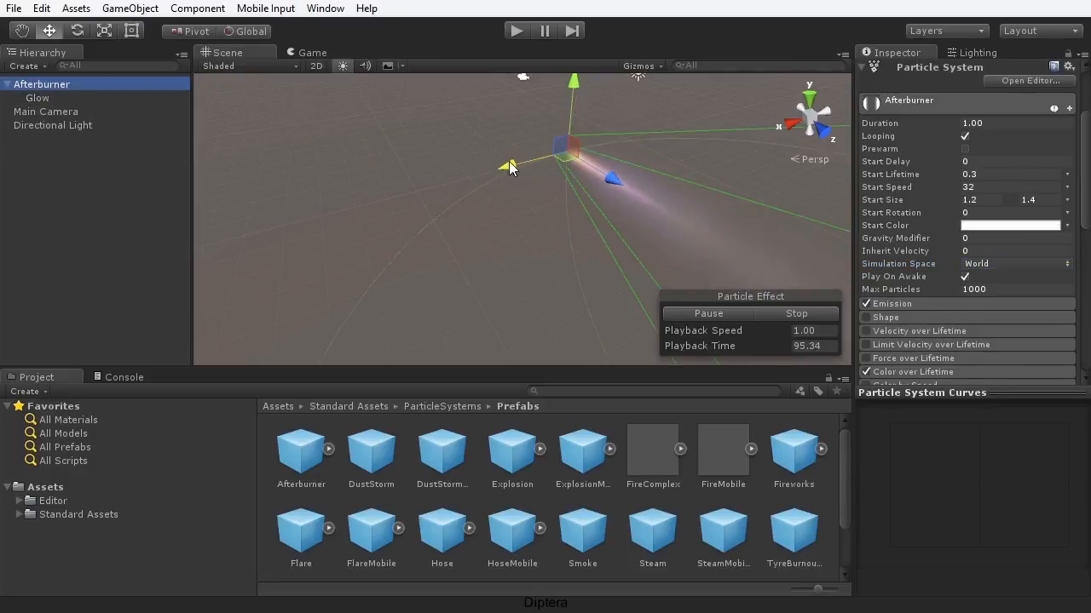
pyautogui.moveTo(479, 162); pyautogui.dragTo(333, 182, button='middle')
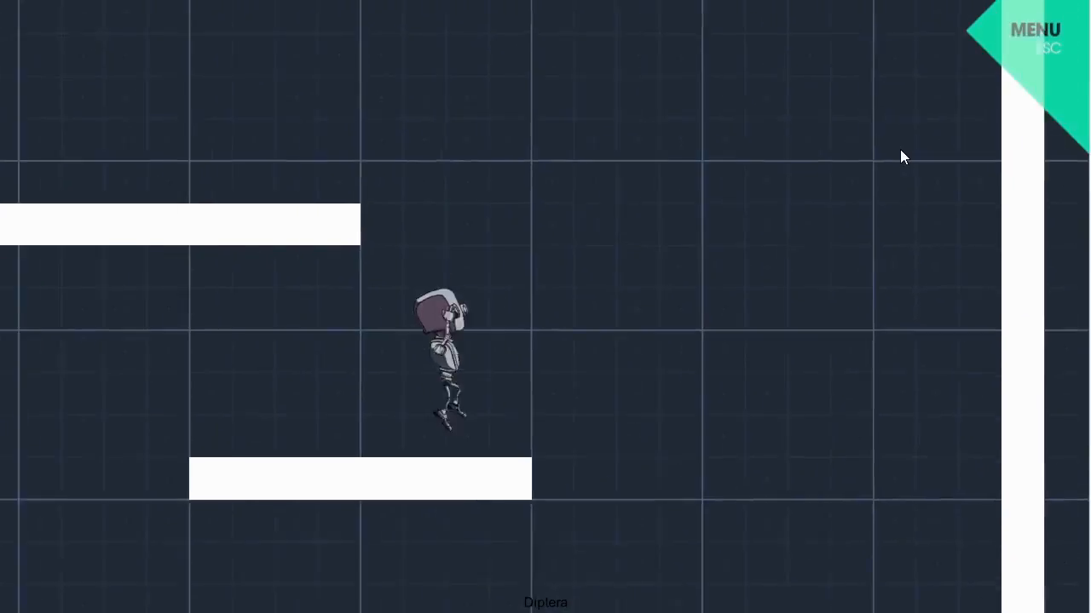
pyautogui.press('Left')
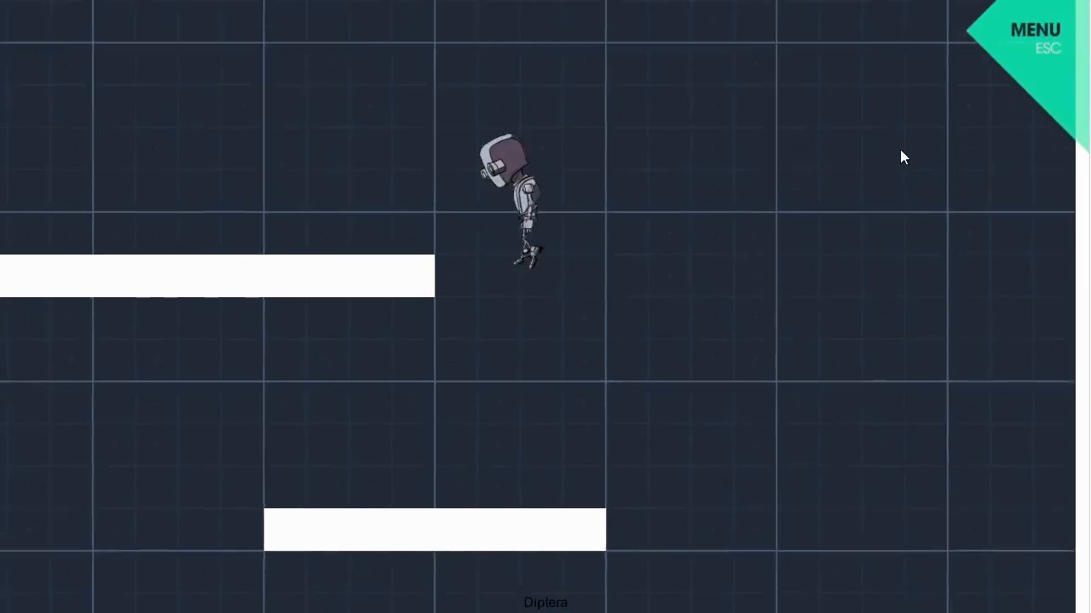
pyautogui.press('space')
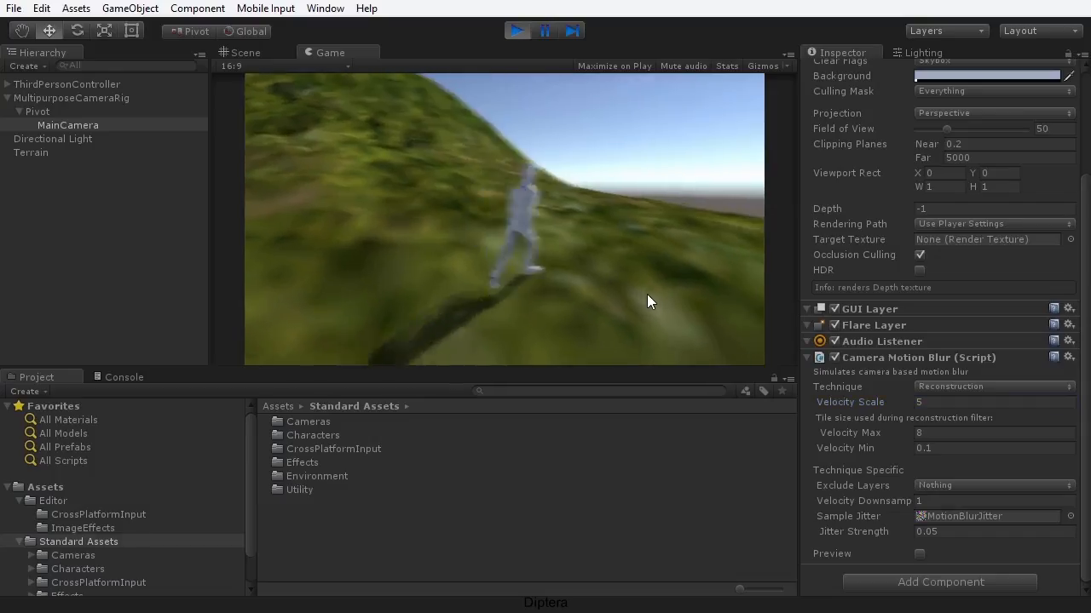
pyautogui.click(647, 294)
pyautogui.press('d')
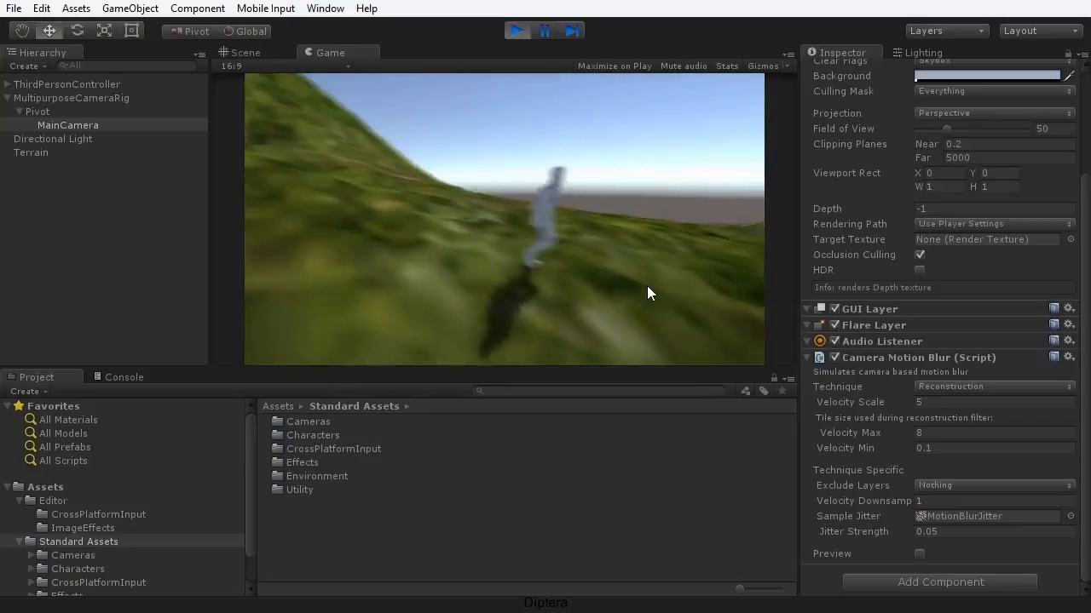
pyautogui.press('a')
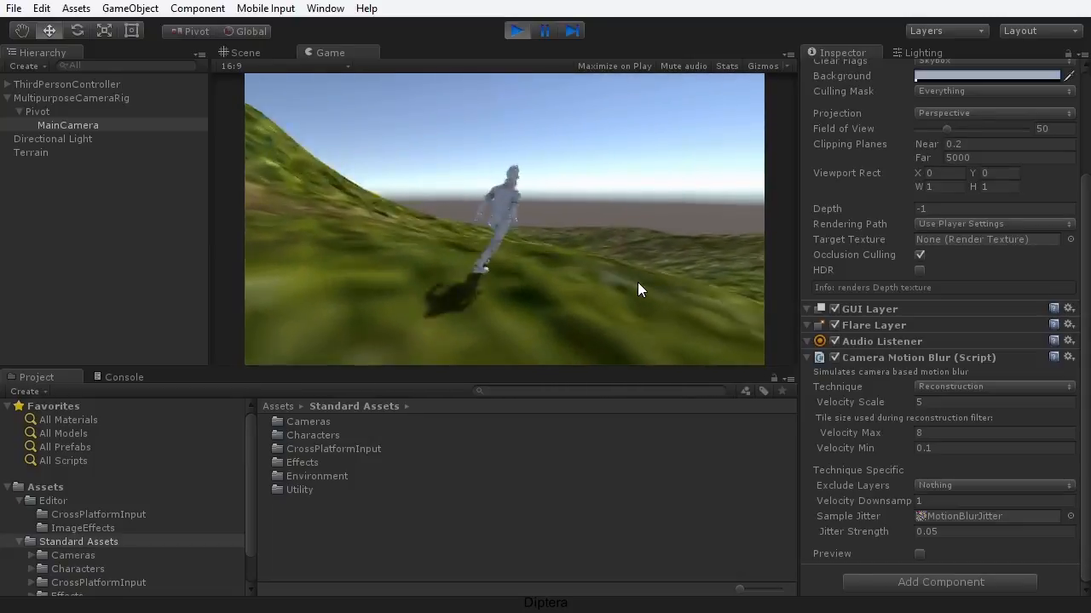
pyautogui.press('w')
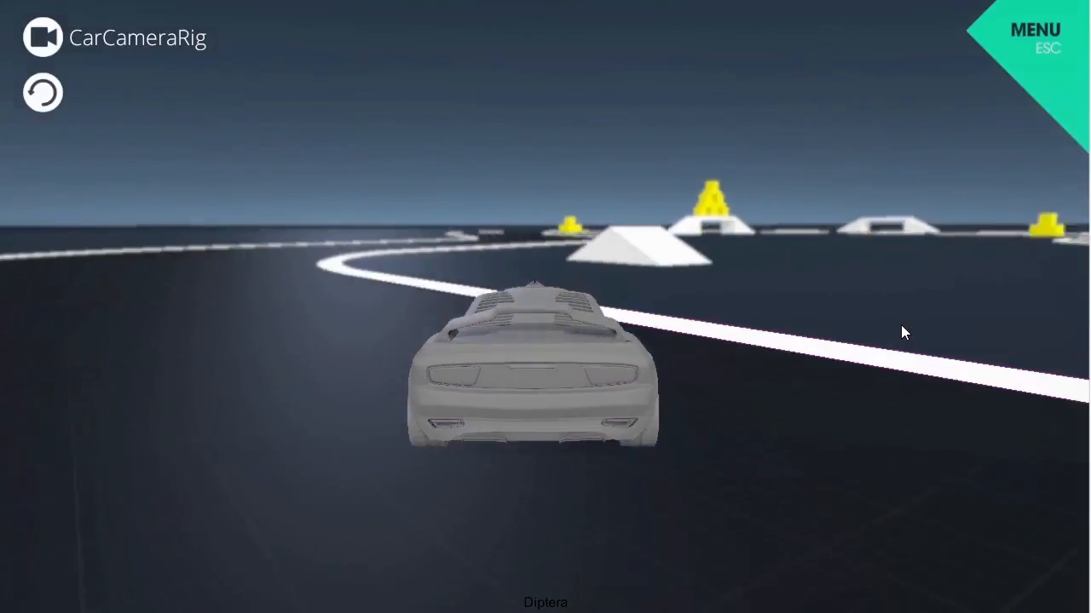
pyautogui.press('a')
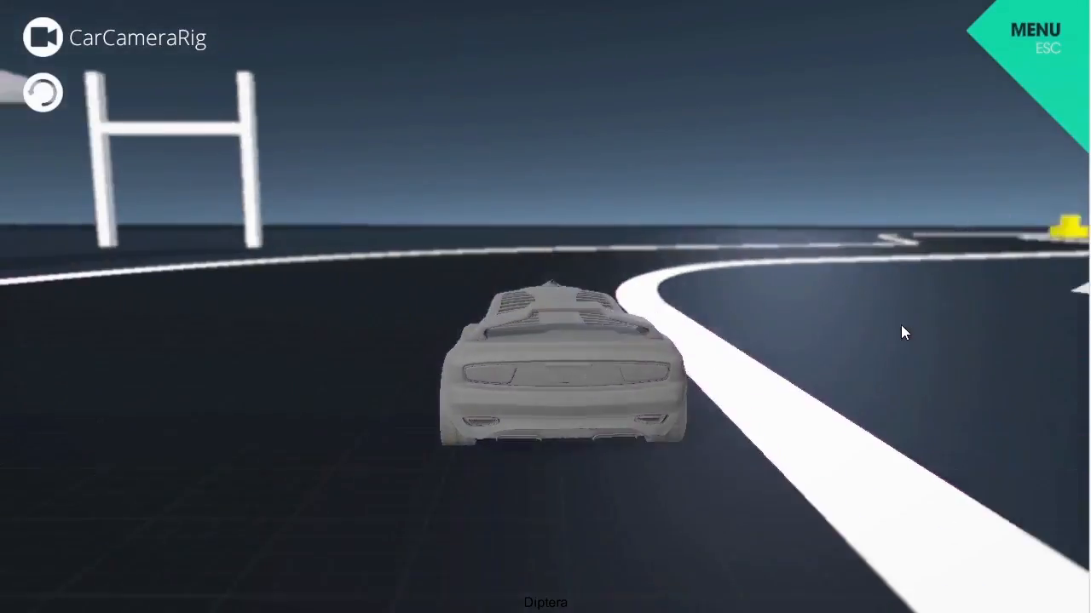
pyautogui.press('d')
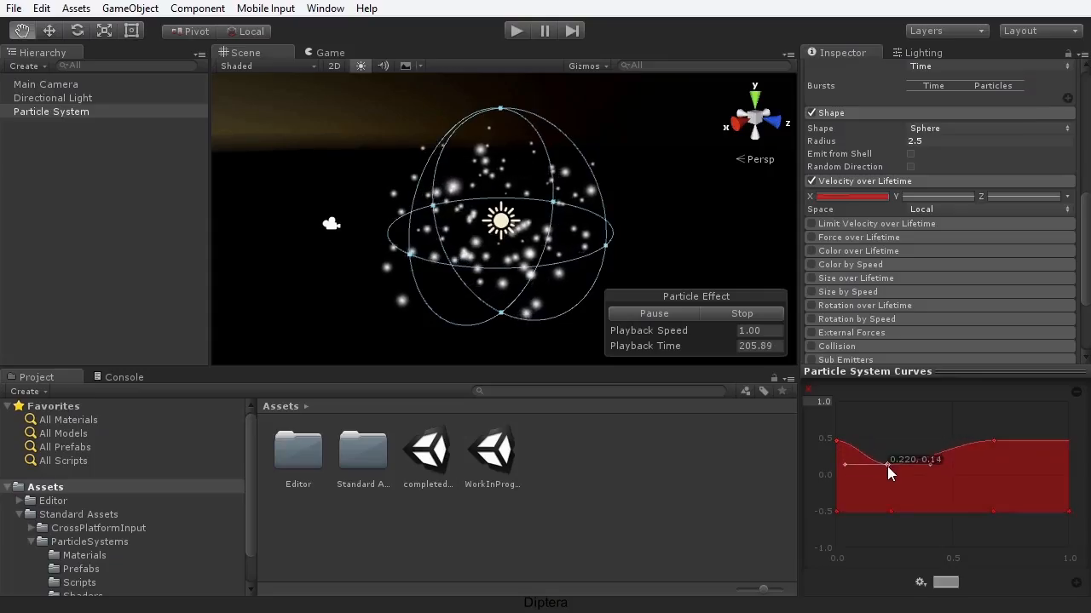
pyautogui.moveTo(887, 467); pyautogui.dragTo(886, 472)
pyautogui.moveTo(890, 511); pyautogui.dragTo(889, 492)
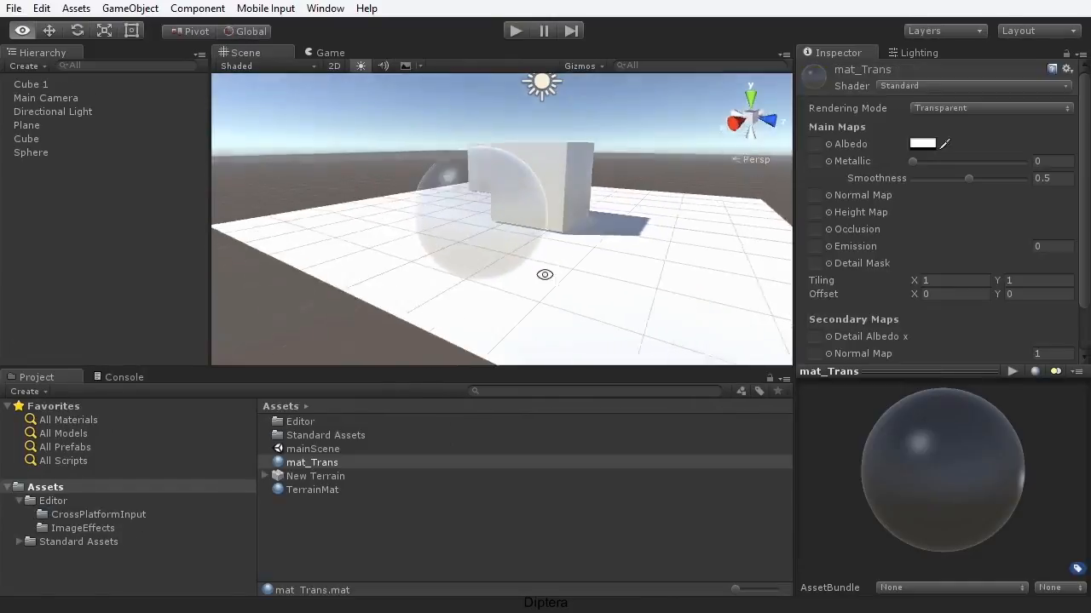
pyautogui.keyDown('alt'); pyautogui.moveTo(544, 275); pyautogui.dragTo(626, 300); pyautogui.keyUp('alt')
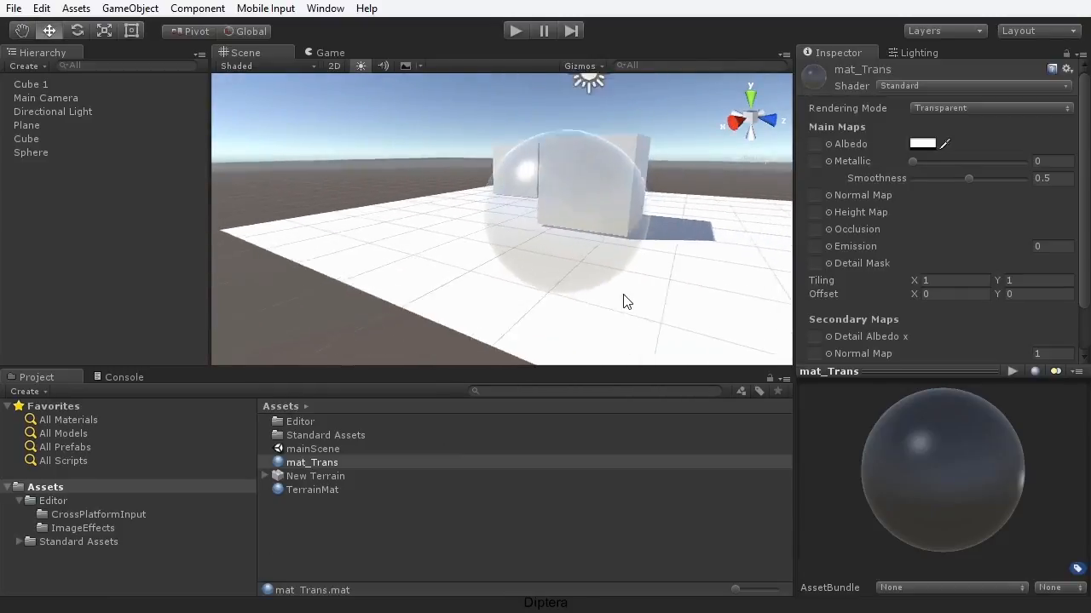
pyautogui.scroll(3, 623, 294)
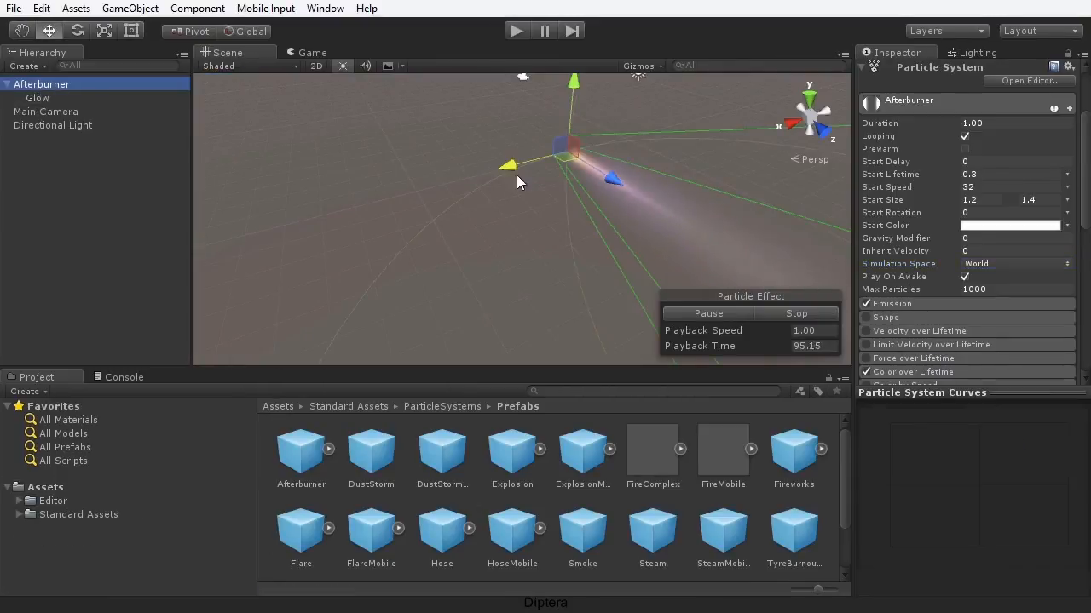
pyautogui.moveTo(571, 156); pyautogui.dragTo(311, 181, button='middle')
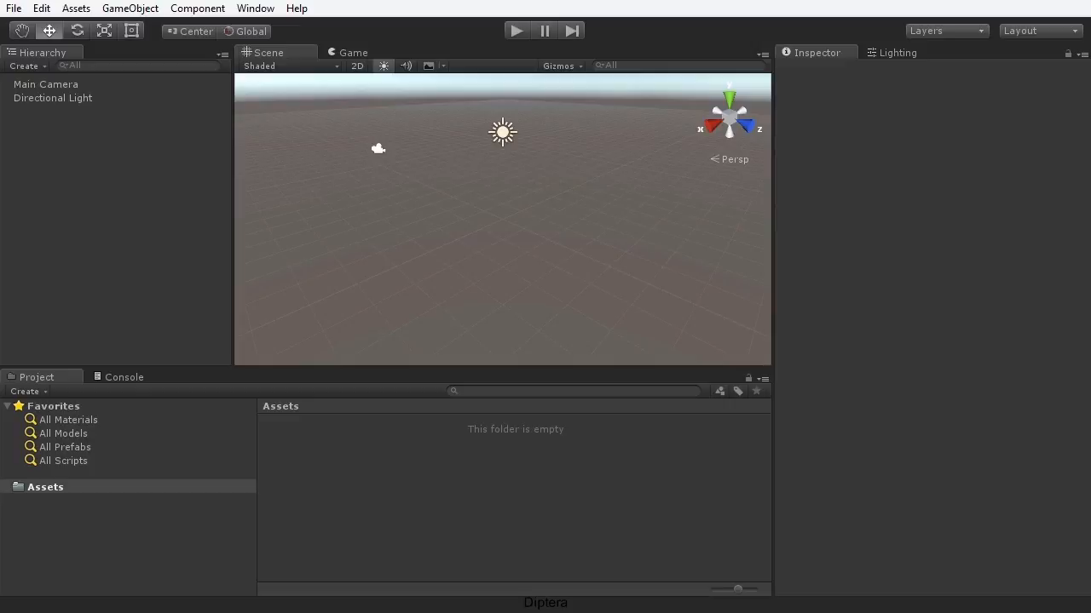
pyautogui.click(152, 14)
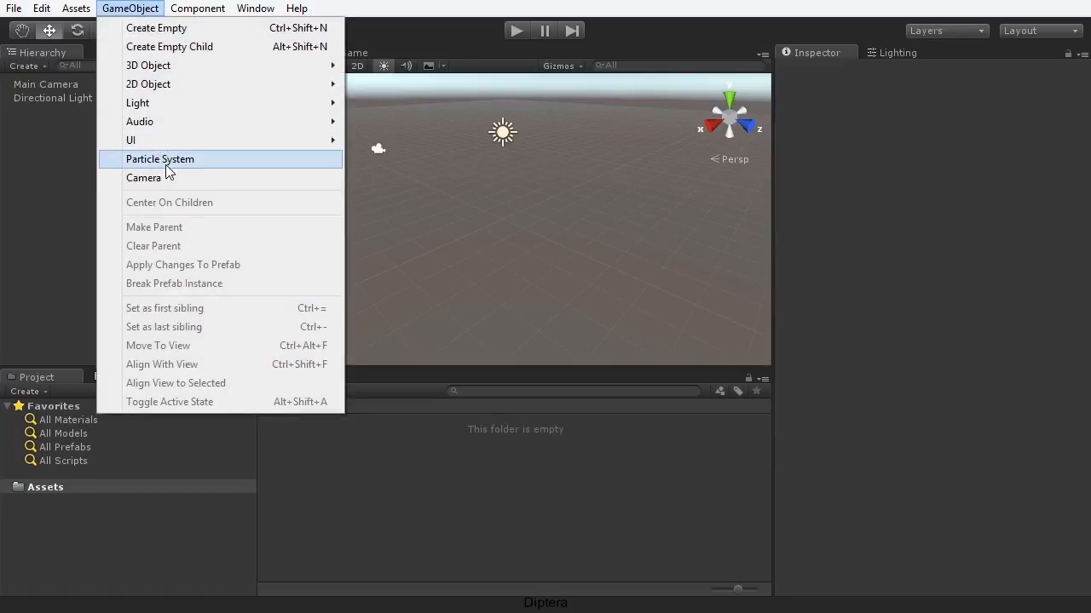
pyautogui.click(382, 500)
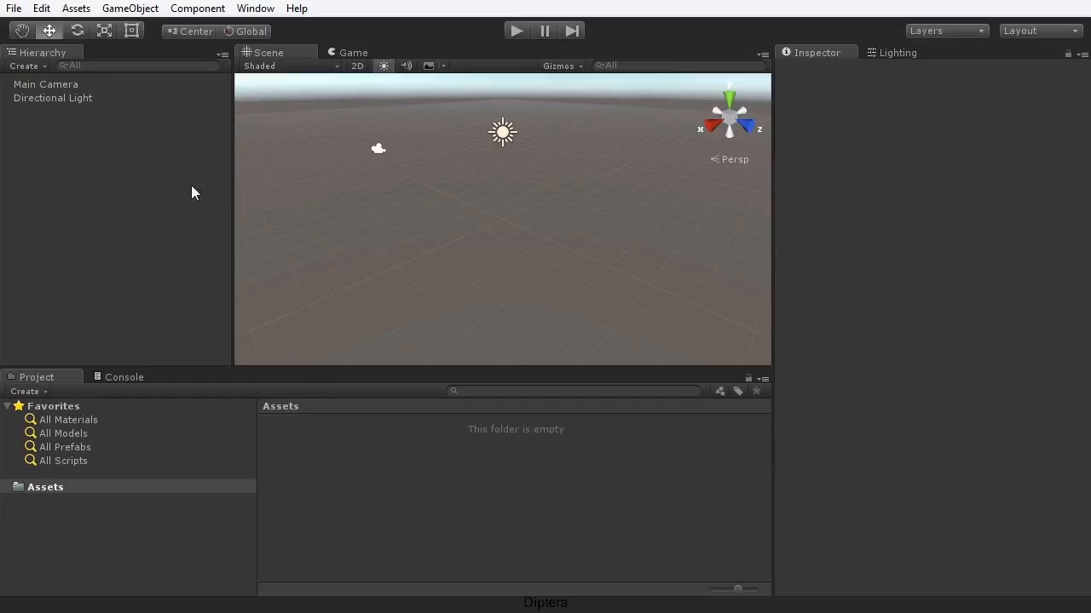
# - Import the complete ParticleSystems standard package into the project
pyautogui.click(76, 9)
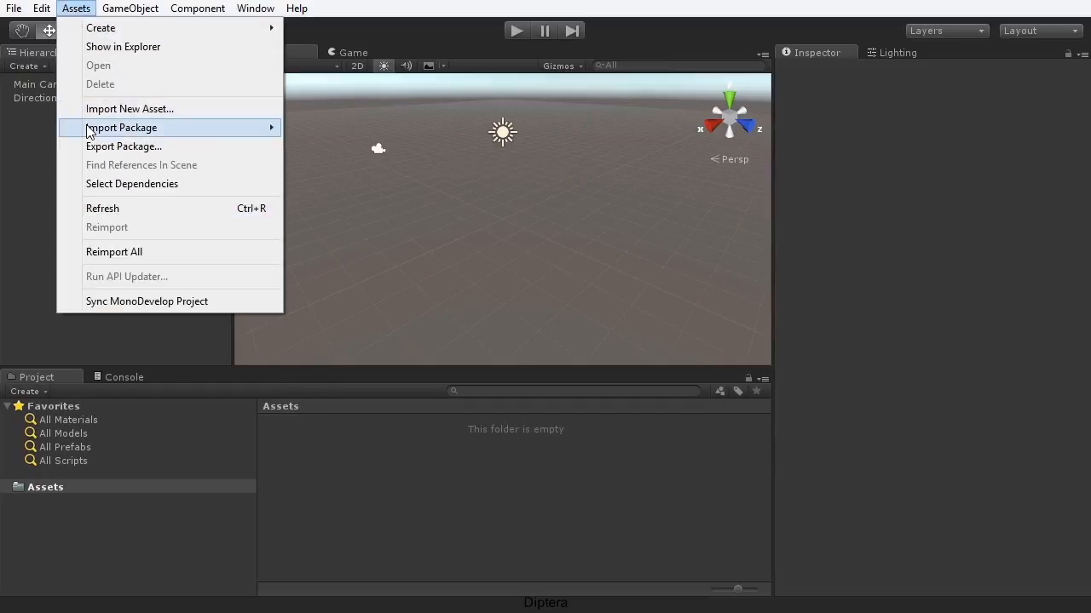
pyautogui.moveTo(88, 128)
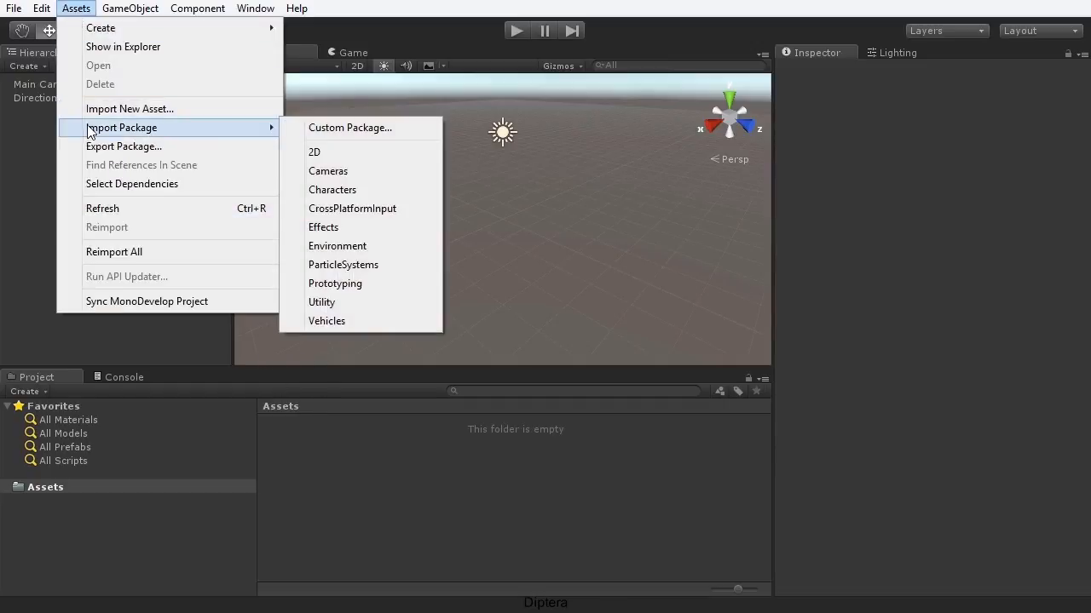
pyautogui.click(393, 268)
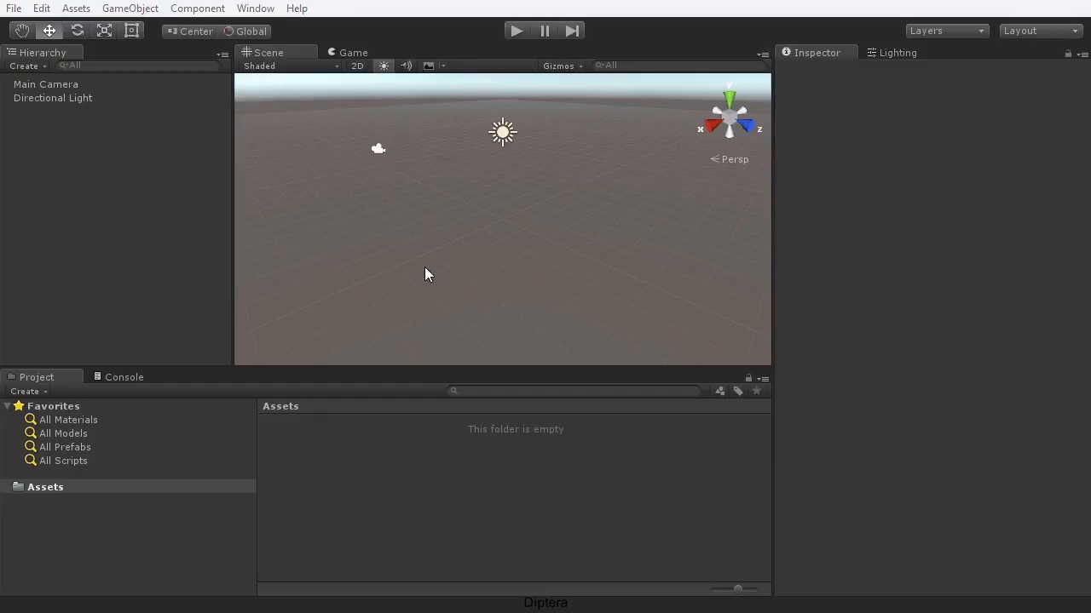
pyautogui.moveTo(182, 117); pyautogui.dragTo(532, 82)
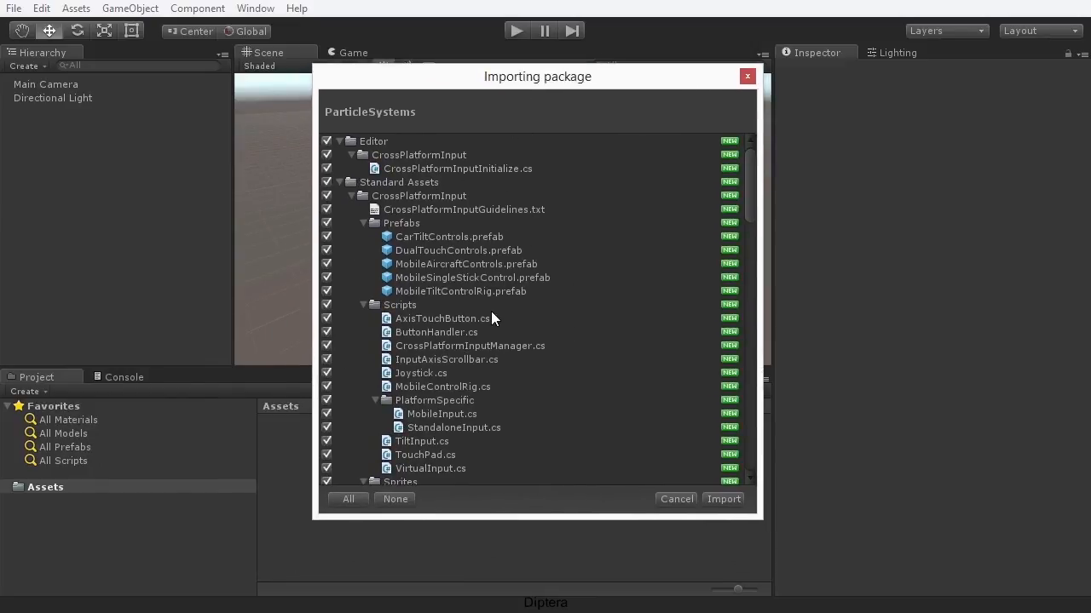
pyautogui.click(731, 501)
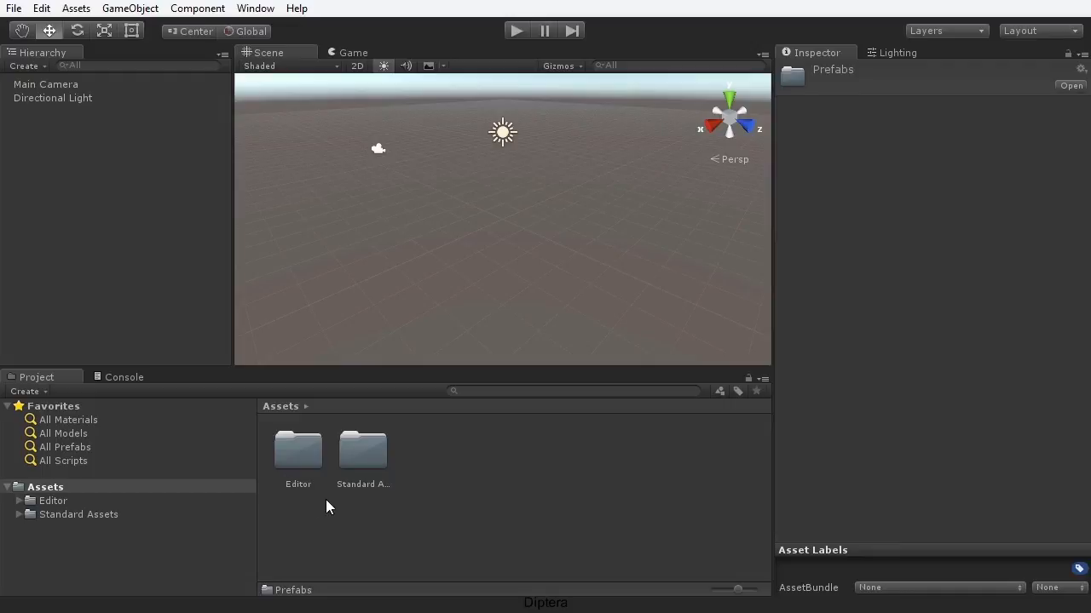
# - Open the Prefabs folder inside Standard Assets > ParticleSystems in the project assets
pyautogui.doubleClick(364, 453)
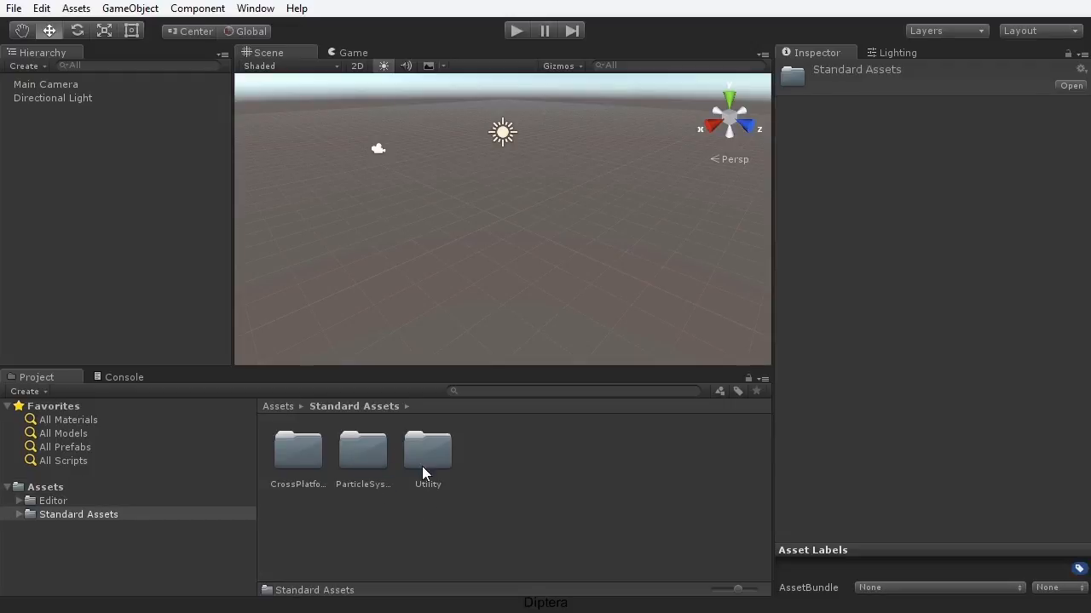
pyautogui.doubleClick(370, 460)
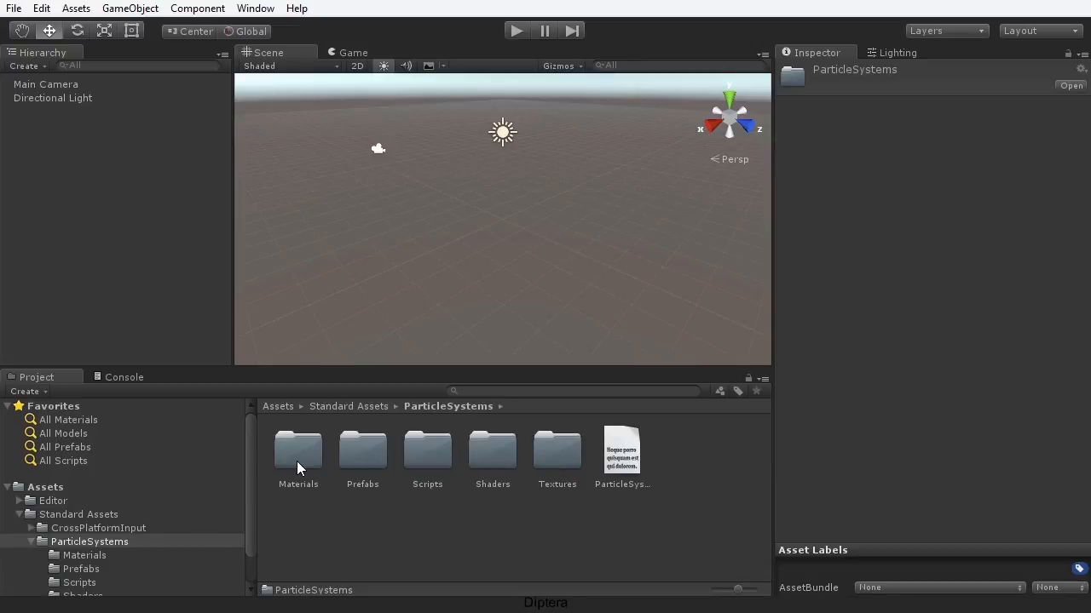
pyautogui.doubleClick(359, 459)
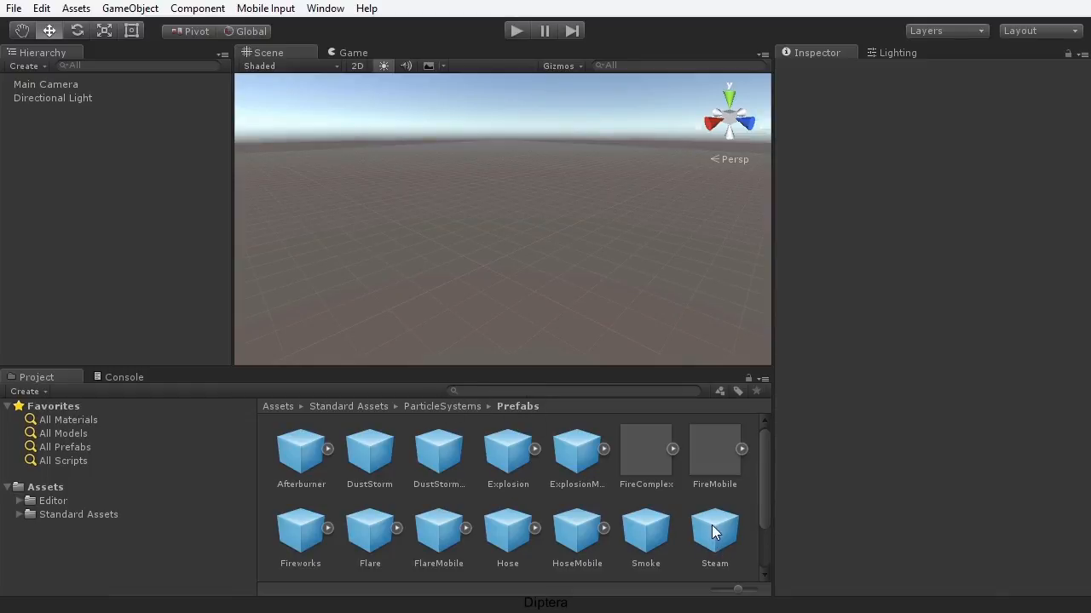
# - Place the Steam prefab in the scene at about X 44.94, Y 36.35, Z 51.57 and select it to view its particle settings
pyautogui.moveTo(714, 532); pyautogui.dragTo(609, 313)
pyautogui.moveTo(500, 273); pyautogui.dragTo(490, 273)
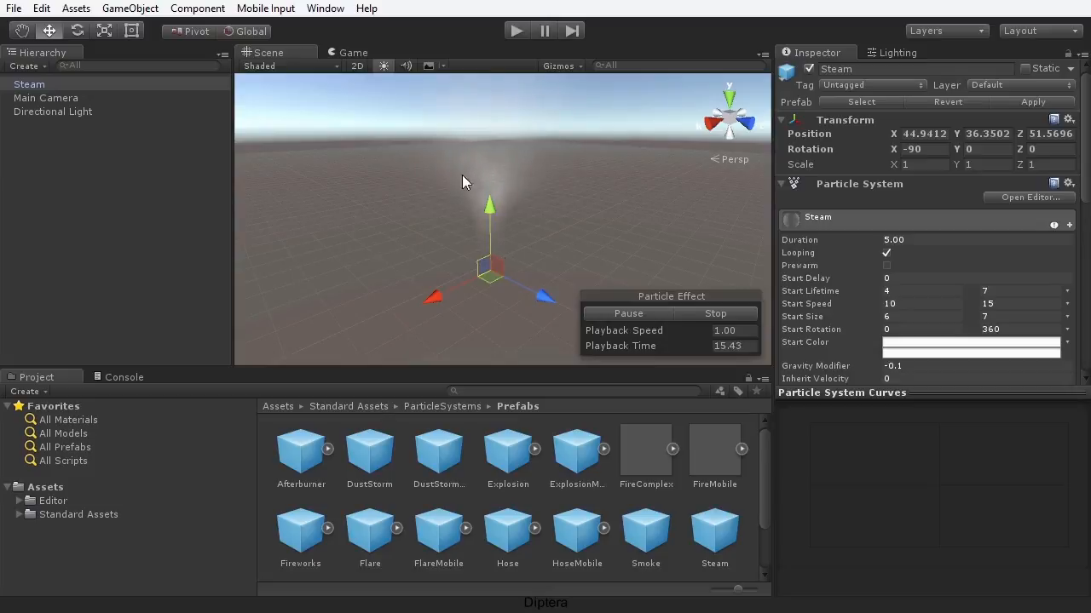
pyautogui.click(695, 231)
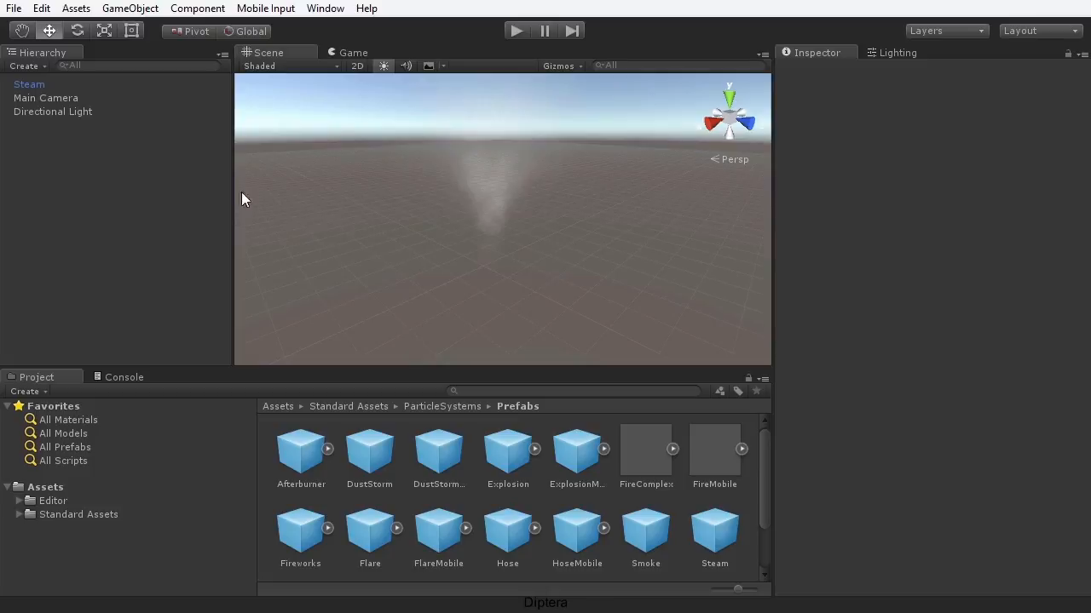
pyautogui.click(53, 84)
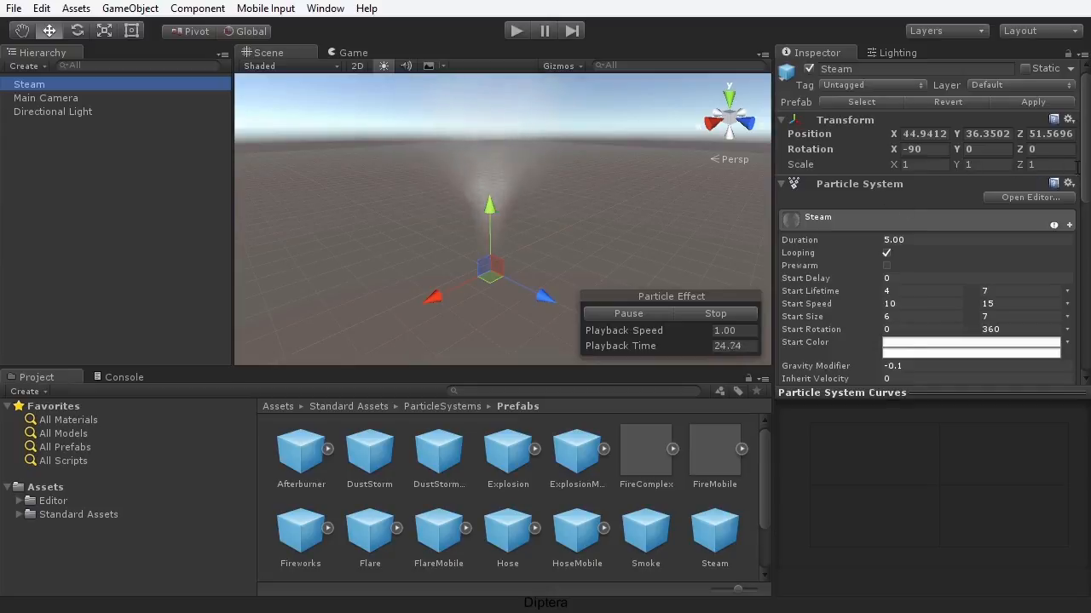
pyautogui.moveTo(1086, 166)
pyautogui.mouseDown()
pyautogui.moveTo(1086, 343)
pyautogui.moveTo(1087, 175)
pyautogui.mouseUp()
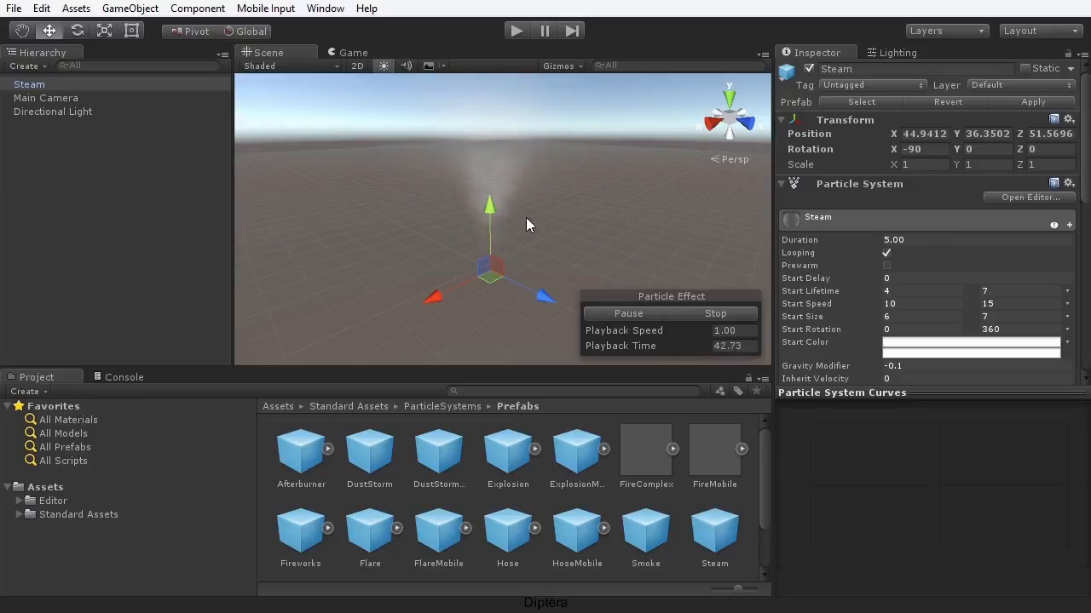
# - Try moving the Steam effect around the scene, and delete it from the scene
pyautogui.scroll(3, 549, 236)
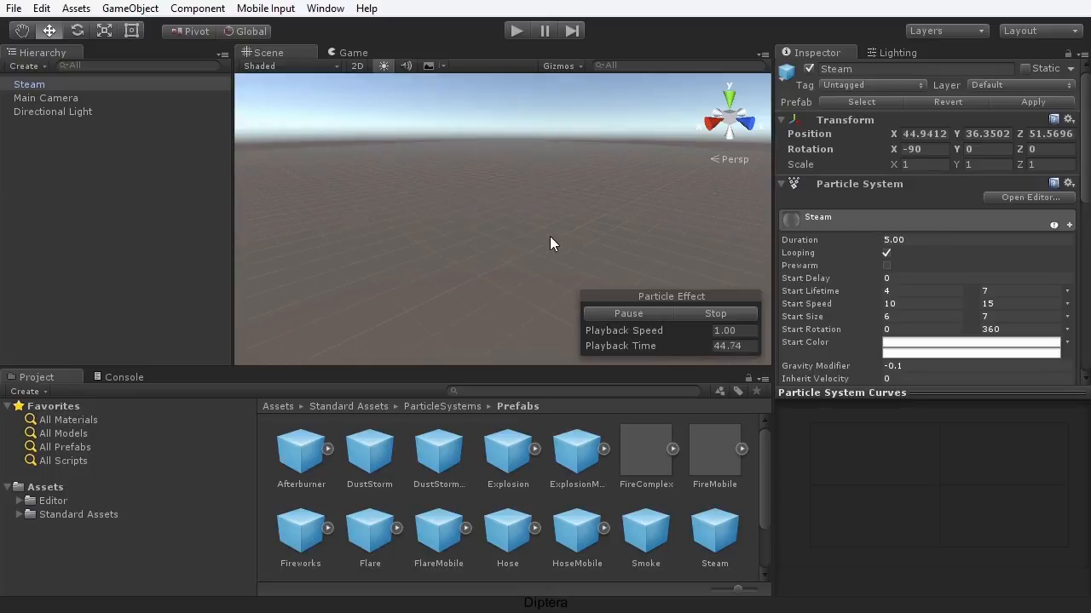
pyautogui.scroll(-4, 539, 237)
pyautogui.keyDown('alt'); pyautogui.moveTo(493, 231); pyautogui.dragTo(515, 210); pyautogui.keyUp('alt')
pyautogui.moveTo(560, 228); pyautogui.dragTo(508, 258, button='middle')
pyautogui.moveTo(313, 296); pyautogui.dragTo(479, 259)
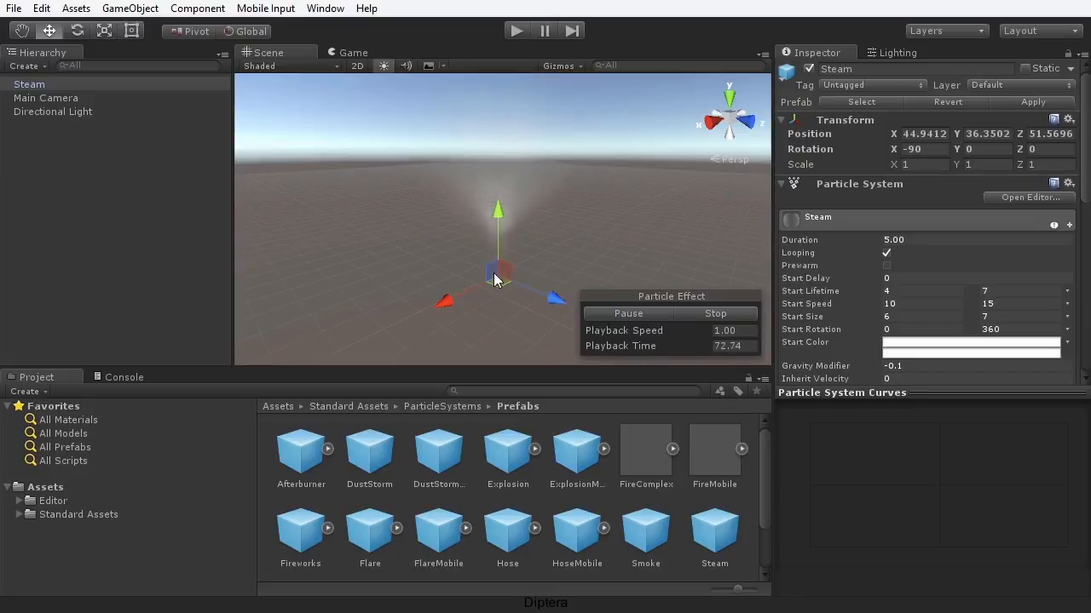
pyautogui.moveTo(499, 278)
pyautogui.mouseDown()
pyautogui.moveTo(485, 282)
pyautogui.moveTo(558, 258)
pyautogui.moveTo(480, 289)
pyautogui.mouseUp()
pyautogui.hotkey('ctrl', 'z')
pyautogui.press('Delete')
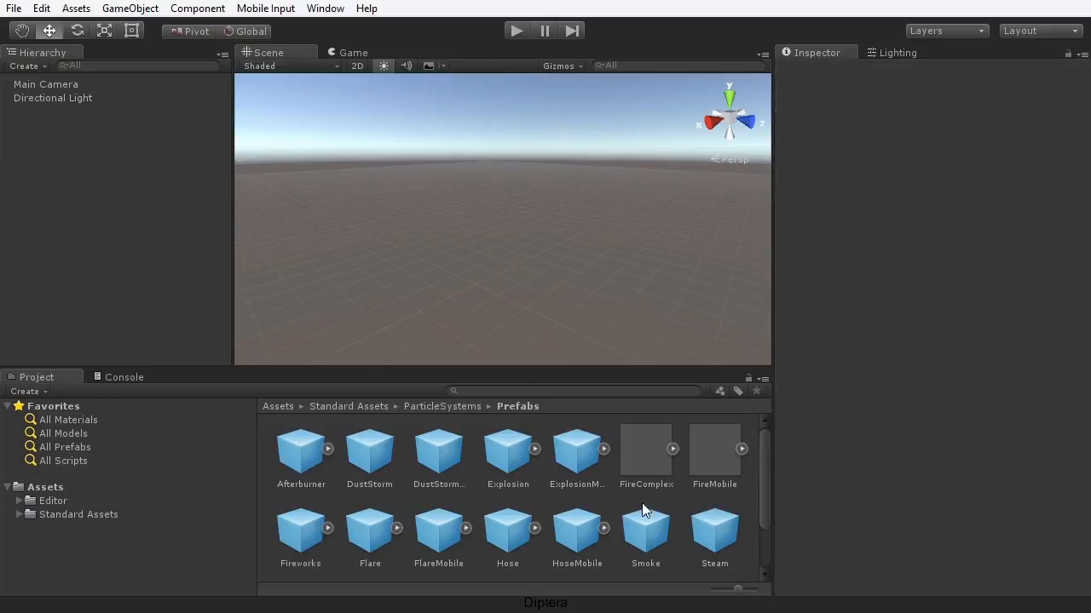
# - Place the Smoke prefab in the scene at about X 47.88, Y 37.68, Z 53.59 and move it along its X axis
pyautogui.moveTo(646, 537); pyautogui.dragTo(615, 347)
pyautogui.moveTo(484, 290); pyautogui.dragTo(484, 289)
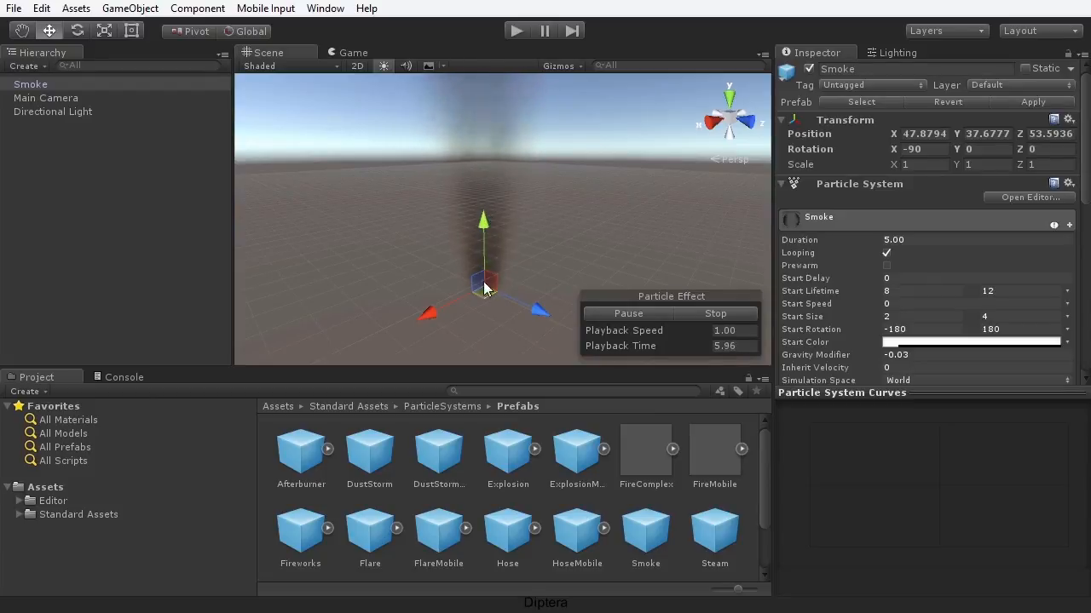
pyautogui.moveTo(432, 311); pyautogui.dragTo(575, 340)
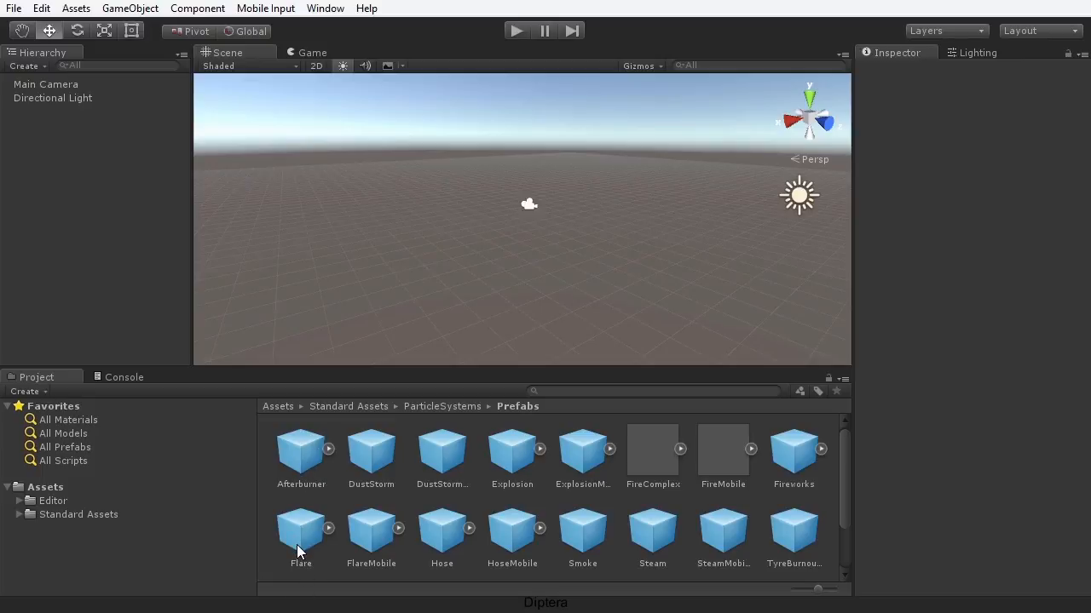
# - Place the Flare prefab at about X 4.08, Y 0.29, Z -5.81, frame it, and expand its child objects in the hierarchy
pyautogui.moveTo(299, 545); pyautogui.dragTo(479, 332)
pyautogui.moveTo(506, 266); pyautogui.dragTo(510, 267)
pyautogui.press('f')
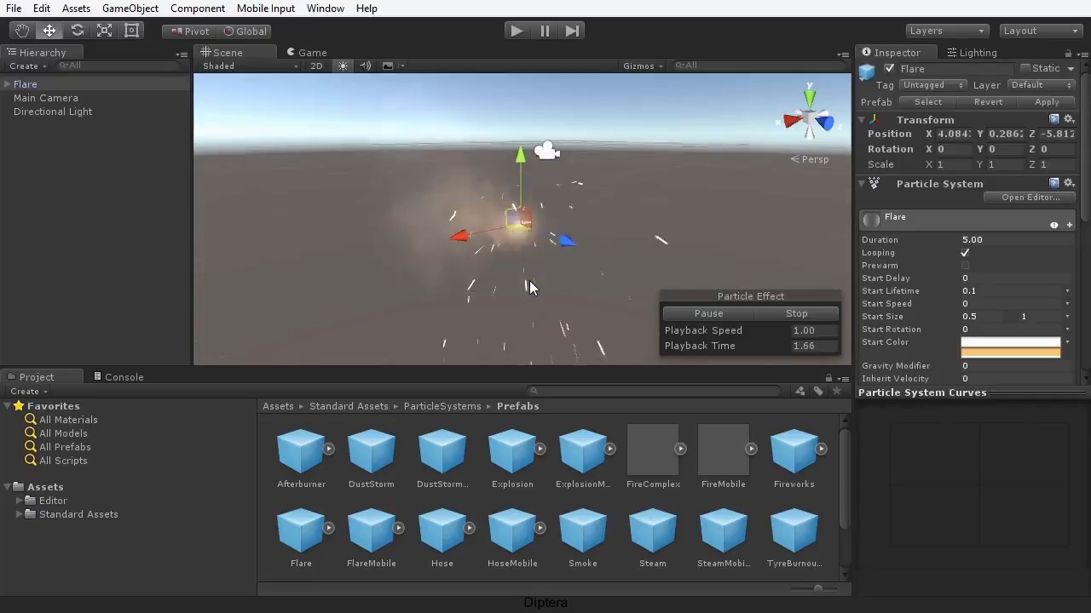
pyautogui.keyDown('alt'); pyautogui.moveTo(641, 288); pyautogui.dragTo(594, 289); pyautogui.keyUp('alt')
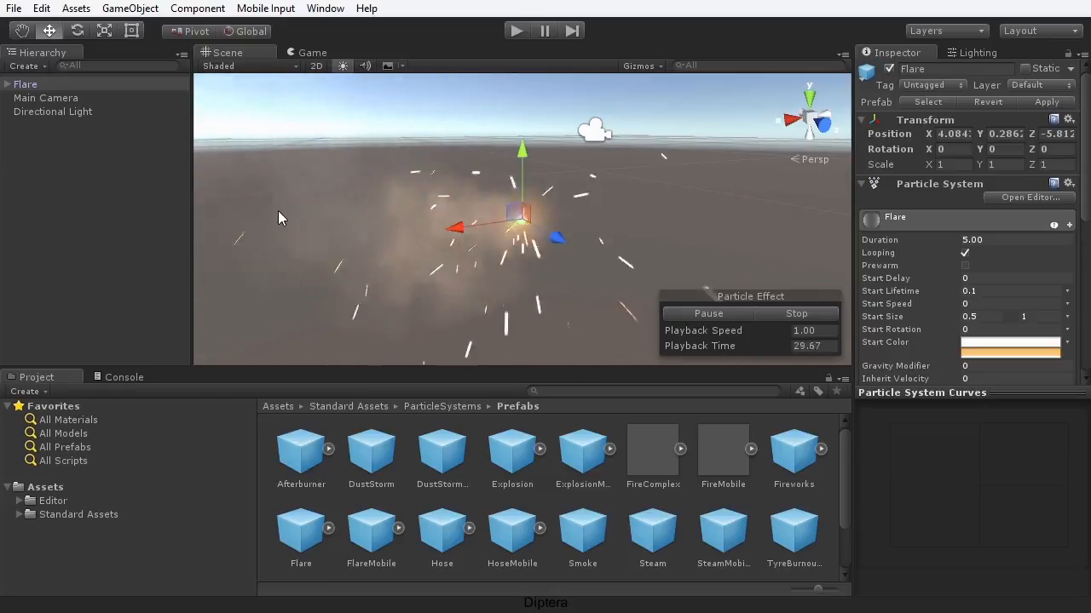
pyautogui.click(43, 84)
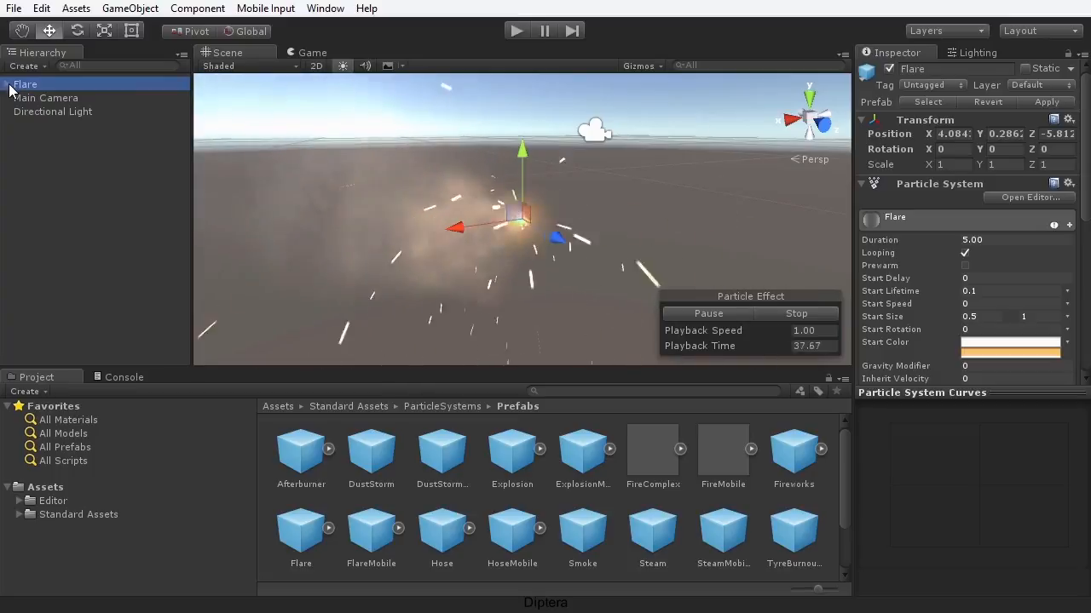
pyautogui.click(7, 84)
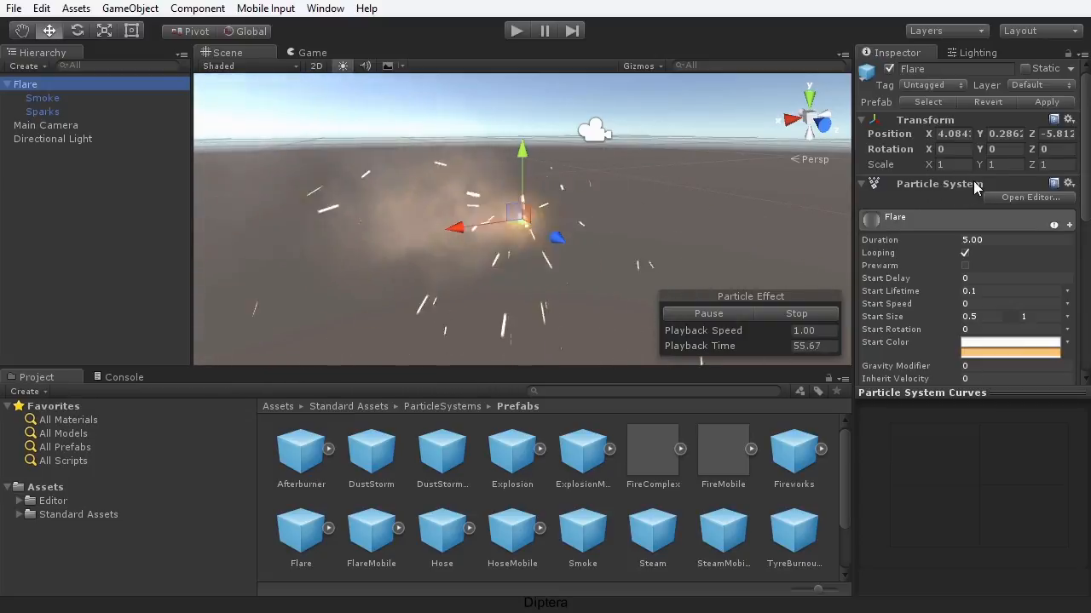
# - Inspect the Flare's Smoke and Sparks child objects and deactivate both of them to isolate the core glow
pyautogui.click(41, 98)
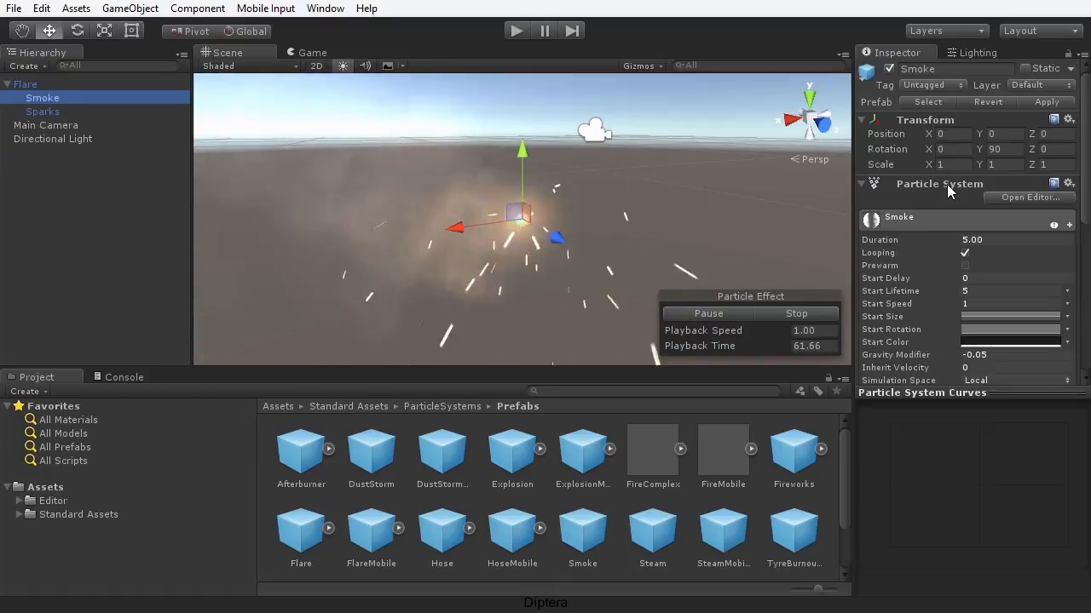
pyautogui.click(44, 112)
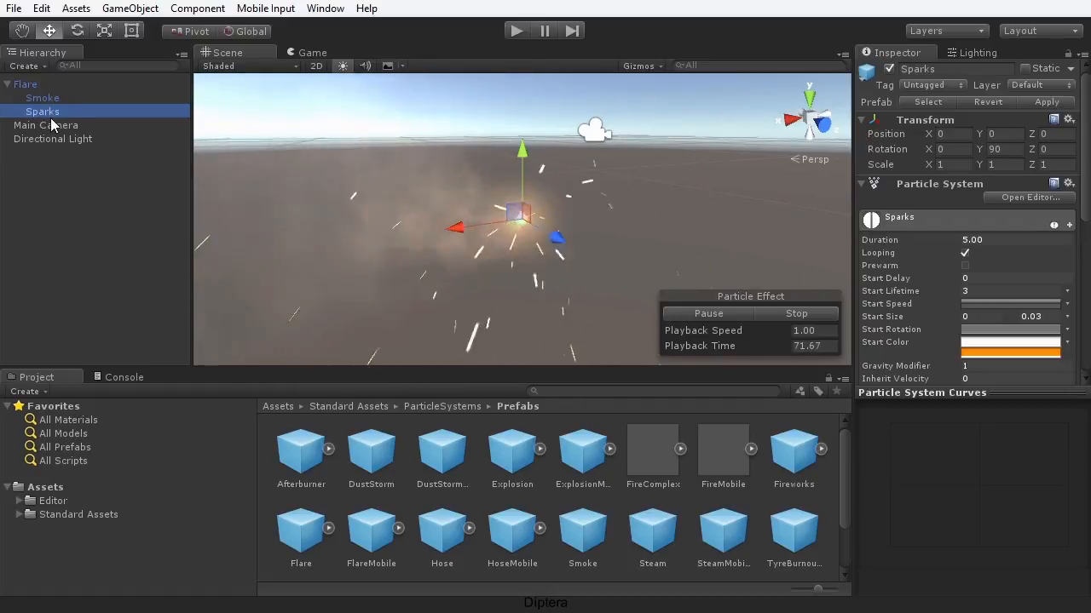
pyautogui.click(888, 70)
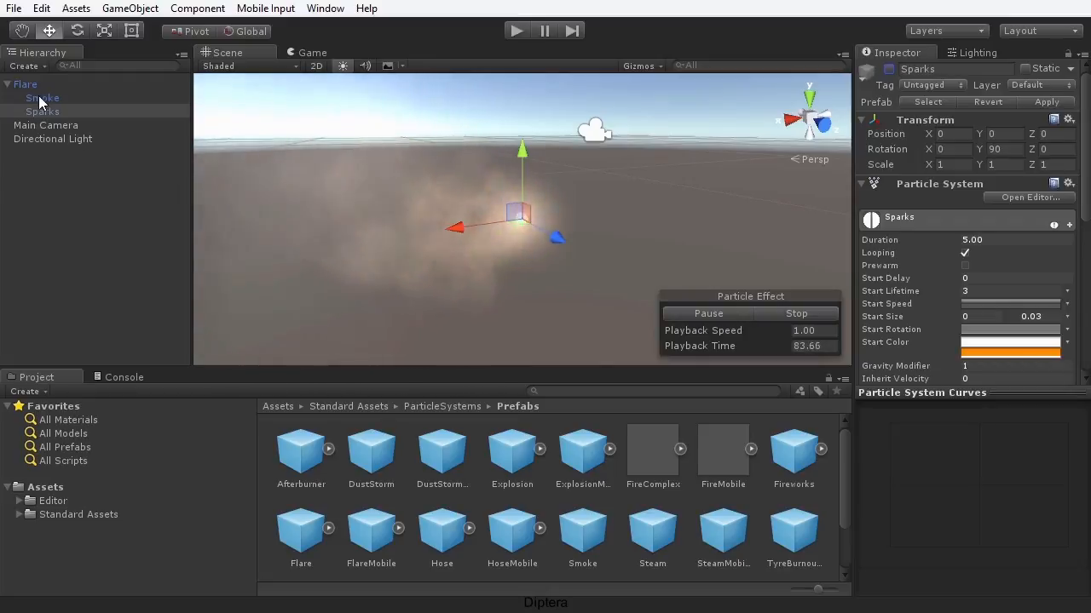
pyautogui.click(96, 97)
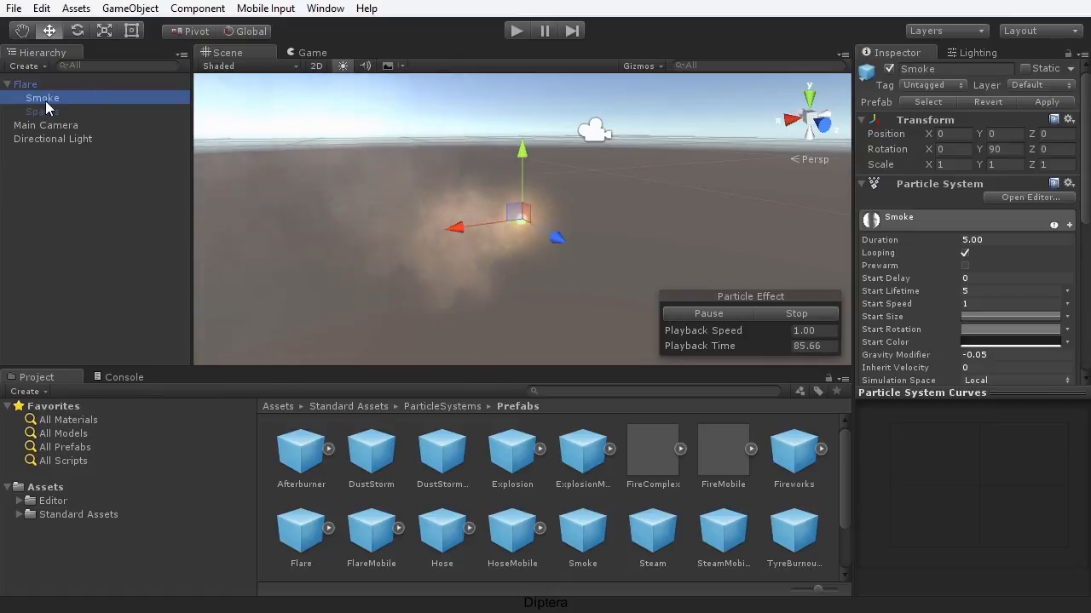
pyautogui.click(889, 70)
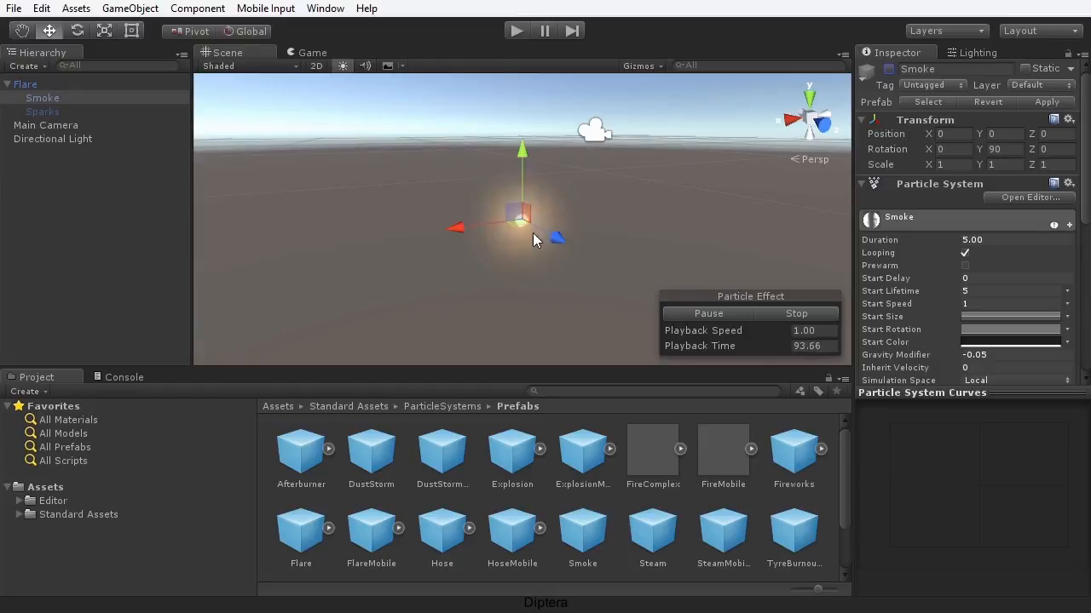
# - Reactivate the Flare's Sparks and Smoke child objects
pyautogui.click(42, 85)
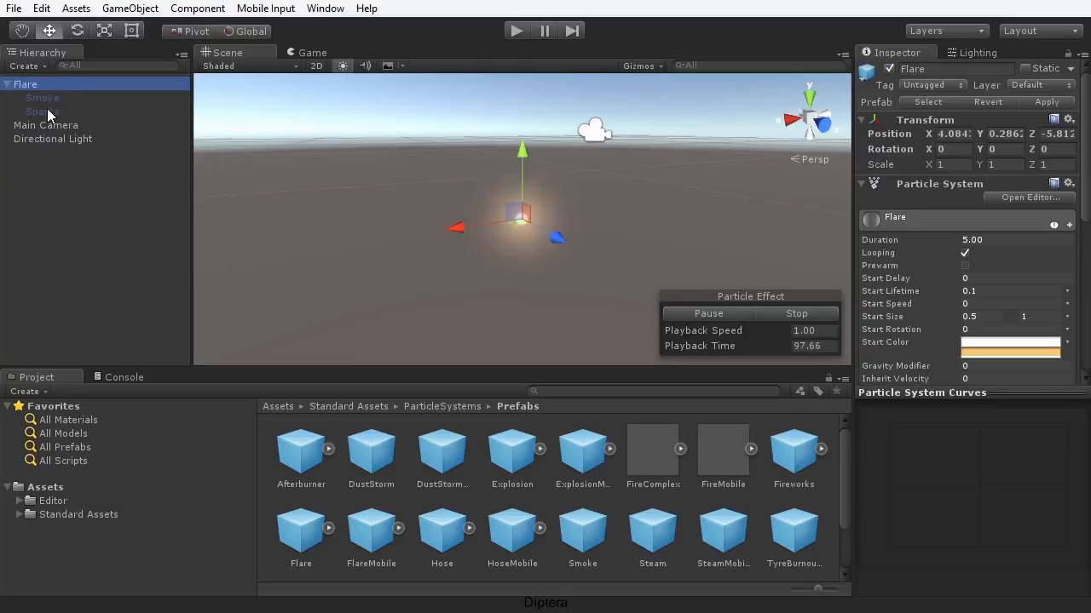
pyautogui.click(62, 112)
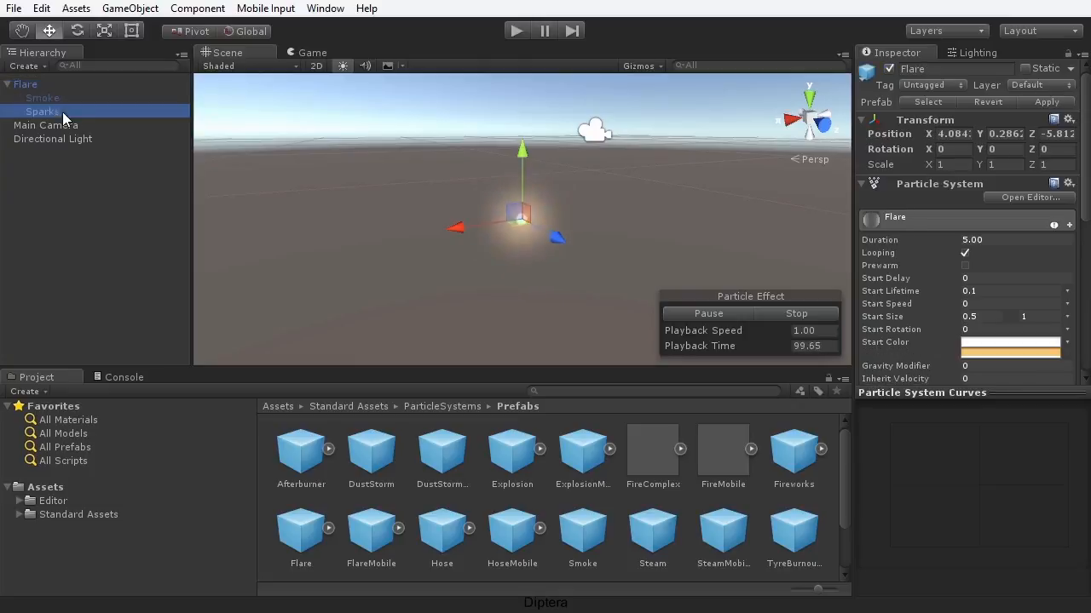
pyautogui.click(152, 98)
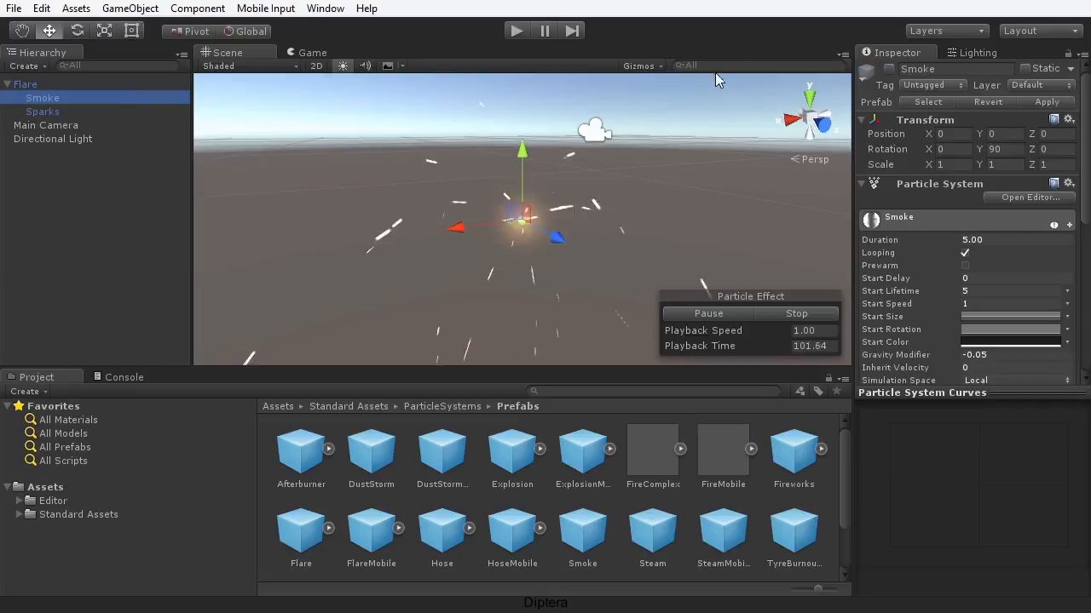
# - Nudge the whole Flare object to about Y 0.294, Z -5.81, and delete it from the scene
pyautogui.click(54, 89)
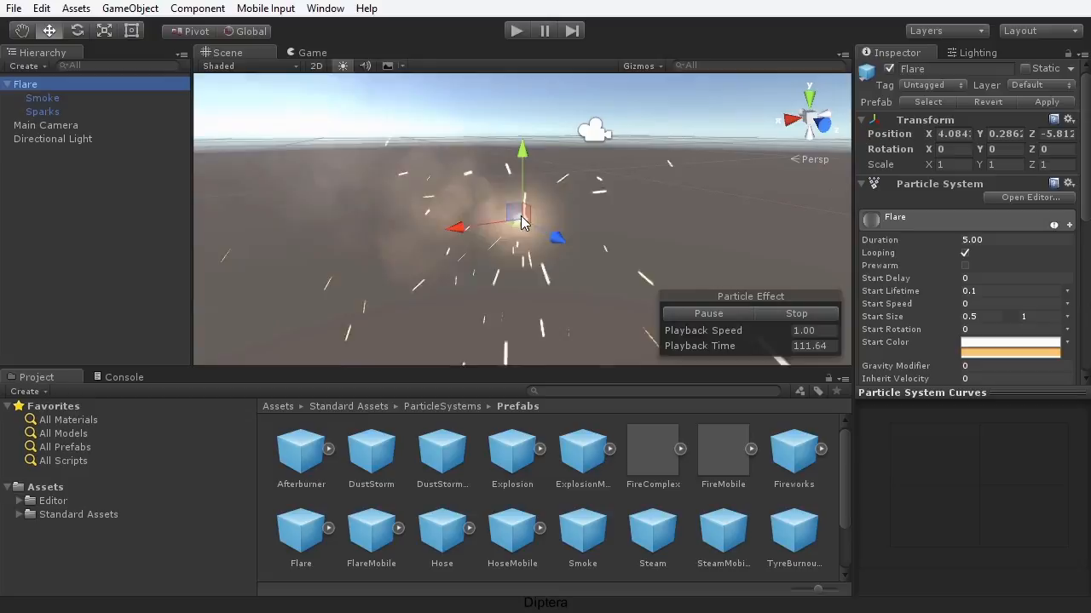
pyautogui.moveTo(521, 218); pyautogui.dragTo(523, 215)
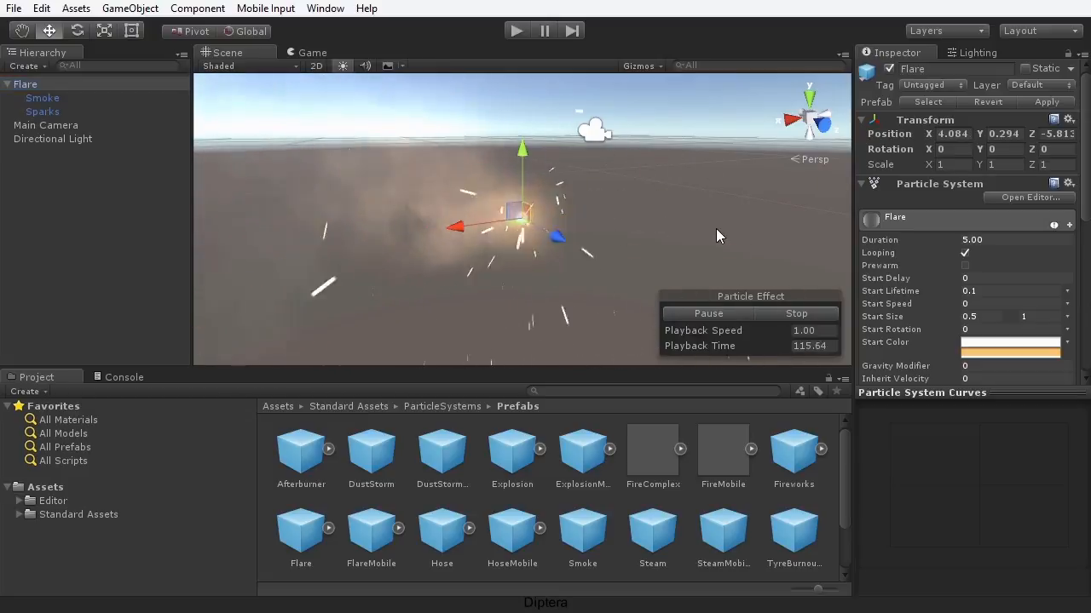
pyautogui.press('Delete')
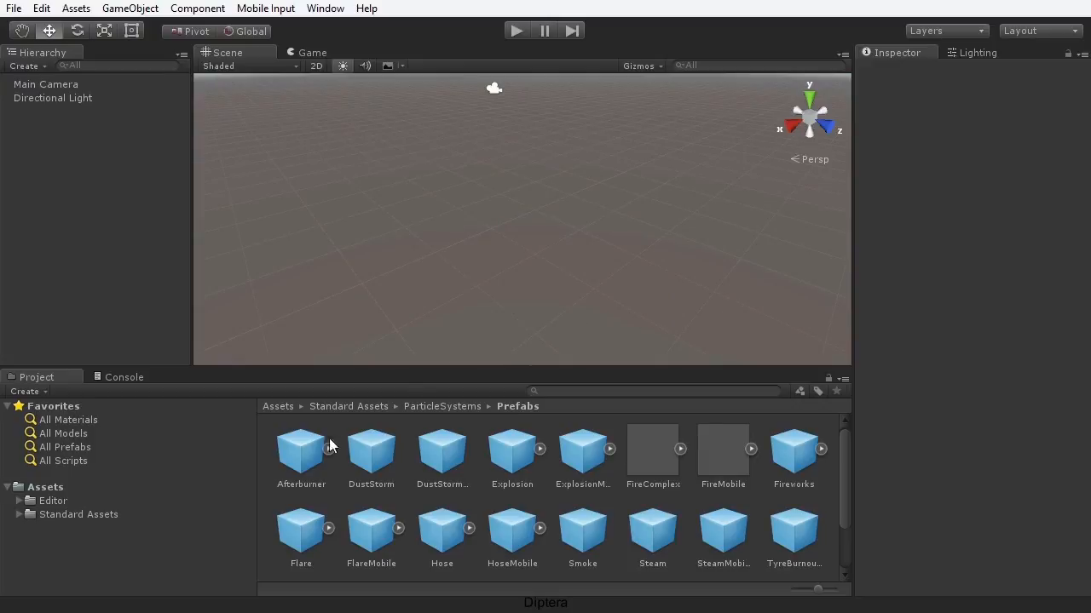
# - Place the Afterburner prefab at about X 5.55, Y -2.11, Z -3.88 and move it along its X axis to about 4.15
pyautogui.moveTo(478, 219); pyautogui.dragTo(478, 221)
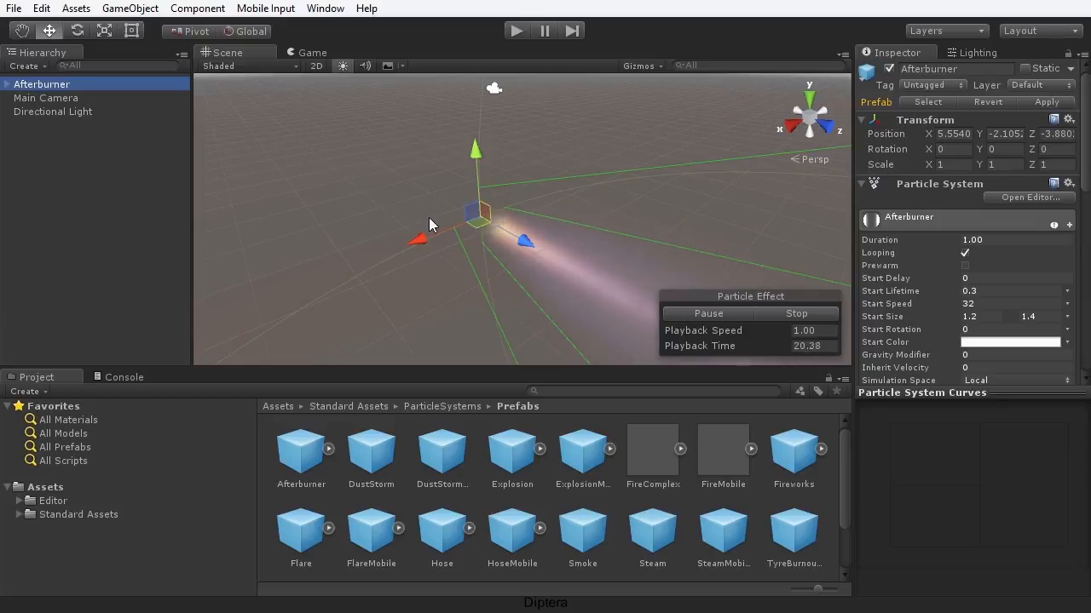
pyautogui.moveTo(431, 233); pyautogui.dragTo(496, 211)
pyautogui.scroll(-5, 463, 222)
pyautogui.moveTo(422, 190); pyautogui.dragTo(401, 169, button='middle')
pyautogui.keyDown('alt'); pyautogui.moveTo(402, 169); pyautogui.dragTo(598, 150); pyautogui.keyUp('alt')
pyautogui.moveTo(460, 239); pyautogui.dragTo(430, 242, button='middle')
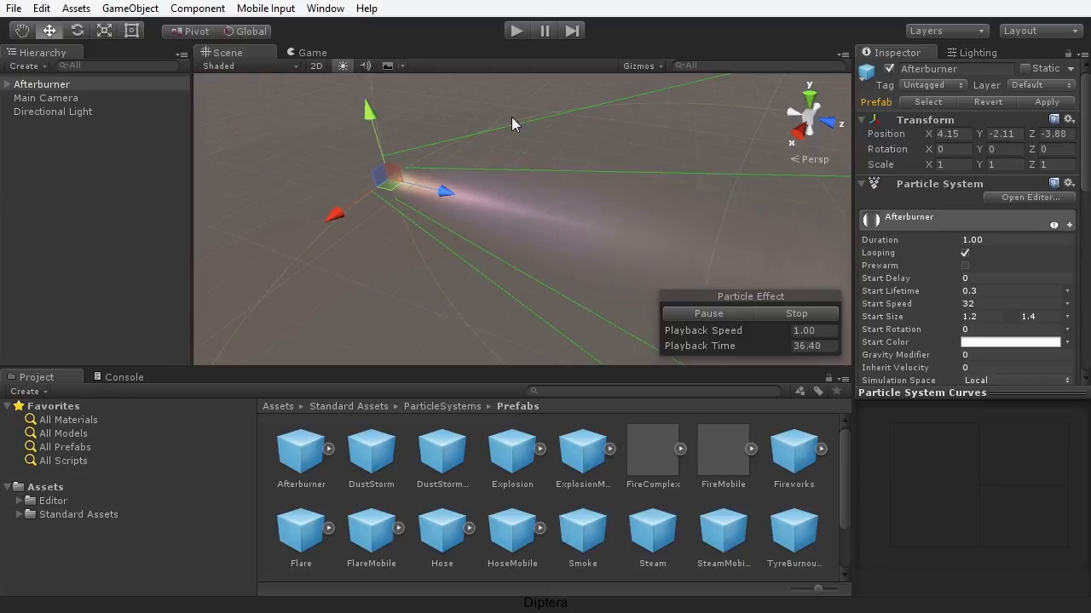
# - Try moving a Steam prefab along its X axis beside the Afterburner for comparison, and delete it from the scene
pyautogui.scroll(-2, 442, 224)
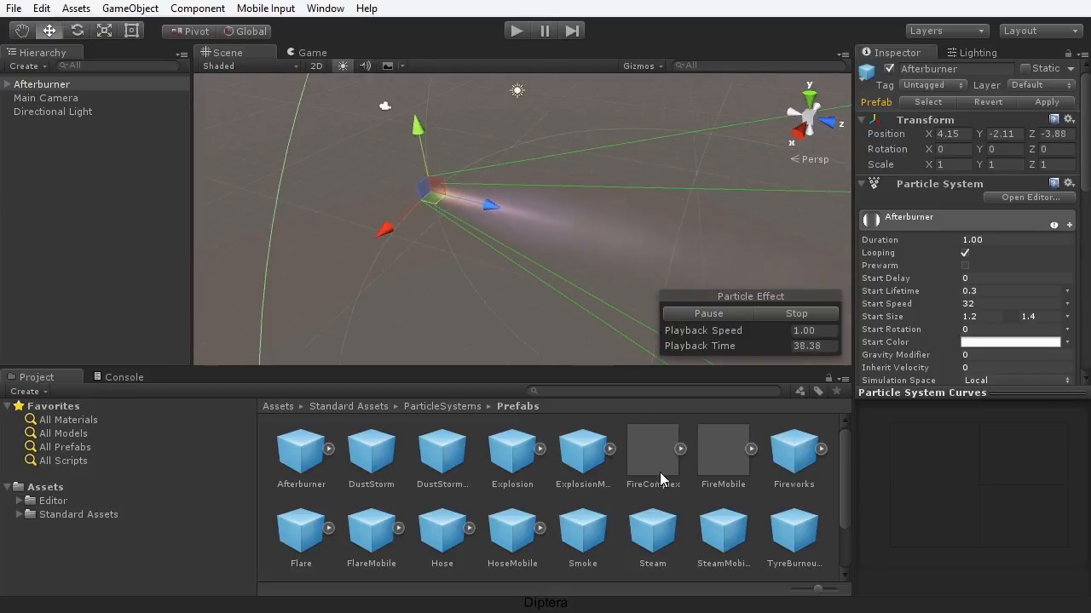
pyautogui.moveTo(315, 270); pyautogui.dragTo(315, 270)
pyautogui.moveTo(381, 266); pyautogui.dragTo(587, 181, button='middle')
pyautogui.keyDown('alt'); pyautogui.moveTo(497, 241); pyautogui.dragTo(379, 183); pyautogui.keyUp('alt')
pyautogui.moveTo(456, 230); pyautogui.dragTo(481, 279, button='middle')
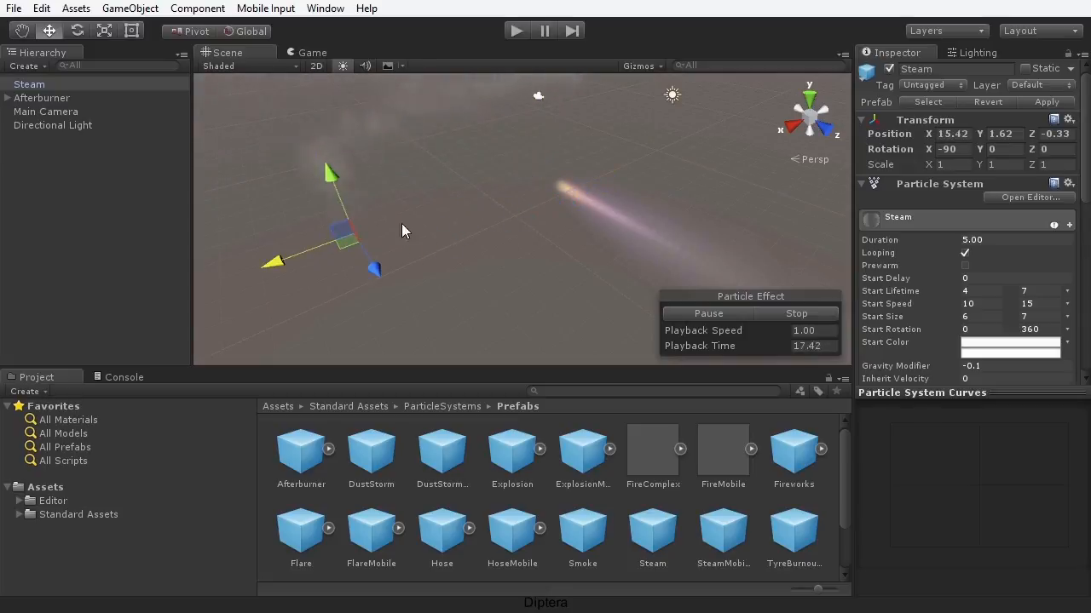
pyautogui.moveTo(288, 259); pyautogui.dragTo(371, 242)
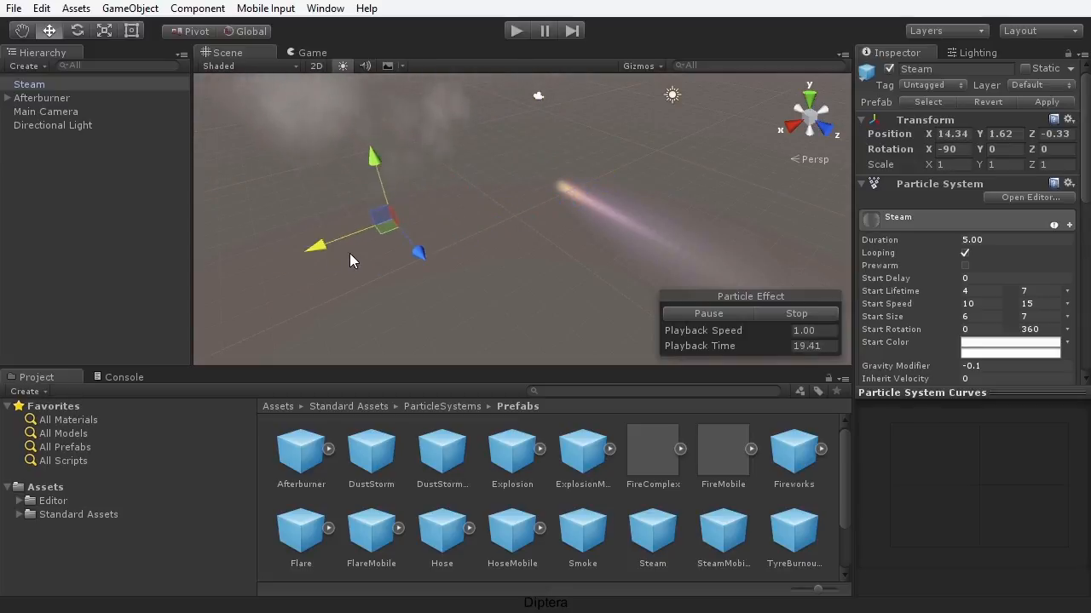
pyautogui.press('Delete')
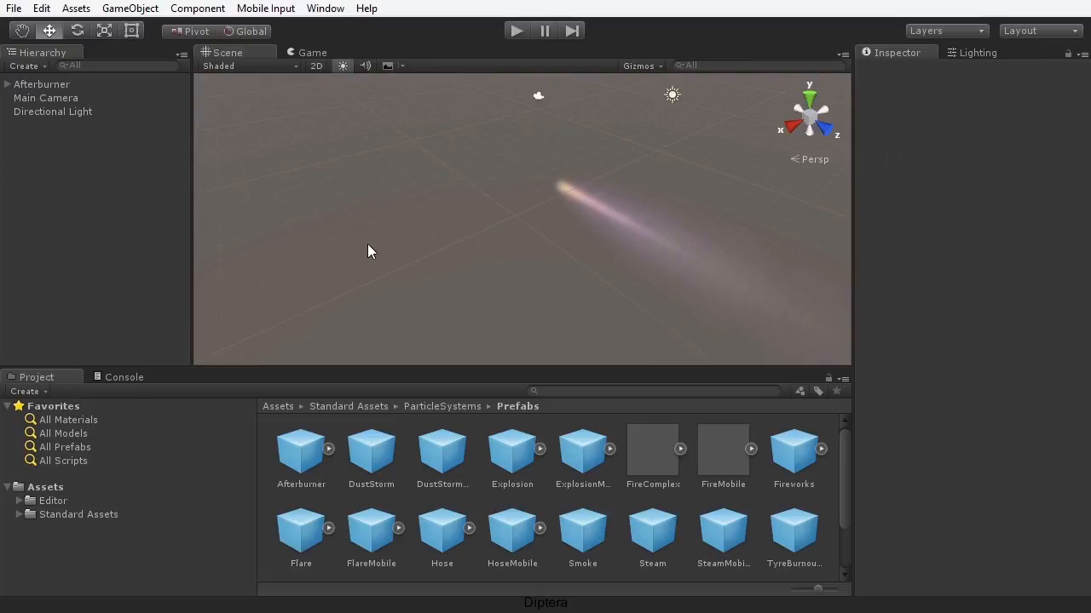
# - Move the Afterburner back and forth along its X axis, ending at about X 6.07
pyautogui.click(68, 84)
pyautogui.moveTo(505, 212); pyautogui.dragTo(485, 168)
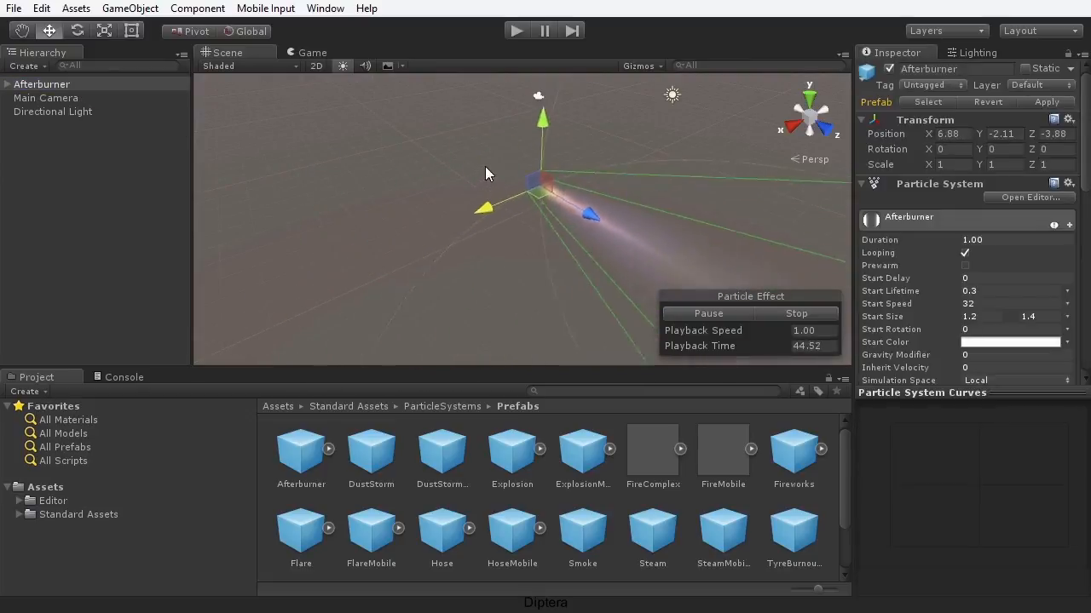
pyautogui.moveTo(634, 242); pyautogui.dragTo(505, 188, button='middle')
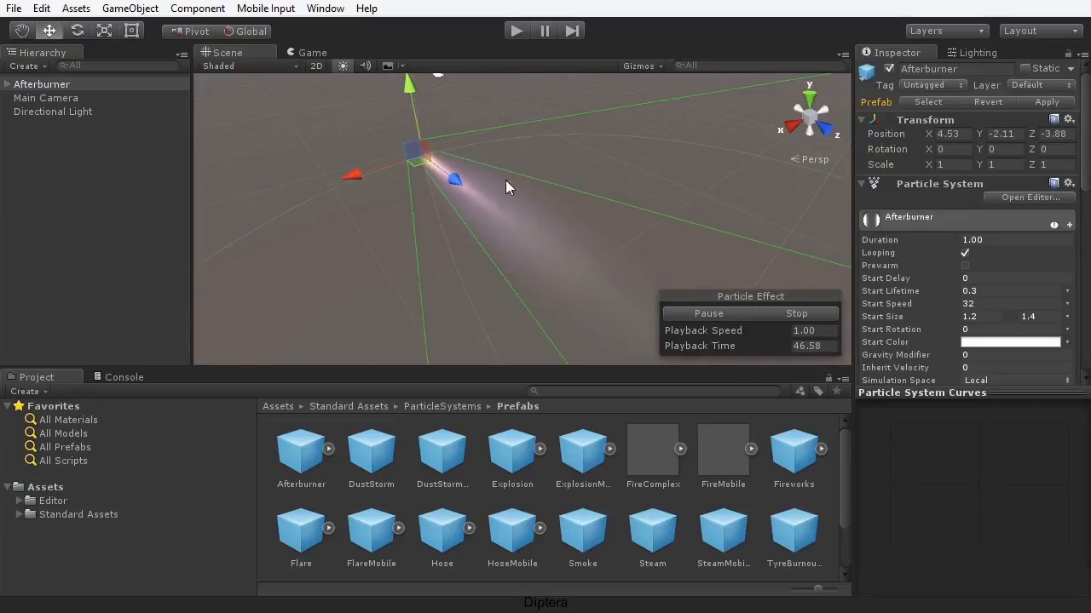
pyautogui.keyDown('alt'); pyautogui.moveTo(411, 235); pyautogui.dragTo(601, 245); pyautogui.keyUp('alt')
pyautogui.moveTo(375, 253); pyautogui.dragTo(284, 196)
pyautogui.keyDown('alt'); pyautogui.moveTo(464, 235); pyautogui.dragTo(441, 248); pyautogui.keyUp('alt')
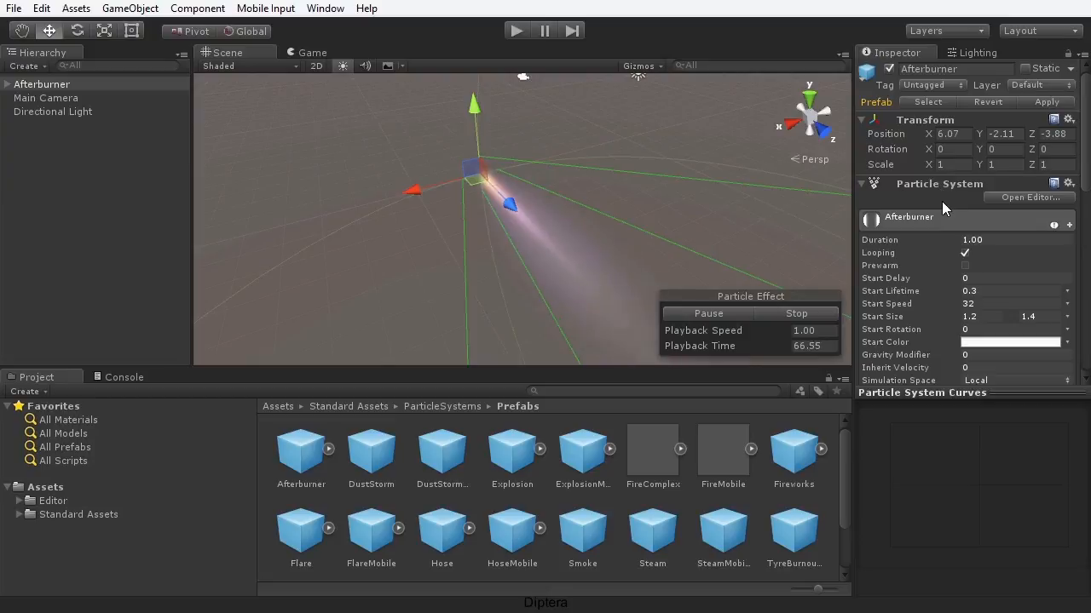
# - Set the Afterburner's Simulation Space to World and move the effect along its X axis to compare its behaviour
pyautogui.scroll(-5, 993, 228)
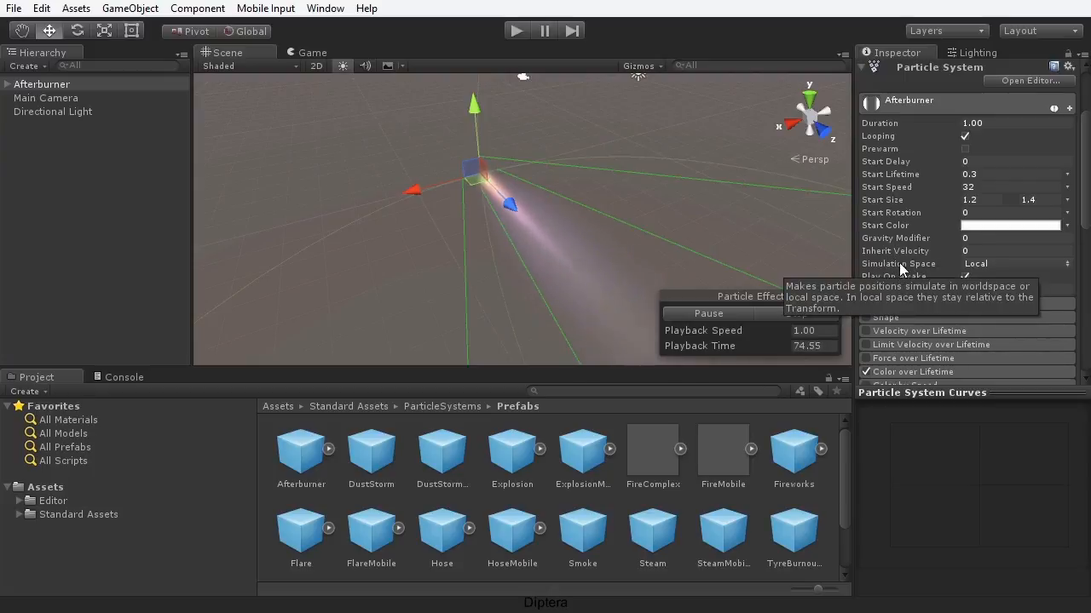
pyautogui.moveTo(438, 188); pyautogui.dragTo(477, 178)
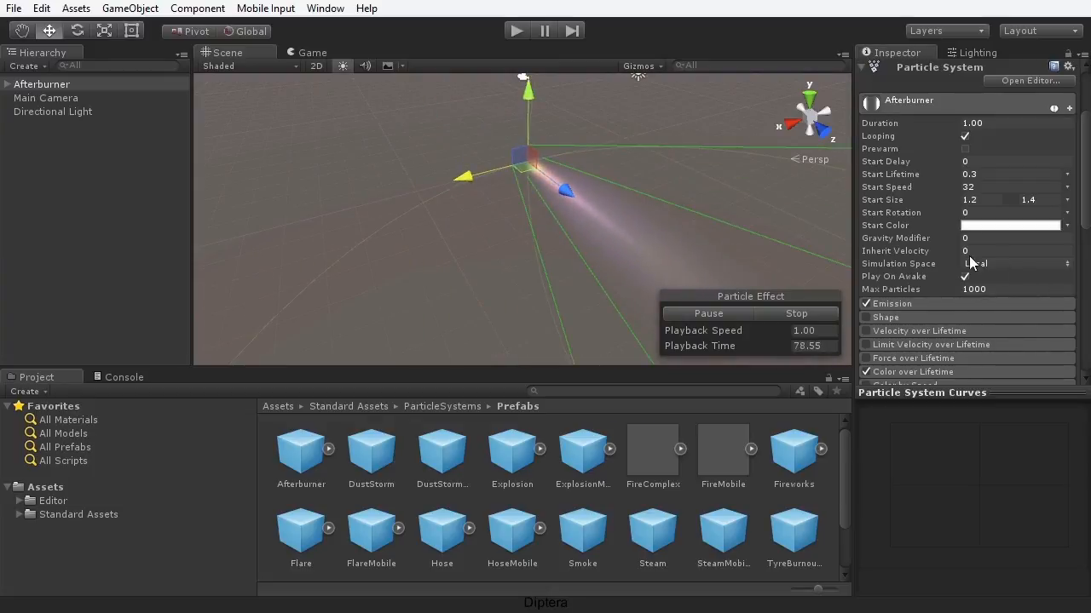
pyautogui.click(998, 263)
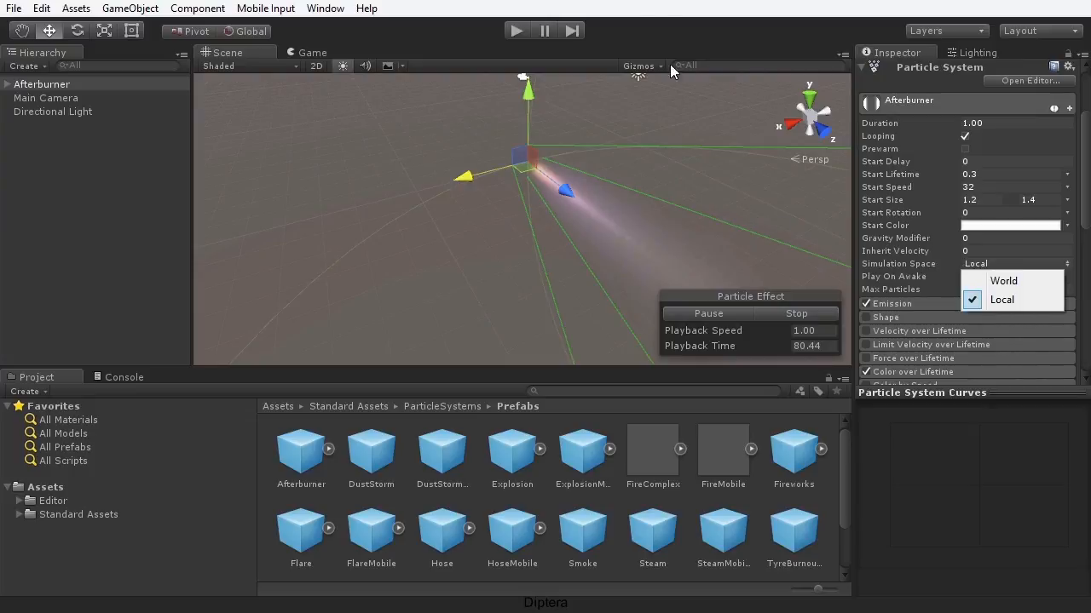
pyautogui.click(645, 5)
pyautogui.moveTo(476, 181); pyautogui.dragTo(520, 189)
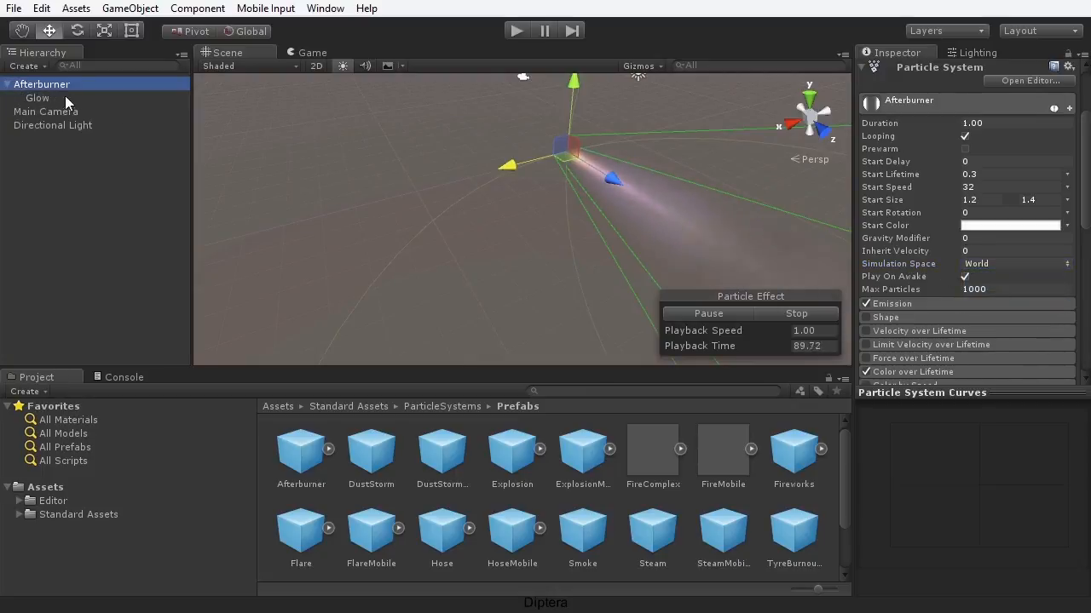
# - Set the Simulation Space of the Afterburner's Glow child object to World
pyautogui.click(31, 101)
pyautogui.click(994, 265)
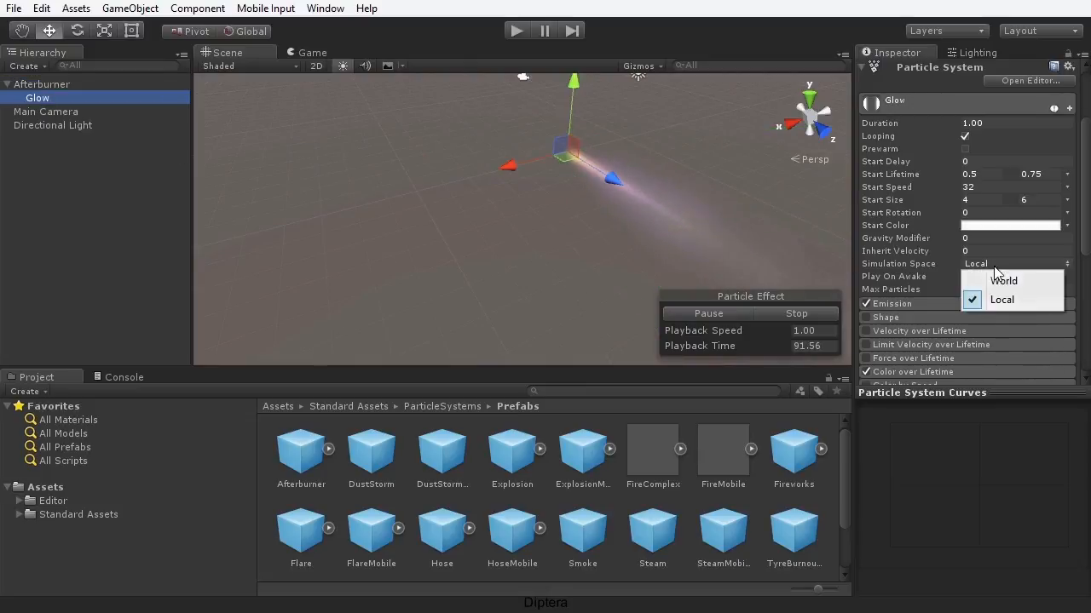
pyautogui.click(997, 282)
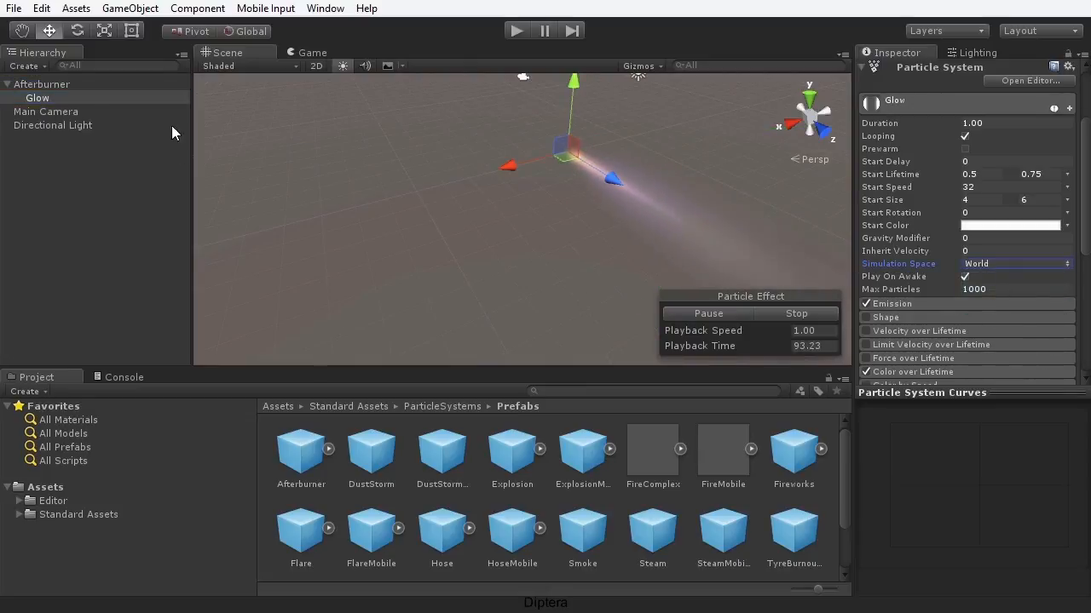
# - Move the Afterburner along its X axis to test the world-space trail, and open its Simulation Space options
pyautogui.click(40, 86)
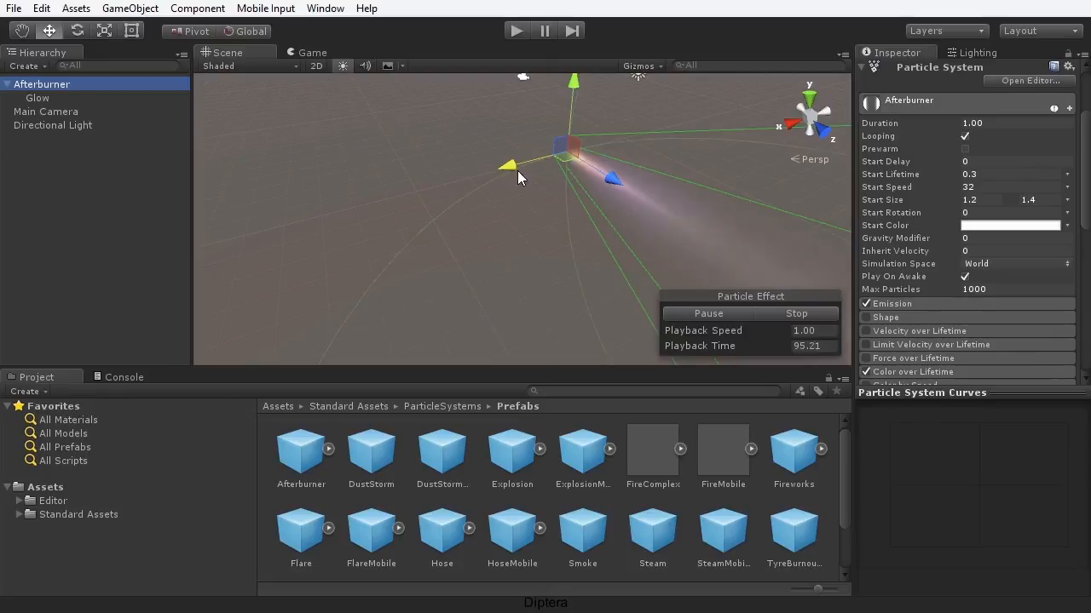
pyautogui.moveTo(502, 162); pyautogui.dragTo(345, 179)
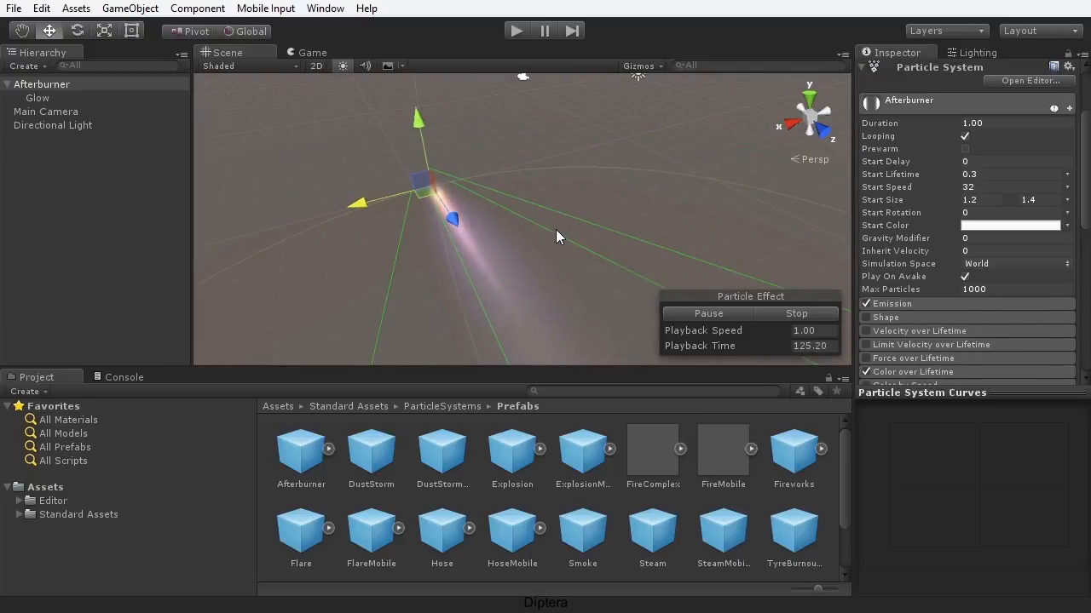
pyautogui.scroll(-1, 443, 198)
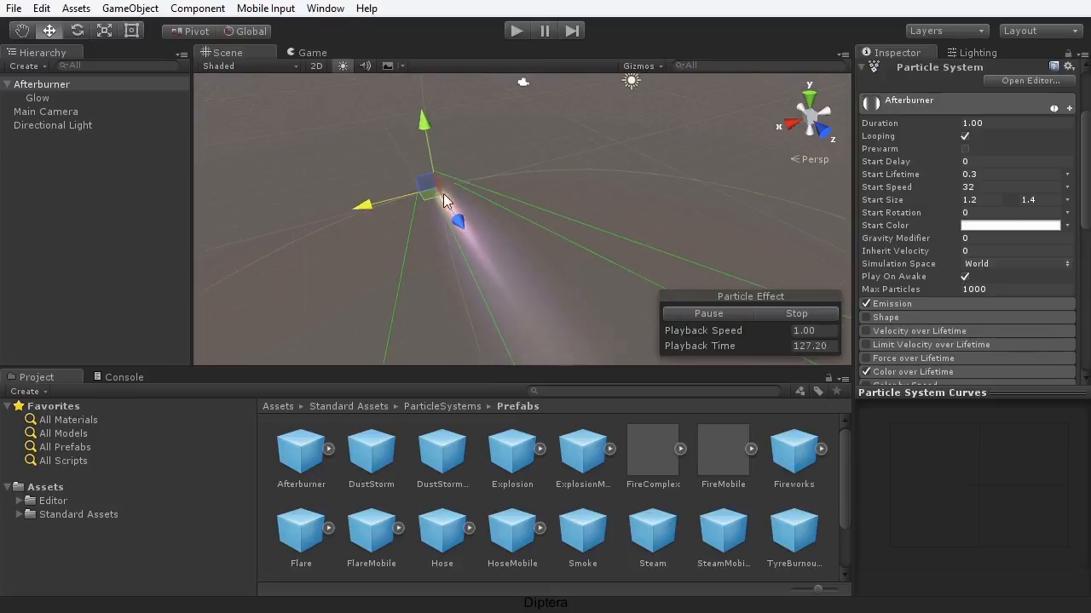
pyautogui.scroll(-1, 475, 209)
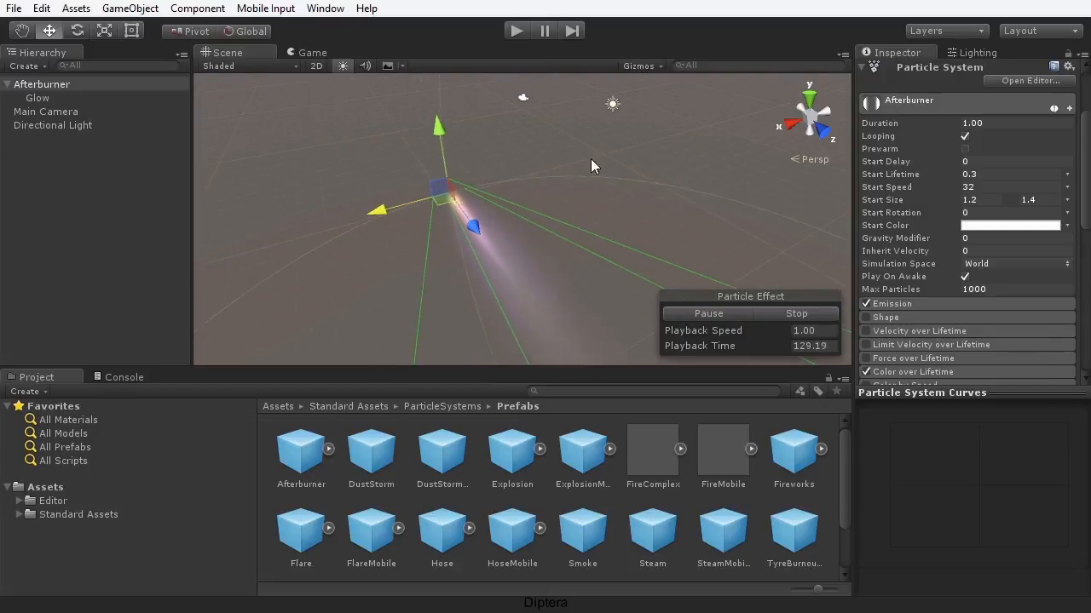
pyautogui.click(998, 266)
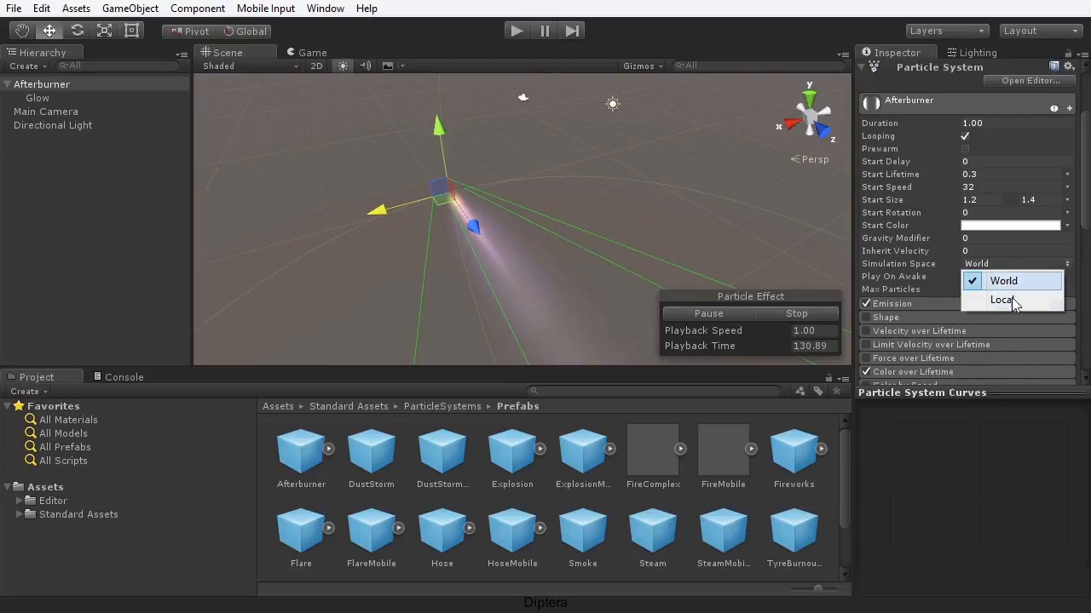
pyautogui.click(796, 39)
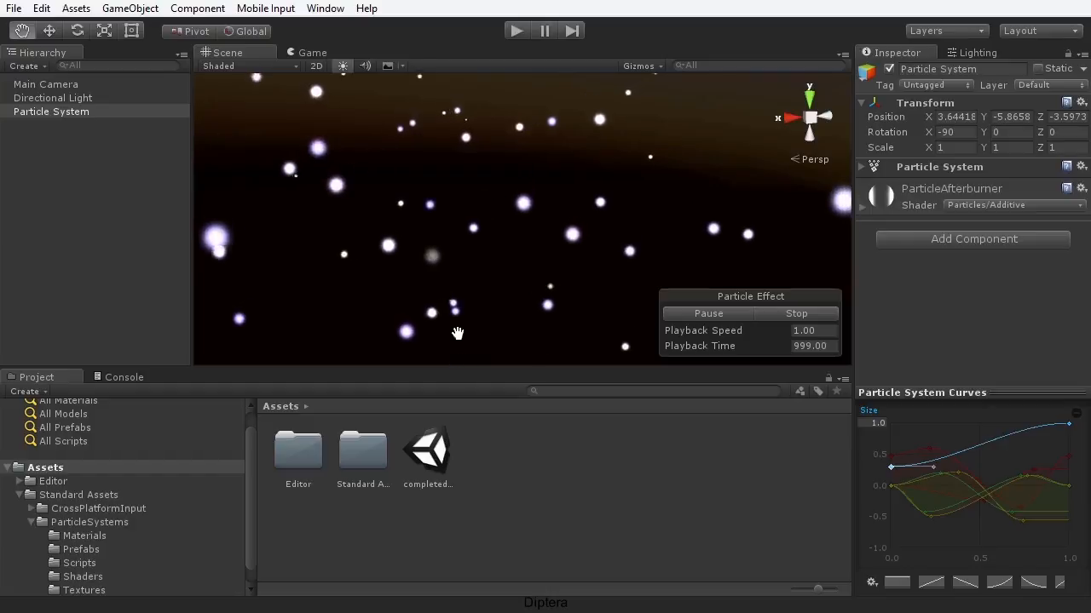
# - Create a new, empty scene in place of the completed particle scene
pyautogui.click(7, 12)
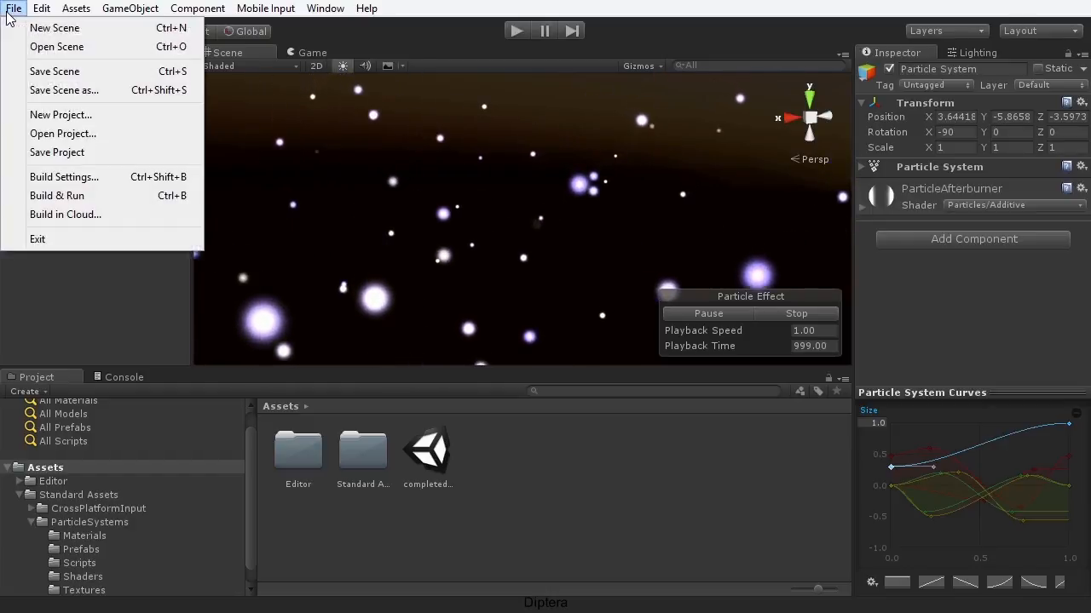
pyautogui.click(179, 34)
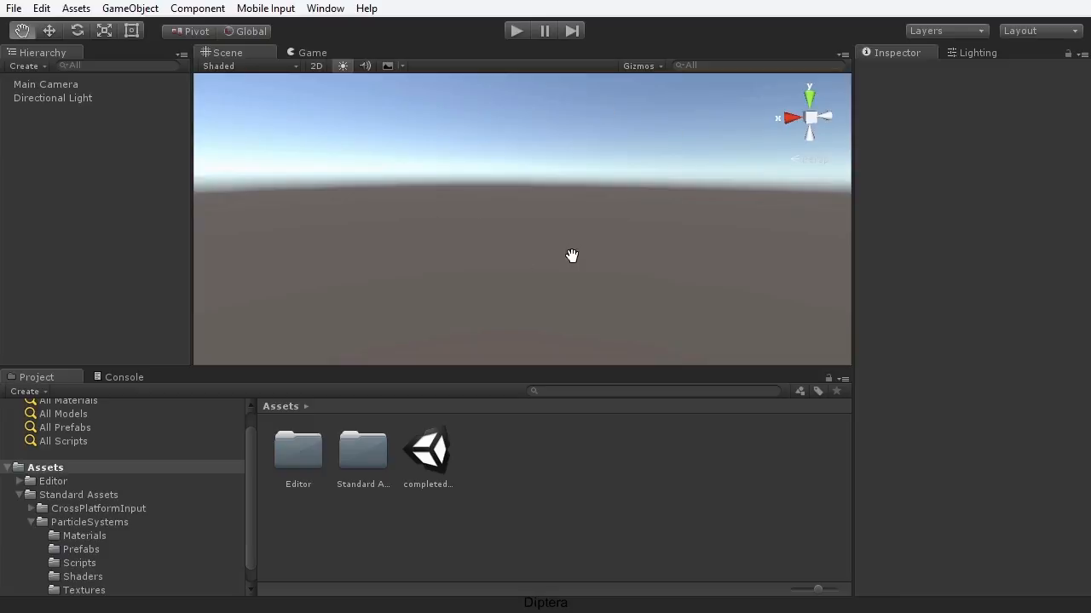
# - Rotate the Directional Light to about X -18, Y -20, Z 30 to darken the scene, and deselect it
pyautogui.click(100, 98)
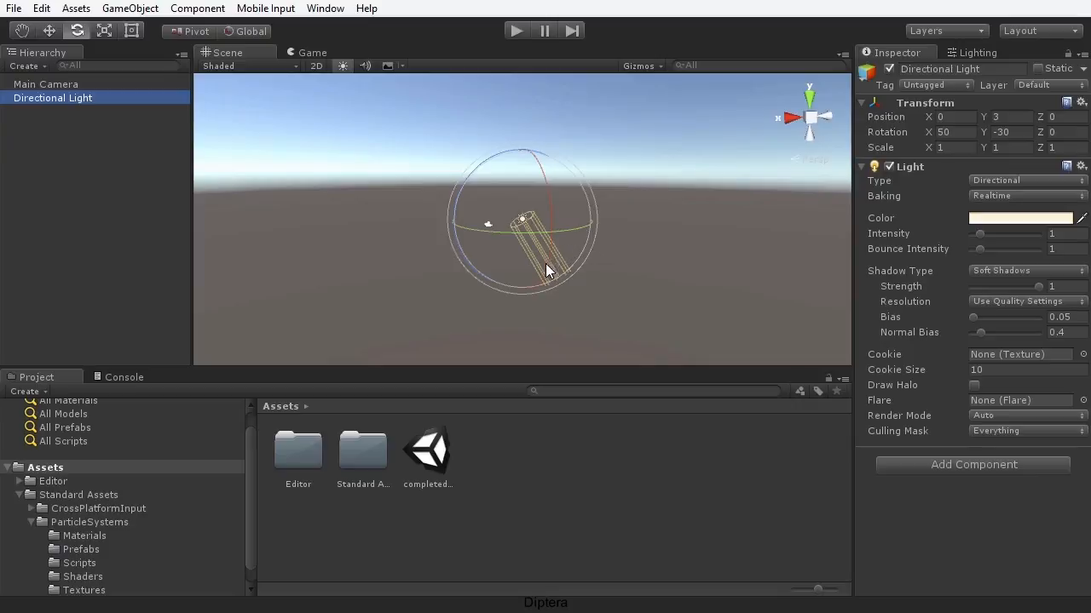
pyautogui.moveTo(545, 273); pyautogui.dragTo(526, 213)
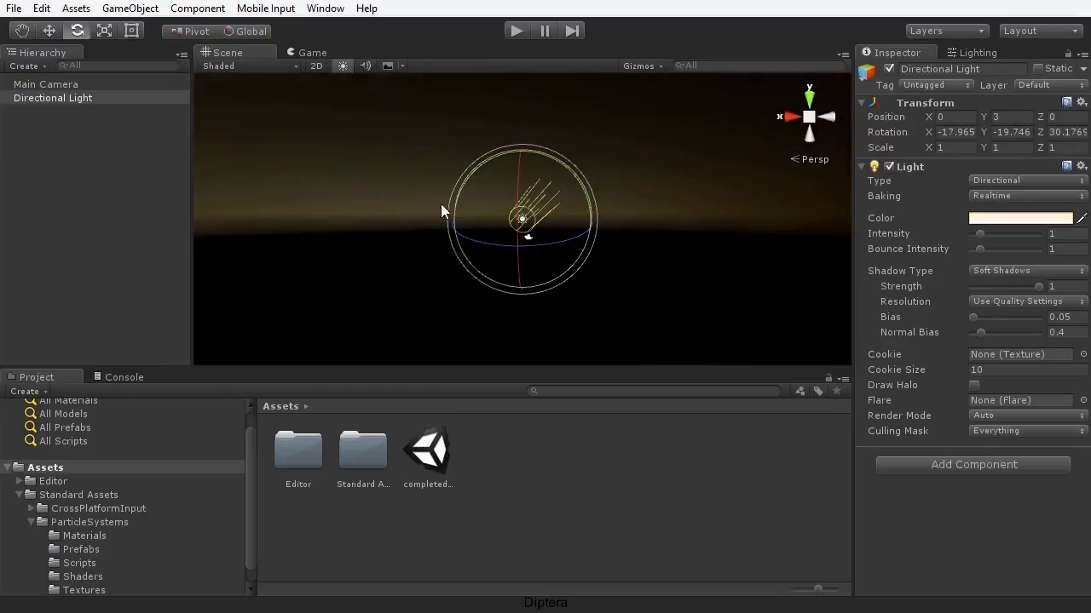
pyautogui.keyDown('alt'); pyautogui.moveTo(292, 333); pyautogui.dragTo(435, 321); pyautogui.keyUp('alt')
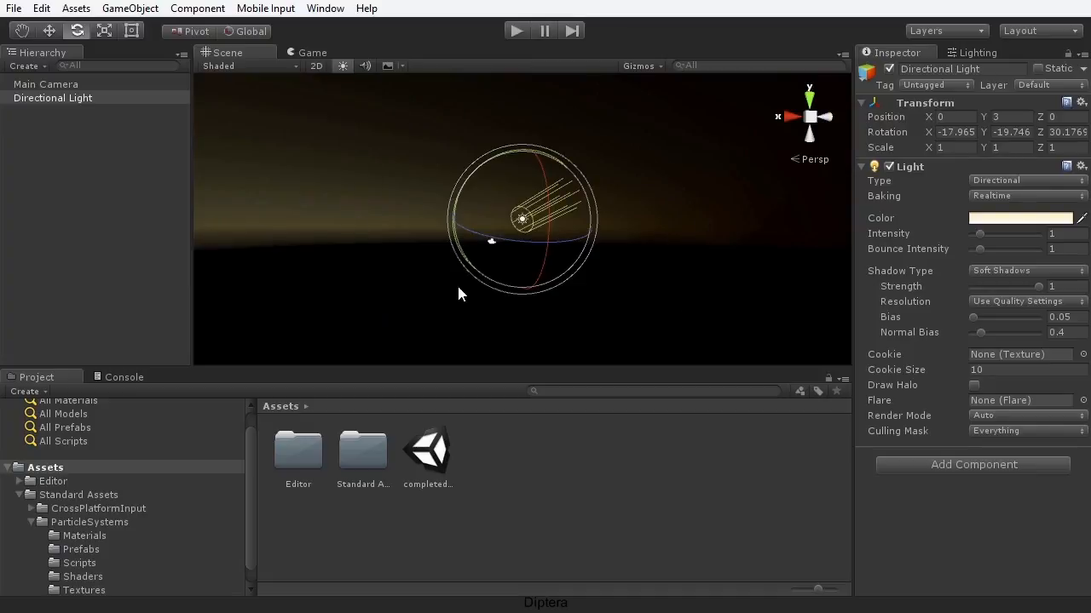
pyautogui.click(658, 279)
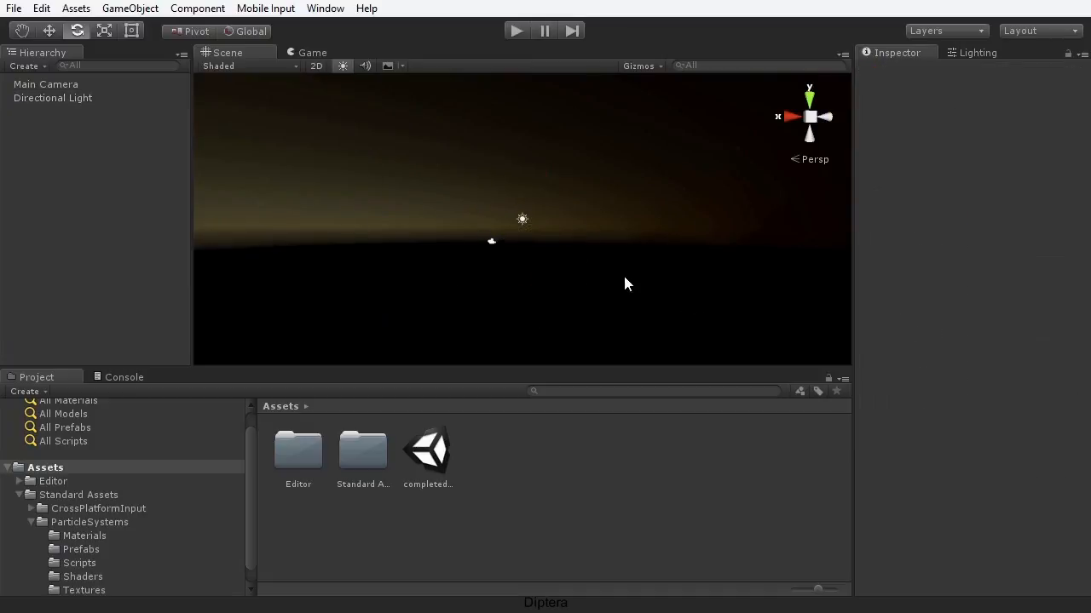
# - Add a new Particle System to the scene and frame it in the Scene view
pyautogui.scroll(-2, 585, 274)
pyautogui.click(144, 10)
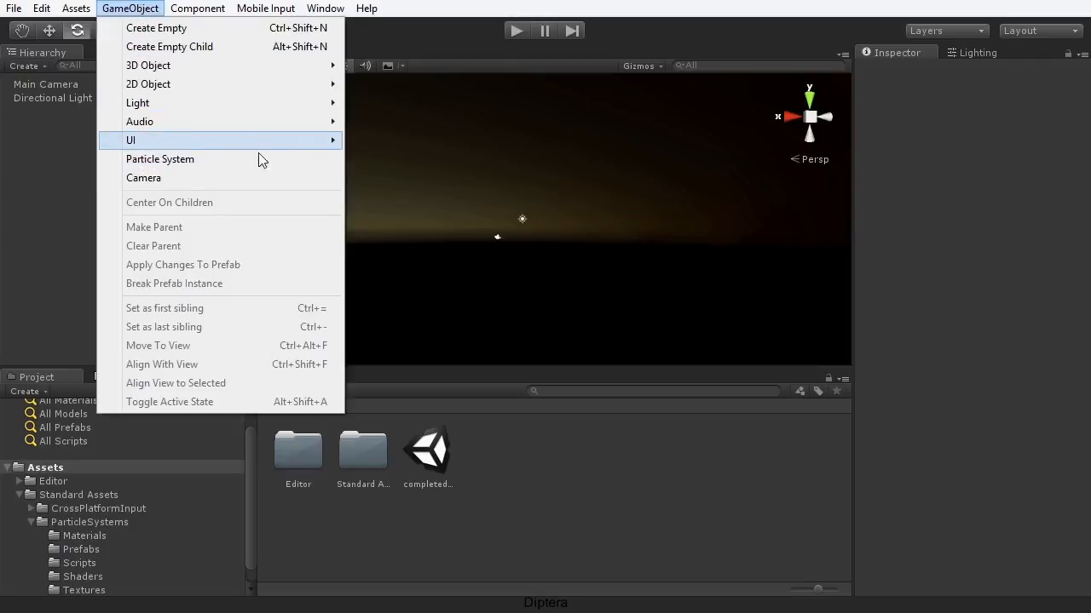
pyautogui.click(290, 162)
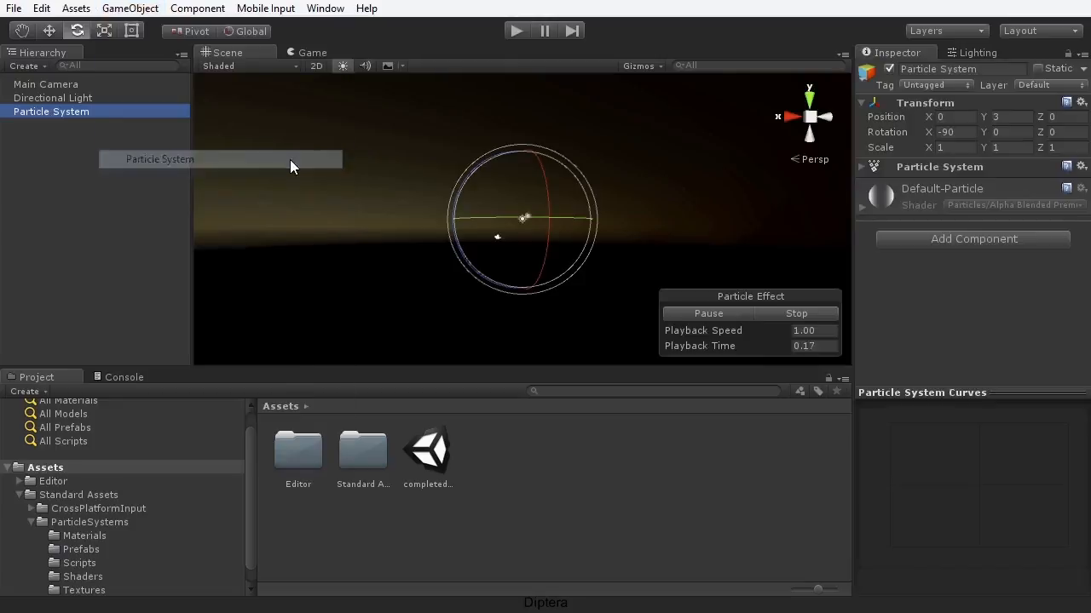
pyautogui.press('f')
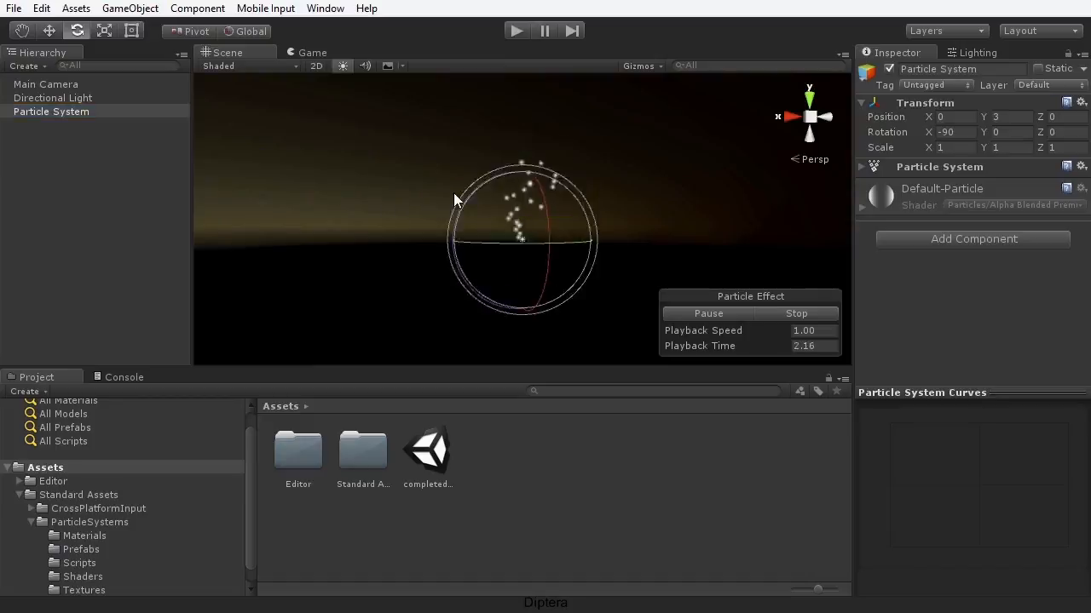
pyautogui.moveTo(565, 294)
pyautogui.keyDown('alt'); pyautogui.mouseDown()
pyautogui.moveTo(547, 306)
pyautogui.moveTo(555, 288)
pyautogui.mouseUp(); pyautogui.keyUp('alt')
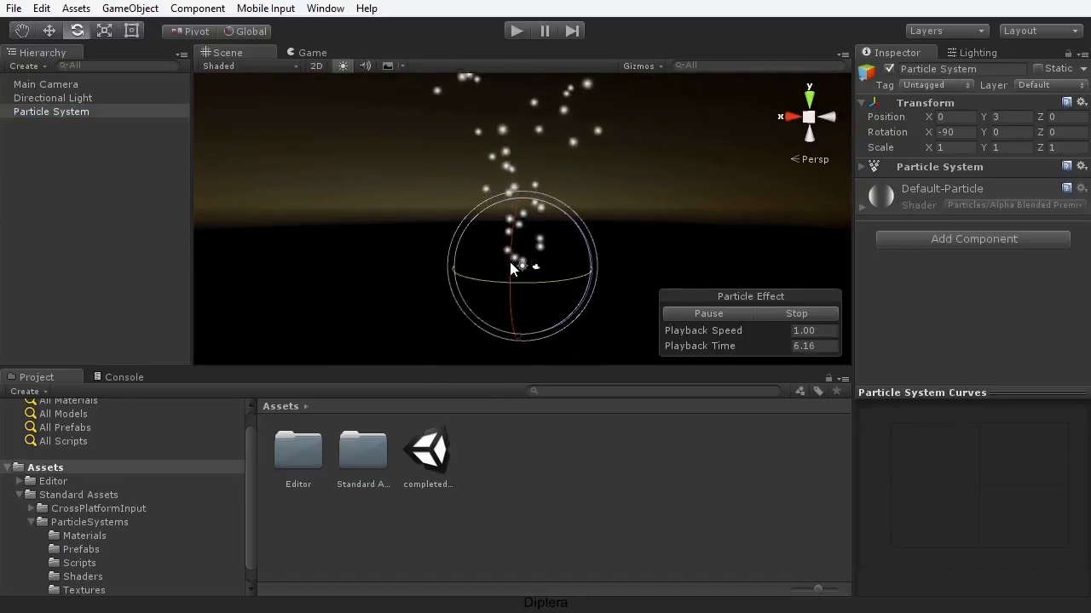
pyautogui.keyDown('alt'); pyautogui.moveTo(414, 287); pyautogui.dragTo(639, 293); pyautogui.keyUp('alt')
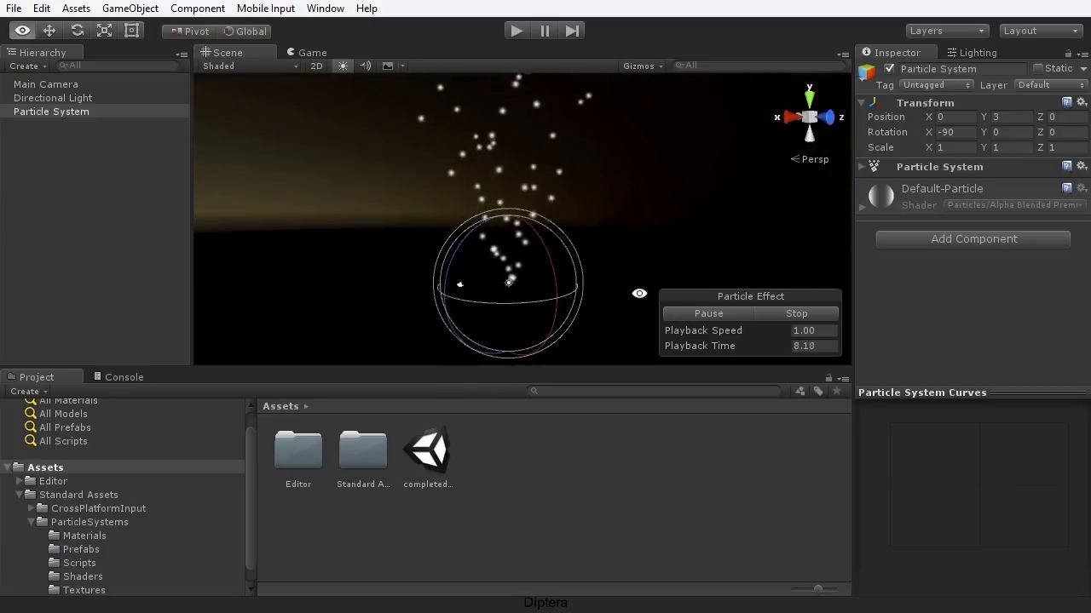
pyautogui.keyDown('alt'); pyautogui.moveTo(512, 316); pyautogui.dragTo(523, 316); pyautogui.keyUp('alt')
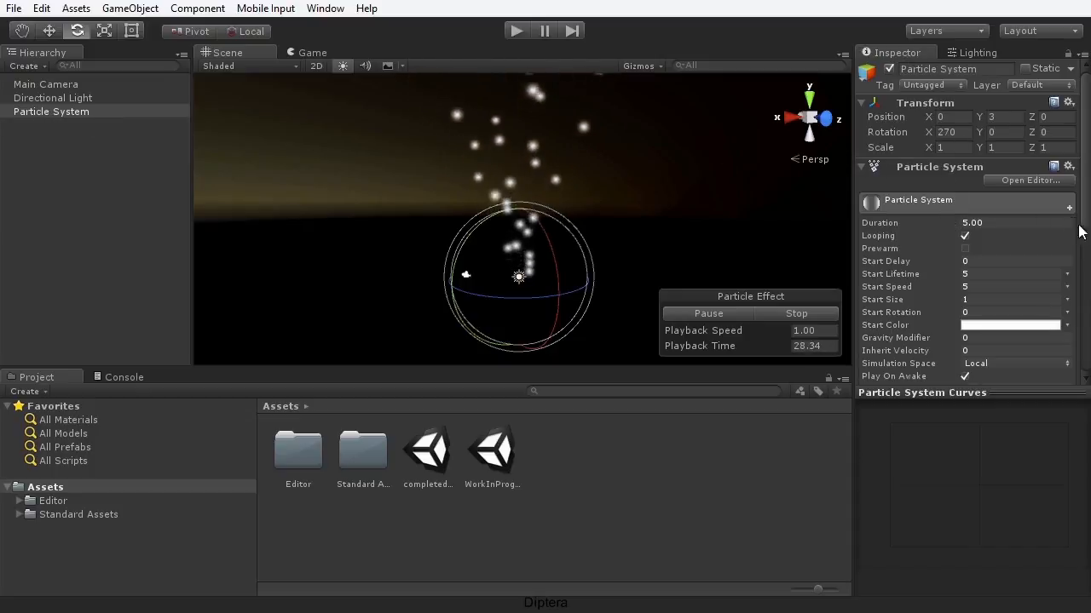
# - Expand the Shape and Emission modules of the Particle System
pyautogui.scroll(-3, 1083, 219)
pyautogui.scroll(-5, 1086, 244)
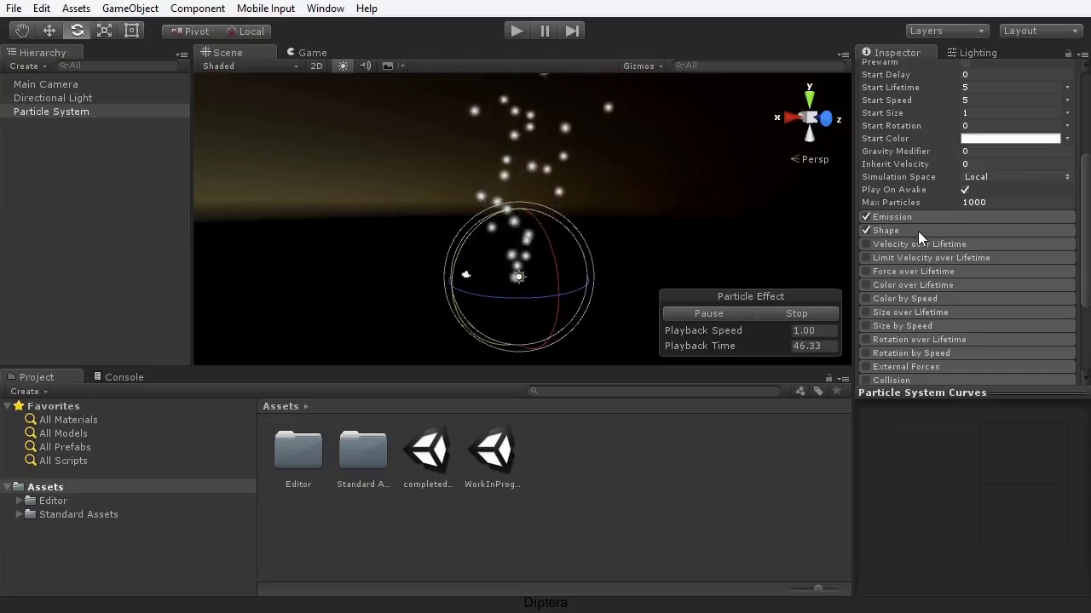
pyautogui.click(947, 228)
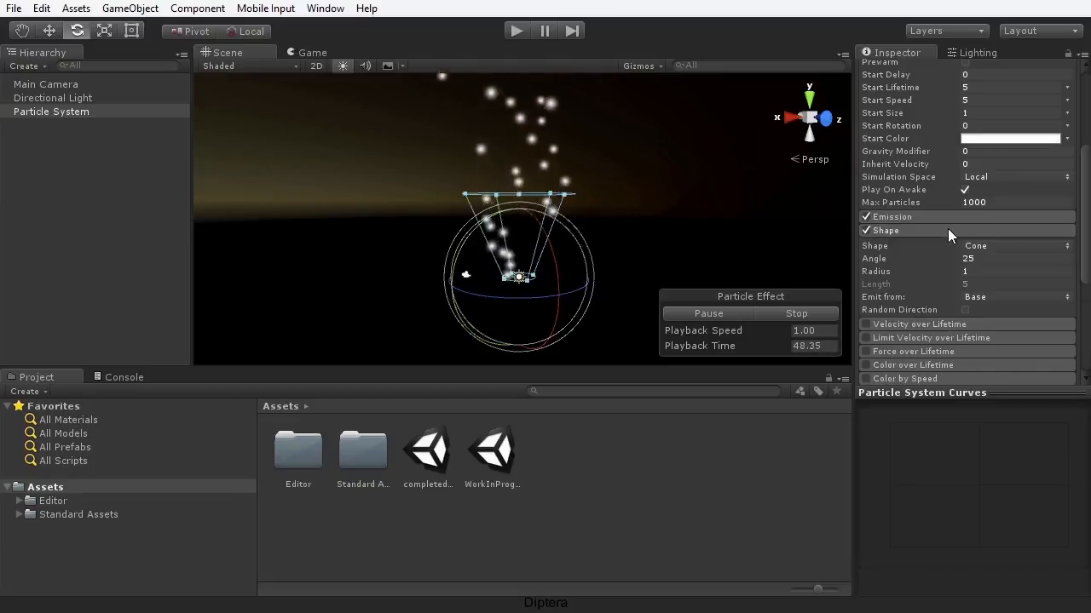
pyautogui.click(920, 218)
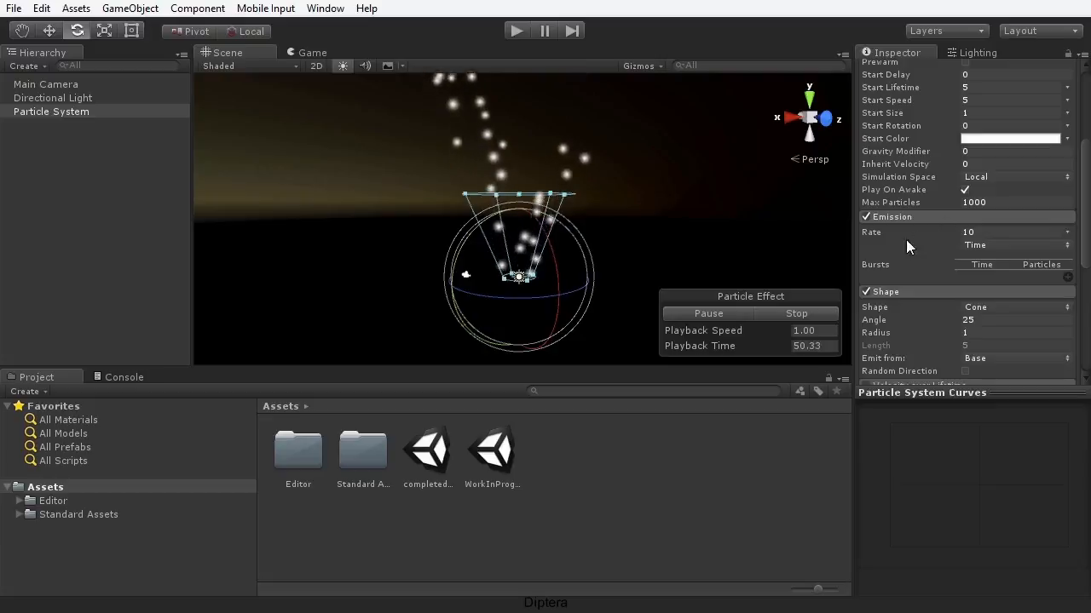
pyautogui.scroll(-3, 903, 293)
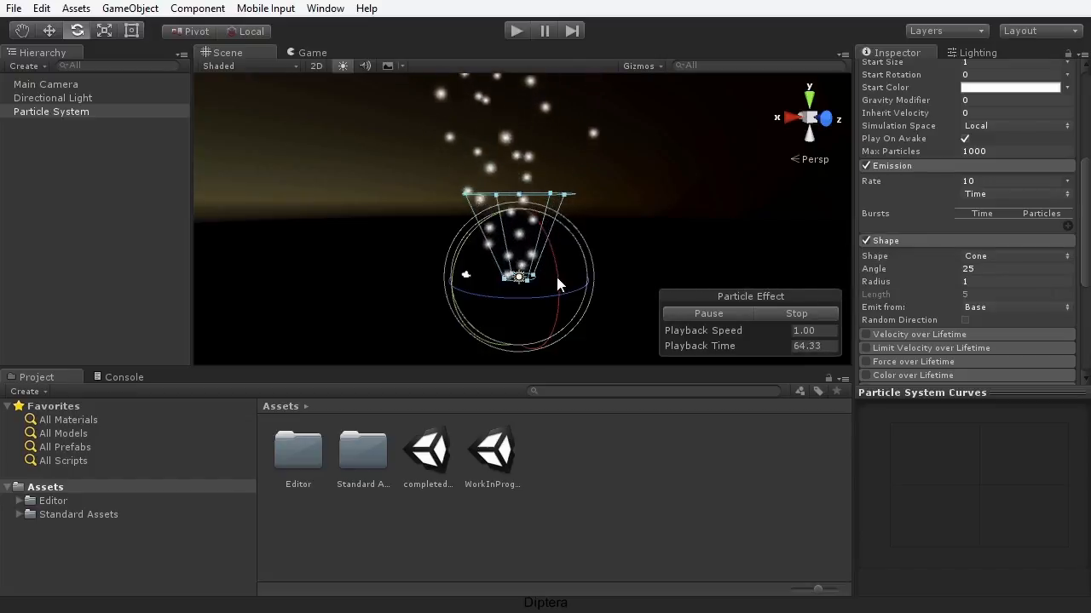
# - Examine the emitter cone and its particle flow from several angles without the rotation gizmo
pyautogui.moveTo(546, 255); pyautogui.dragTo(530, 245, button='middle')
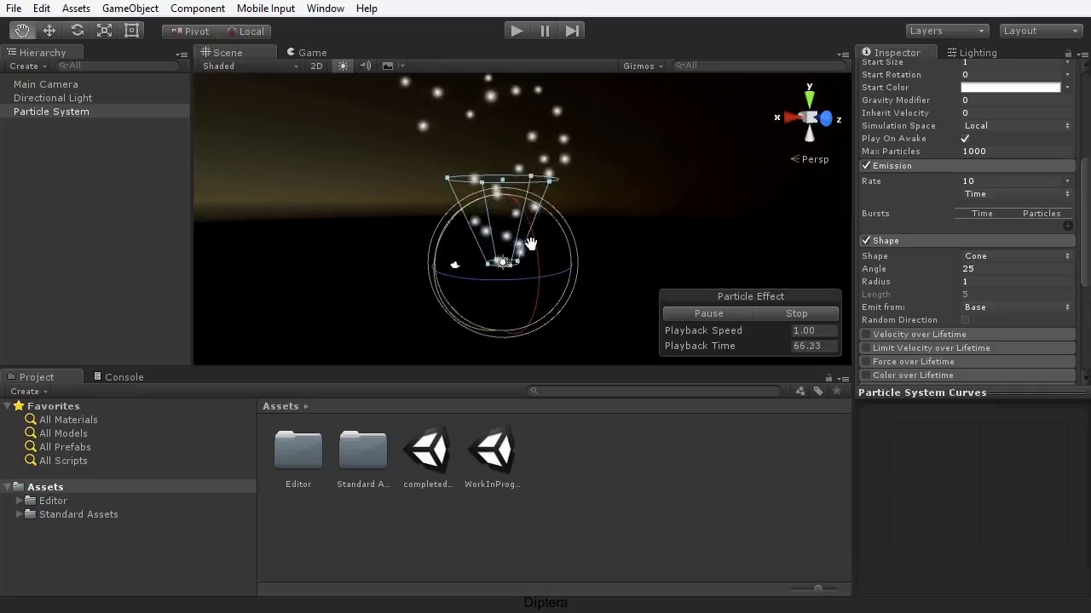
pyautogui.keyDown('alt'); pyautogui.moveTo(530, 245); pyautogui.dragTo(439, 273); pyautogui.keyUp('alt')
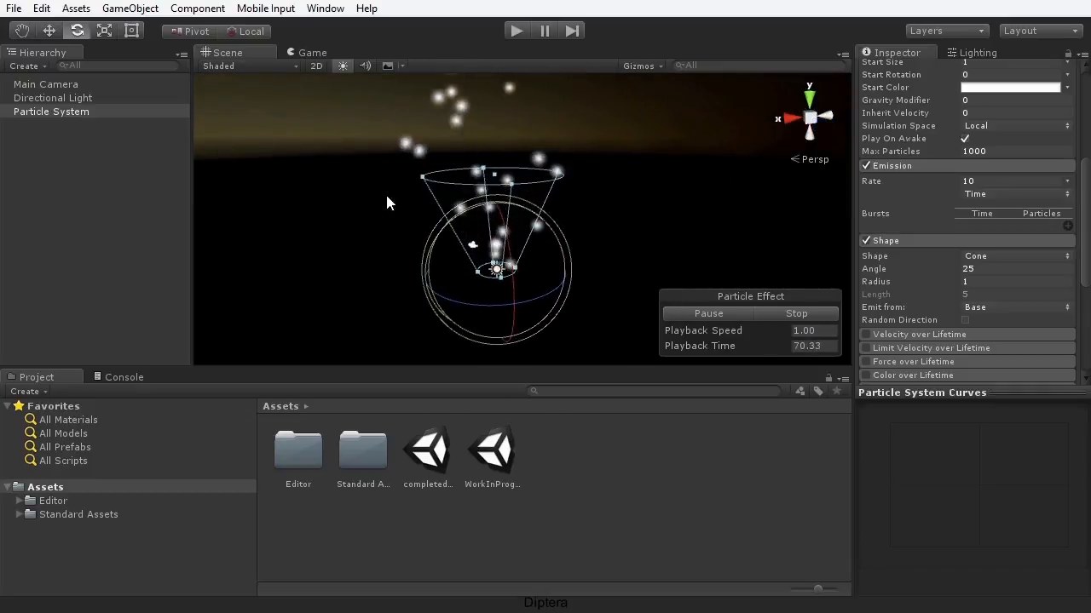
pyautogui.moveTo(522, 275); pyautogui.dragTo(555, 251, button='middle')
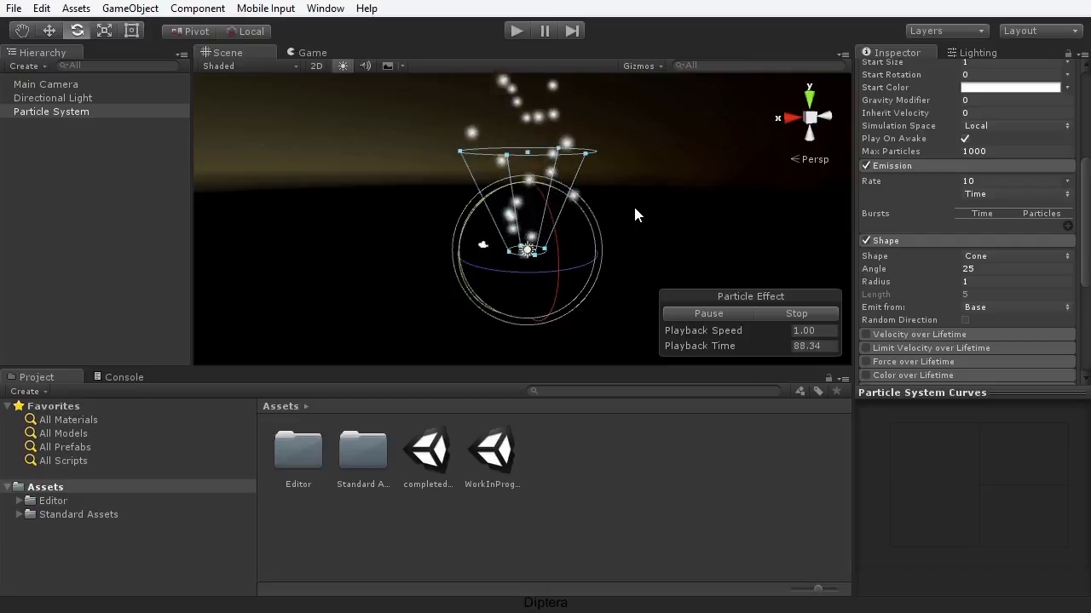
pyautogui.press('q')
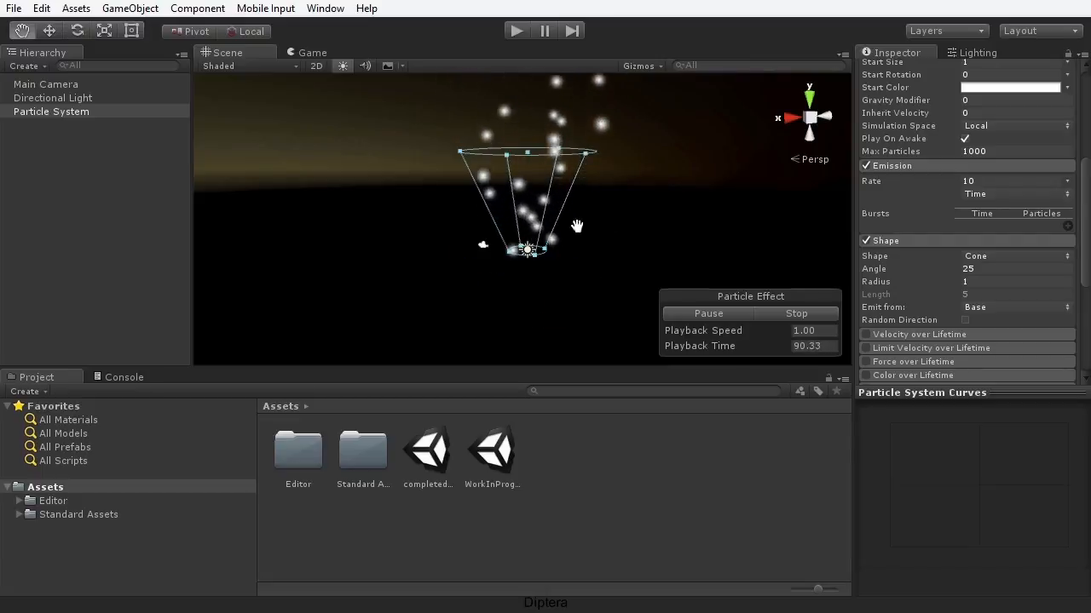
pyautogui.scroll(1, 577, 226)
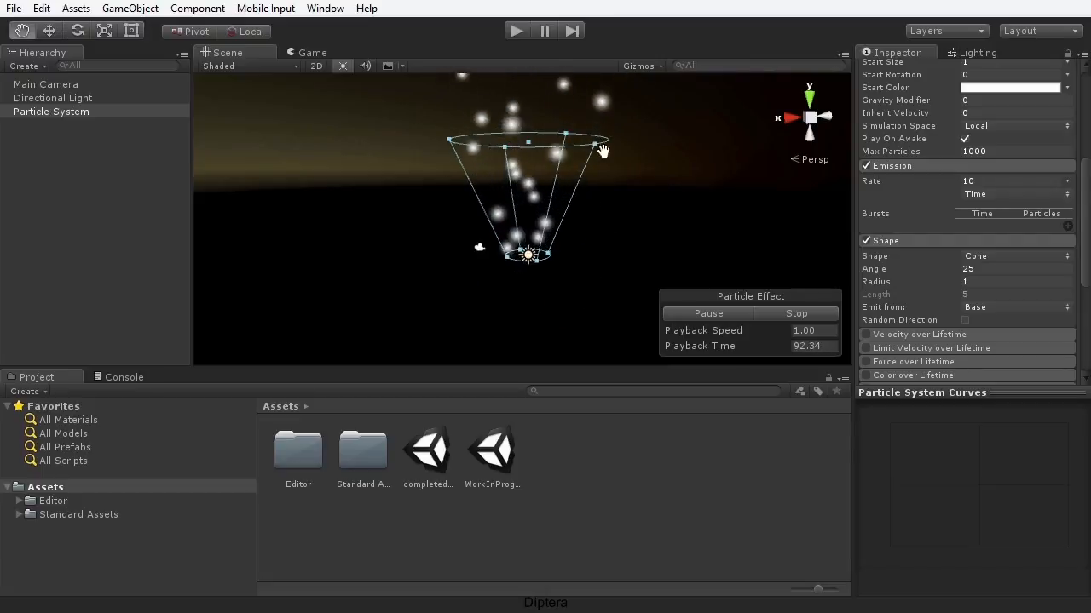
pyautogui.keyDown('alt'); pyautogui.moveTo(602, 151); pyautogui.dragTo(428, 177); pyautogui.keyUp('alt')
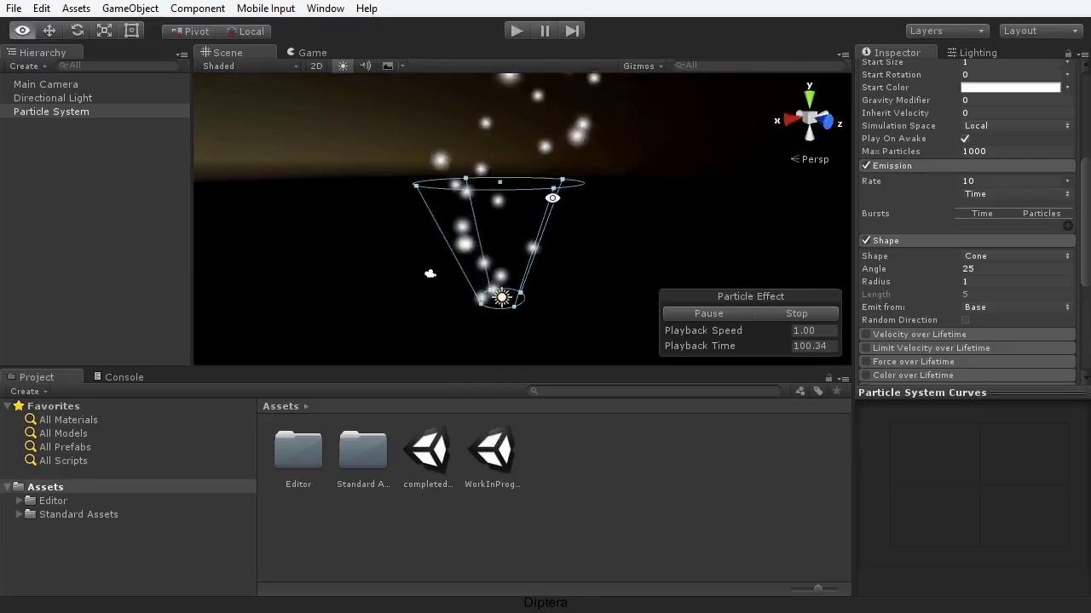
pyautogui.keyDown('alt'); pyautogui.moveTo(549, 199); pyautogui.dragTo(639, 227); pyautogui.keyUp('alt')
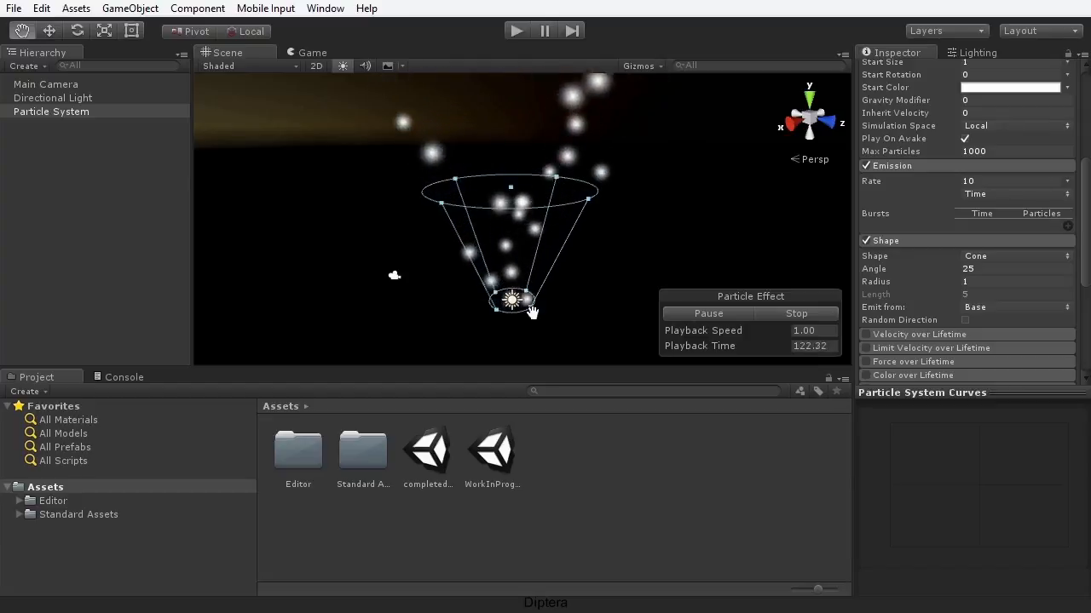
# - Try the cone's Emit from options Volume Shell, Volume and Base Shell in turn, and return to Base
pyautogui.click(1003, 308)
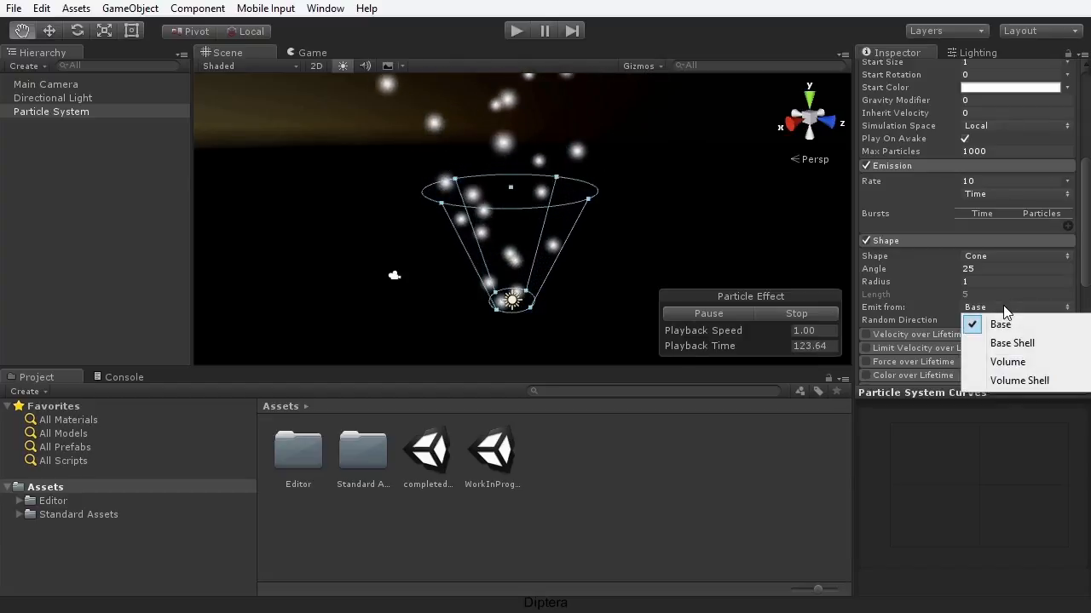
pyautogui.click(998, 381)
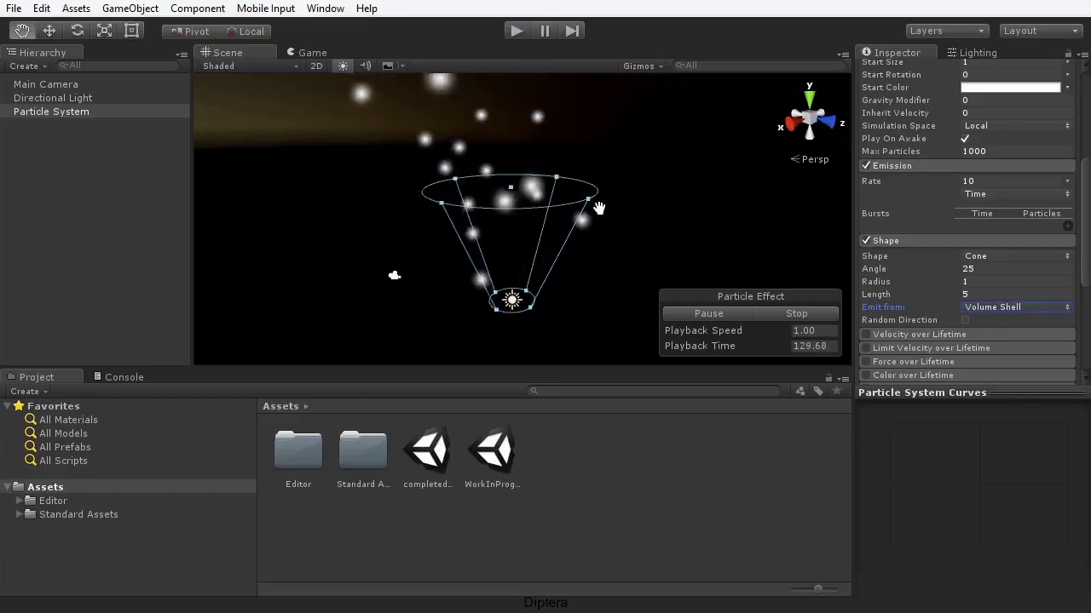
pyautogui.click(1002, 308)
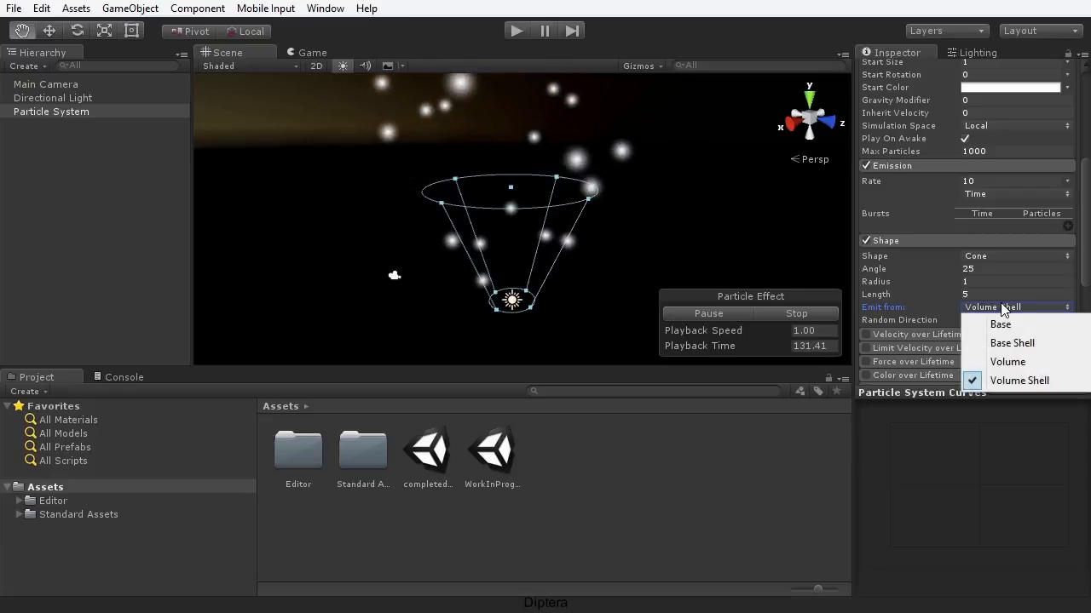
pyautogui.click(1010, 362)
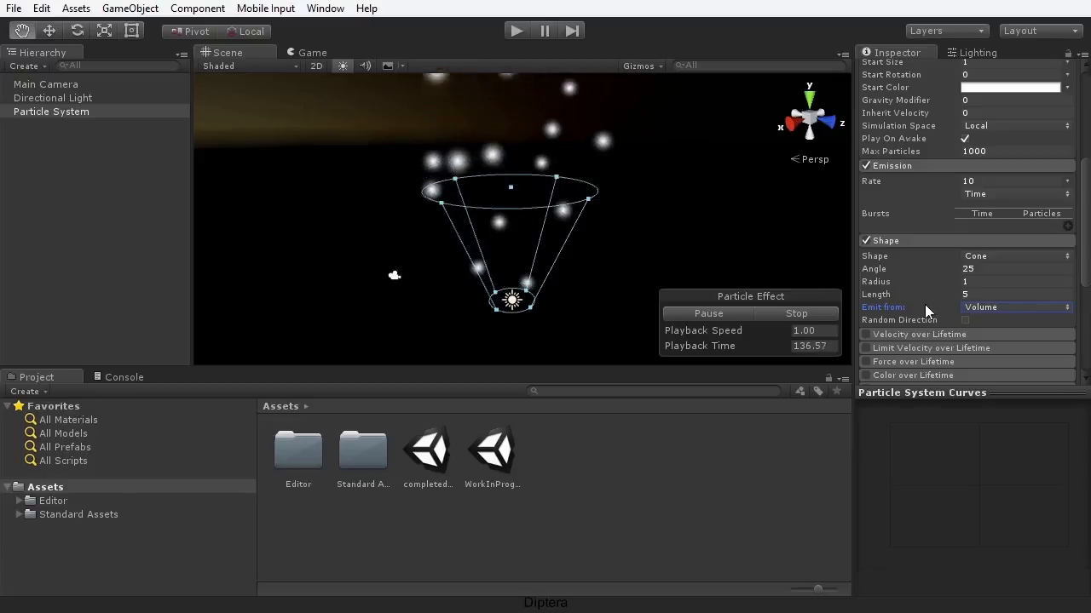
pyautogui.click(996, 307)
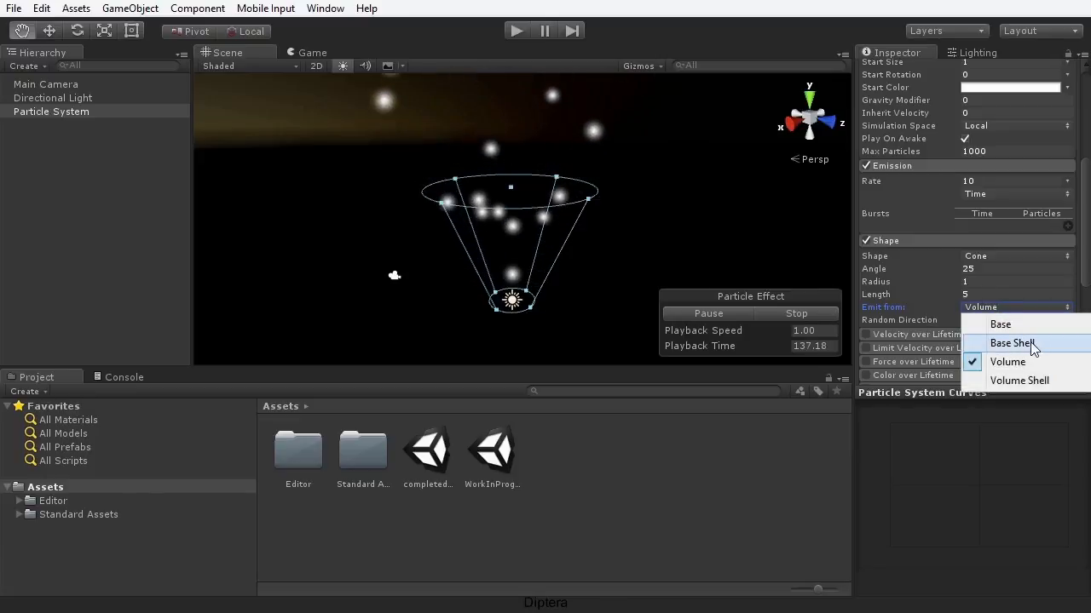
pyautogui.click(1014, 343)
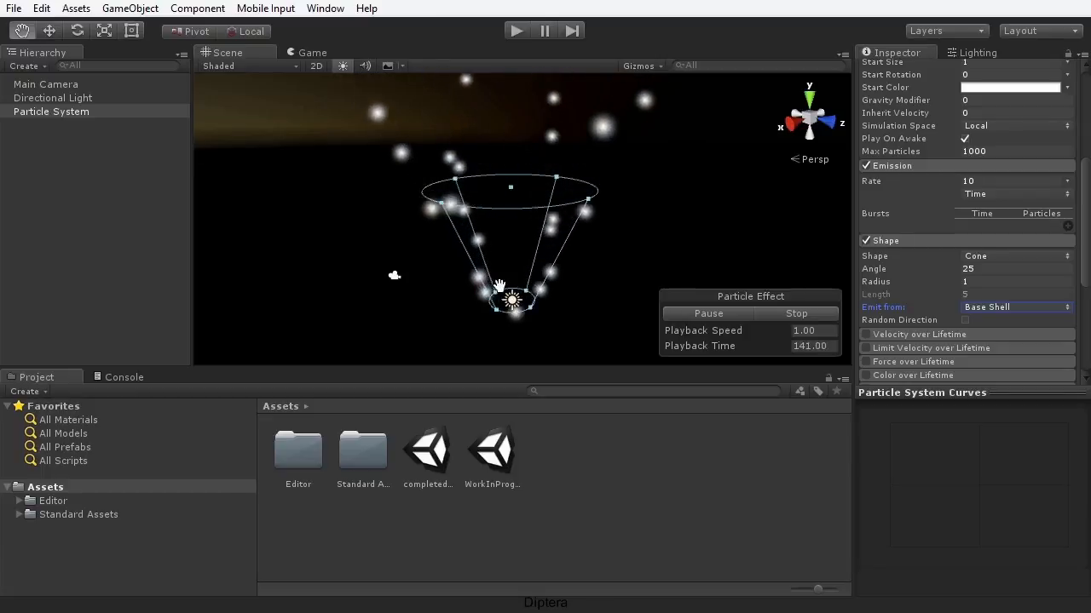
pyautogui.click(1016, 307)
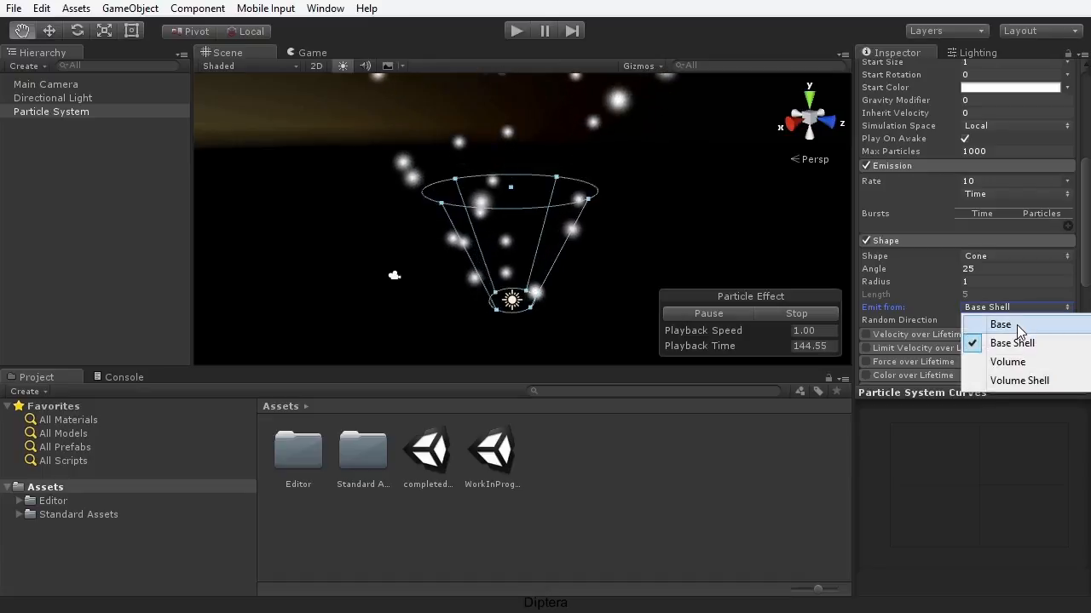
pyautogui.click(1016, 325)
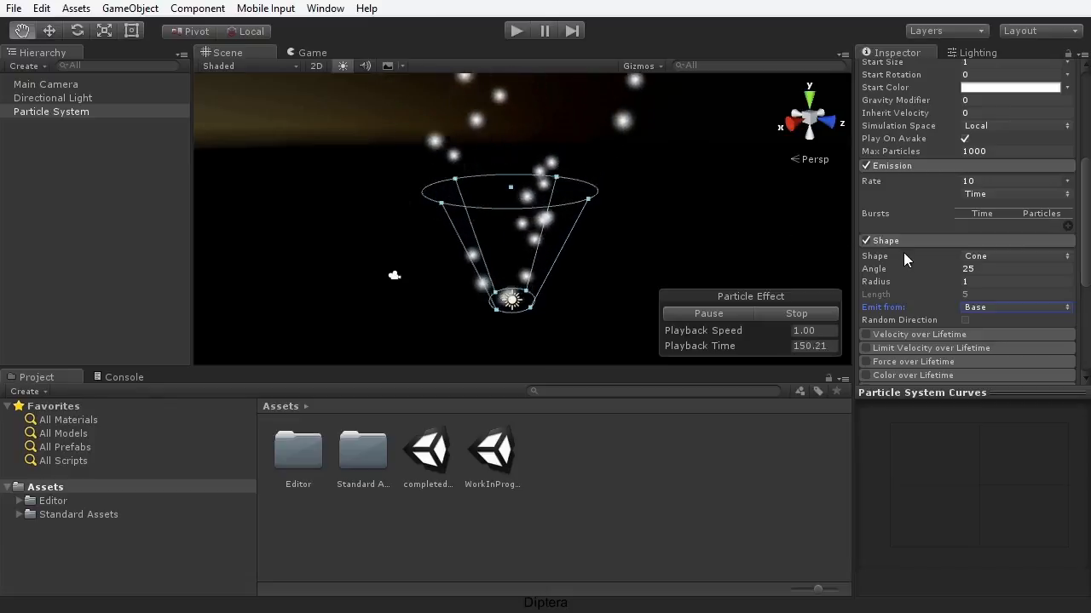
# - Try wider and narrower emitter cones, setting the angle to 19.7 and the radius to 1.7
pyautogui.click(886, 269)
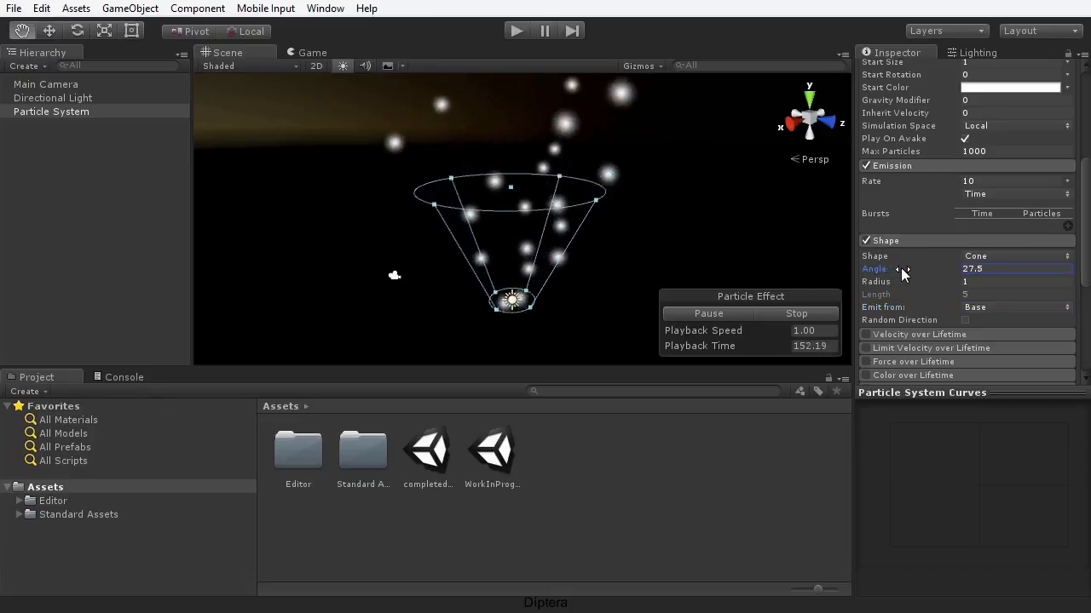
pyautogui.moveTo(931, 272); pyautogui.dragTo(876, 283)
pyautogui.moveTo(781, 277); pyautogui.dragTo(903, 274)
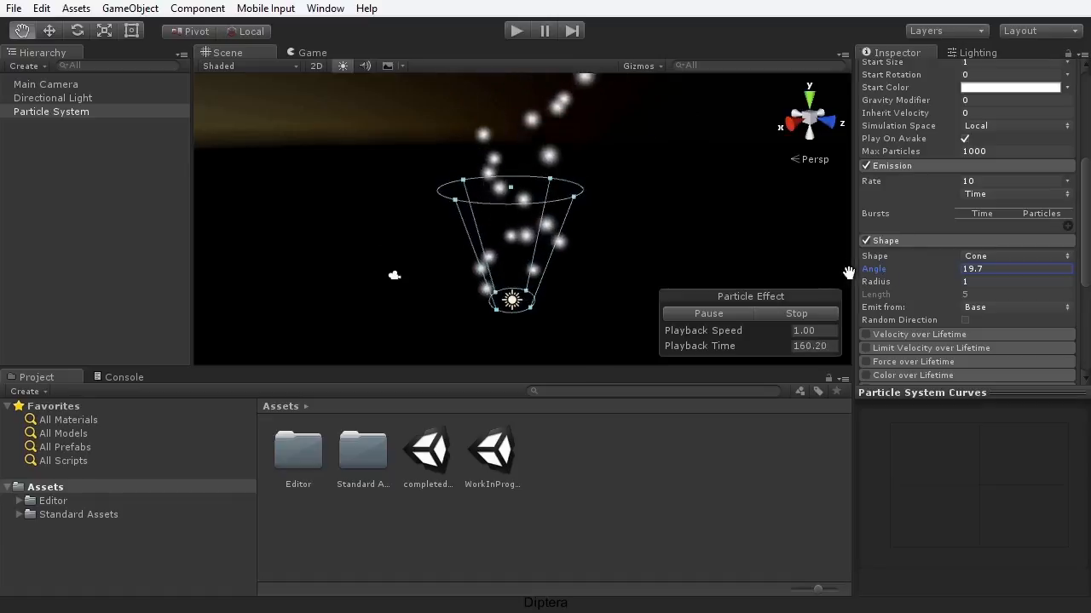
pyautogui.moveTo(876, 284)
pyautogui.mouseDown()
pyautogui.moveTo(918, 281)
pyautogui.moveTo(883, 279)
pyautogui.mouseUp()
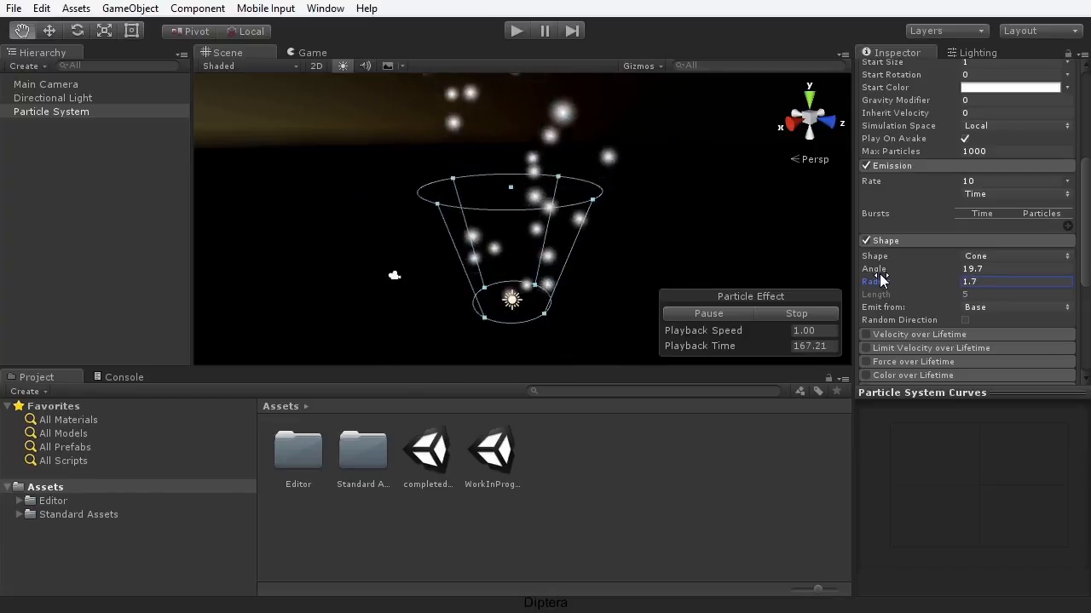
# - Try the Box emitter shape and change the particle emitter's shape to Sphere
pyautogui.click(986, 257)
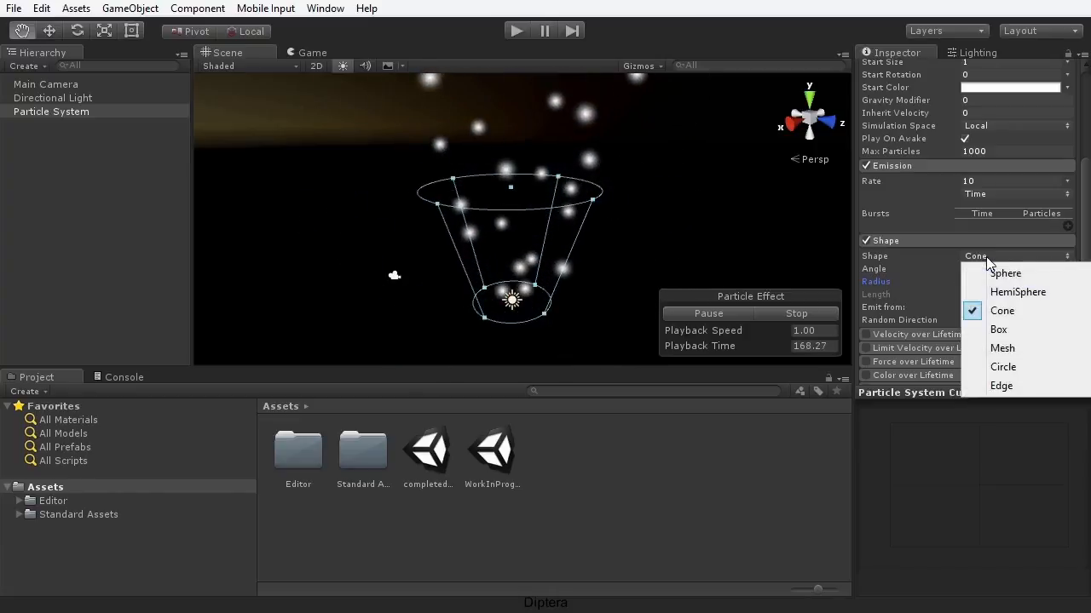
pyautogui.click(997, 332)
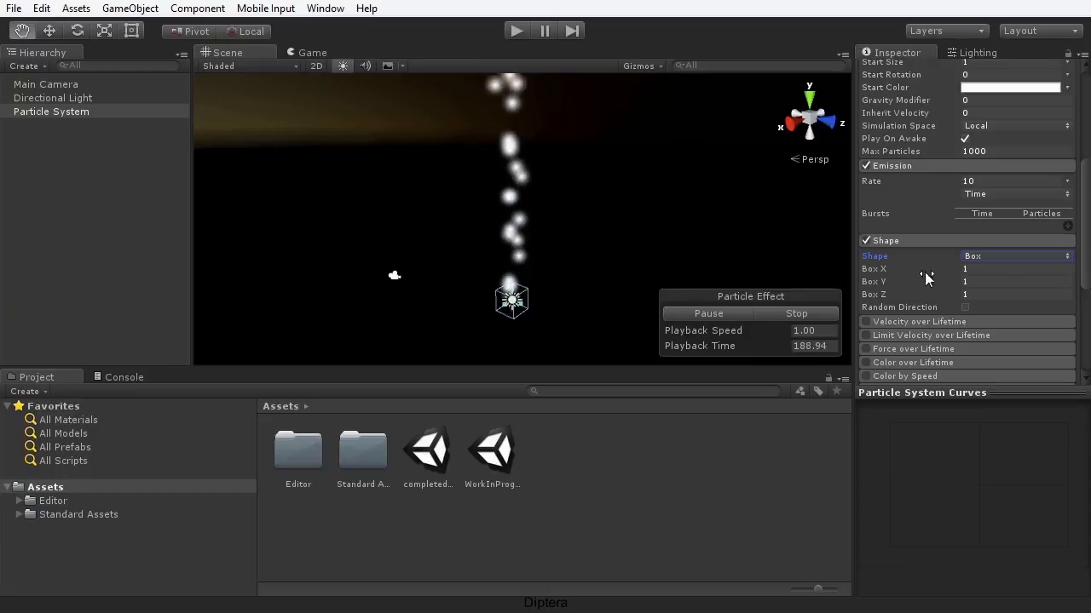
pyautogui.click(994, 257)
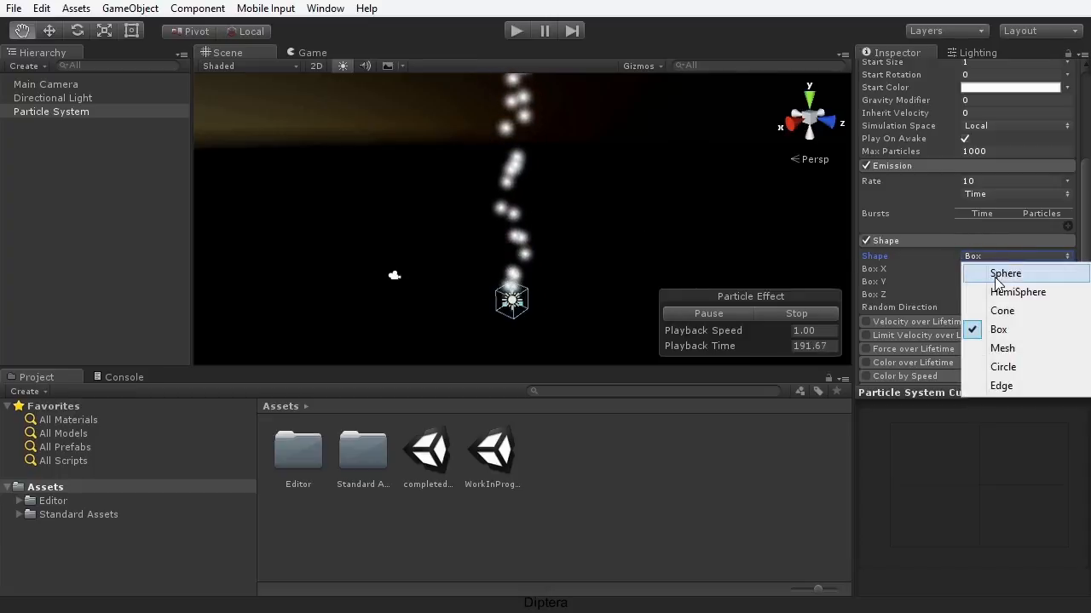
pyautogui.click(997, 275)
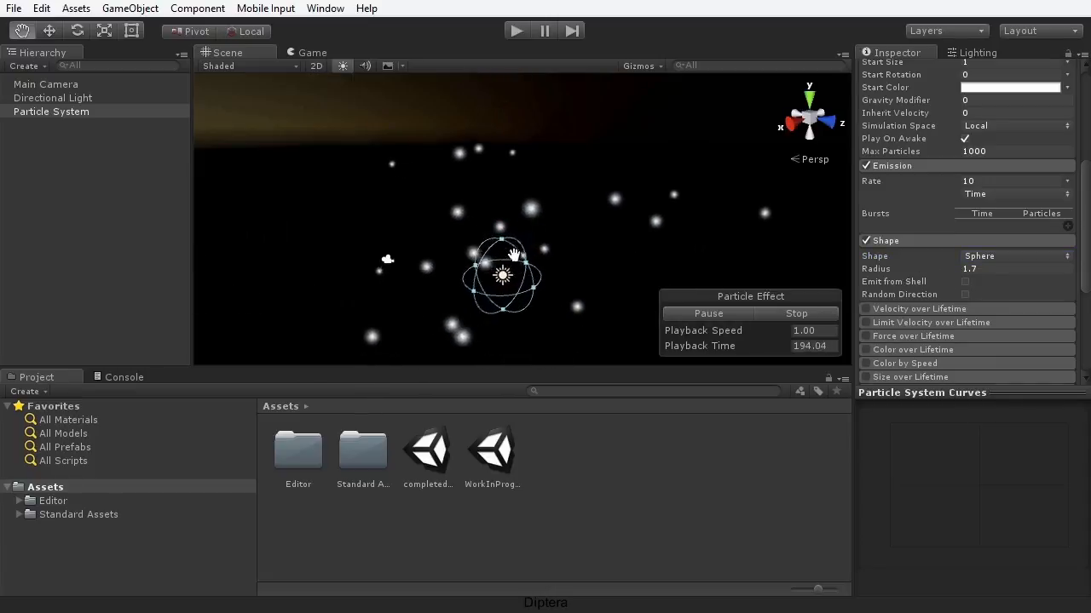
# - Enlarge the spherical emitter and set its radius to 2.5
pyautogui.scroll(5, 432, 135)
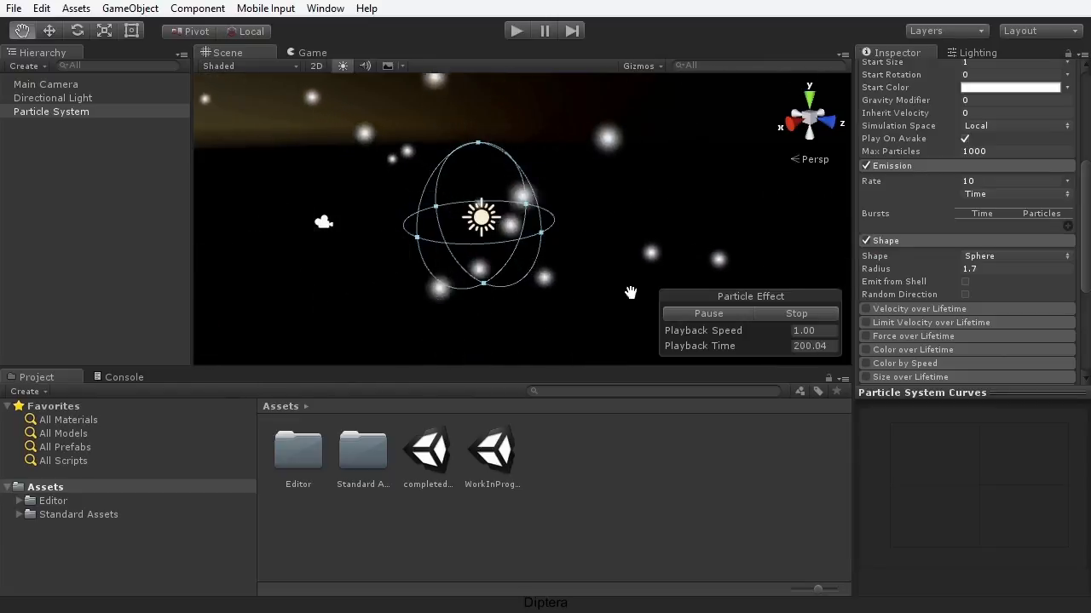
pyautogui.moveTo(877, 271)
pyautogui.mouseDown()
pyautogui.moveTo(899, 274)
pyautogui.moveTo(890, 270)
pyautogui.mouseUp()
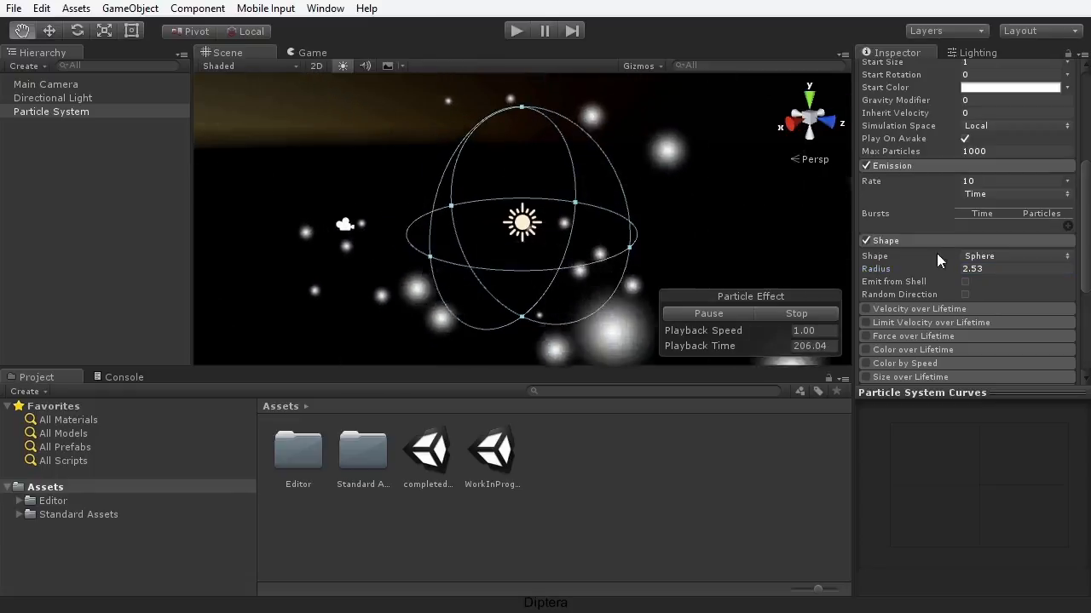
pyautogui.click(987, 269)
pyautogui.write('2.5')
pyautogui.scroll(5, 1002, 295)
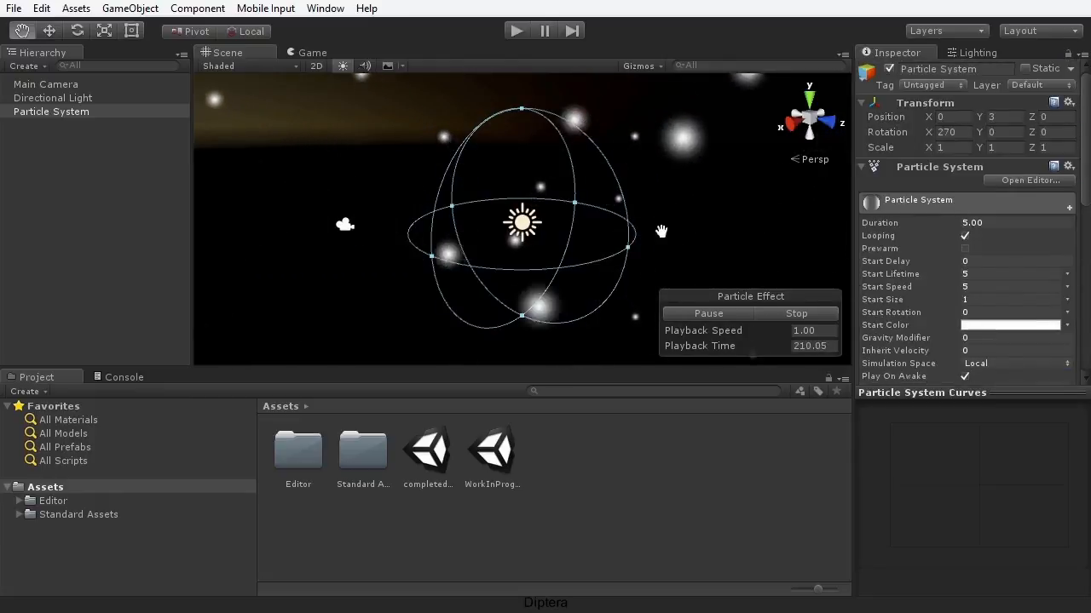
# - Try an Emission rate of 114.97 on the sphere emitter, and set the rate to 18
pyautogui.scroll(-4, 932, 284)
pyautogui.moveTo(551, 252); pyautogui.dragTo(545, 273)
pyautogui.scroll(-4, 545, 274)
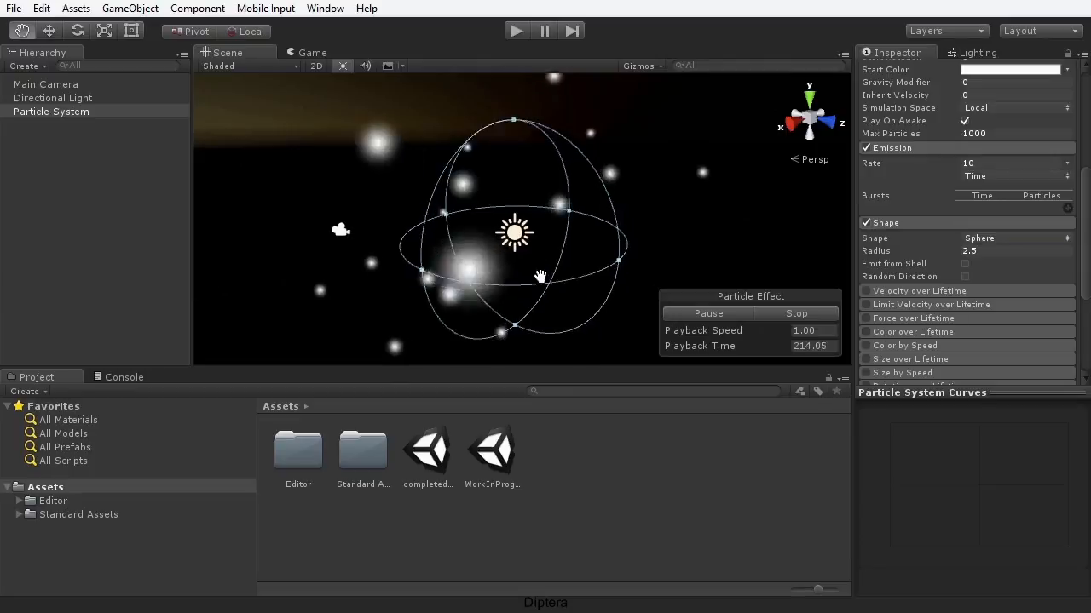
pyautogui.scroll(2, 542, 264)
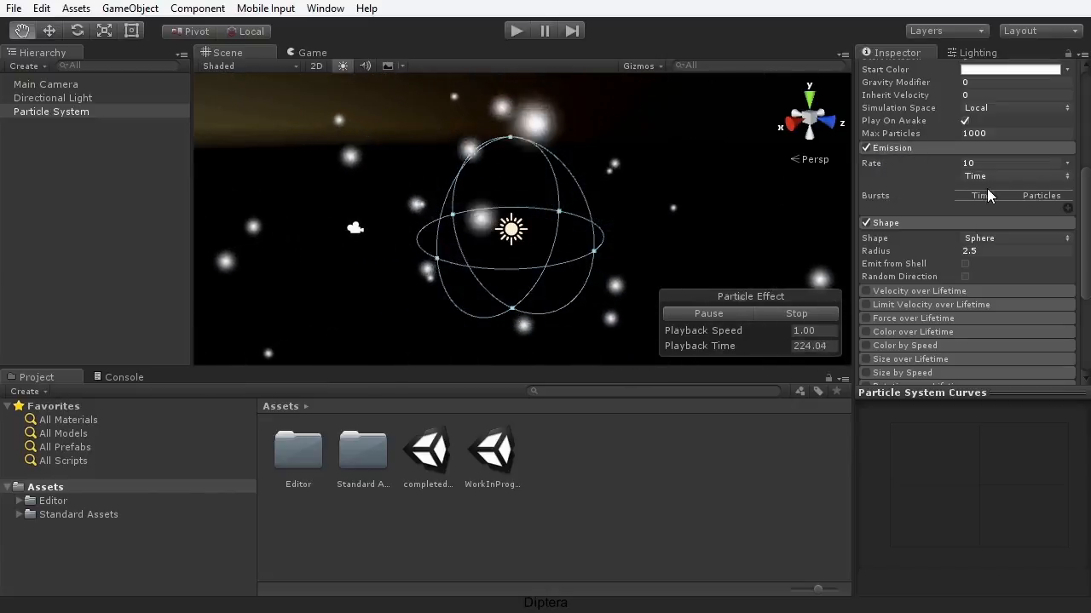
pyautogui.click(874, 164)
pyautogui.moveTo(889, 163); pyautogui.dragTo(983, 220)
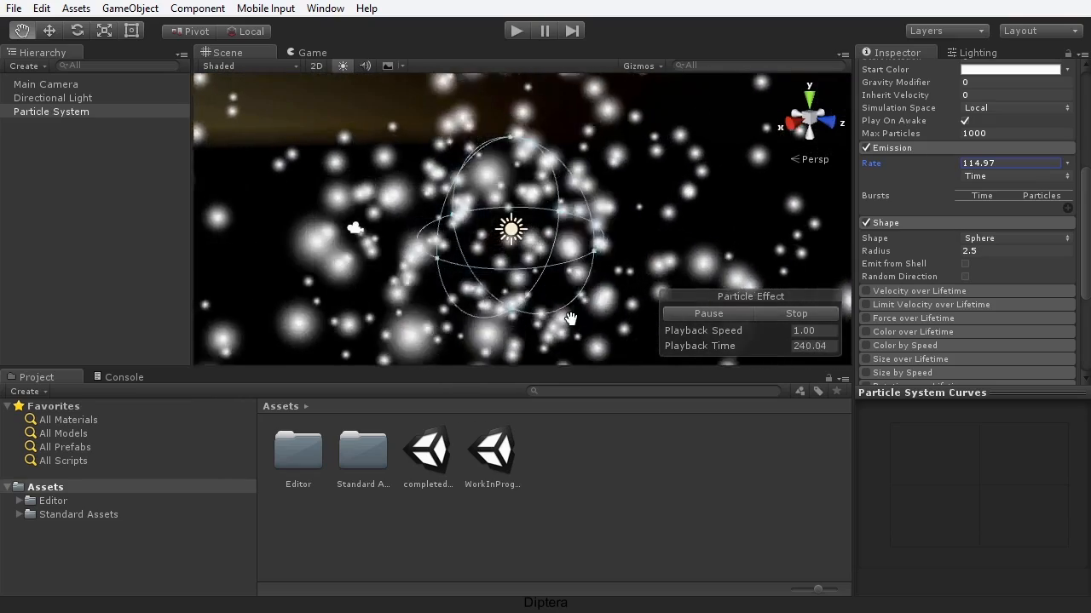
pyautogui.click(1005, 162)
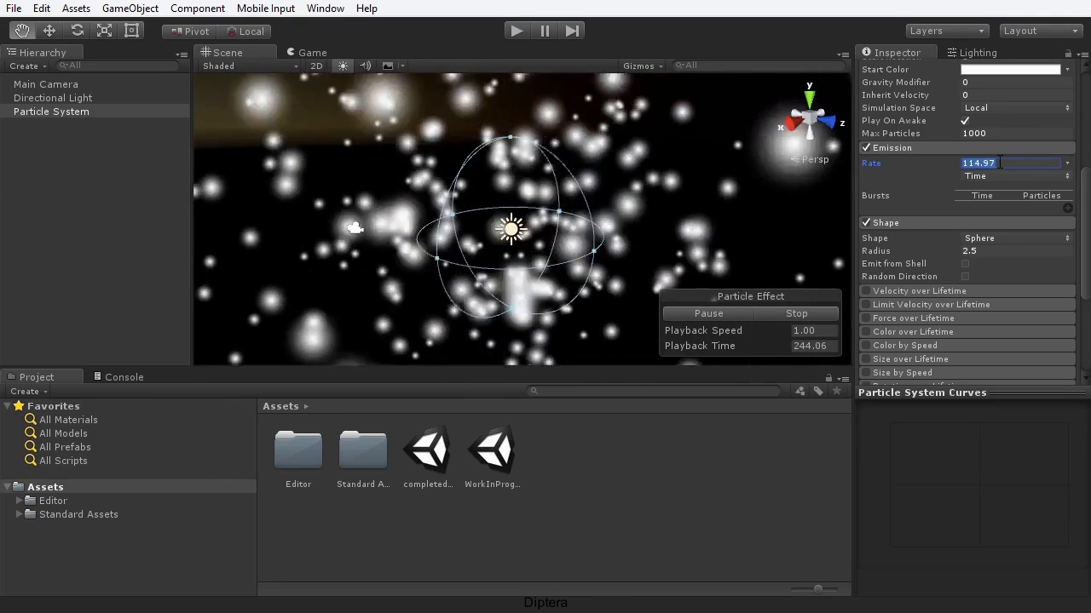
pyautogui.write('18')
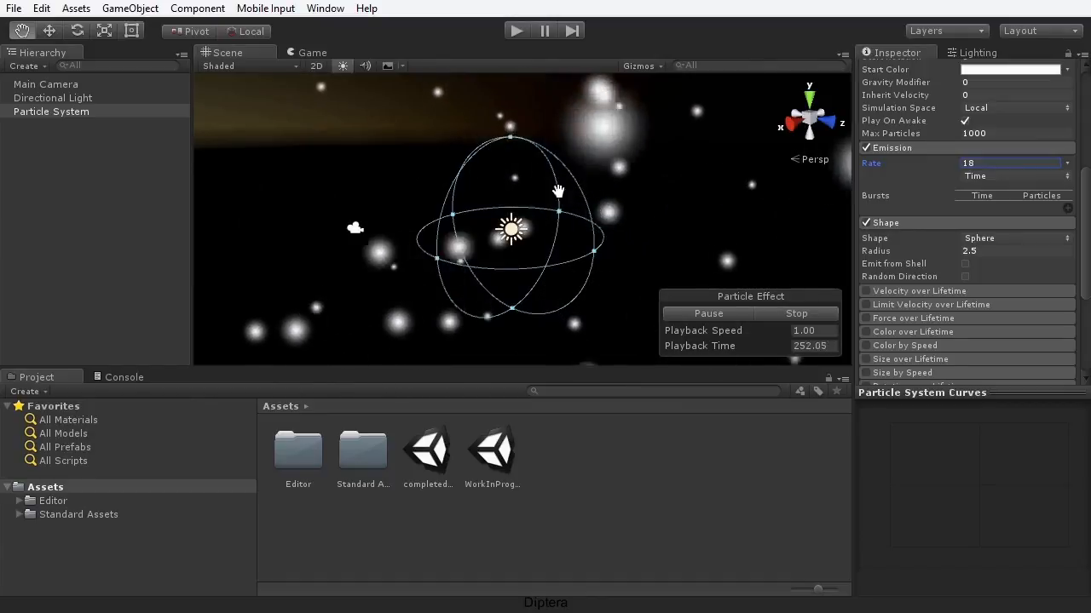
# - Try a very short particle Start Lifetime of 0.05 and return it to 5
pyautogui.scroll(-1, 523, 268)
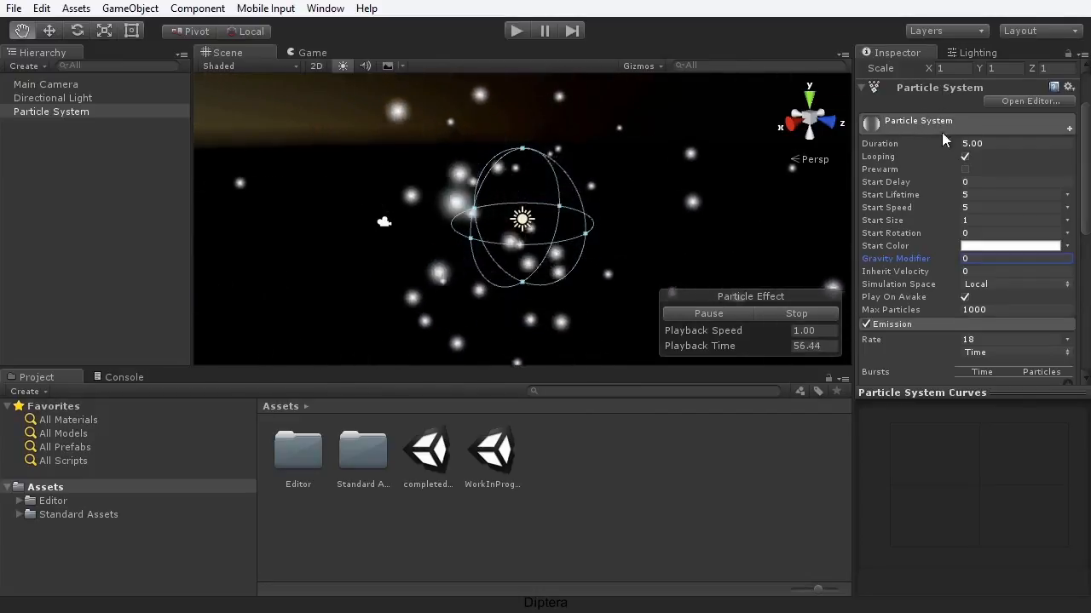
pyautogui.scroll(-2, 1073, 218)
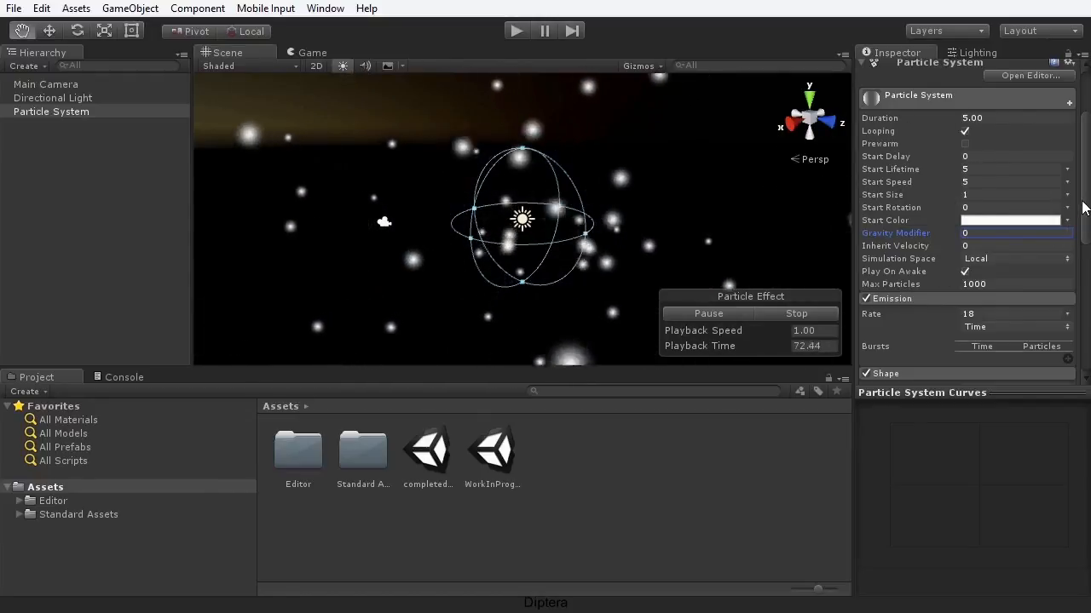
pyautogui.moveTo(1085, 198); pyautogui.dragTo(1082, 187)
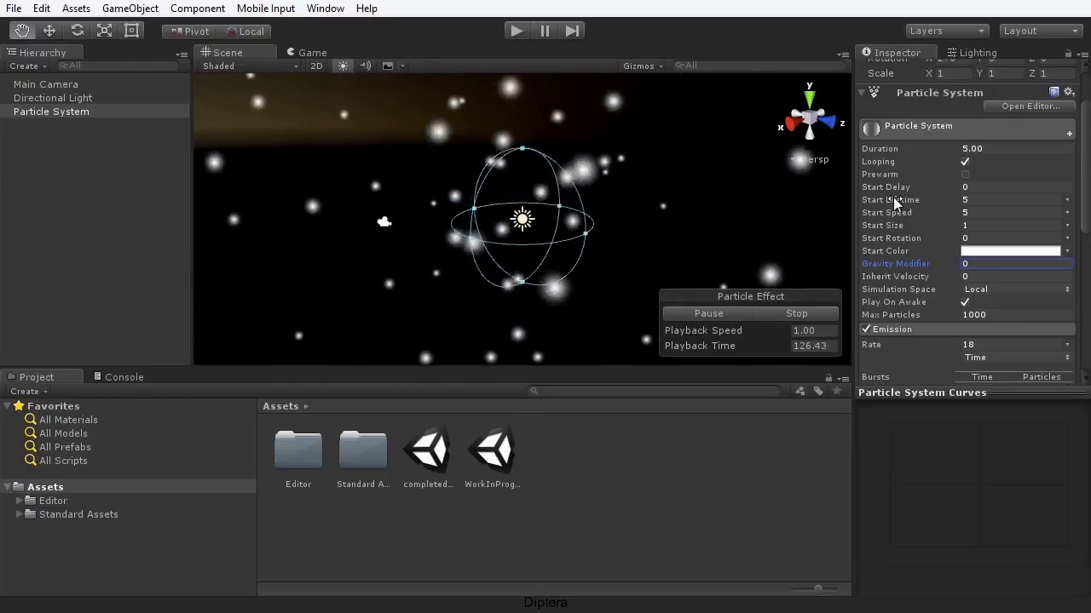
pyautogui.moveTo(884, 197)
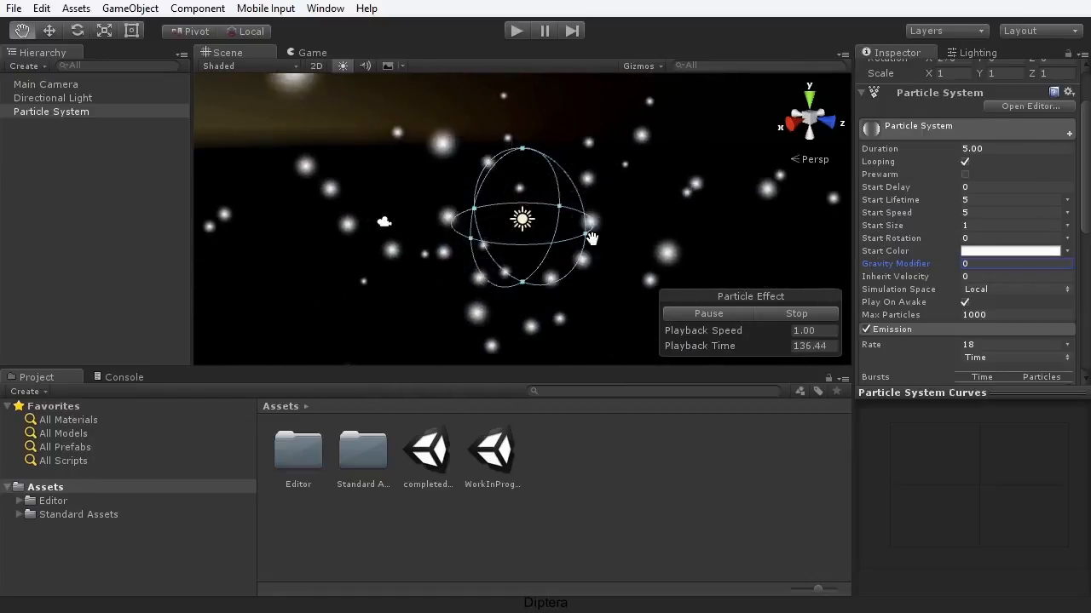
pyautogui.scroll(-5, 530, 230)
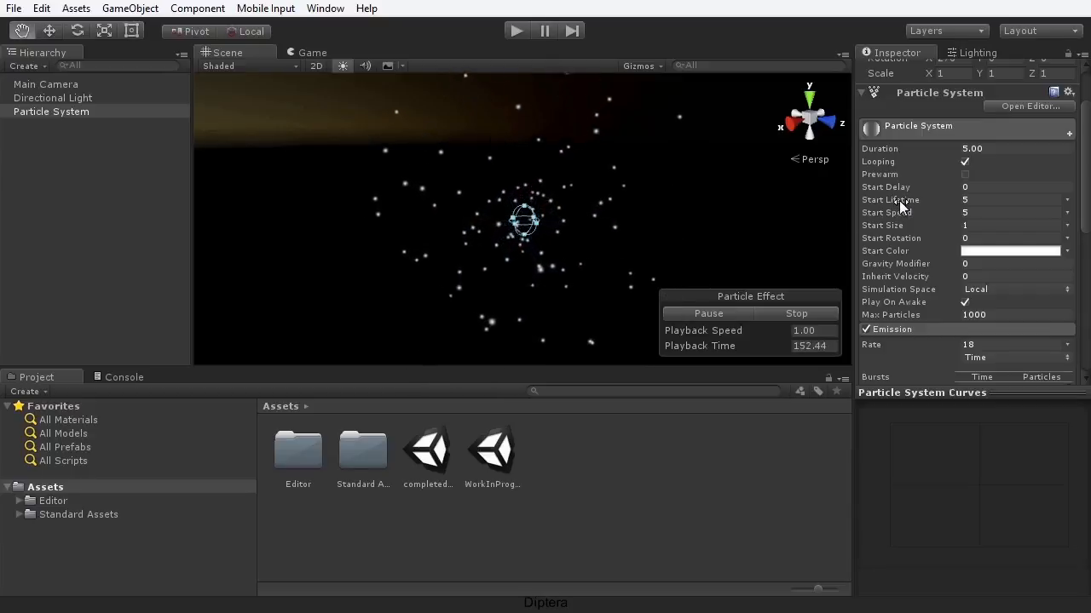
pyautogui.moveTo(887, 199); pyautogui.dragTo(928, 201)
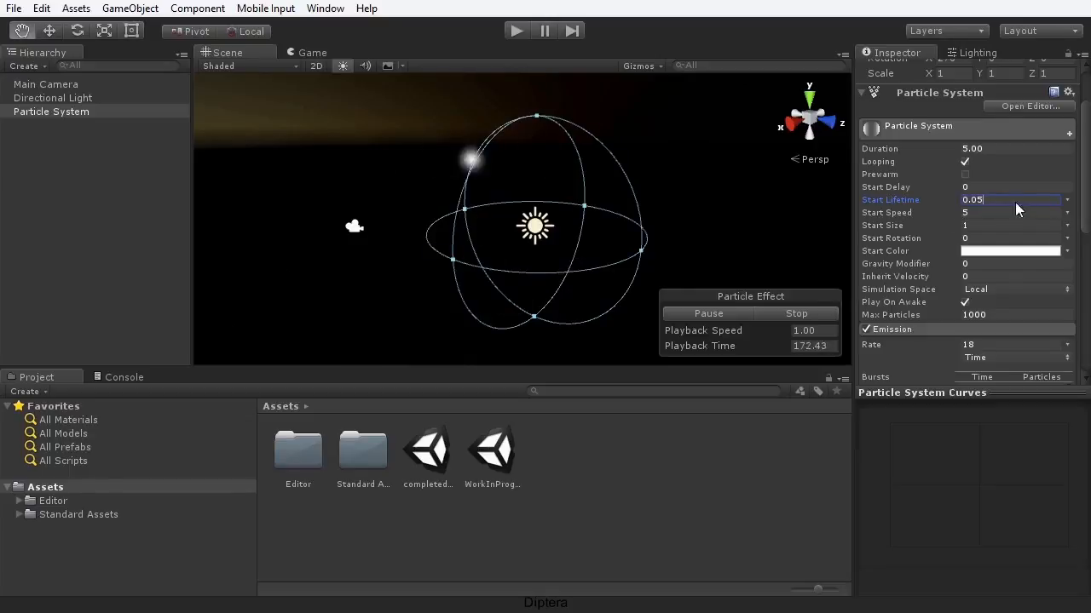
pyautogui.write('5')
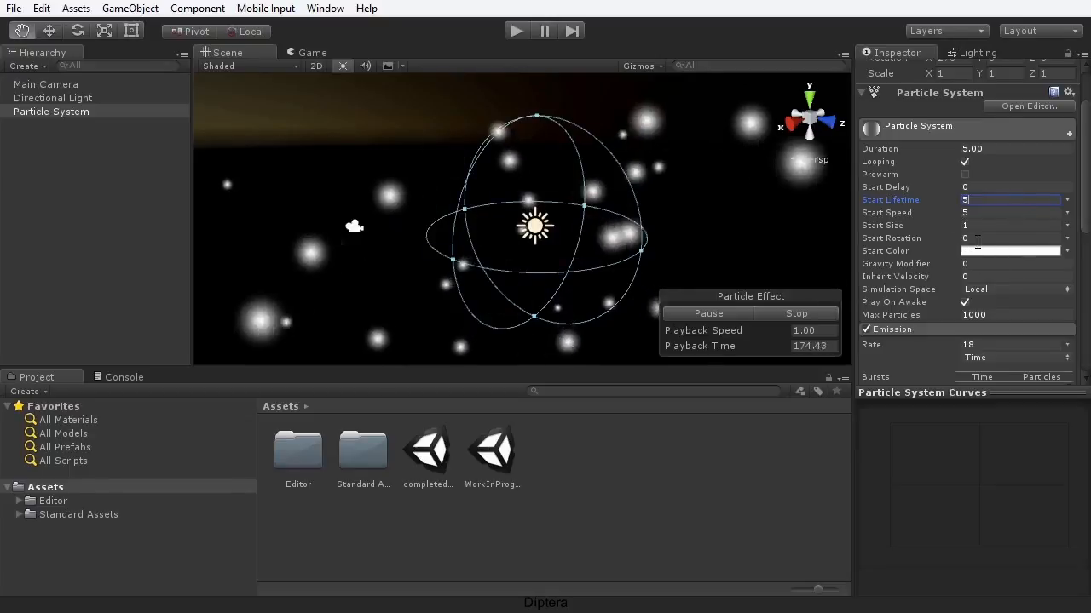
pyautogui.scroll(-3, 593, 252)
pyautogui.scroll(-5, 579, 263)
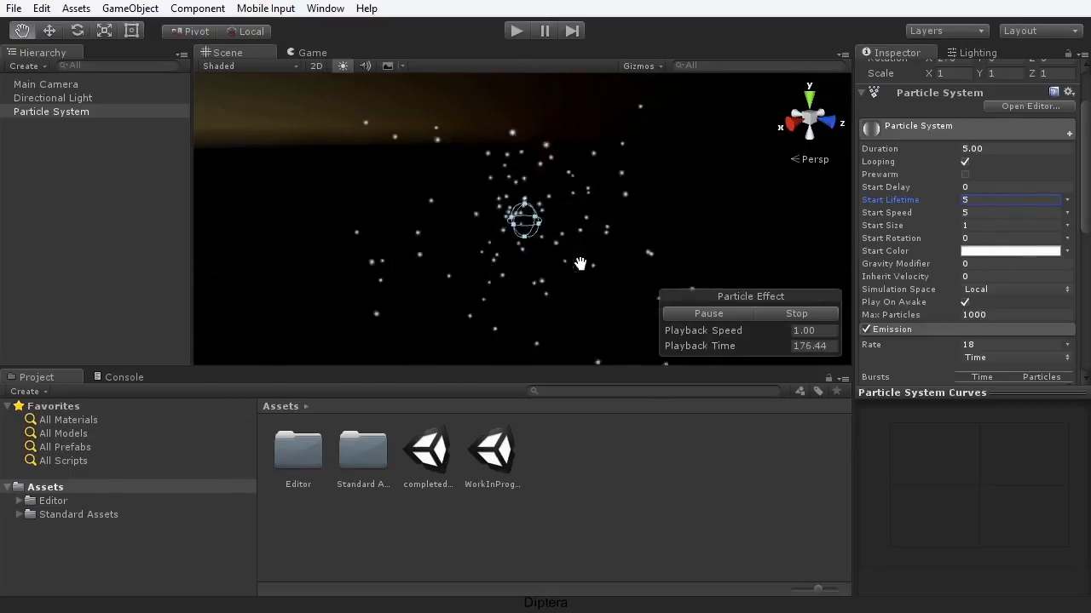
pyautogui.scroll(8, 574, 270)
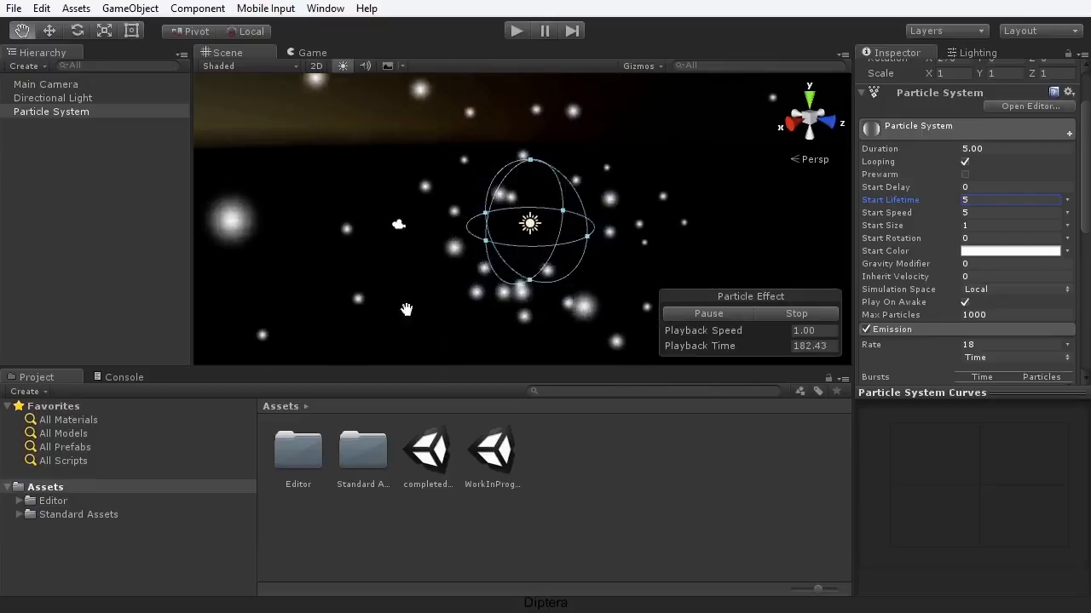
# - Try purple and cyan tones as the particles' Start Color and return it to white
pyautogui.click(985, 250)
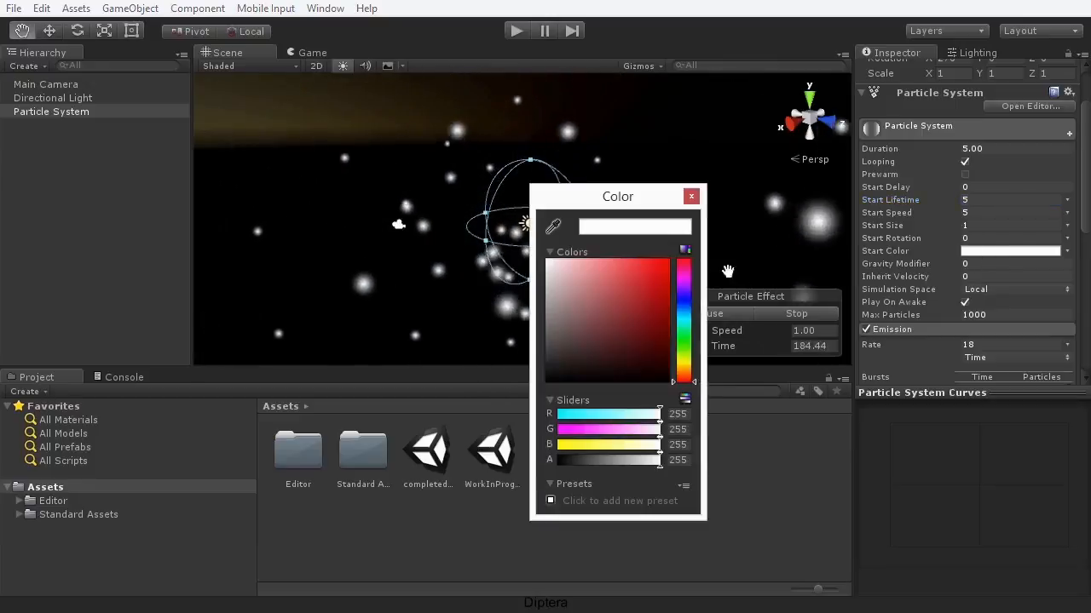
pyautogui.click(686, 291)
pyautogui.click(640, 270)
pyautogui.moveTo(633, 197); pyautogui.dragTo(861, 148)
pyautogui.moveTo(882, 289); pyautogui.dragTo(879, 243)
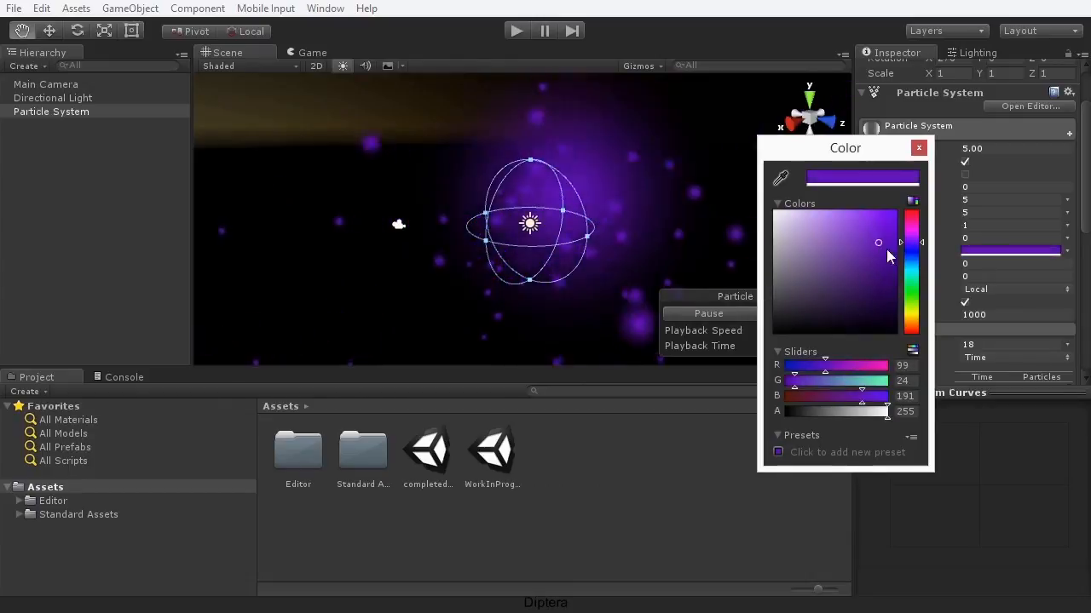
pyautogui.click(911, 271)
pyautogui.moveTo(871, 294); pyautogui.dragTo(691, 162)
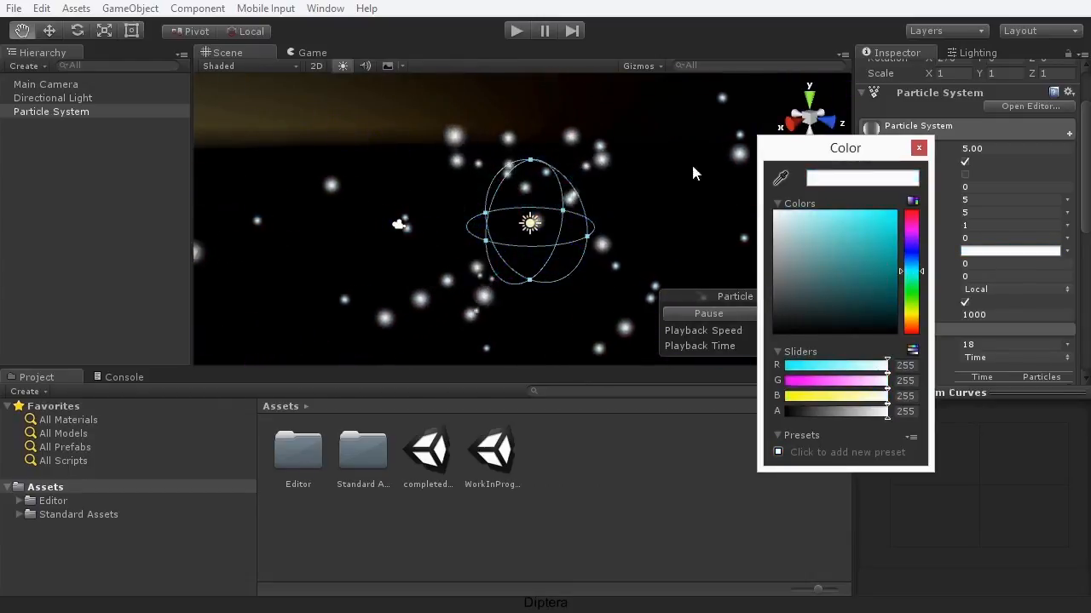
pyautogui.click(918, 148)
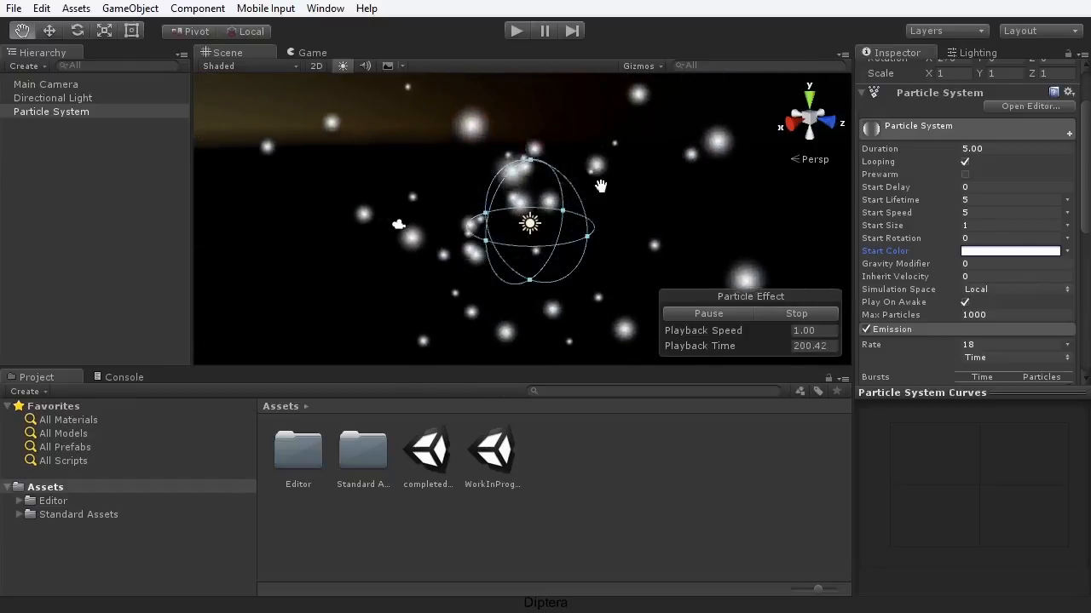
# - Try a Gravity Modifier of 0.77 on the particles and reset it to 0
pyautogui.moveTo(881, 264); pyautogui.dragTo(900, 263)
pyautogui.scroll(-4, 511, 213)
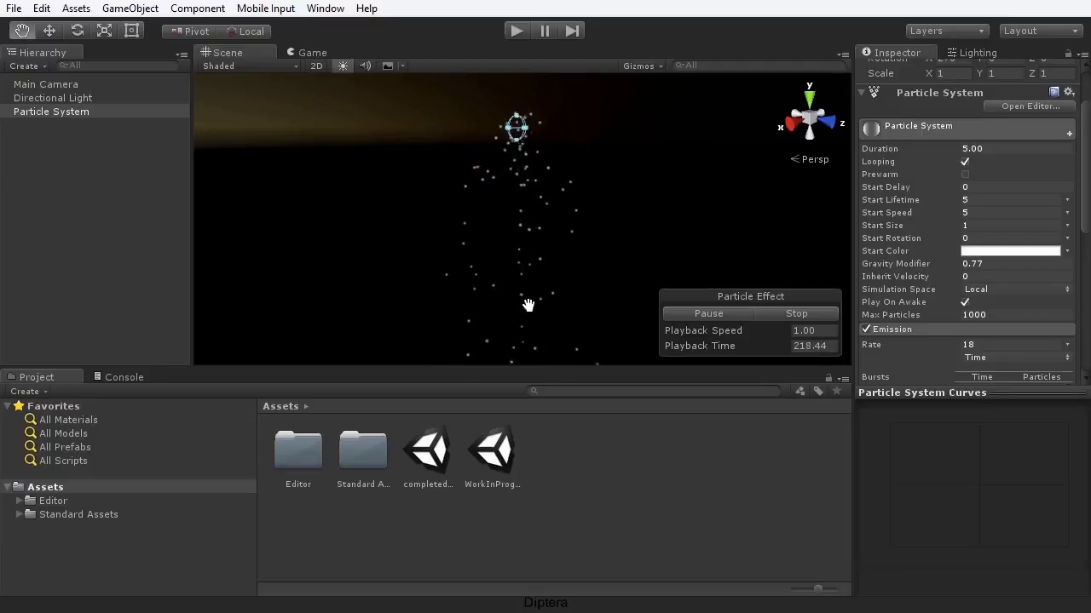
pyautogui.click(989, 265)
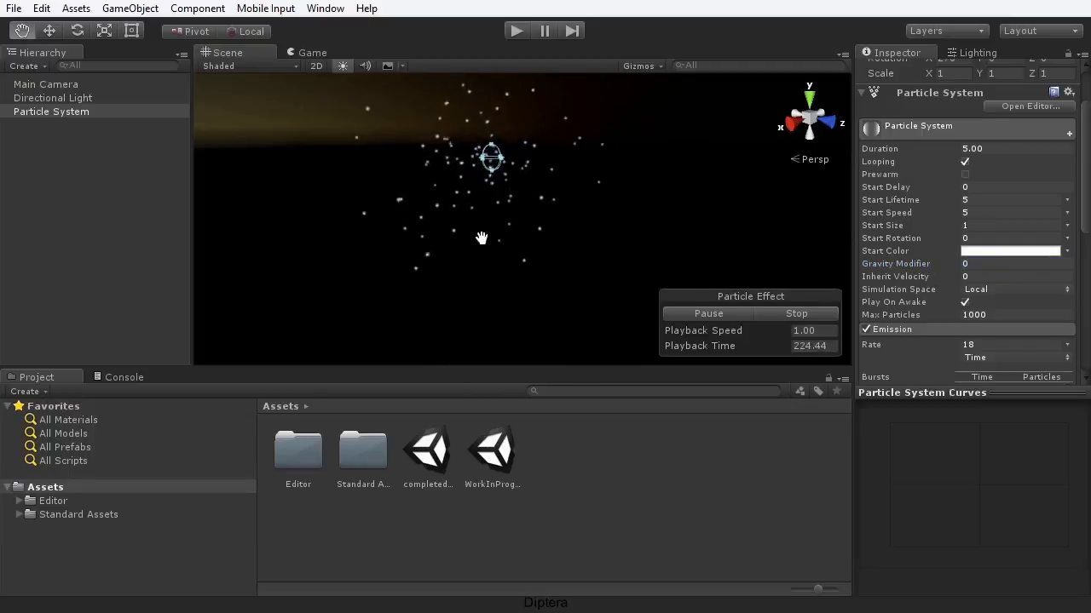
# - Try a smaller particle Start Size of 0.43 and return it to 1
pyautogui.scroll(5, 529, 260)
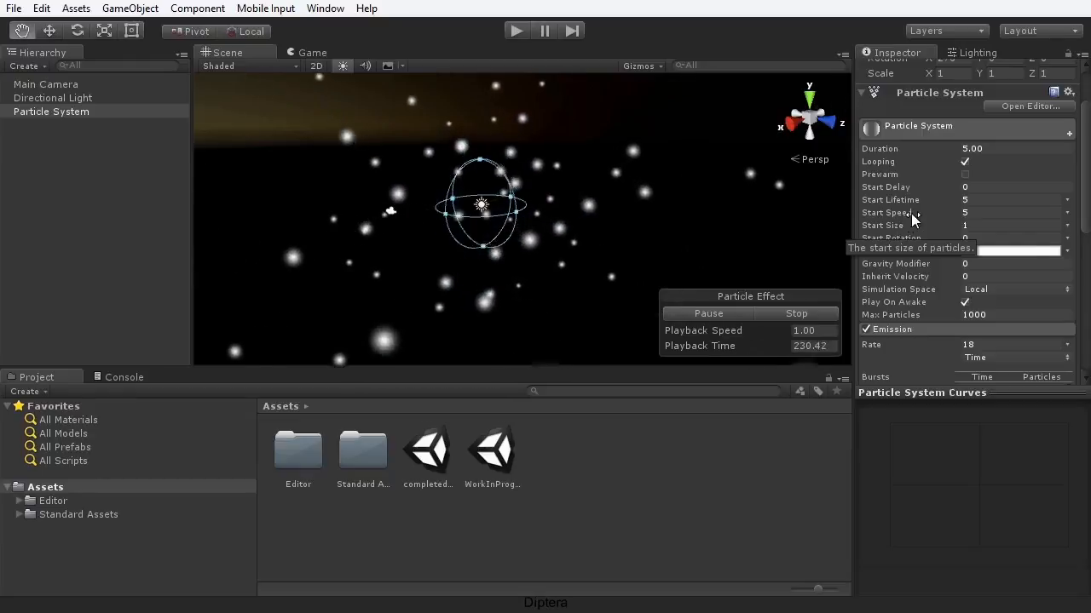
pyautogui.moveTo(500, 247); pyautogui.dragTo(532, 261)
pyautogui.scroll(6, 533, 262)
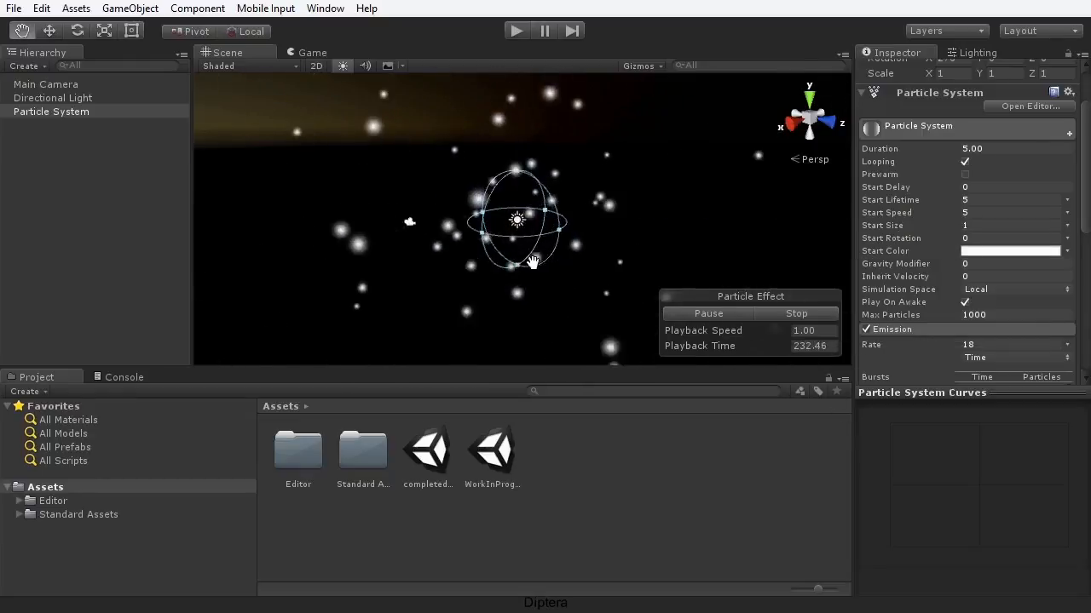
pyautogui.scroll(4, 537, 266)
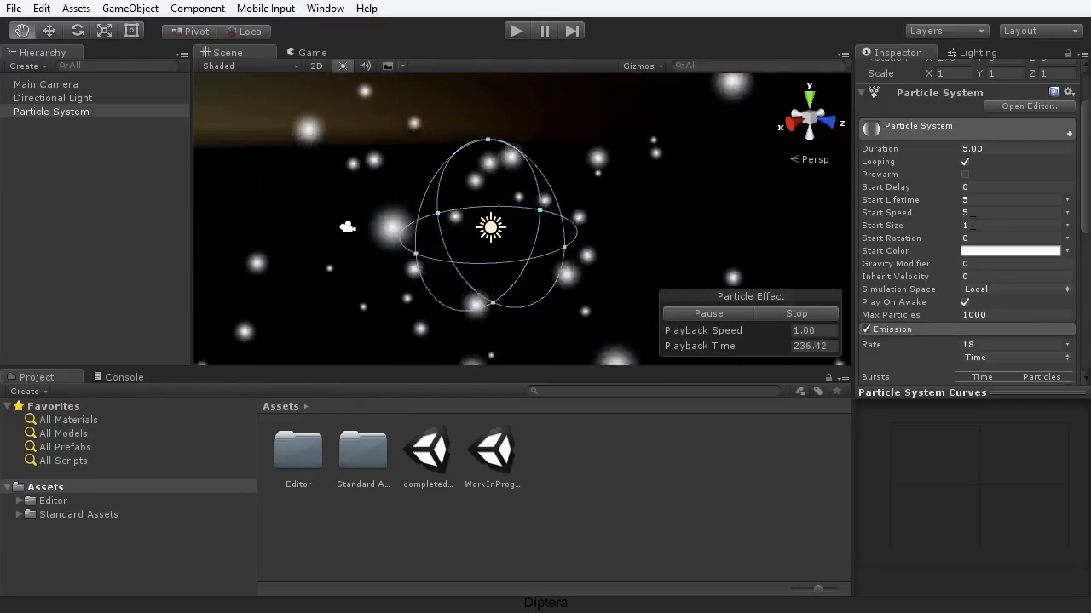
pyautogui.moveTo(902, 225)
pyautogui.mouseDown()
pyautogui.moveTo(981, 225)
pyautogui.moveTo(883, 231)
pyautogui.mouseUp()
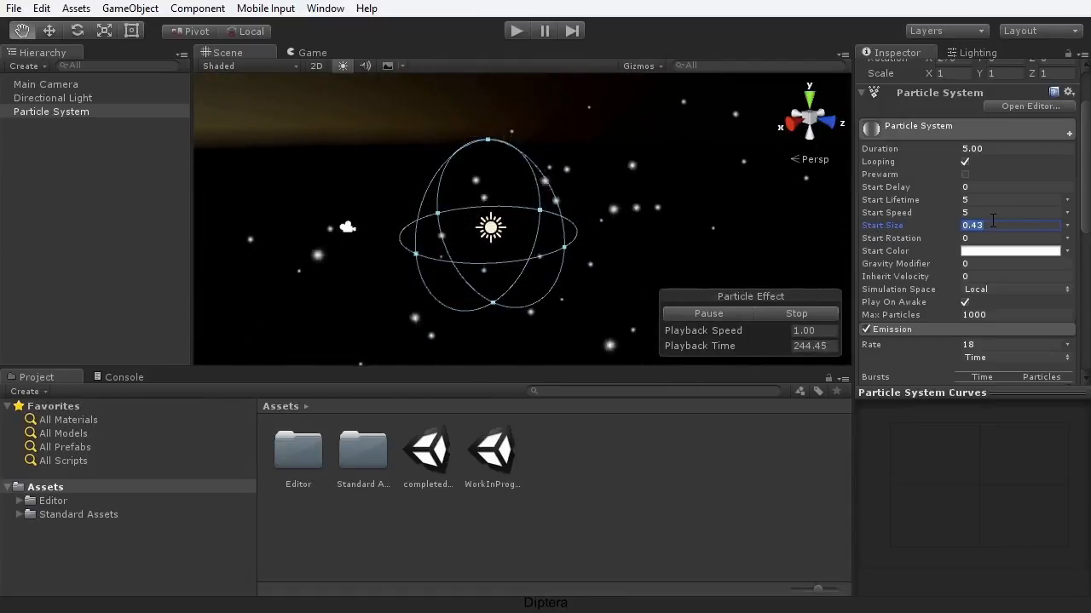
pyautogui.write('1')
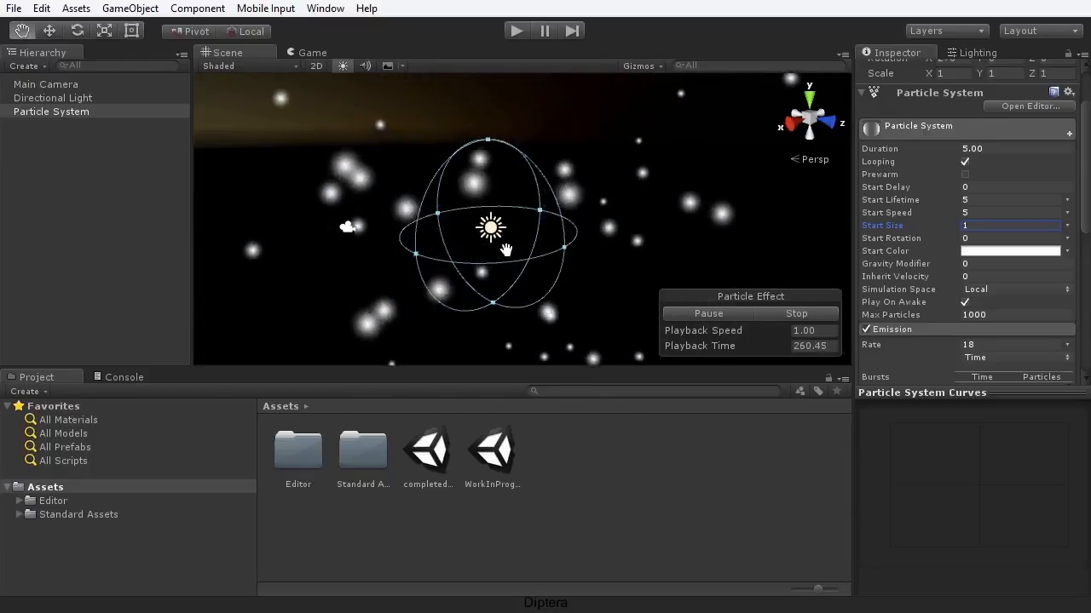
# - Make the particles' Start Size random between two constants, 0.09 and 0.43
pyautogui.click(1067, 227)
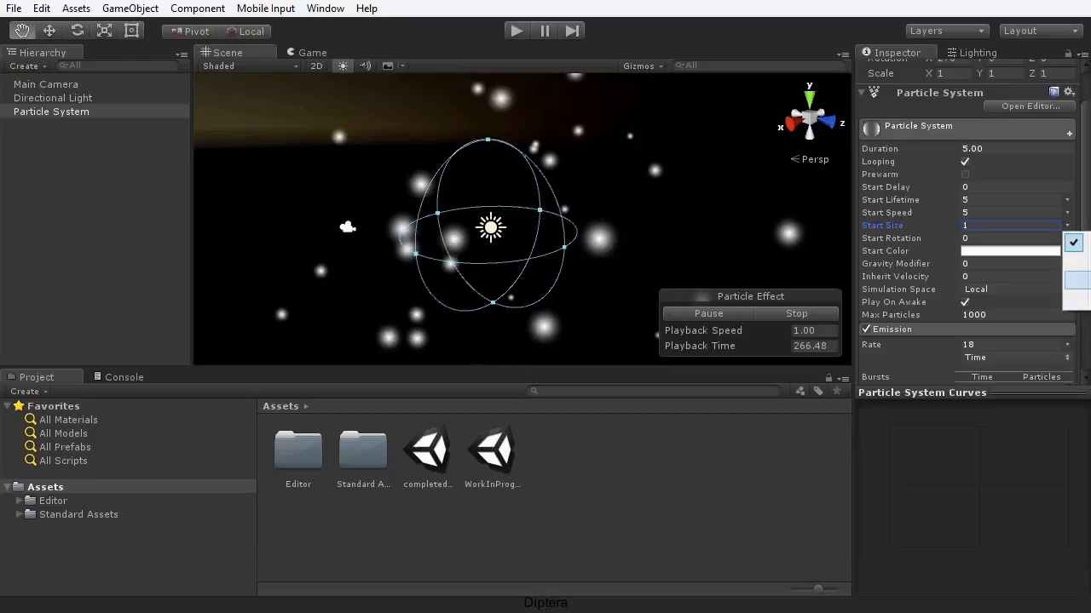
pyautogui.click(1076, 279)
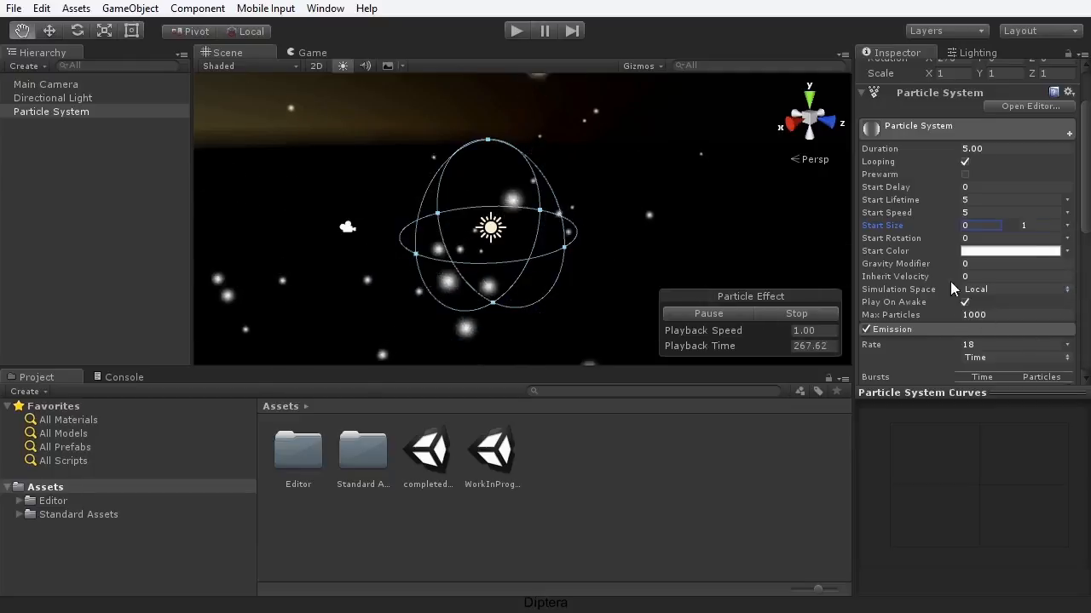
pyautogui.click(980, 225)
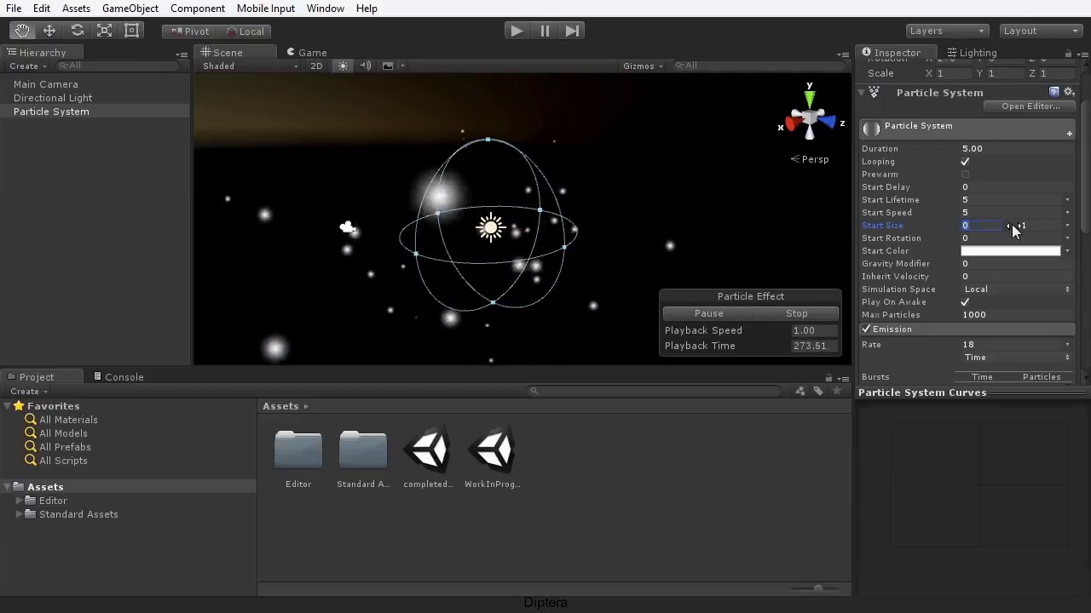
pyautogui.click(1038, 227)
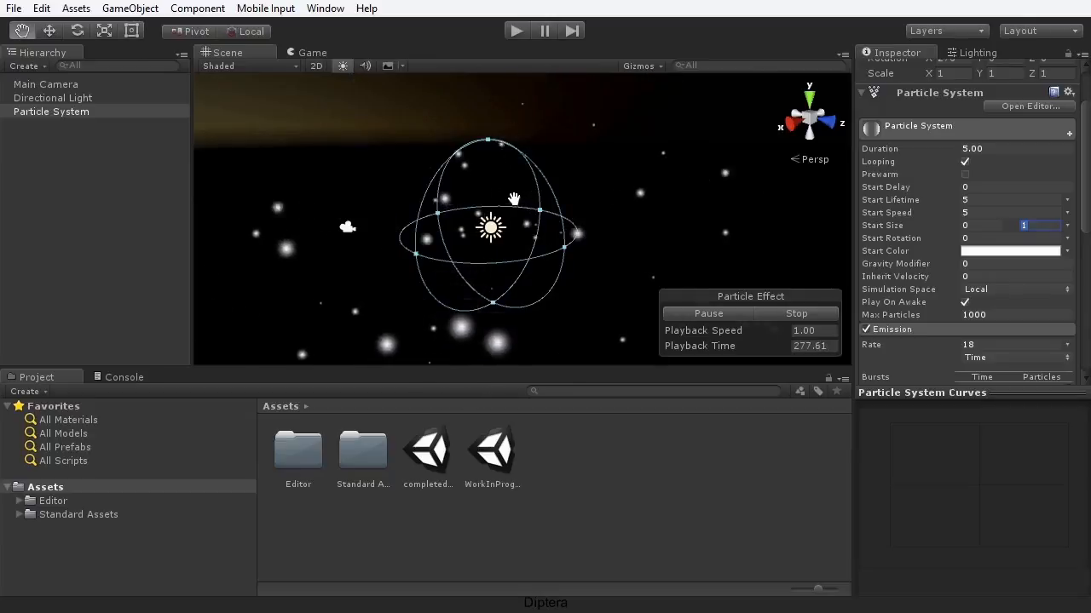
pyautogui.click(980, 227)
pyautogui.write('0.09')
pyautogui.click(1038, 225)
pyautogui.write('0.43')
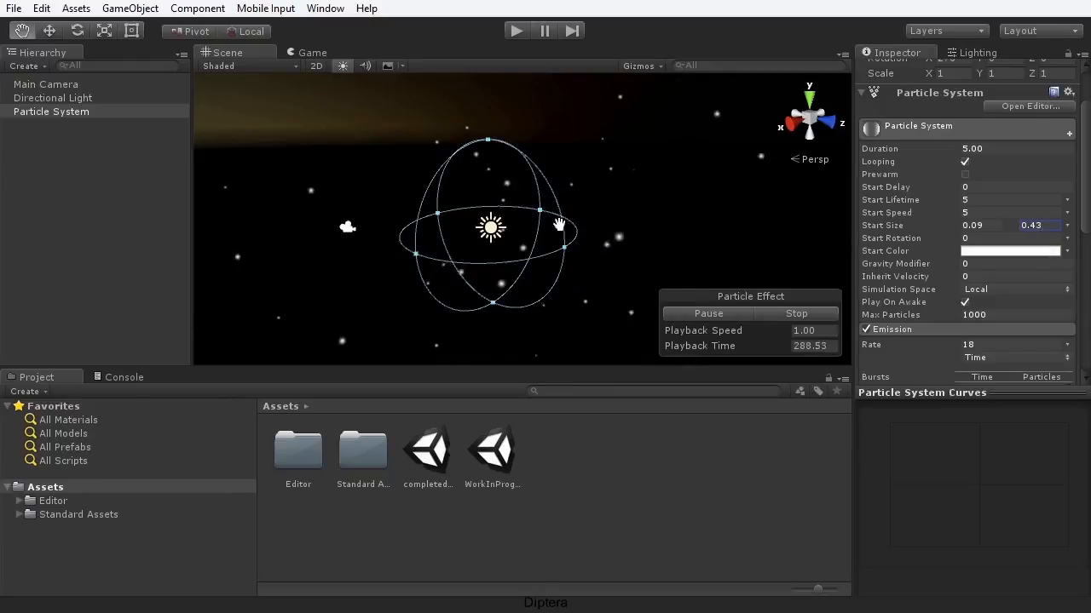
# - Examine the varied particle sizes up close around the spherical emitter in the scene
pyautogui.scroll(6, 545, 239)
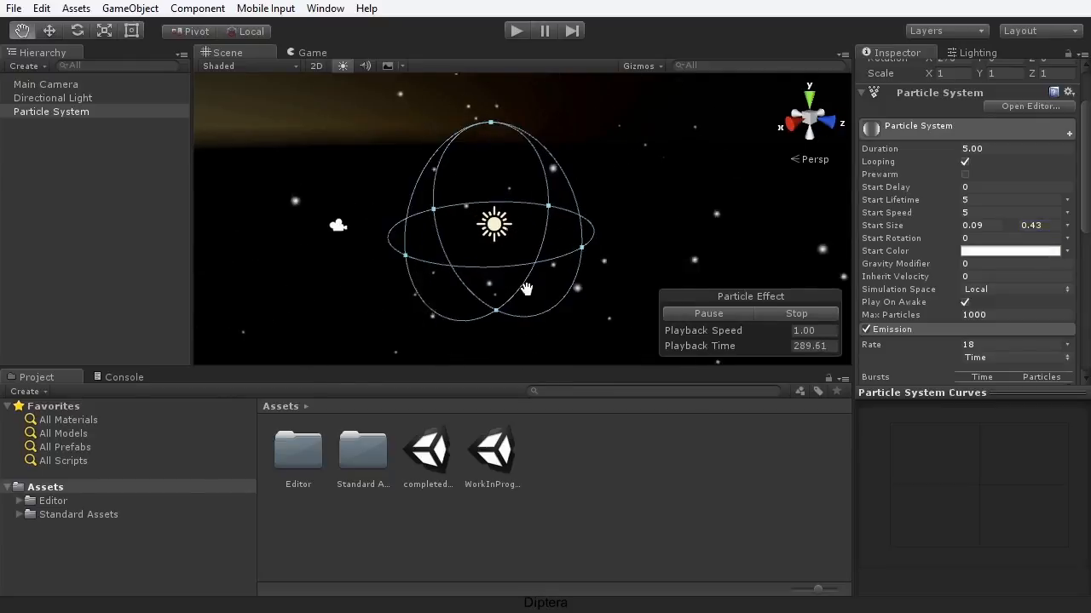
pyautogui.scroll(2, 494, 271)
pyautogui.scroll(-2, 495, 271)
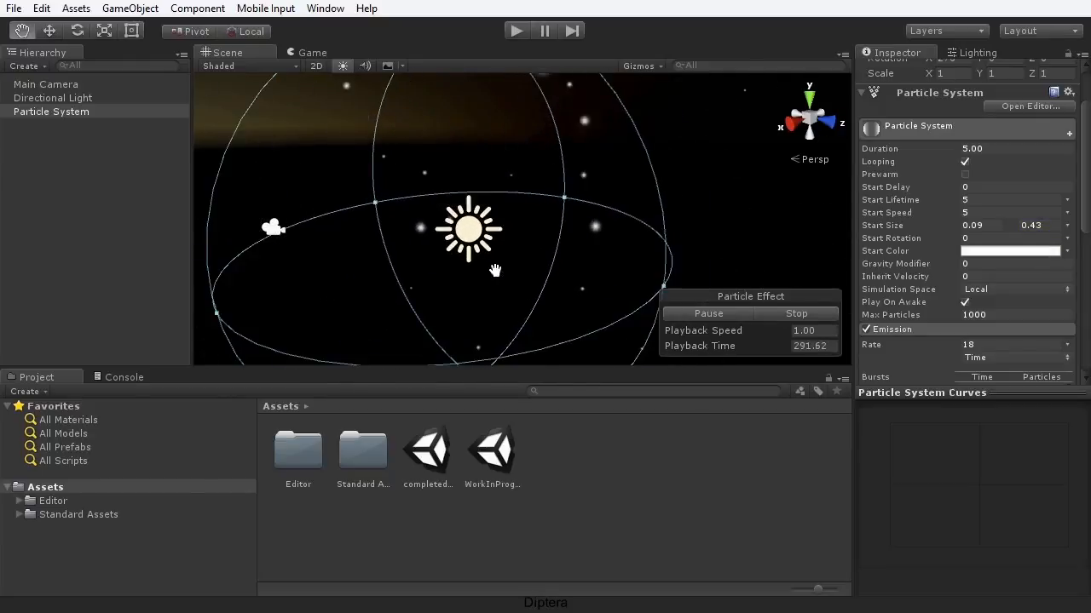
pyautogui.scroll(3, 975, 235)
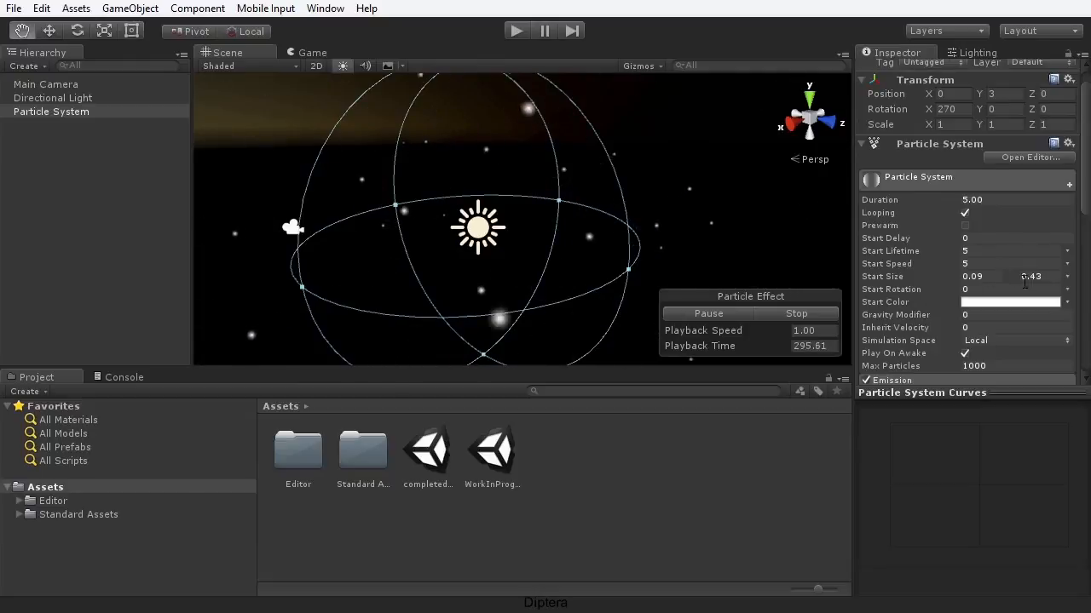
pyautogui.scroll(-3, 615, 256)
pyautogui.scroll(2, 503, 238)
pyautogui.scroll(2, 503, 238)
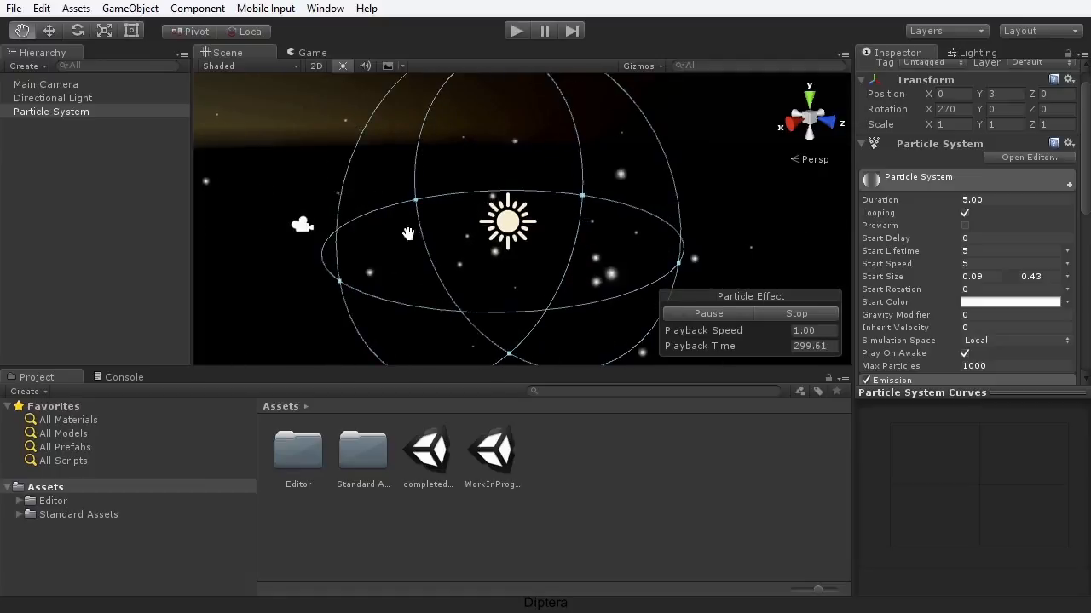
pyautogui.moveTo(507, 260); pyautogui.dragTo(530, 246)
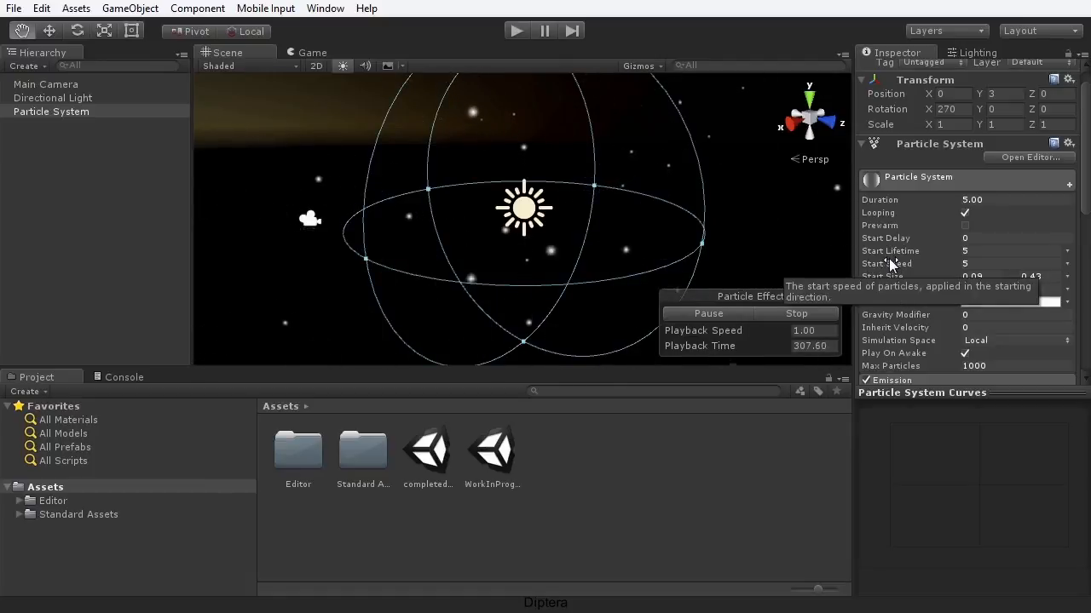
# - Set the particles' Start Speed to 0 and inspect the floating particles inside the emitter sphere
pyautogui.click(1031, 264)
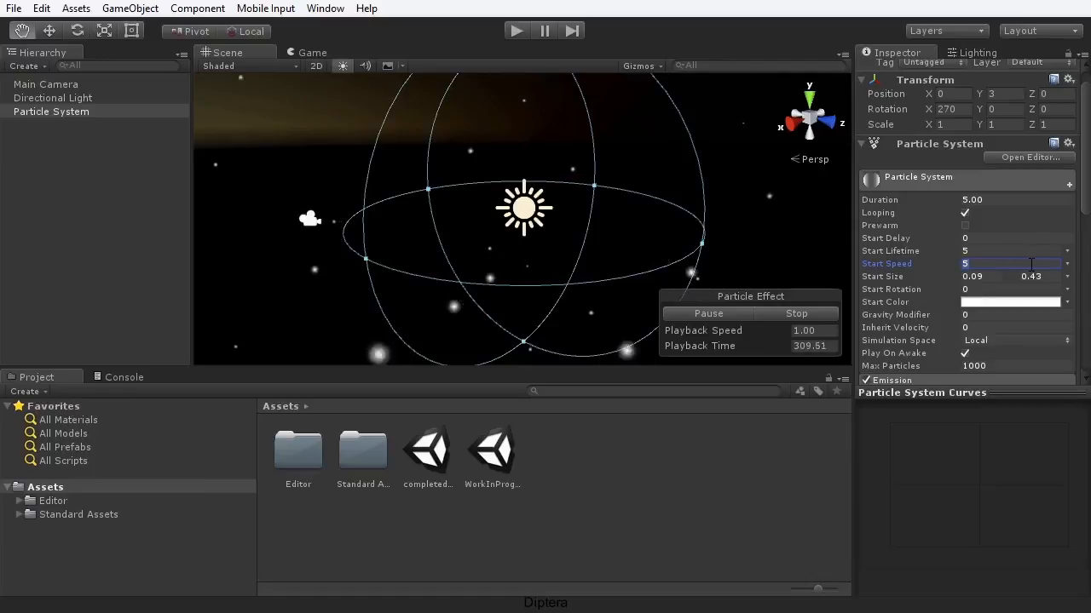
pyautogui.write('0')
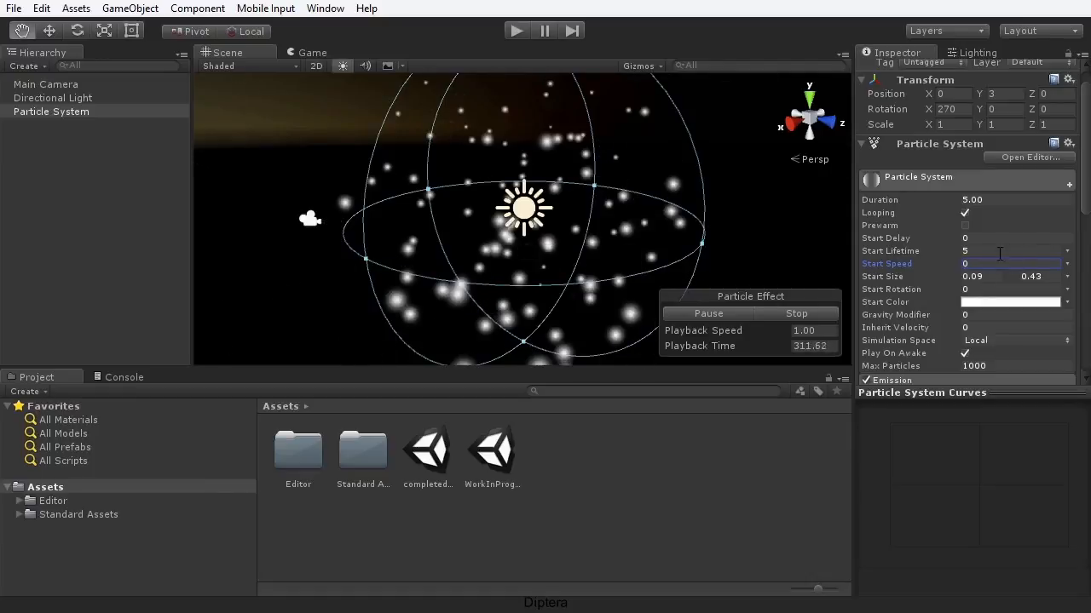
pyautogui.moveTo(556, 228); pyautogui.dragTo(536, 260)
pyautogui.scroll(4, 536, 260)
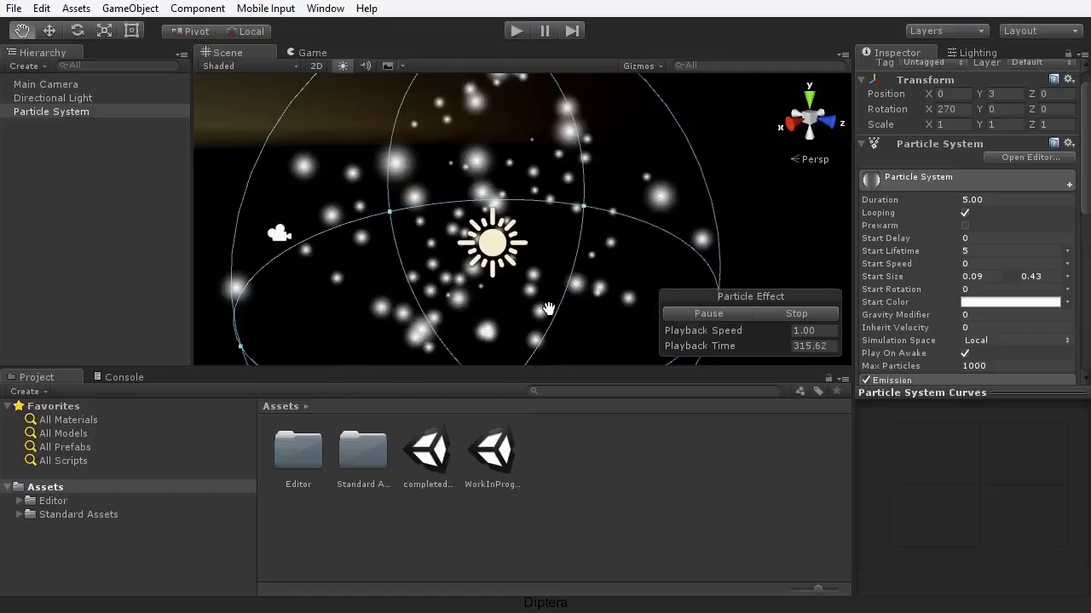
pyautogui.moveTo(351, 222); pyautogui.dragTo(371, 203)
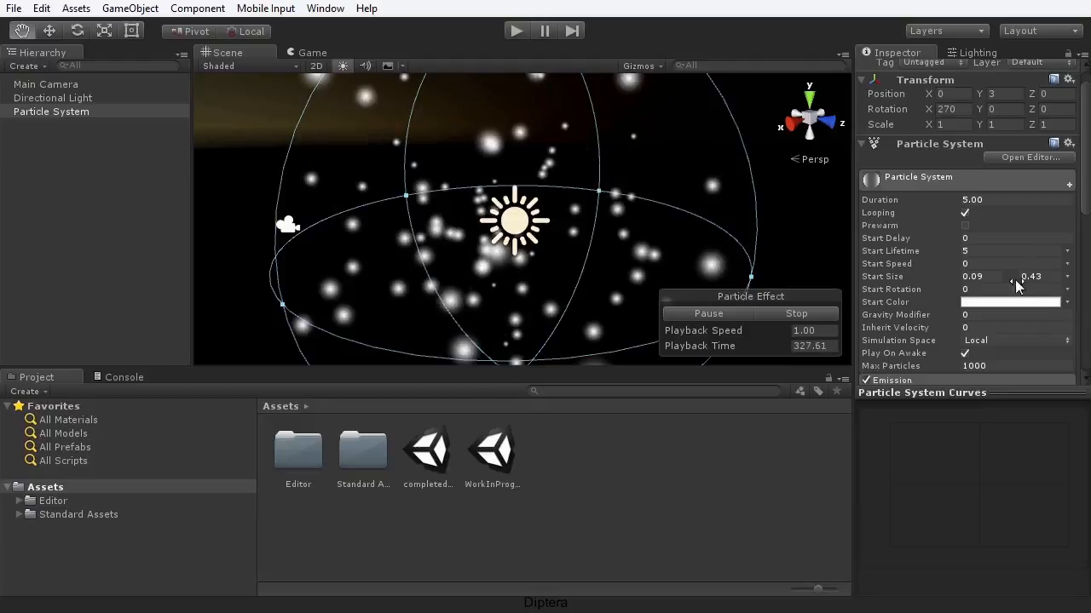
pyautogui.scroll(-5, 1077, 197)
pyautogui.scroll(6, 1083, 161)
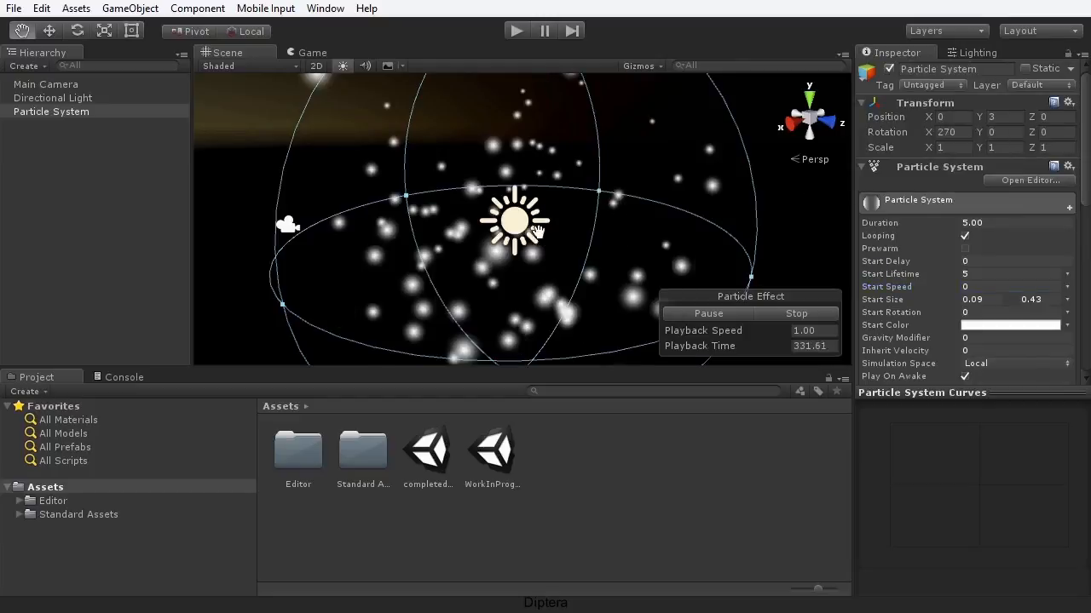
# - Enable the Velocity over Lifetime module on the Particle System and show its axis settings
pyautogui.scroll(-2, 562, 224)
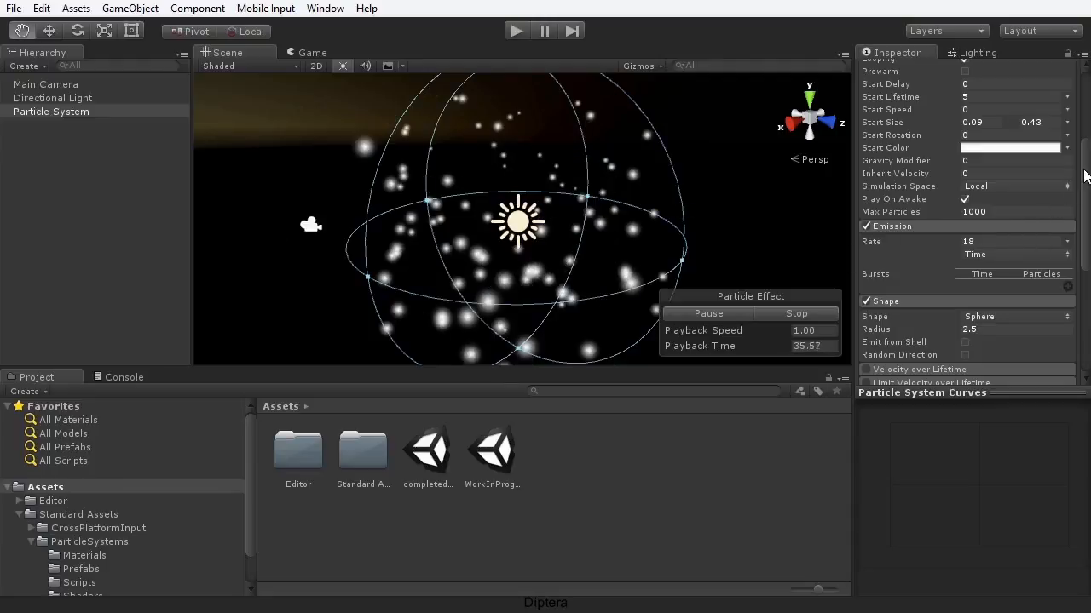
pyautogui.moveTo(1083, 179); pyautogui.dragTo(1069, 248)
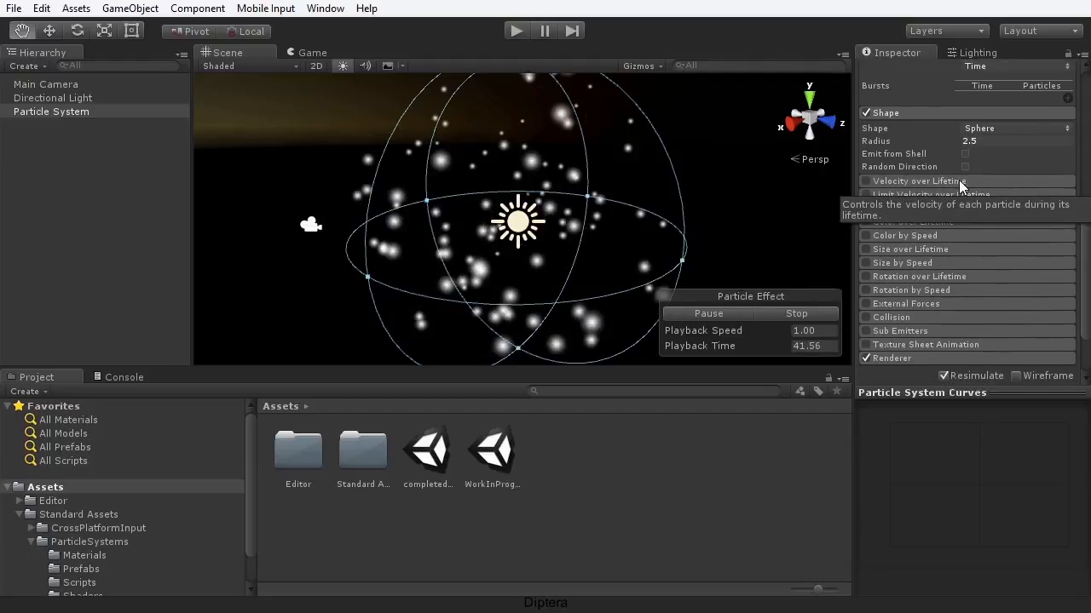
pyautogui.click(865, 180)
pyautogui.click(934, 180)
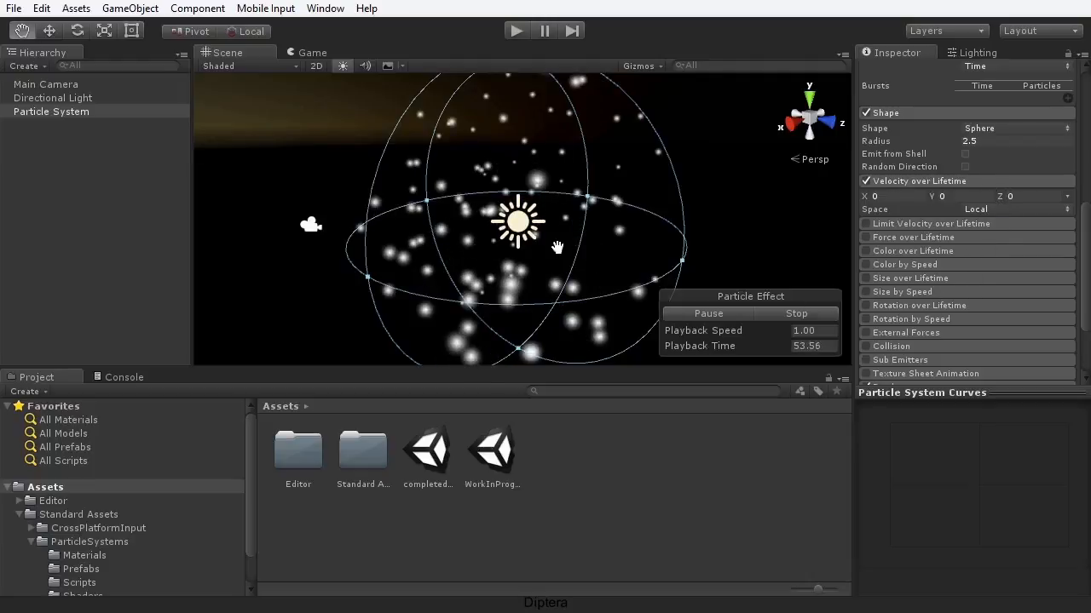
pyautogui.scroll(-3, 558, 247)
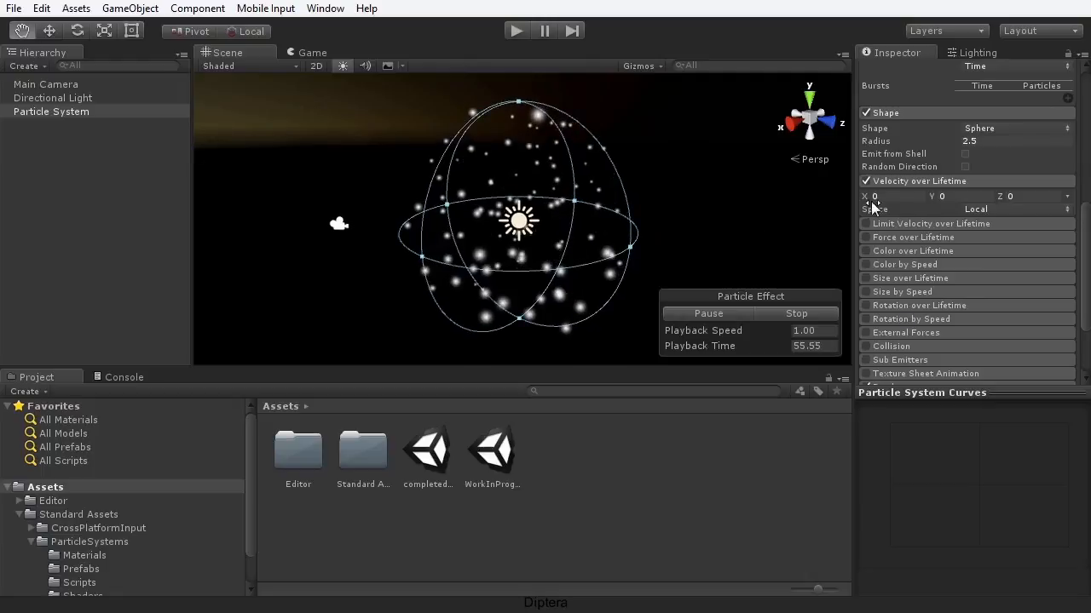
# - Try a Y velocity over lifetime of 0.75 and return it to 0
pyautogui.moveTo(932, 194); pyautogui.dragTo(956, 192)
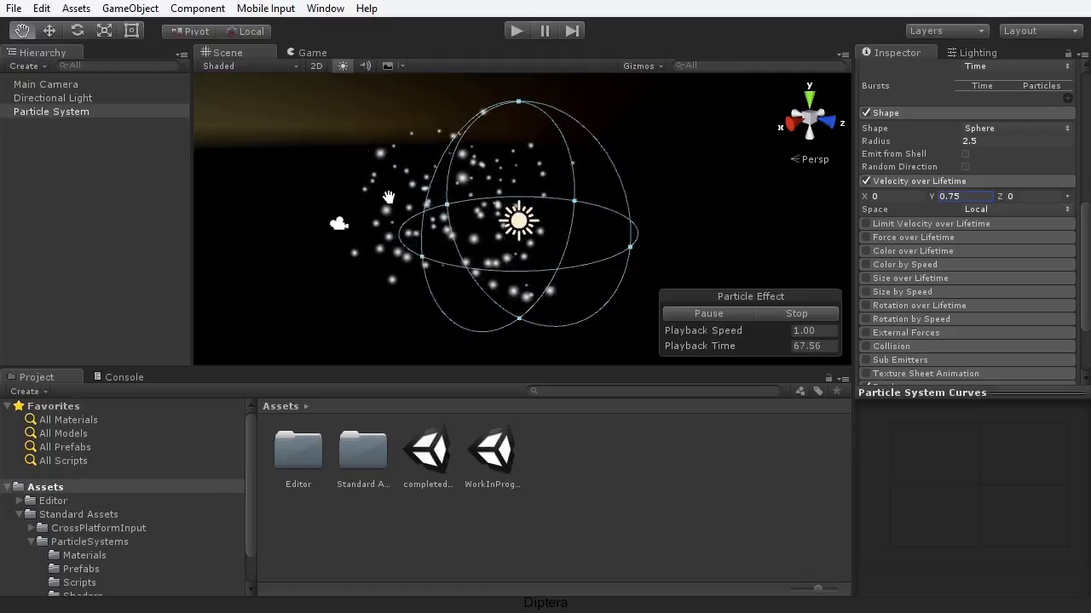
pyautogui.click(979, 197)
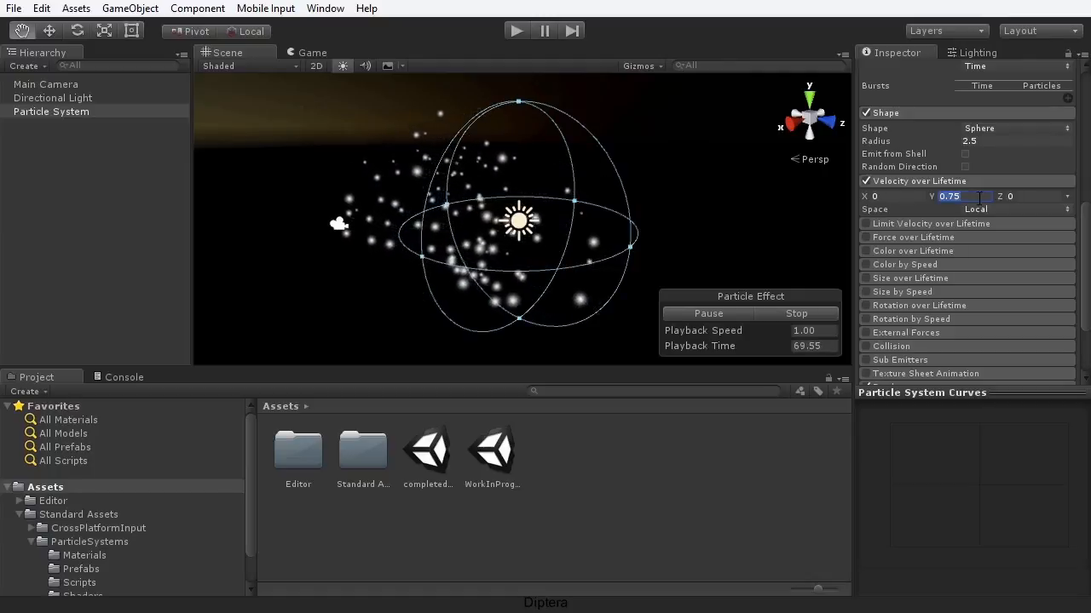
pyautogui.write('0')
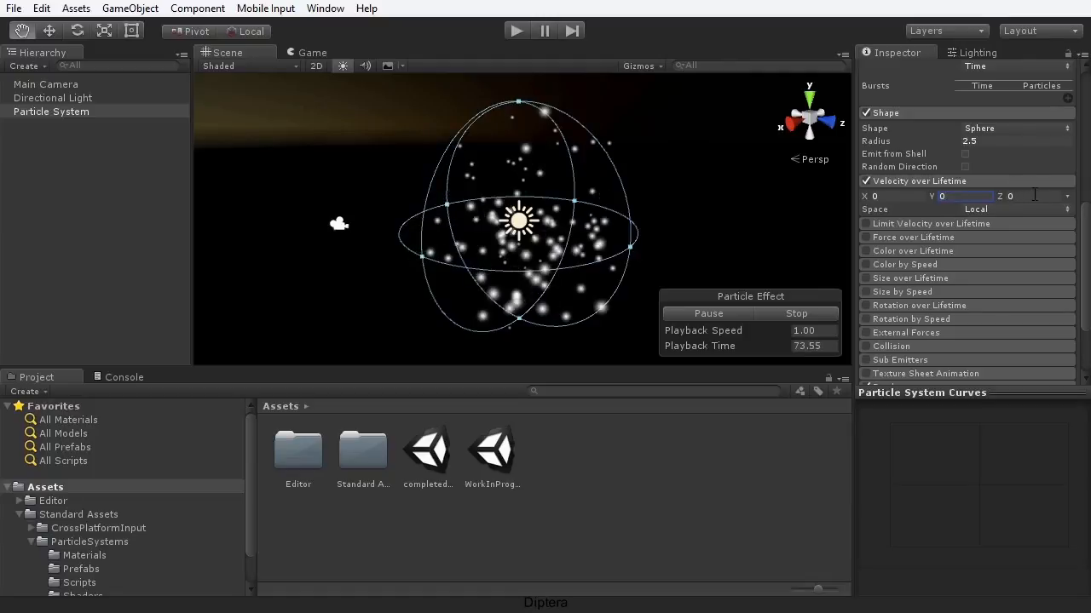
# - Try Z velocities over lifetime of 0.76 and -1.07, and return the Z value to 0
pyautogui.moveTo(1014, 195); pyautogui.dragTo(1025, 196)
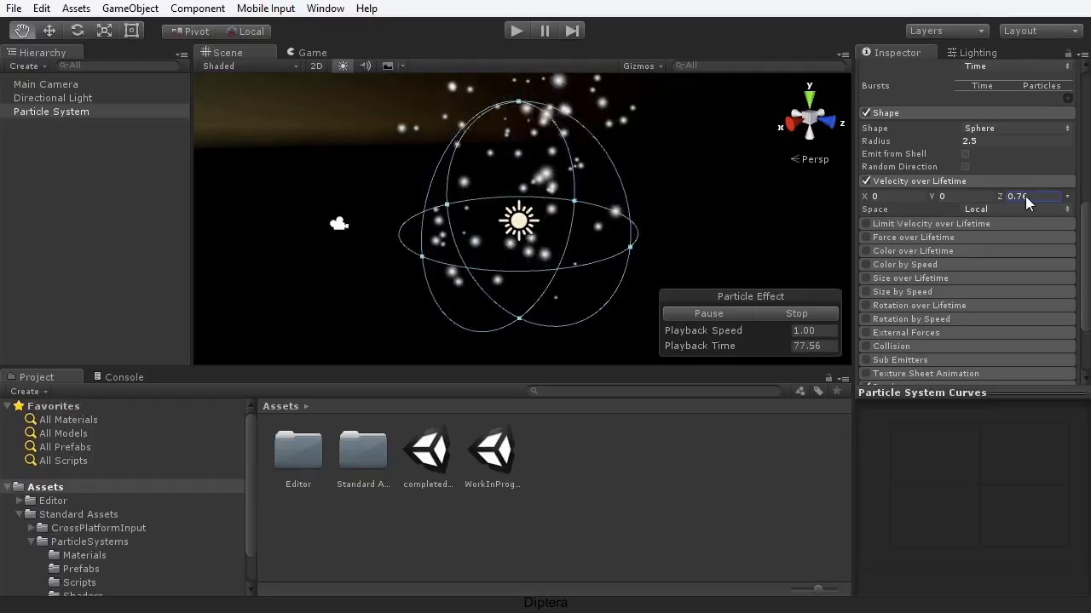
pyautogui.moveTo(1025, 196); pyautogui.dragTo(973, 196)
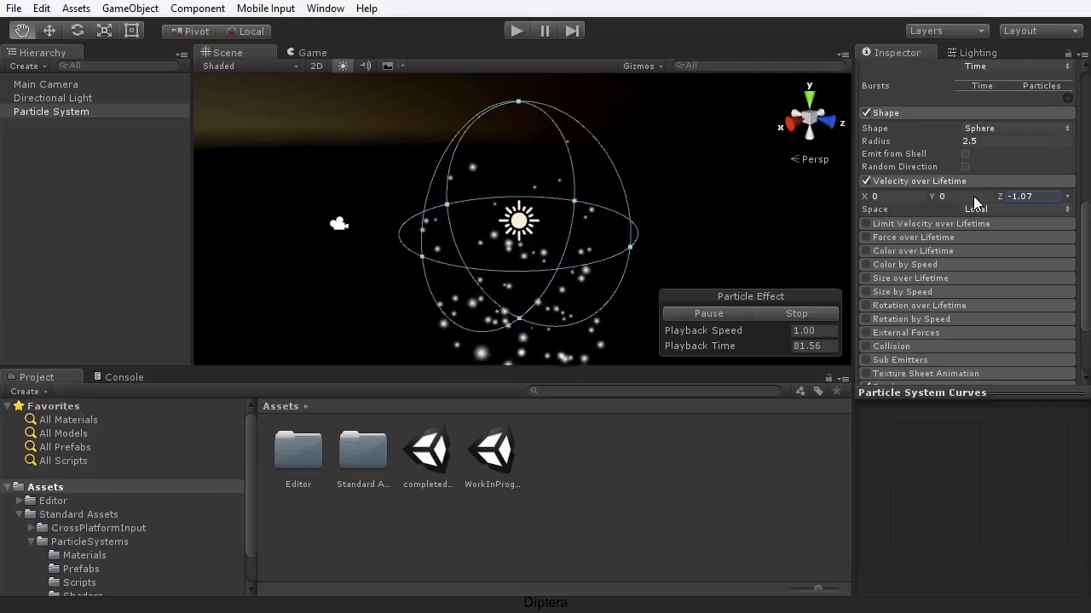
pyautogui.click(1031, 197)
pyautogui.write('0')
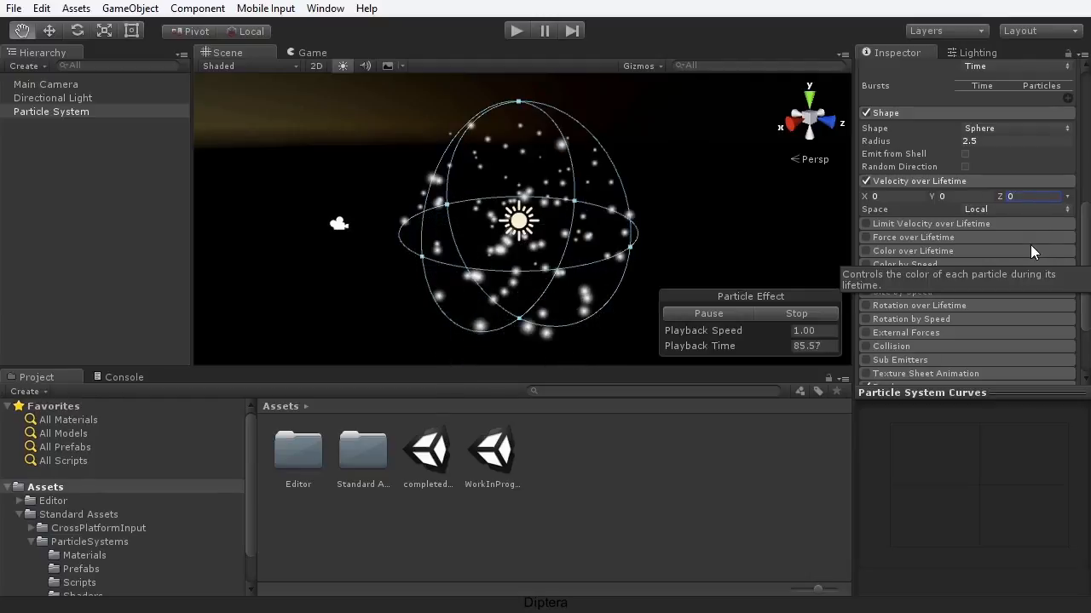
# - Try a different X velocity over lifetime and return it to 0
pyautogui.moveTo(869, 198); pyautogui.dragTo(829, 189)
pyautogui.click(904, 196)
pyautogui.write('0')
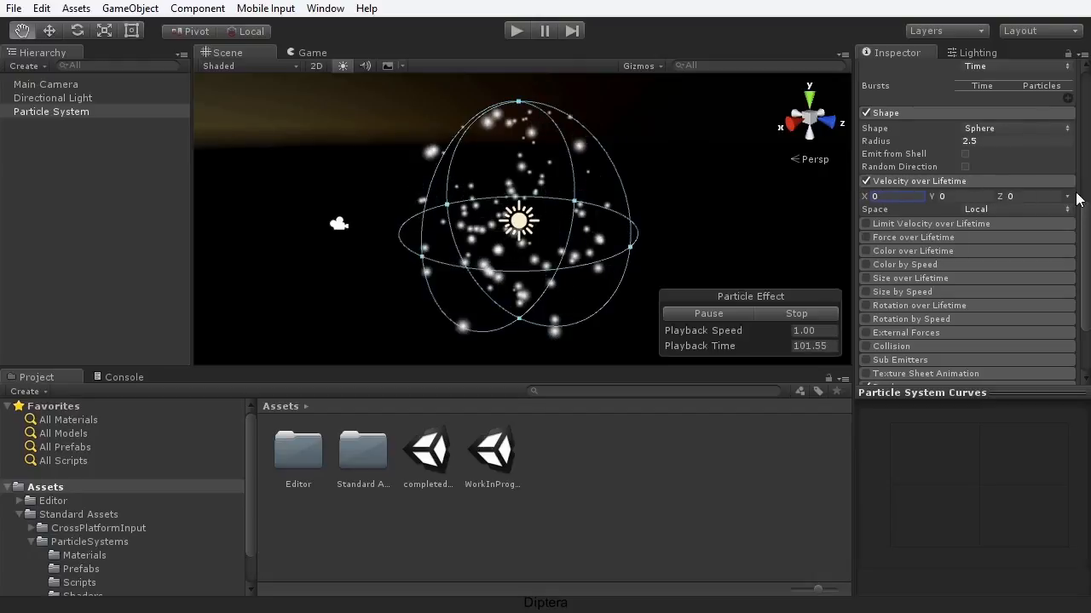
# - Make the editor window narrower and switch the Velocity over Lifetime values from constants to Curve mode
pyautogui.moveTo(1088, 192); pyautogui.dragTo(896, 186)
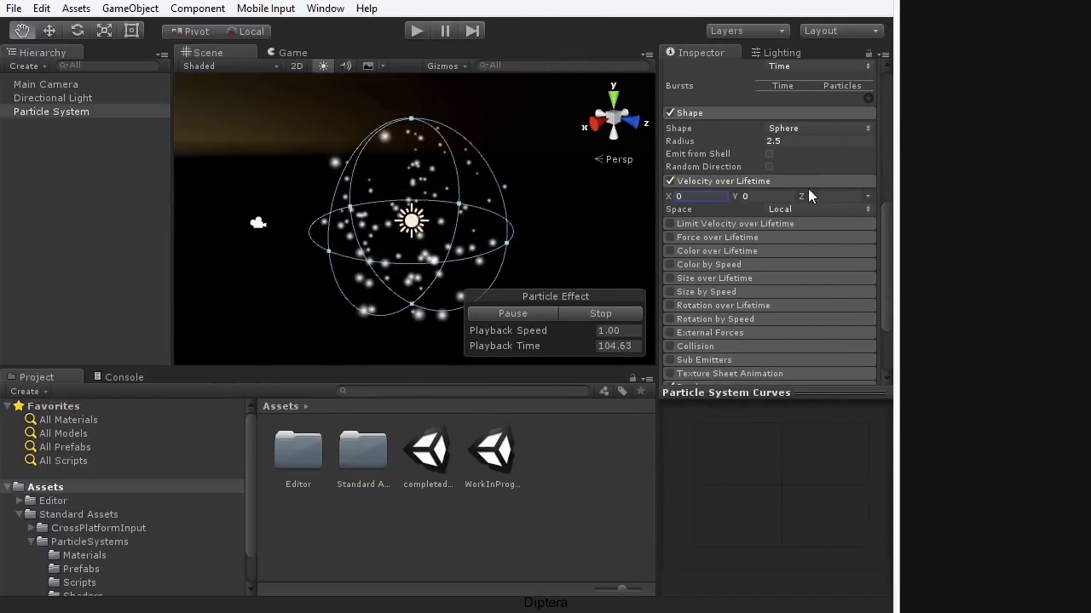
pyautogui.click(867, 197)
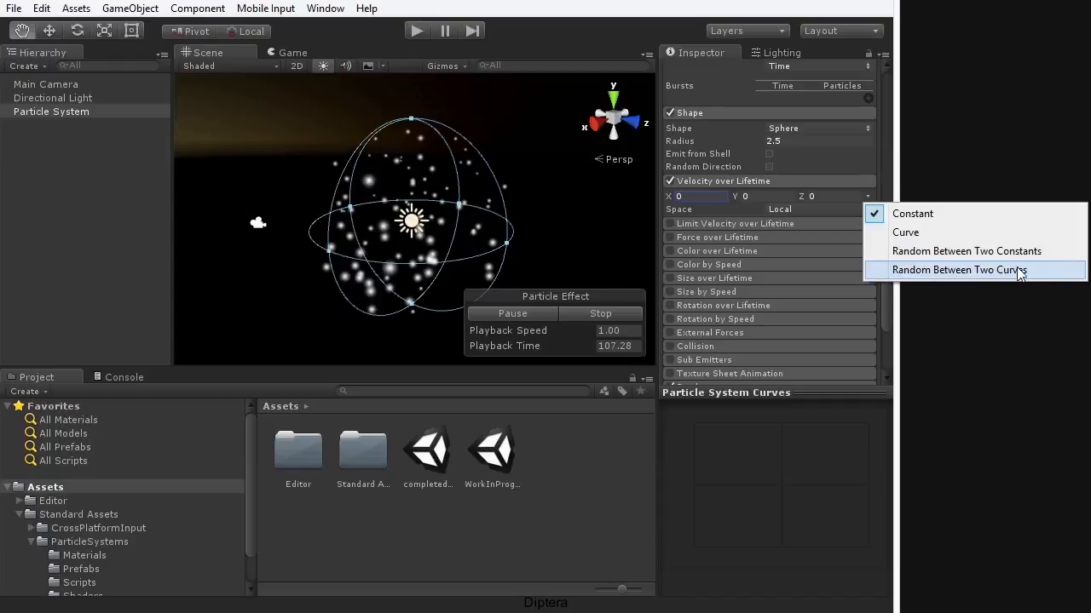
pyautogui.click(899, 239)
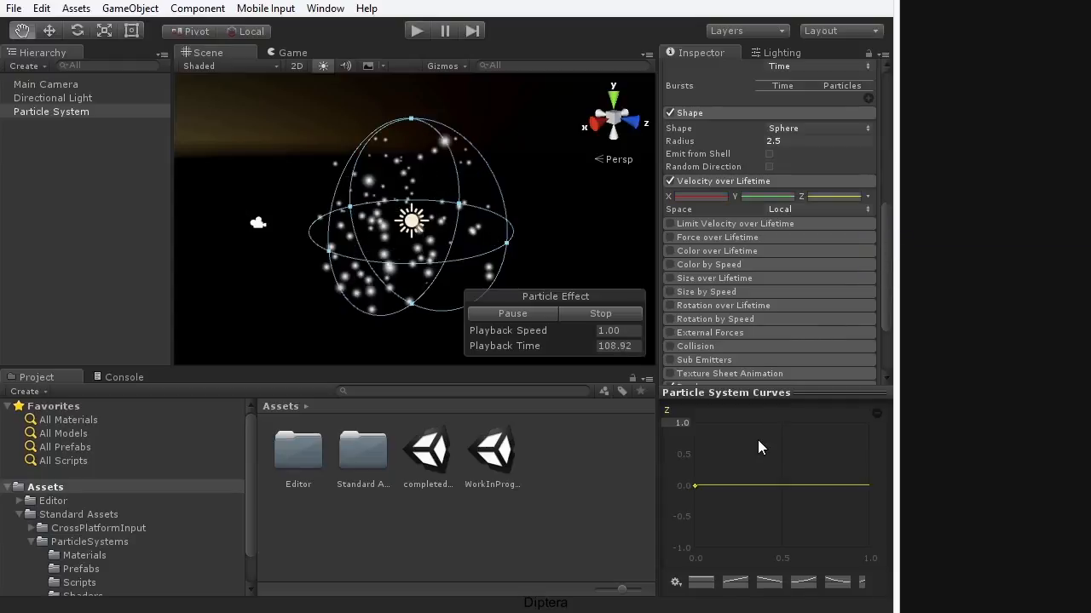
# - Show only the X velocity curve in the Particle System Curves editor, keeping Space set to Local
pyautogui.click(750, 197)
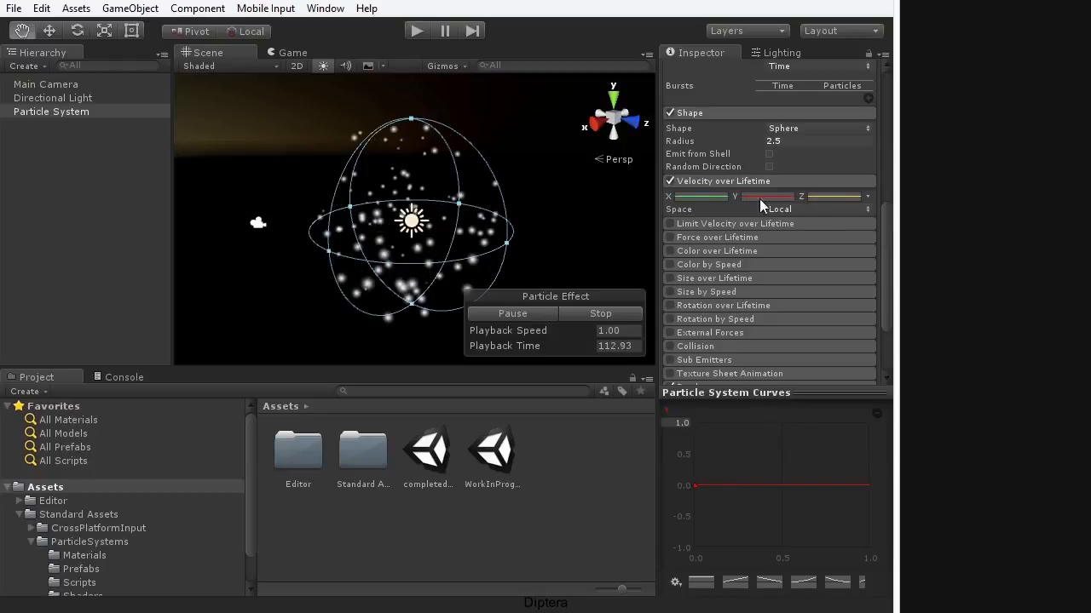
pyautogui.click(702, 195)
pyautogui.click(844, 210)
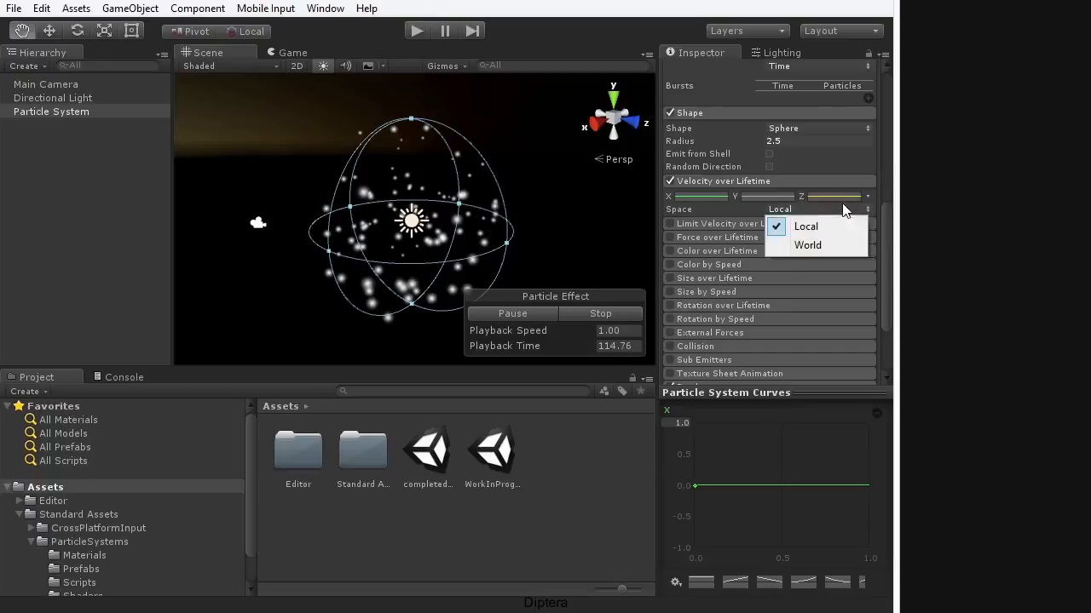
pyautogui.click(810, 198)
pyautogui.click(693, 196)
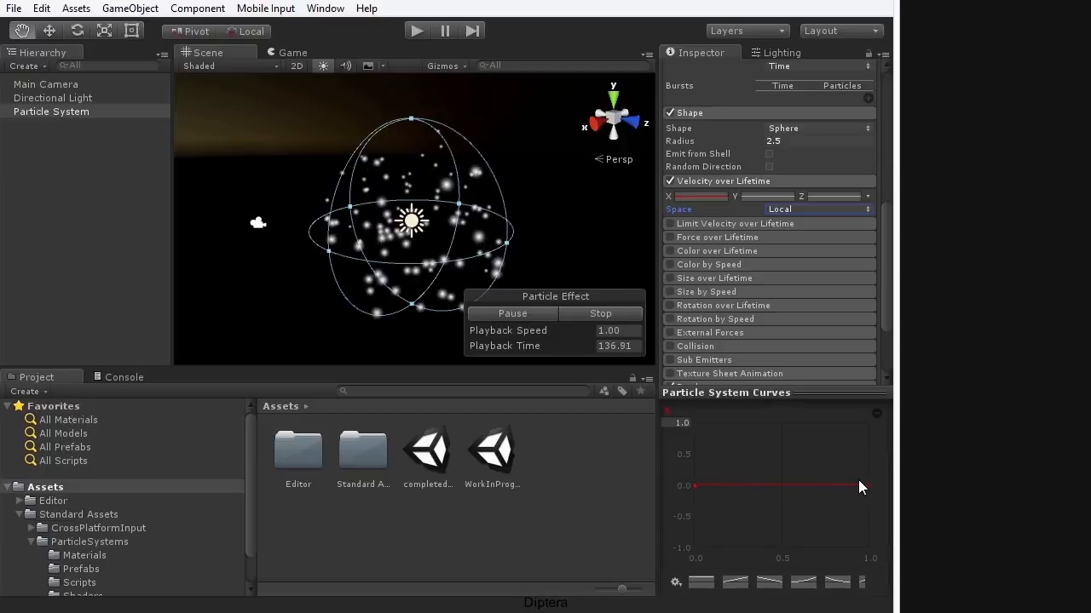
# - Try an X velocity curve rising from 0 to 1.0 over the particle lifetime, and delete the added key
pyautogui.doubleClick(789, 485)
pyautogui.moveTo(789, 484); pyautogui.dragTo(868, 425)
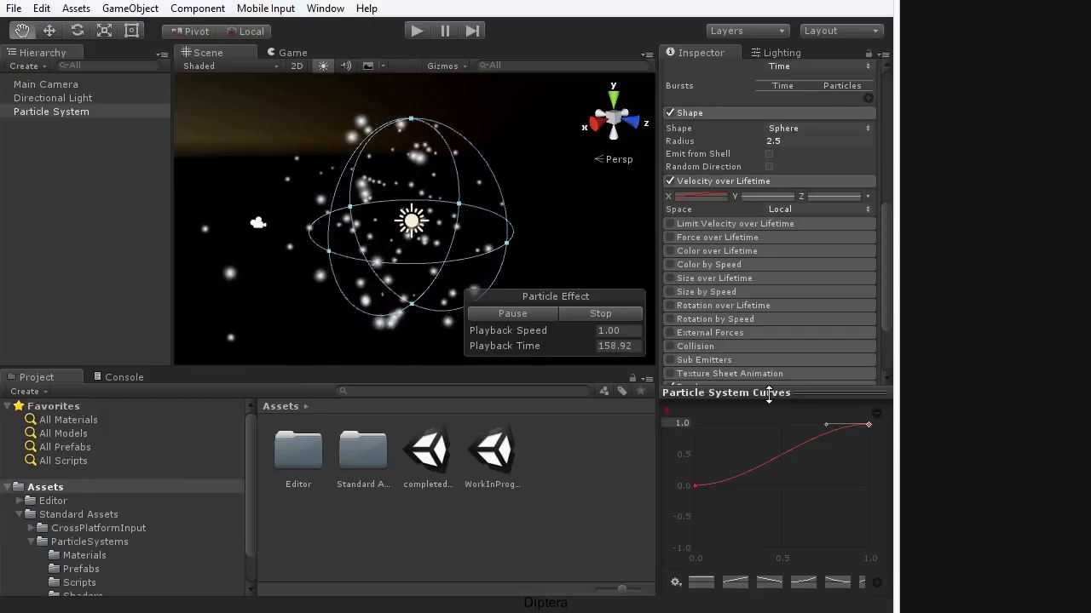
pyautogui.press('Delete')
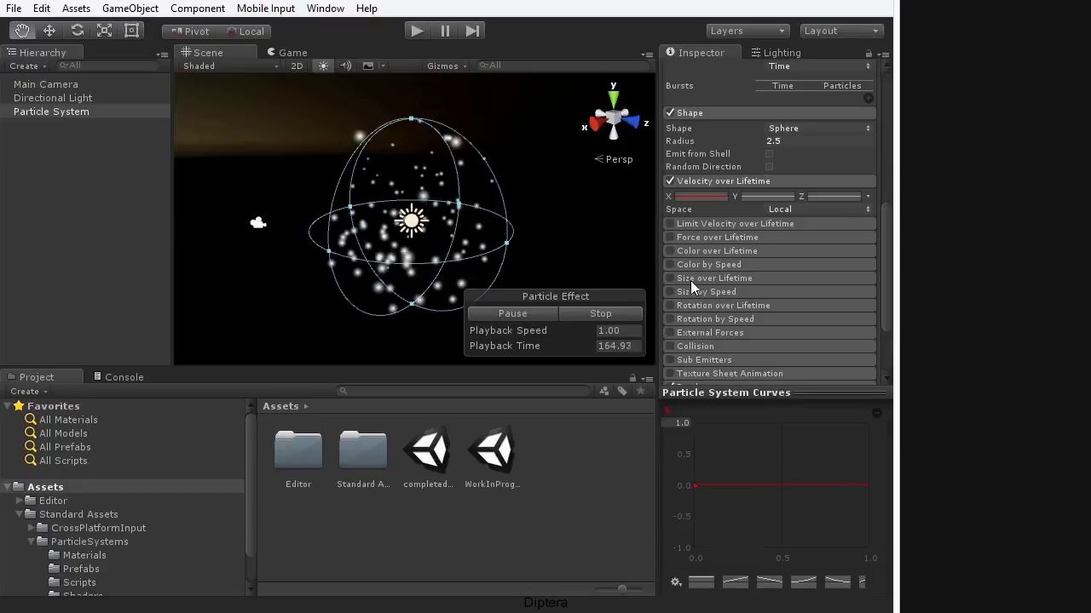
# - Switch the Velocity over Lifetime values to Random Between Two Curves, then widen the editor window and enlarge the Particle System Curves area
pyautogui.click(867, 197)
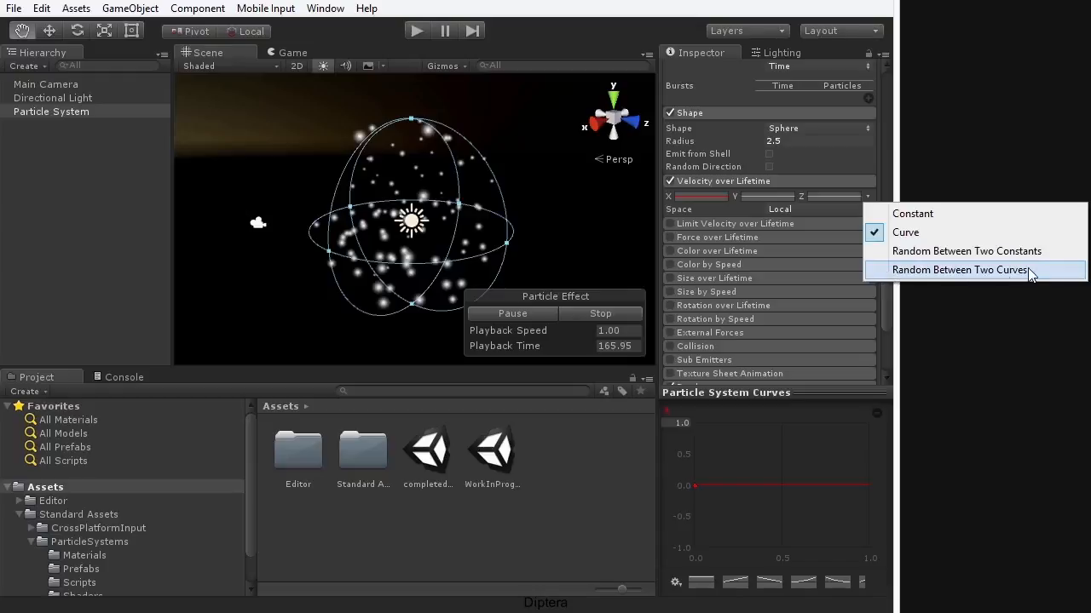
pyautogui.click(959, 270)
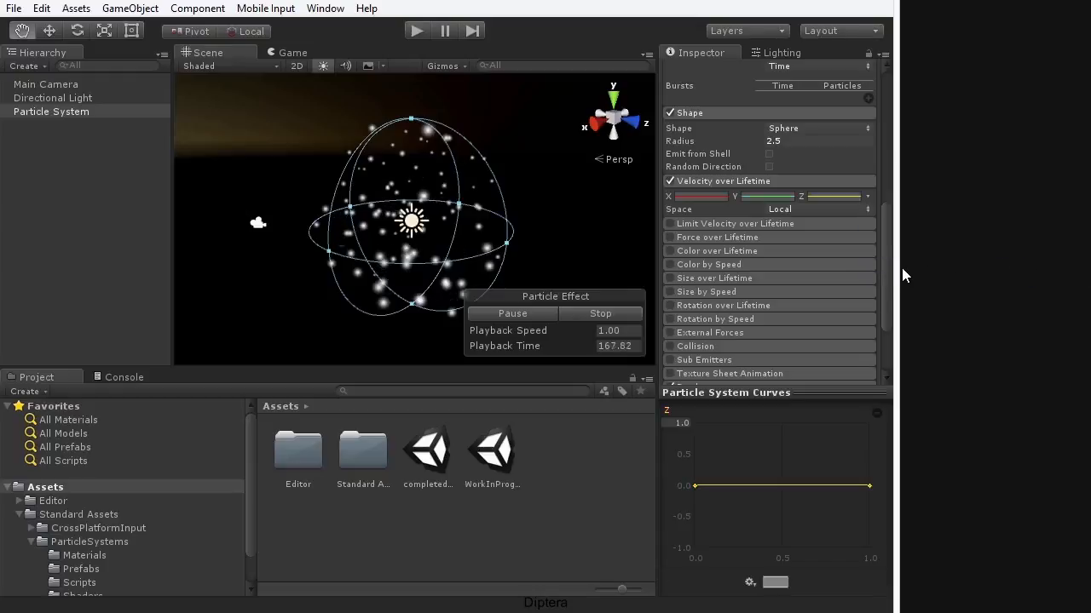
pyautogui.moveTo(893, 268); pyautogui.dragTo(1088, 263)
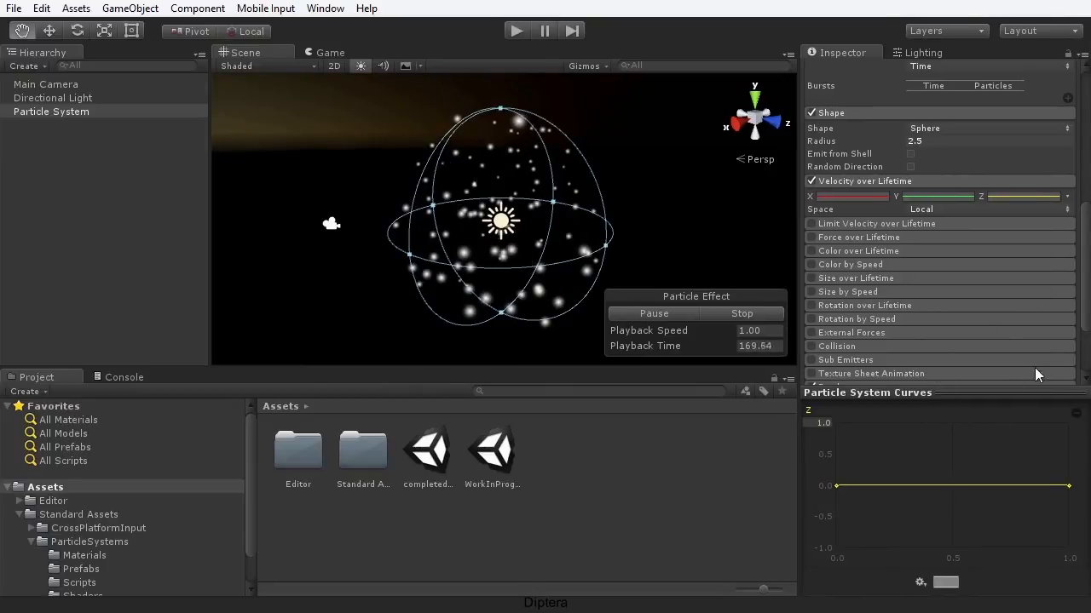
pyautogui.moveTo(898, 388); pyautogui.dragTo(898, 367)
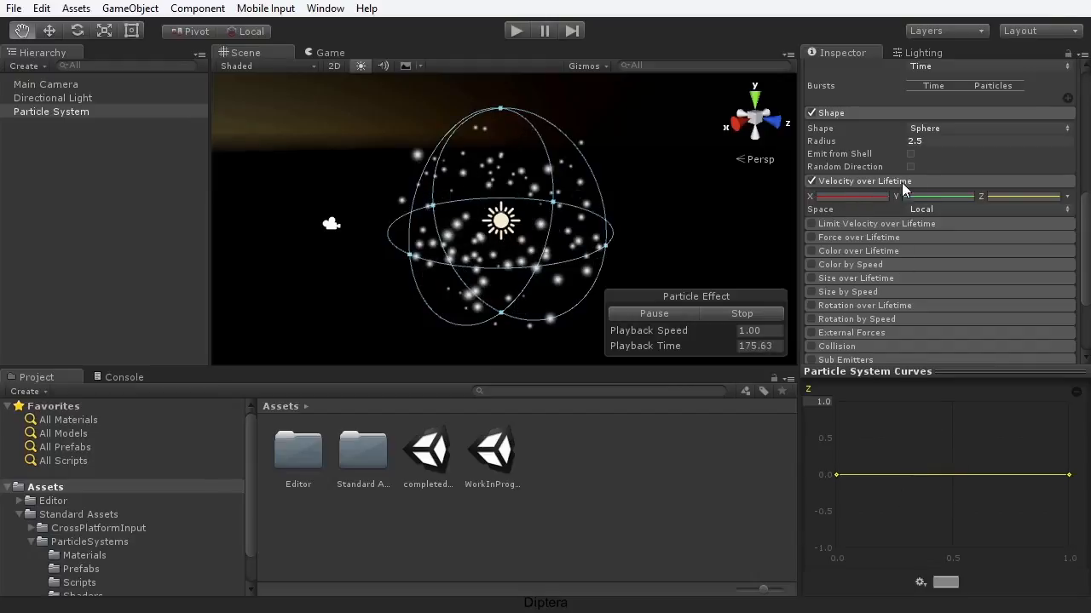
# - Show only the X velocity curves and spread them into a flat range from about -0.5 to 0.47
pyautogui.click(1008, 194)
pyautogui.click(941, 196)
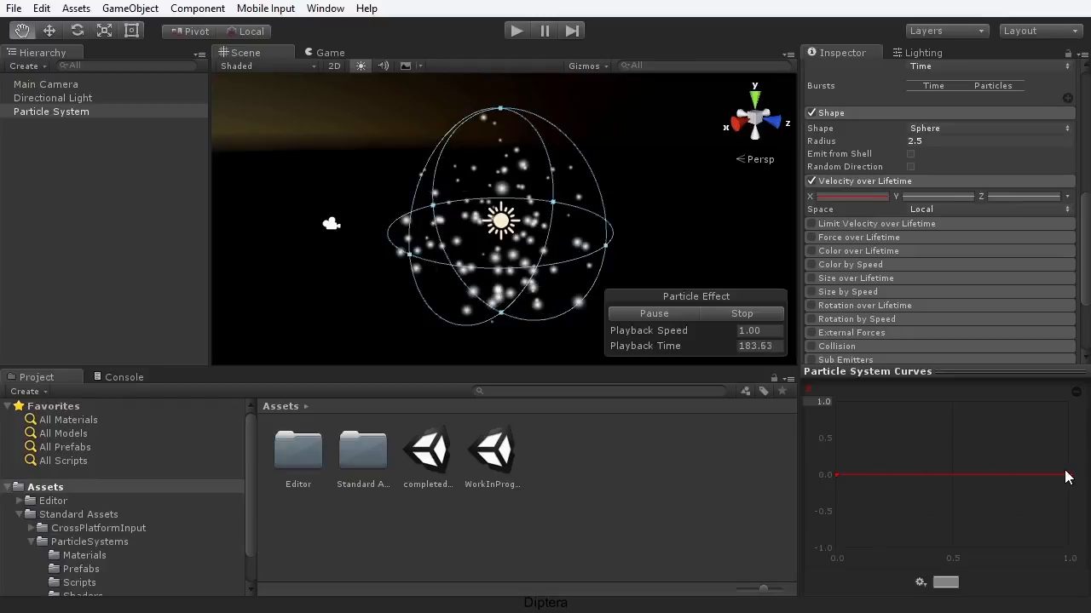
pyautogui.moveTo(884, 474); pyautogui.dragTo(885, 511)
pyautogui.moveTo(883, 470); pyautogui.dragTo(867, 439)
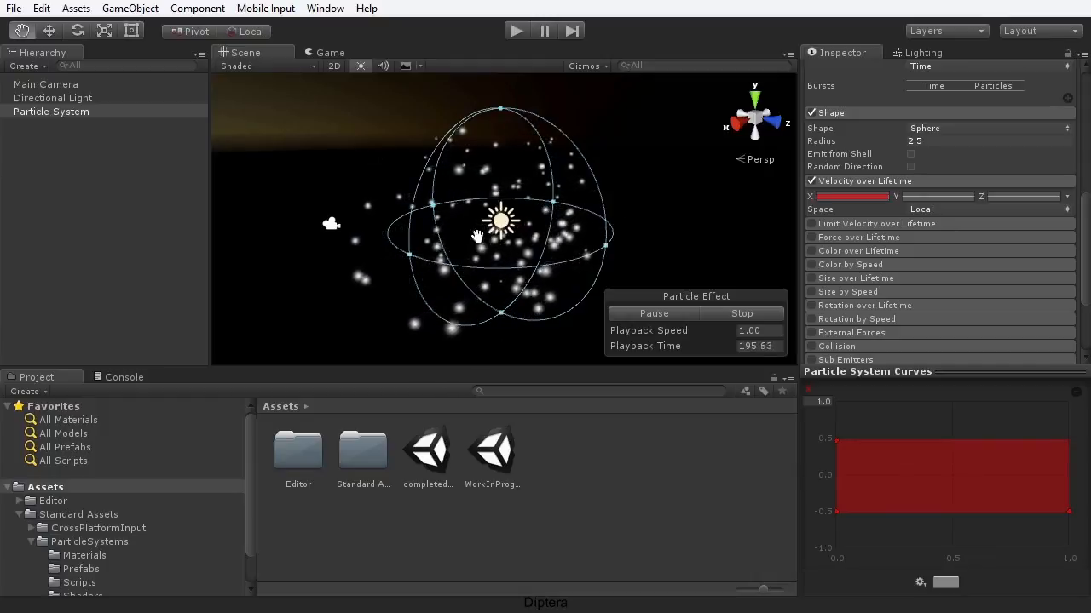
# - Add two keys to each X velocity curve, at about 0.22 and 0.67 of the particle lifetime
pyautogui.doubleClick(887, 441)
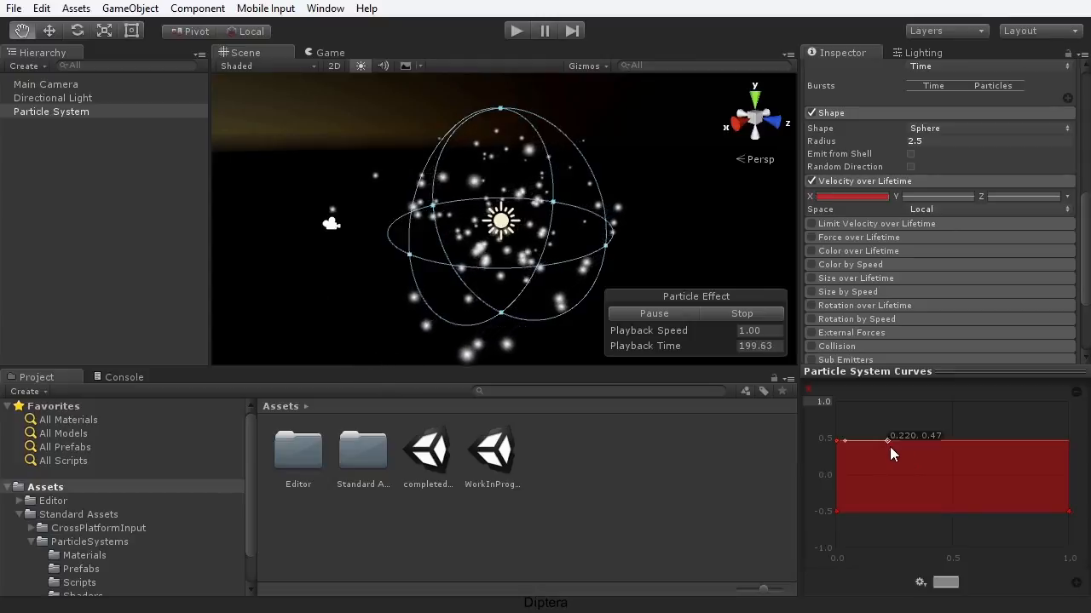
pyautogui.doubleClick(890, 510)
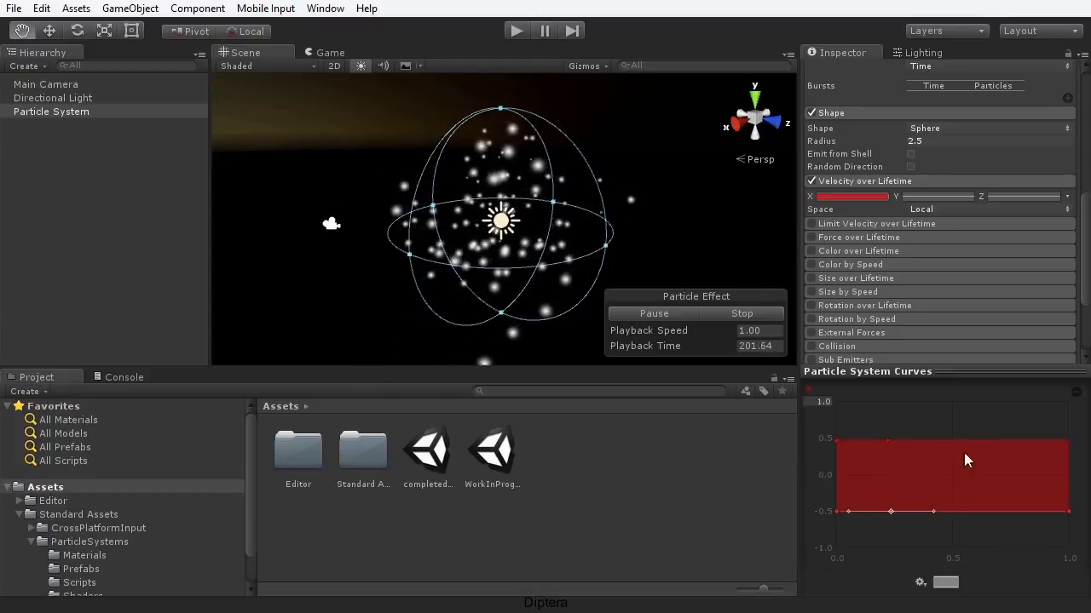
pyautogui.doubleClick(993, 440)
pyautogui.doubleClick(993, 511)
# - Bend the X velocity curves so they cross mid-lifetime, with the second keys at about -0.35 on the upper and 0.36 on the lower
pyautogui.moveTo(886, 440); pyautogui.dragTo(887, 471)
pyautogui.moveTo(889, 510); pyautogui.dragTo(890, 493)
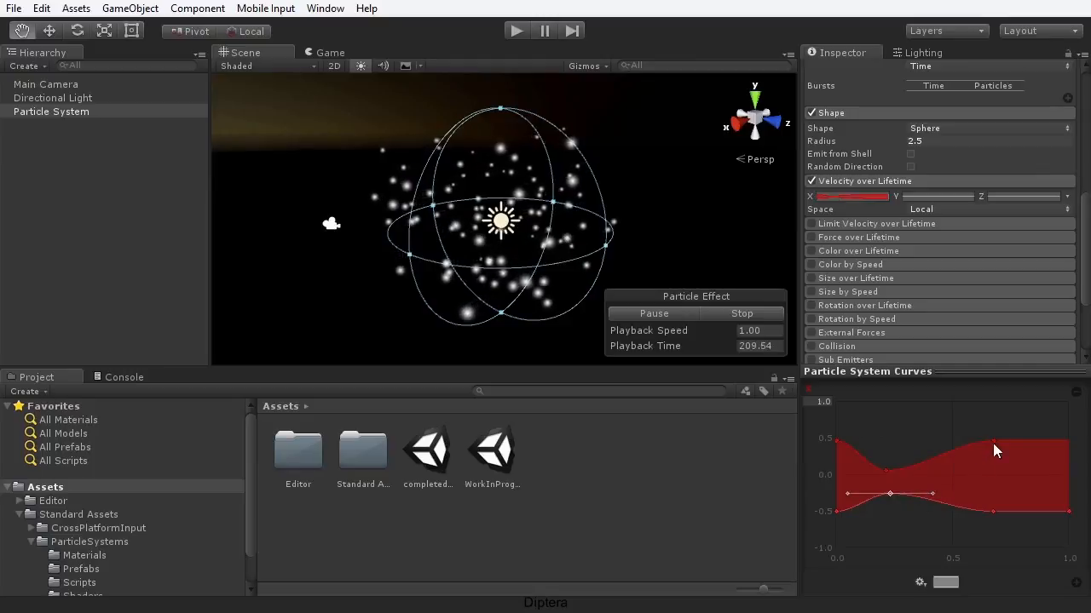
pyautogui.moveTo(996, 508); pyautogui.dragTo(990, 448)
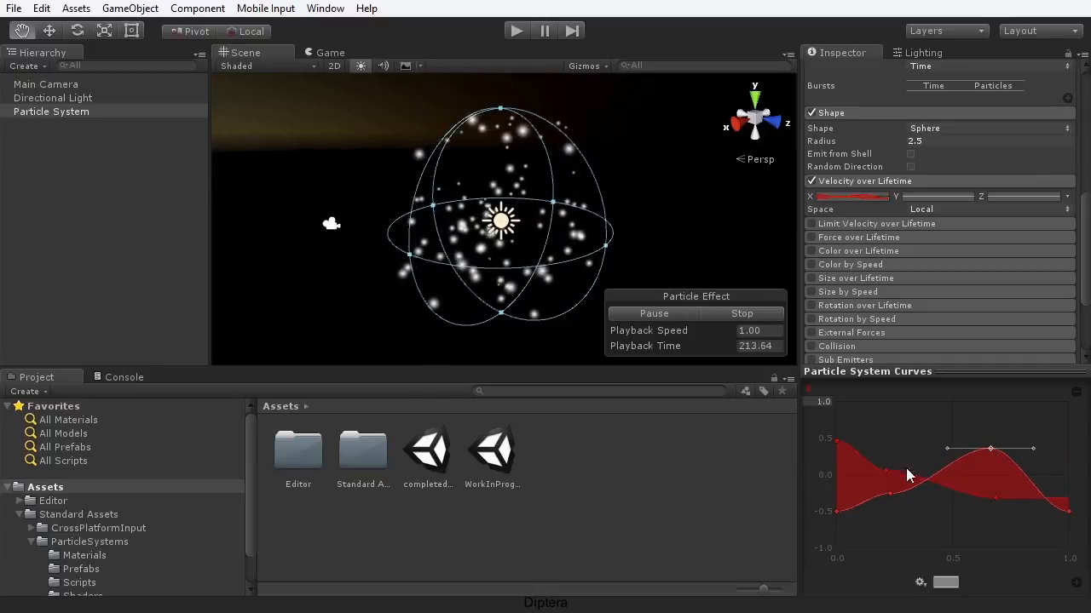
pyautogui.click(995, 498)
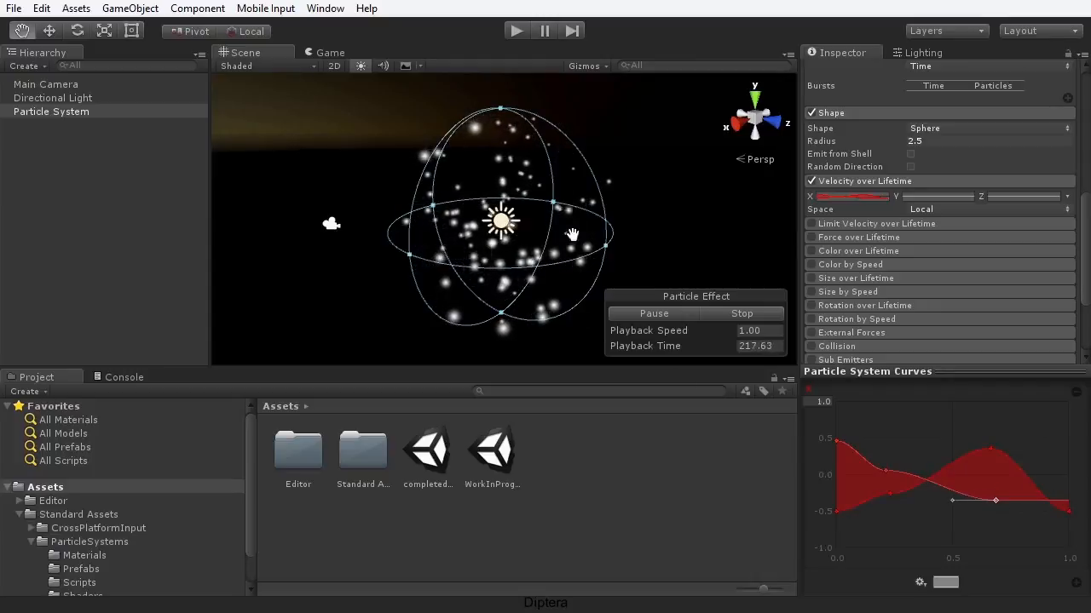
pyautogui.moveTo(889, 470); pyautogui.dragTo(843, 442)
pyautogui.doubleClick(889, 493)
pyautogui.moveTo(850, 504); pyautogui.dragTo(851, 510)
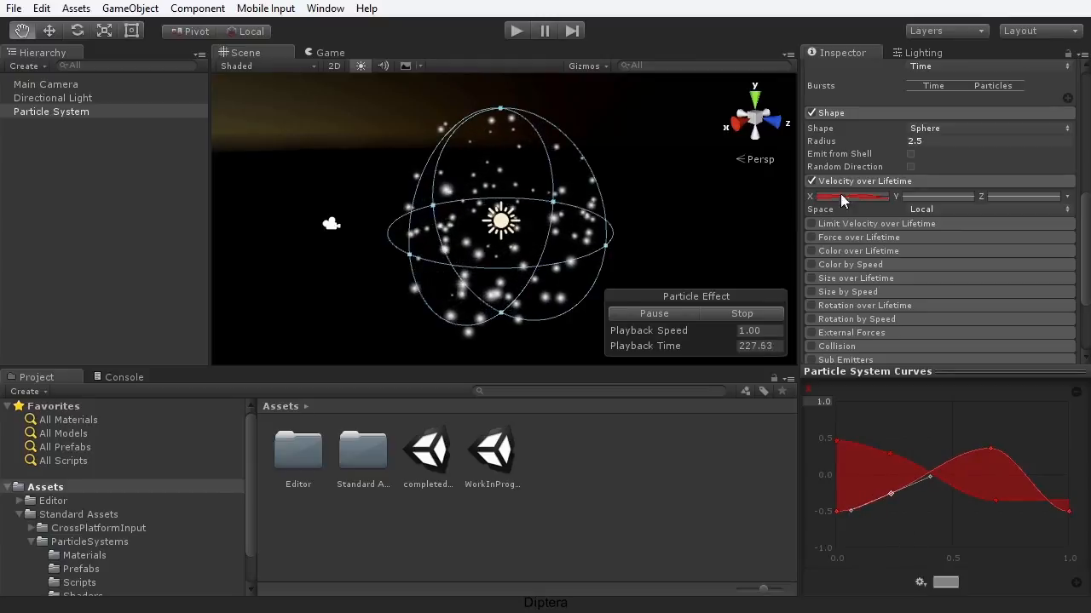
# - Show only the Y velocity curves and spread them into a flat range from about -0.55 to 0.46
pyautogui.click(909, 197)
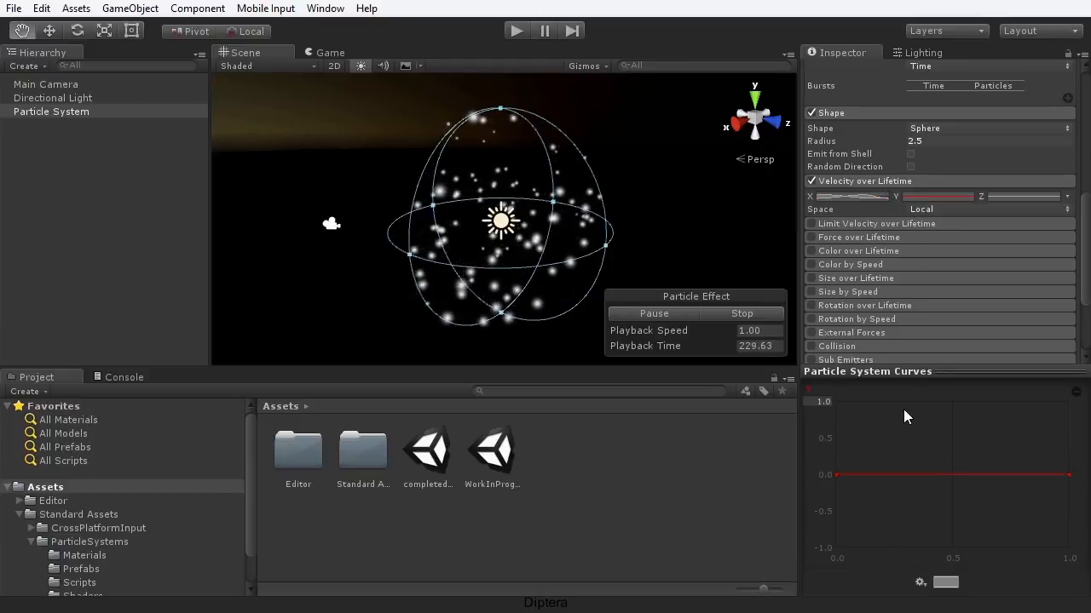
pyautogui.moveTo(912, 475); pyautogui.dragTo(915, 514)
pyautogui.moveTo(909, 474)
pyautogui.mouseDown()
pyautogui.moveTo(906, 441)
pyautogui.moveTo(888, 442)
pyautogui.mouseUp()
# - Add two keys to each Y velocity curve, at about 0.22 and 0.7 of the particle lifetime
pyautogui.doubleClick(889, 441)
pyautogui.doubleClick(998, 440)
pyautogui.doubleClick(886, 515)
pyautogui.doubleClick(1006, 516)
# - Bend the Y velocity curves so they cross mid-lifetime, with the second keys at about -0.38 on the upper and 0.19 on the lower
pyautogui.moveTo(889, 441); pyautogui.dragTo(888, 469)
pyautogui.moveTo(888, 514); pyautogui.dragTo(889, 493)
pyautogui.moveTo(996, 436); pyautogui.dragTo(971, 484)
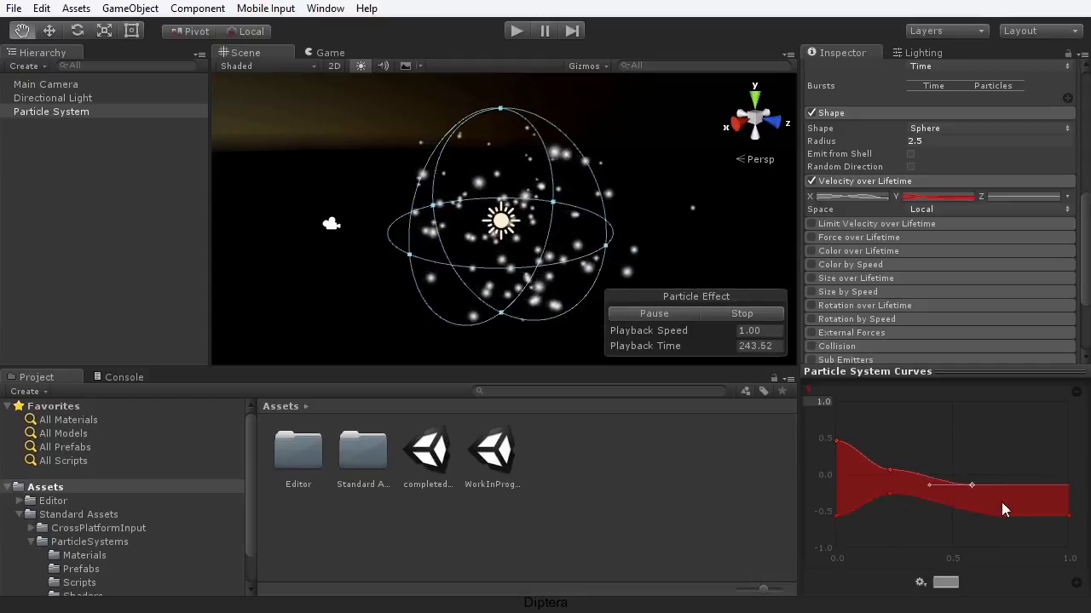
pyautogui.moveTo(1009, 513); pyautogui.dragTo(1012, 452)
pyautogui.moveTo(970, 484); pyautogui.dragTo(969, 497)
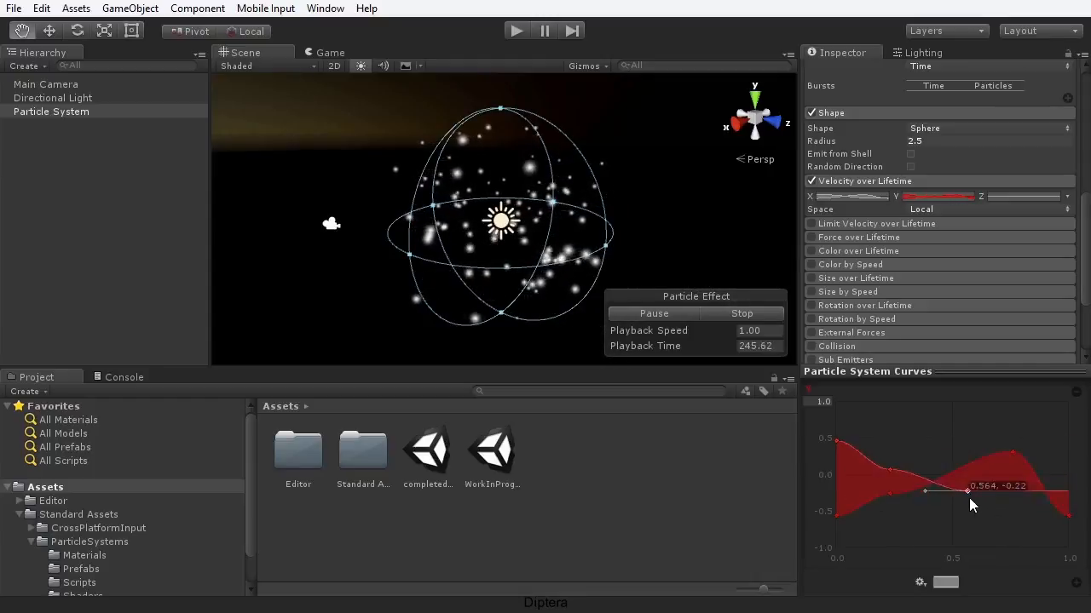
pyautogui.moveTo(1013, 452); pyautogui.dragTo(1002, 461)
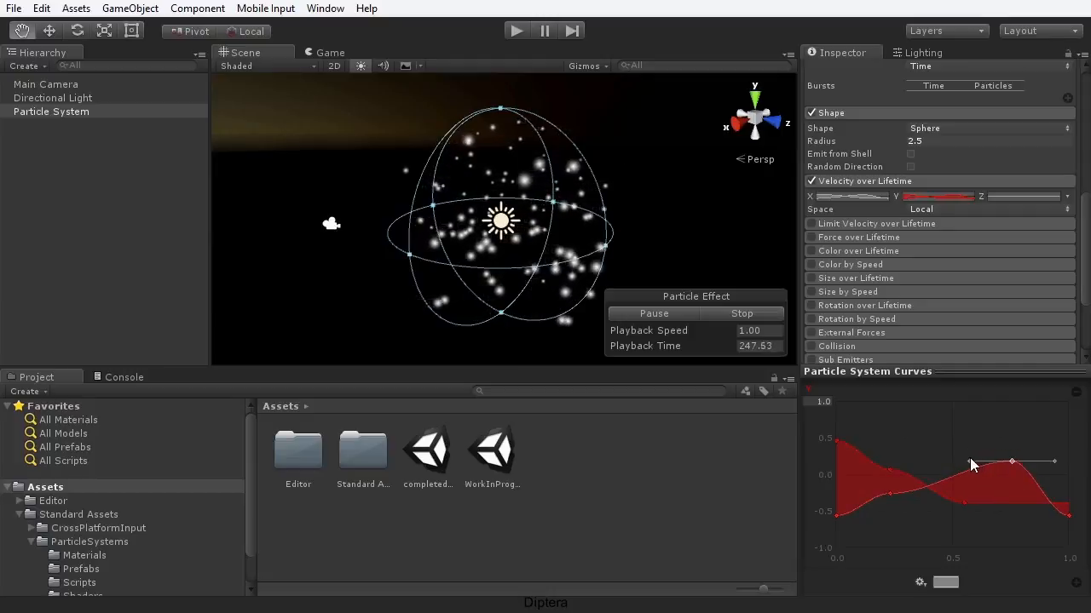
pyautogui.click(890, 469)
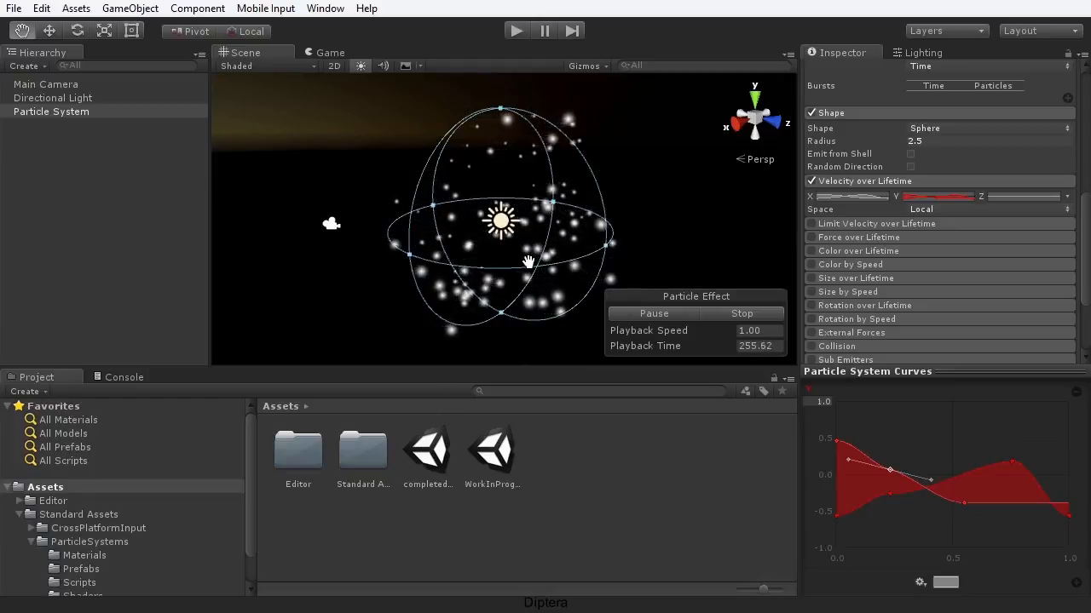
# - Show only the Z velocity curves and spread them into a flat range from about -0.6 to 0.5
pyautogui.click(950, 195)
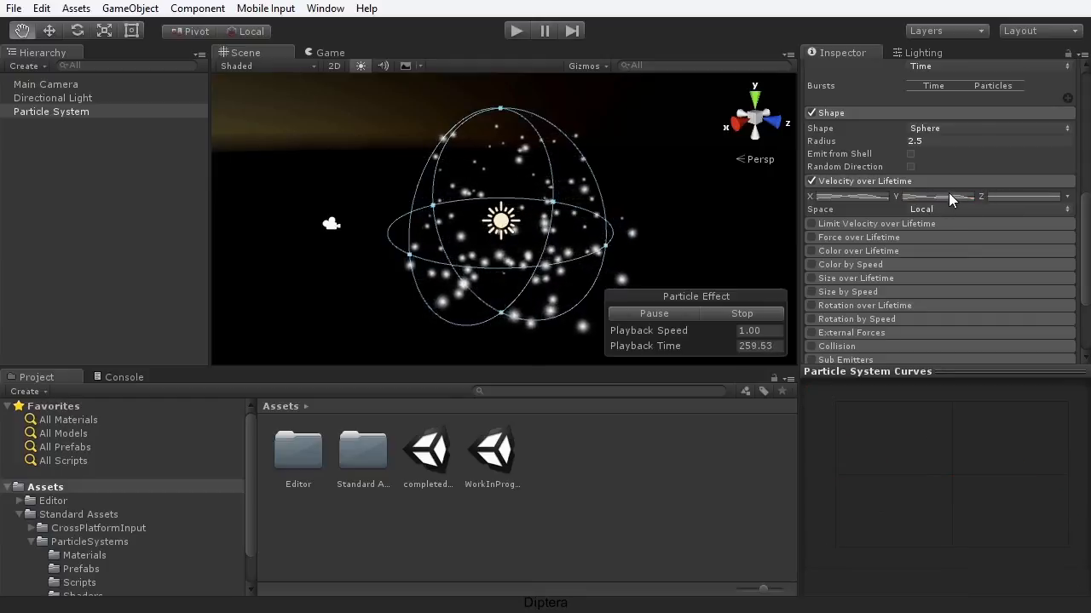
pyautogui.click(1014, 198)
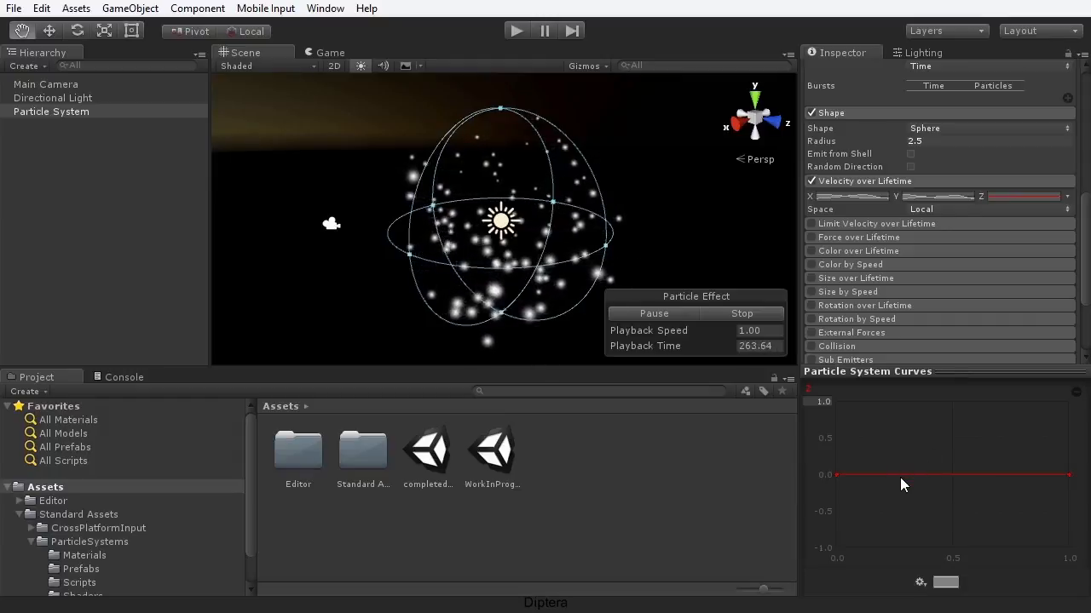
pyautogui.moveTo(904, 475); pyautogui.dragTo(903, 516)
pyautogui.moveTo(904, 474); pyautogui.dragTo(890, 435)
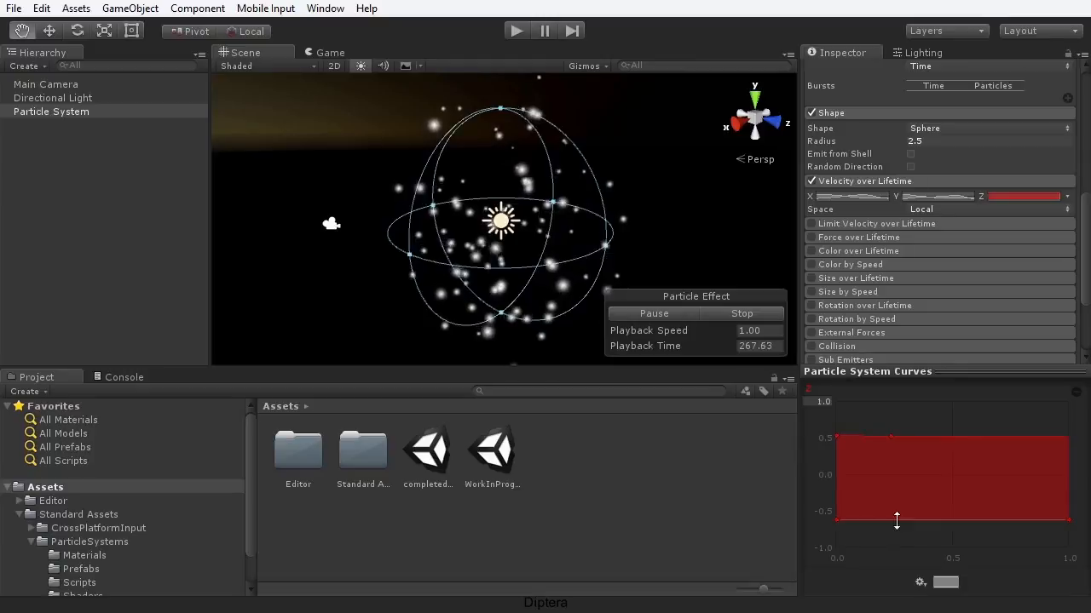
# - Key the Z velocity curves so they cross twice, the upper dipping to about -0.55 and the lower rising to about 0.07
pyautogui.doubleClick(1014, 520)
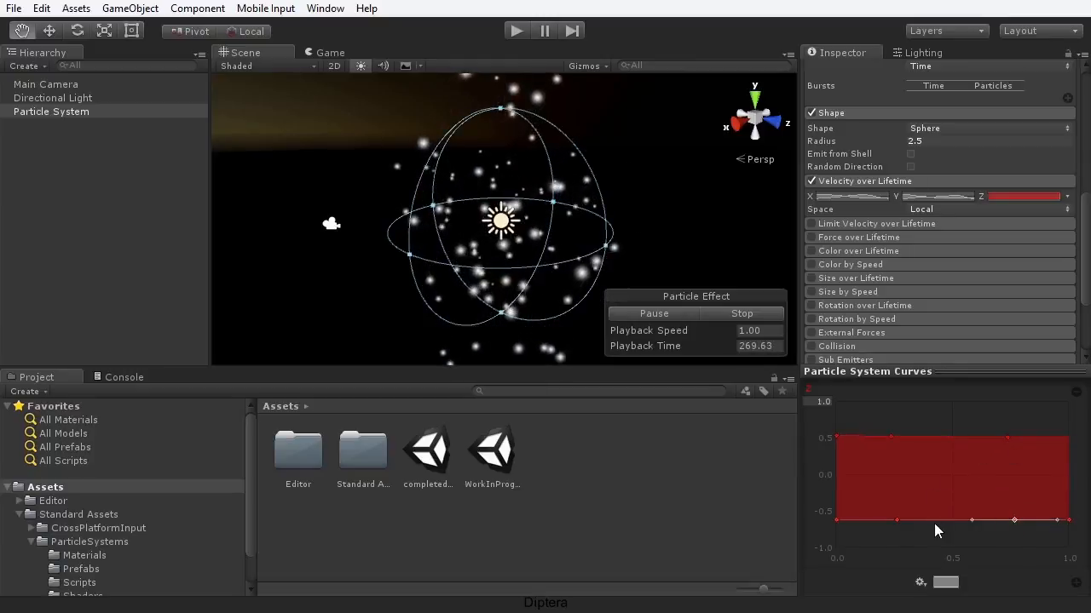
pyautogui.moveTo(894, 521); pyautogui.dragTo(924, 479)
pyautogui.doubleClick(889, 440)
pyautogui.moveTo(888, 441); pyautogui.dragTo(893, 513)
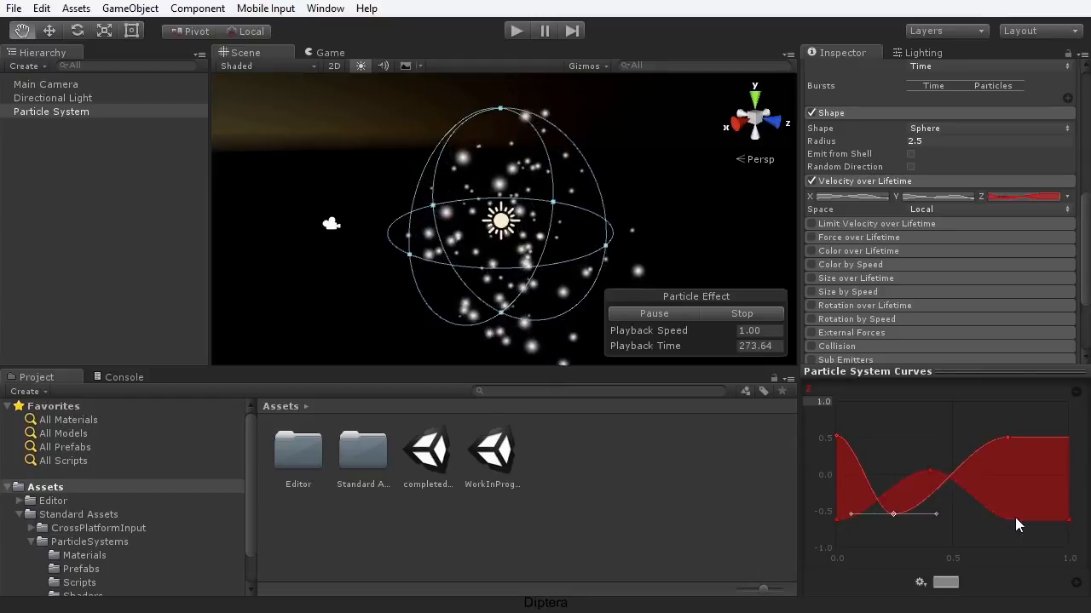
pyautogui.moveTo(1015, 517); pyautogui.dragTo(1018, 487)
pyautogui.moveTo(1007, 437); pyautogui.dragTo(1008, 425)
pyautogui.moveTo(1013, 490); pyautogui.dragTo(937, 479)
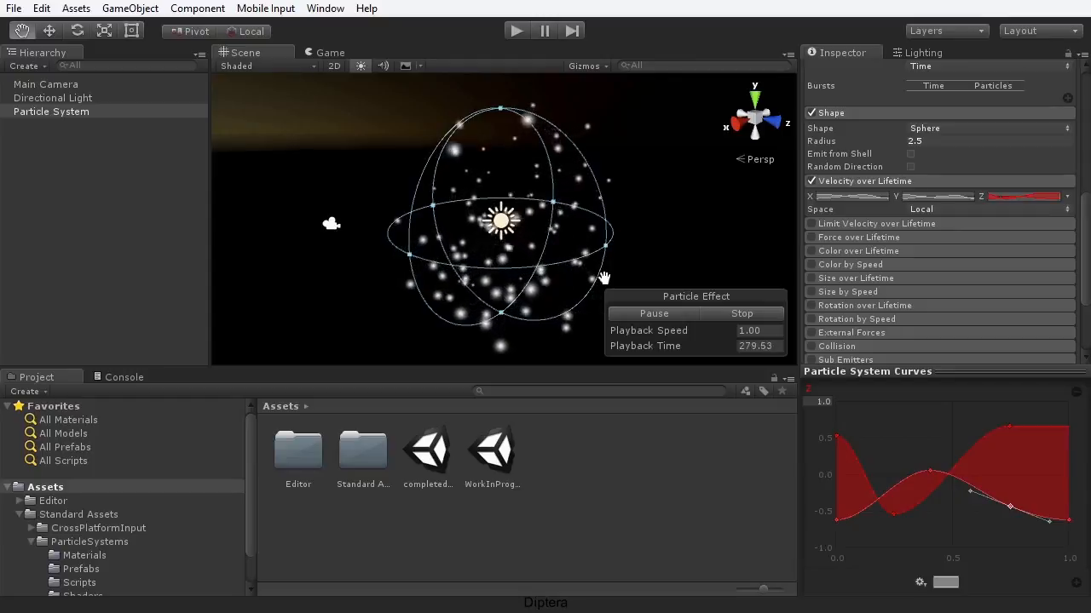
# - Expand the Particle System's Renderer module to show all its render settings
pyautogui.scroll(5, 491, 260)
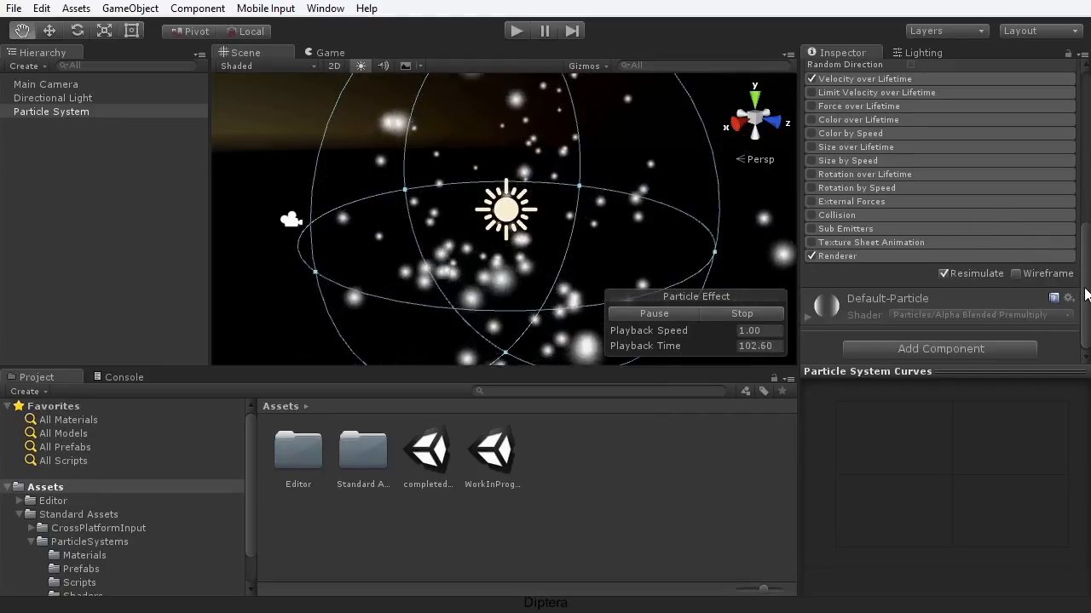
pyautogui.scroll(1, 1084, 290)
pyautogui.moveTo(1084, 294)
pyautogui.mouseDown()
pyautogui.moveTo(1086, 153)
pyautogui.moveTo(1087, 294)
pyautogui.mouseUp()
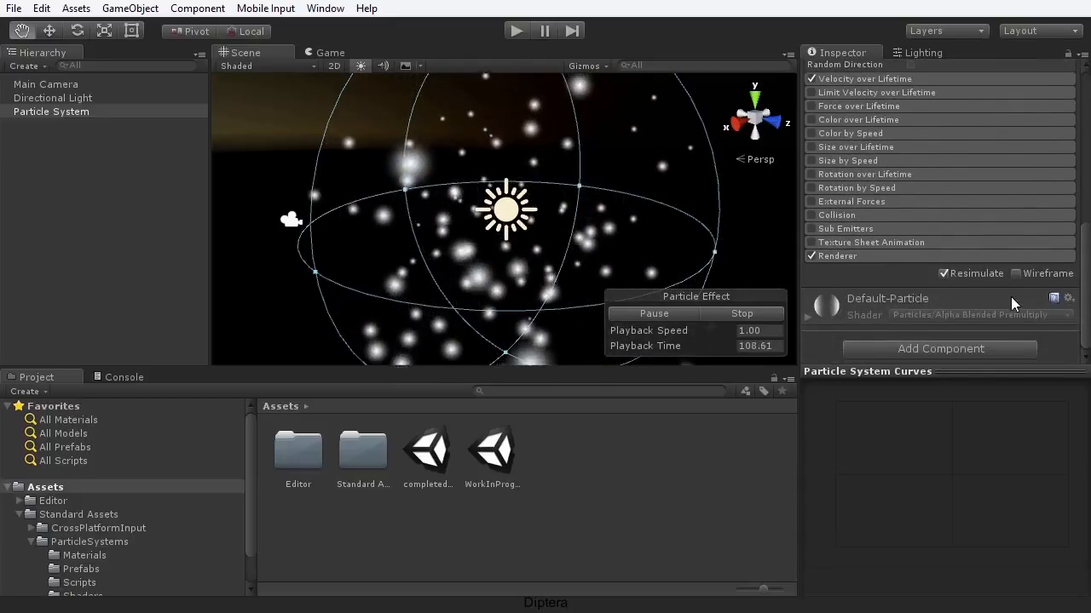
pyautogui.click(881, 259)
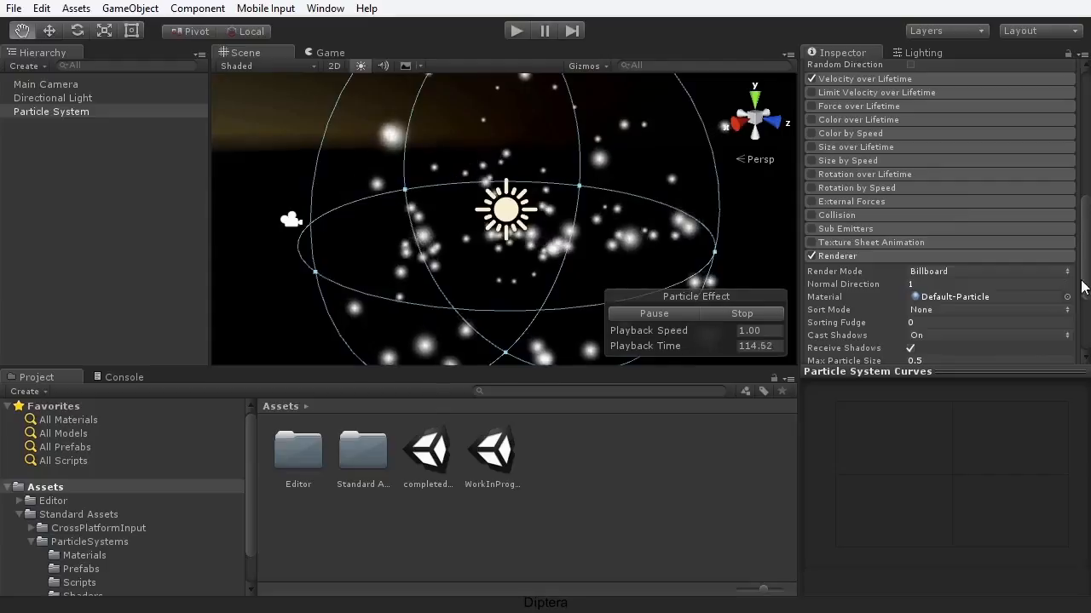
pyautogui.moveTo(1087, 276); pyautogui.dragTo(1087, 308)
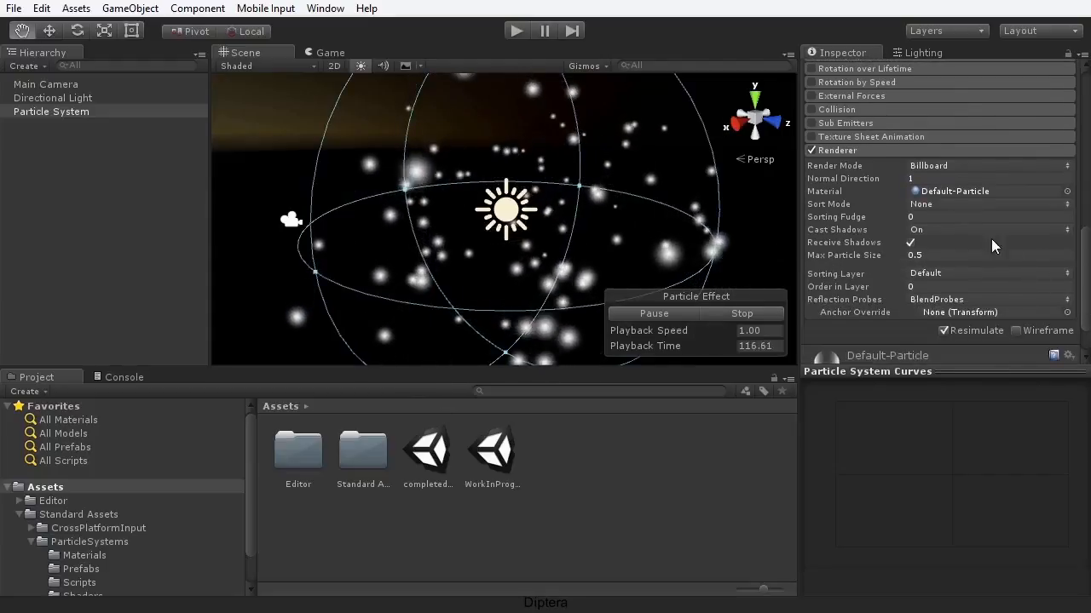
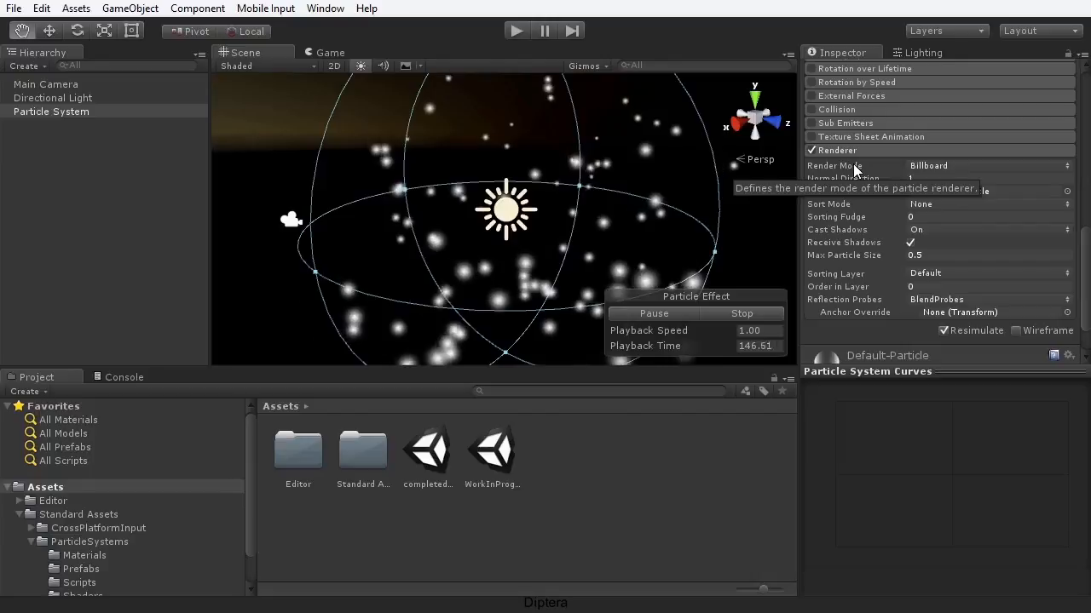
# - Try the Stretched Billboard, Horizontal Billboard and Vertical Billboard render modes on the particles
pyautogui.click(942, 167)
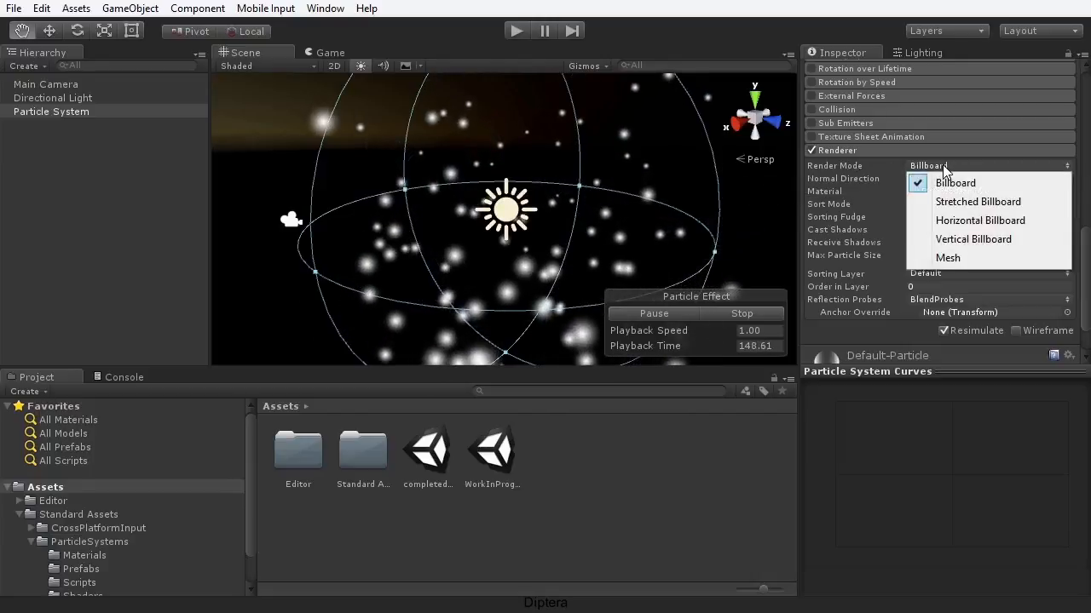
pyautogui.click(980, 202)
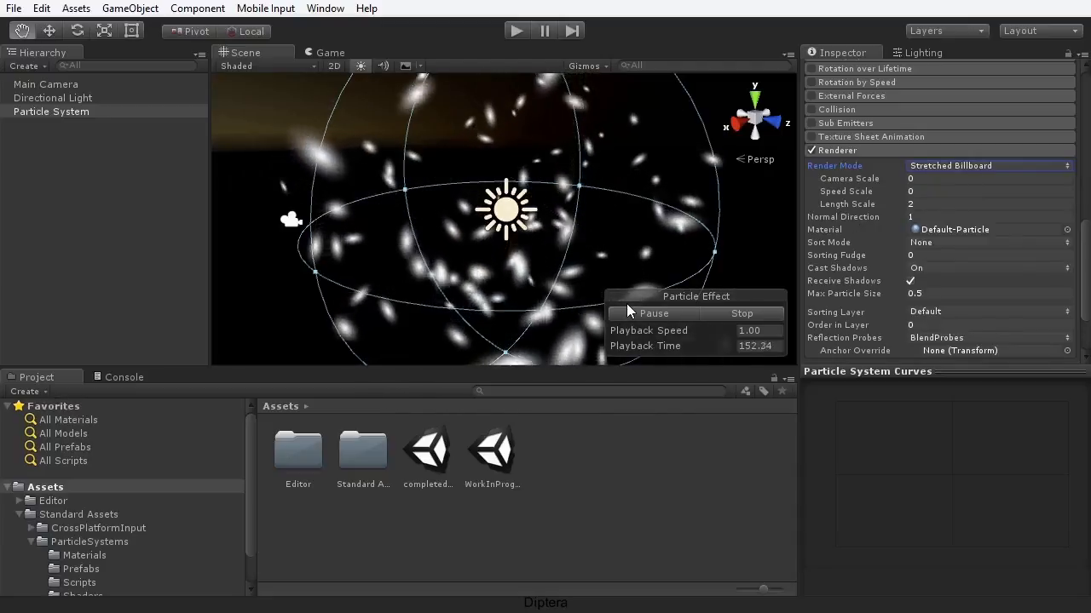
pyautogui.click(931, 166)
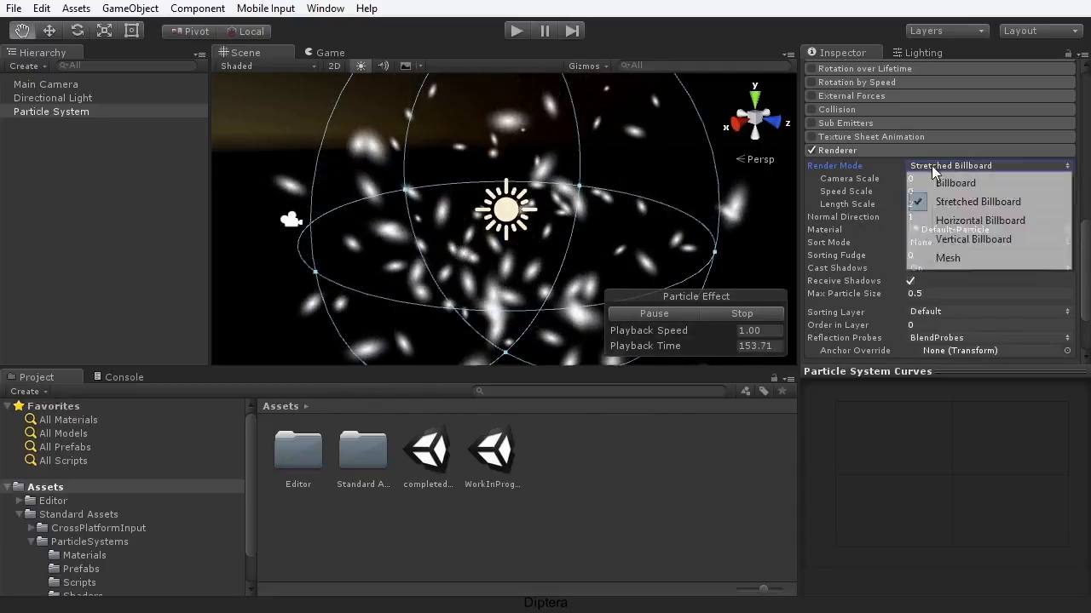
pyautogui.click(948, 225)
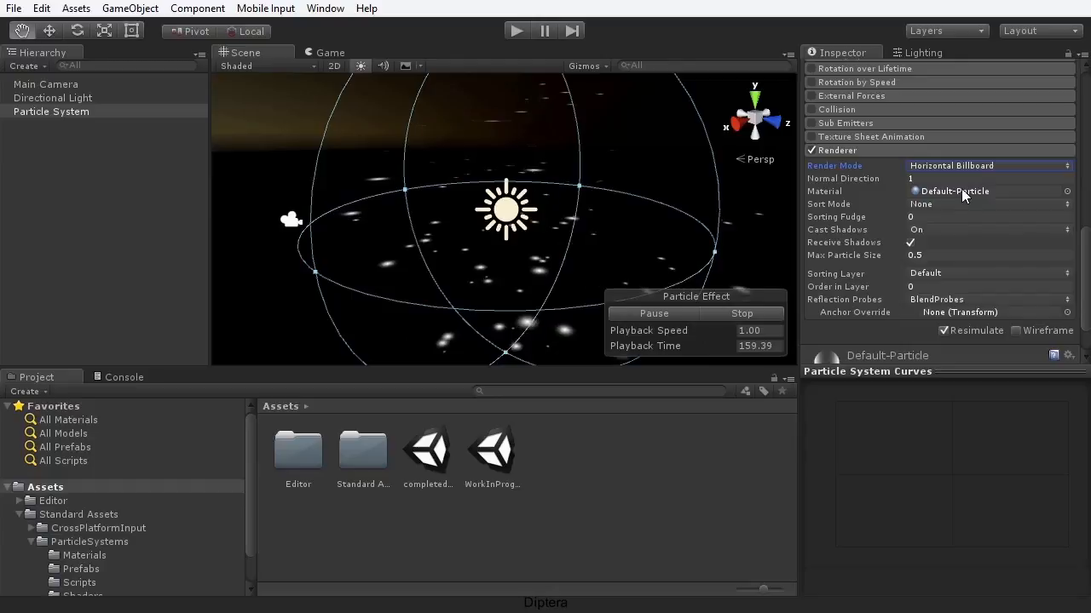
pyautogui.click(967, 166)
pyautogui.click(980, 237)
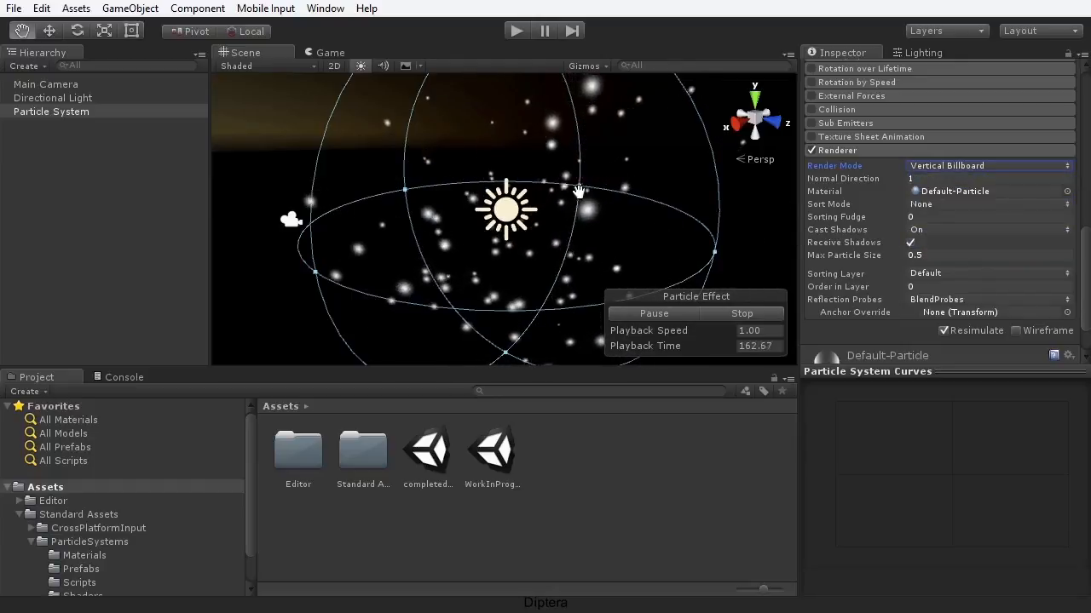
# - Set the particle Render Mode to Mesh, using the Cube mesh
pyautogui.click(960, 164)
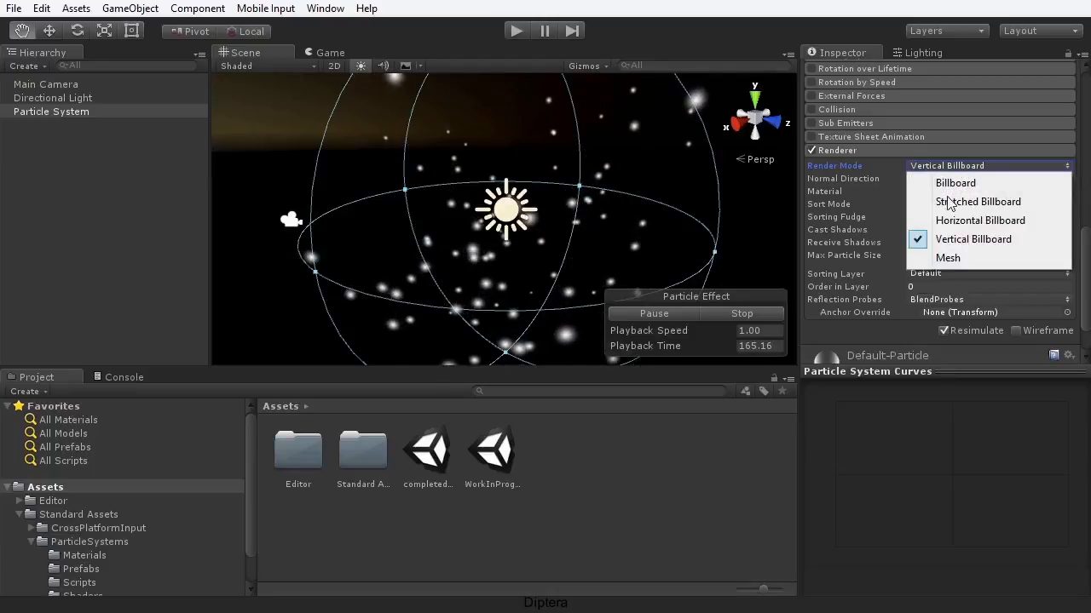
pyautogui.click(967, 257)
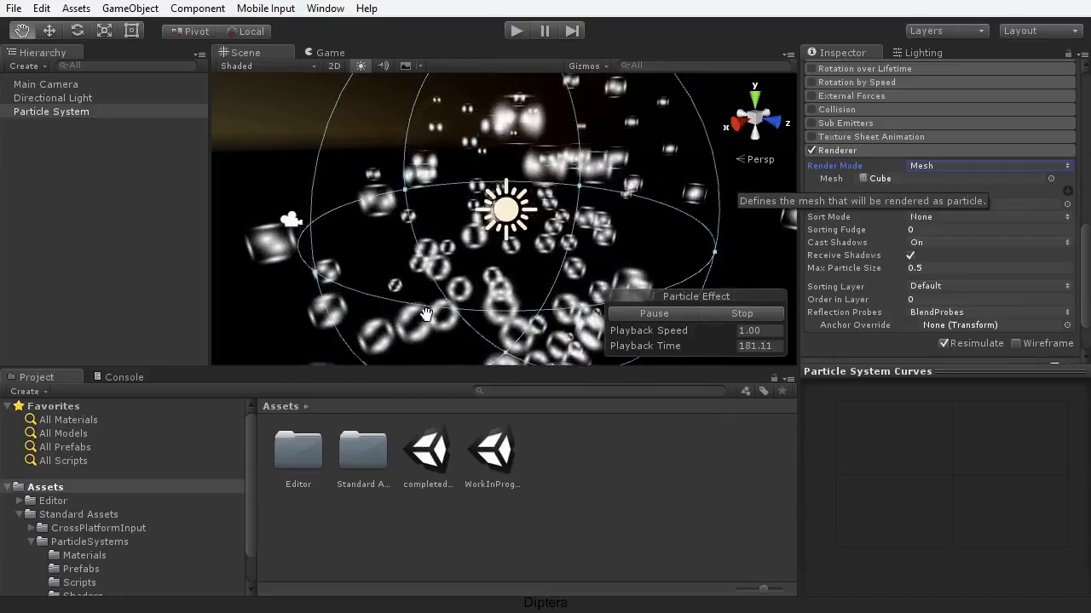
# - Try the Capsule, Sphere, Cylinder and Plane meshes as the particle shape in the Renderer module
pyautogui.click(1050, 178)
pyautogui.moveTo(962, 422); pyautogui.dragTo(912, 198)
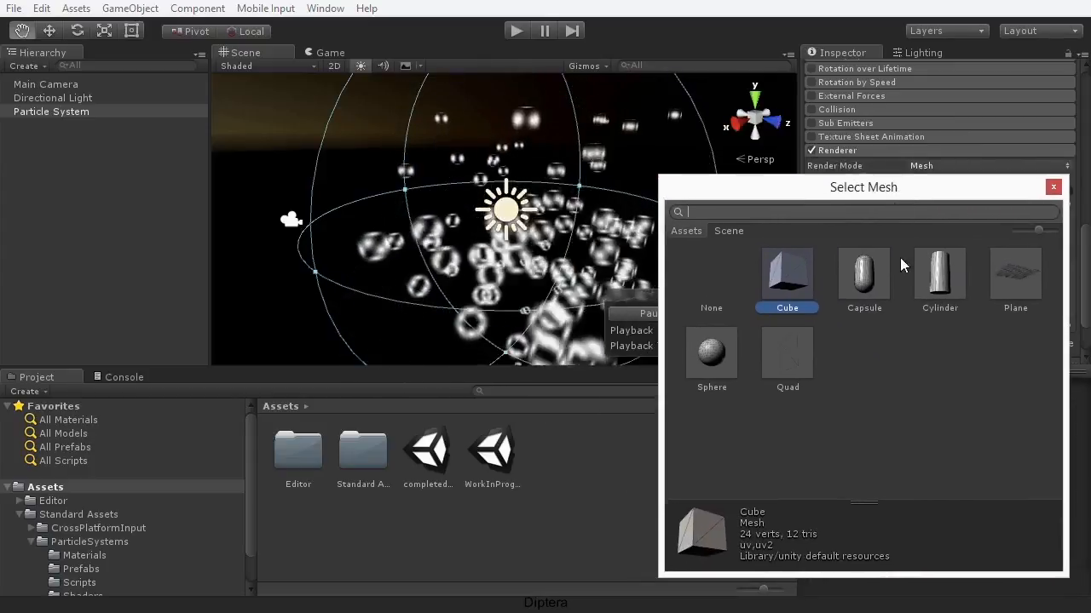
pyautogui.click(861, 287)
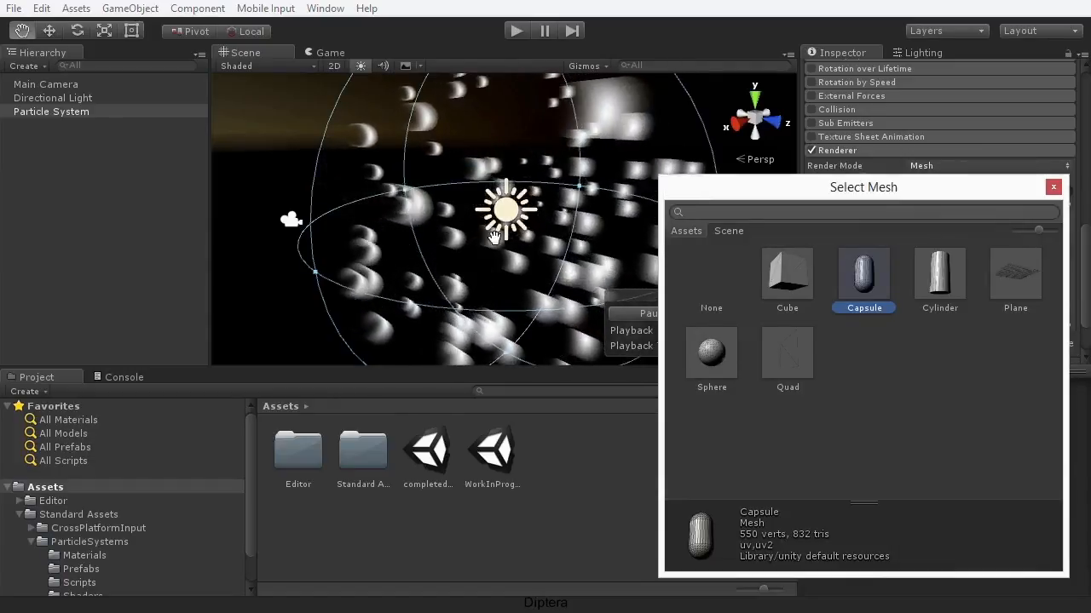
pyautogui.click(698, 342)
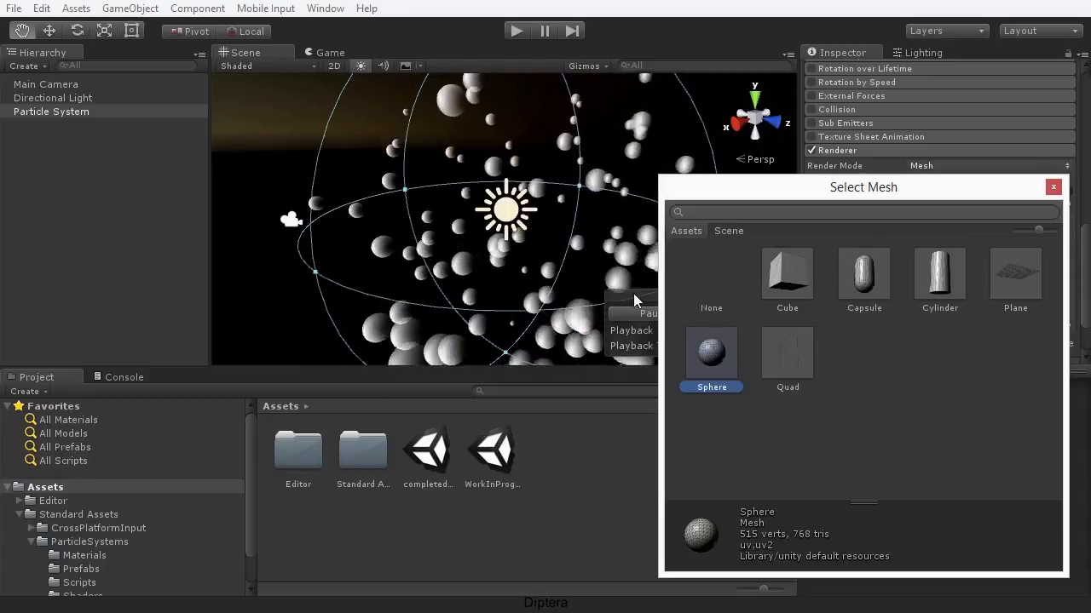
pyautogui.click(926, 267)
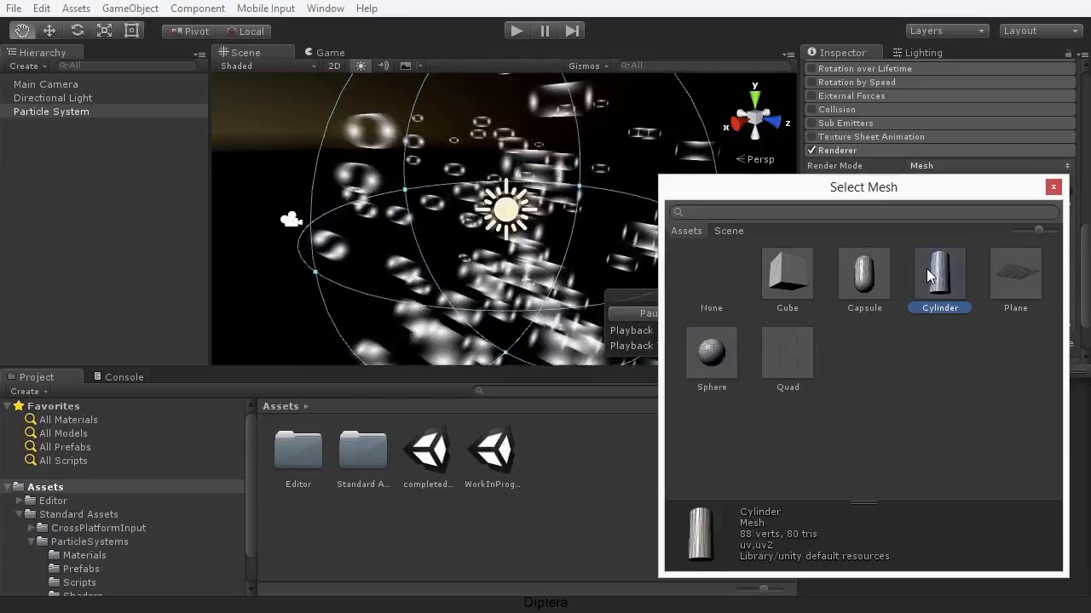
pyautogui.click(1013, 278)
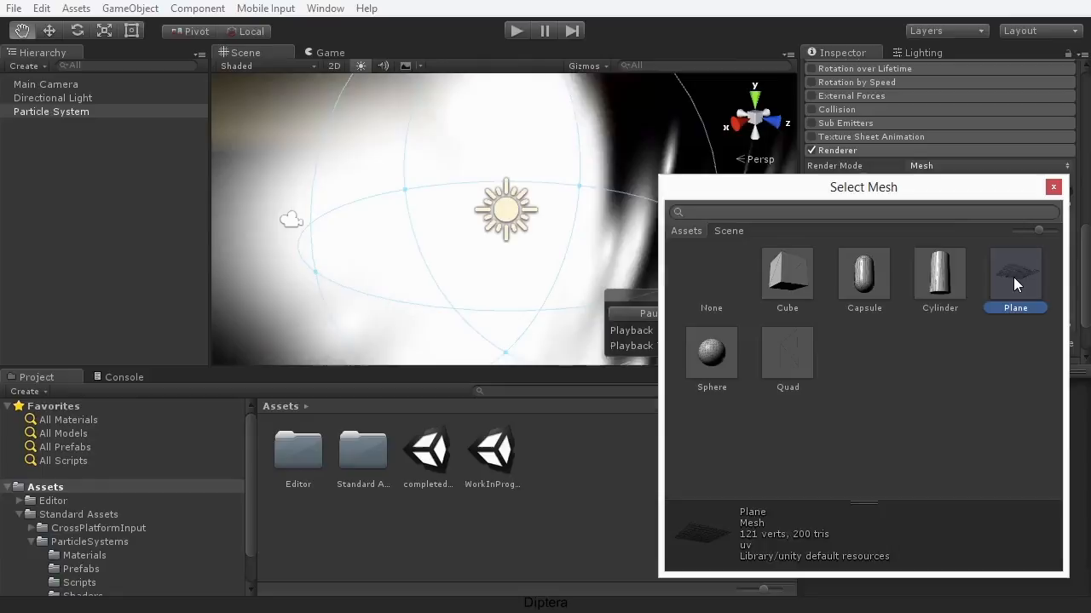
# - Close the mesh selection and set the particle Render Mode back to Billboard
pyautogui.moveTo(851, 194); pyautogui.dragTo(895, 448)
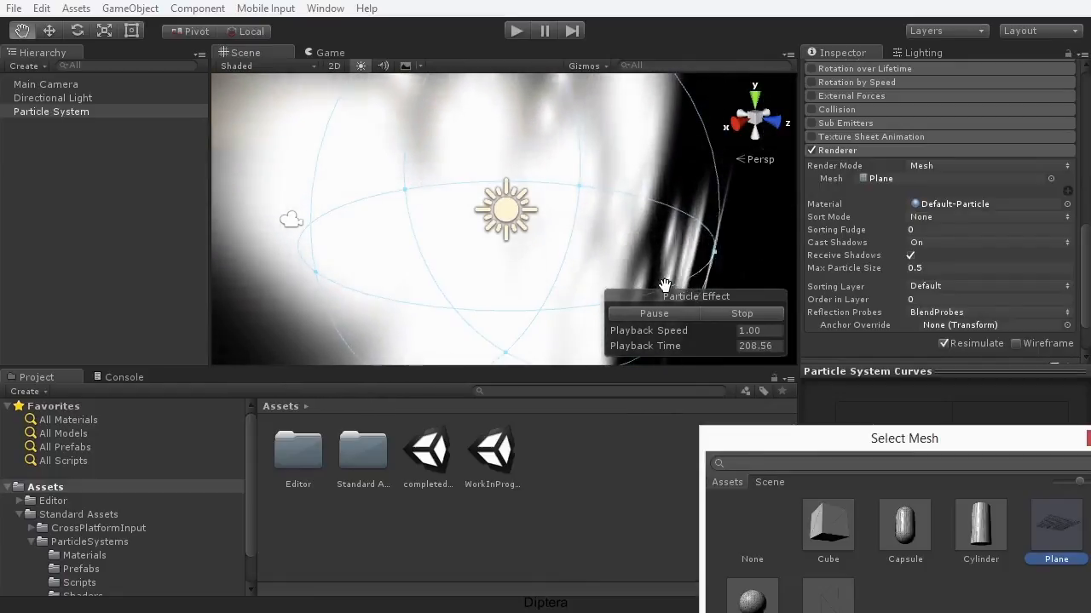
pyautogui.click(1086, 438)
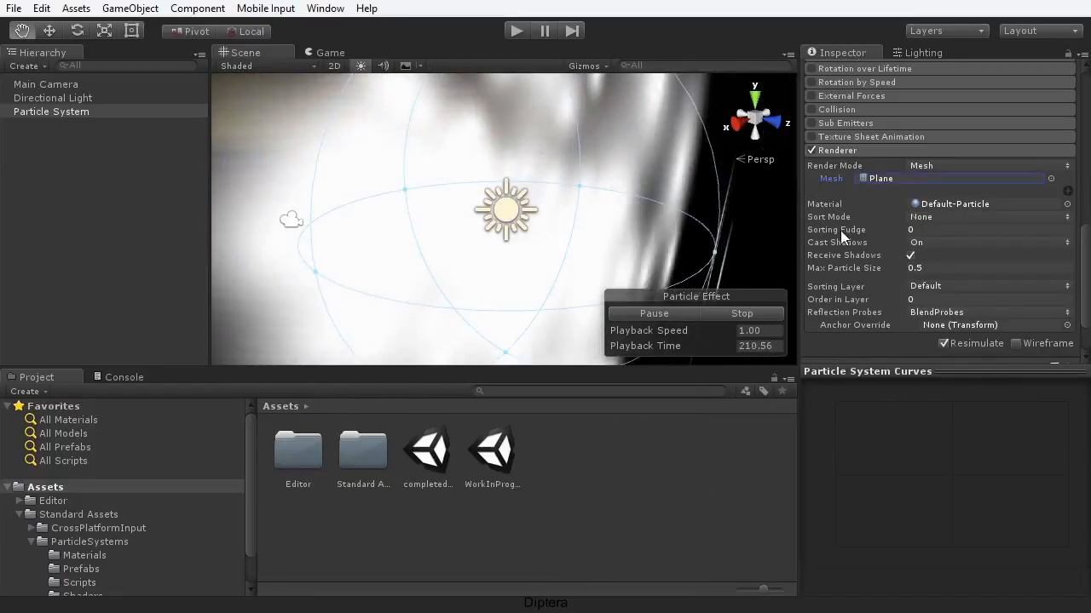
pyautogui.click(943, 166)
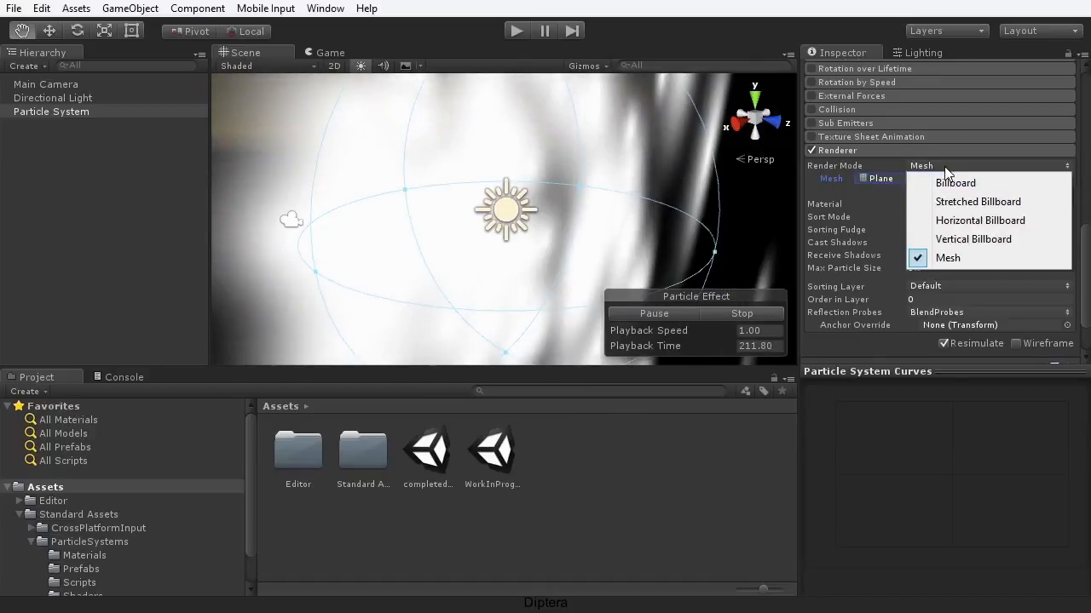
pyautogui.click(956, 183)
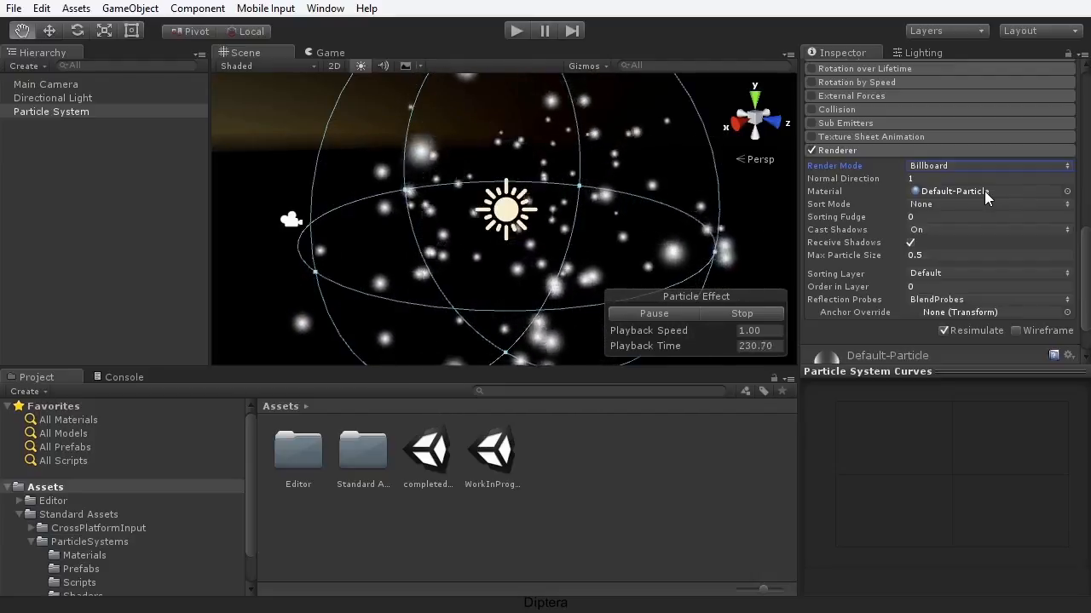
# - Open the Materials folder inside Standard Assets > ParticleSystems to browse the supplied particle materials
pyautogui.doubleClick(366, 452)
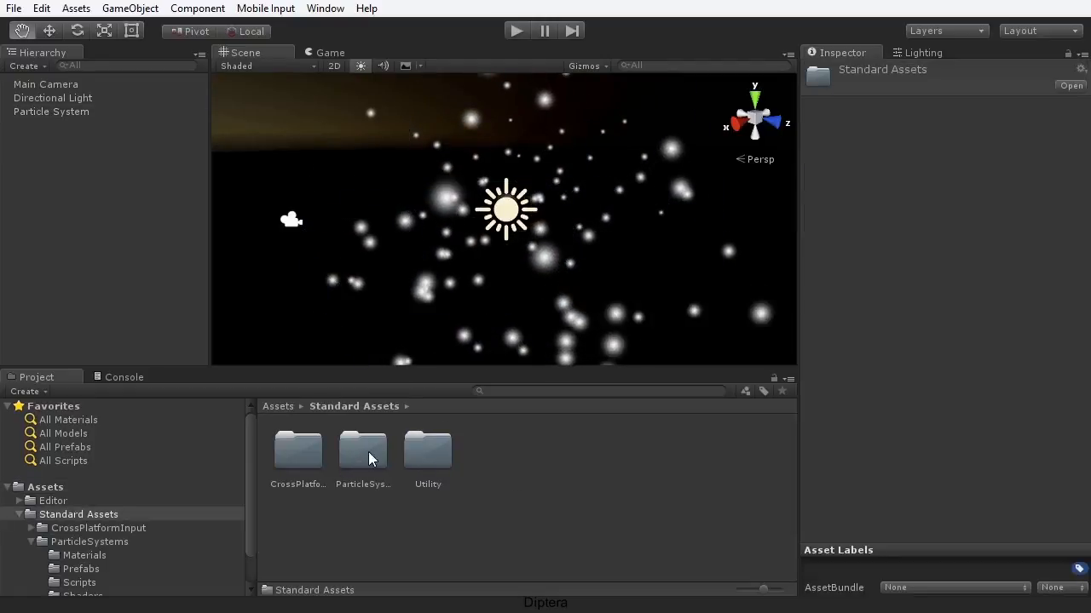
pyautogui.doubleClick(365, 452)
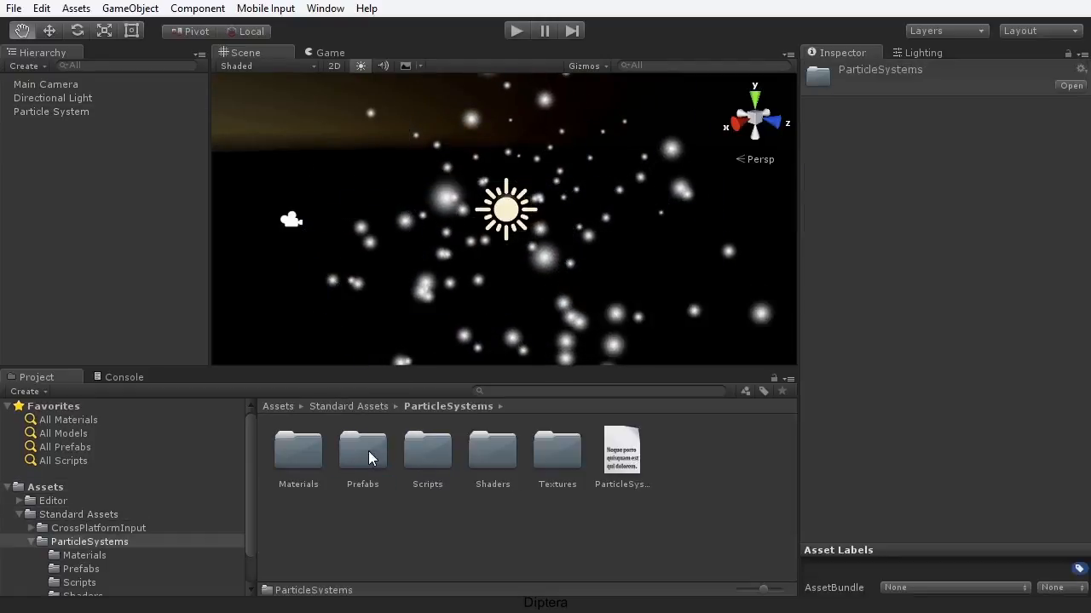
pyautogui.doubleClick(304, 455)
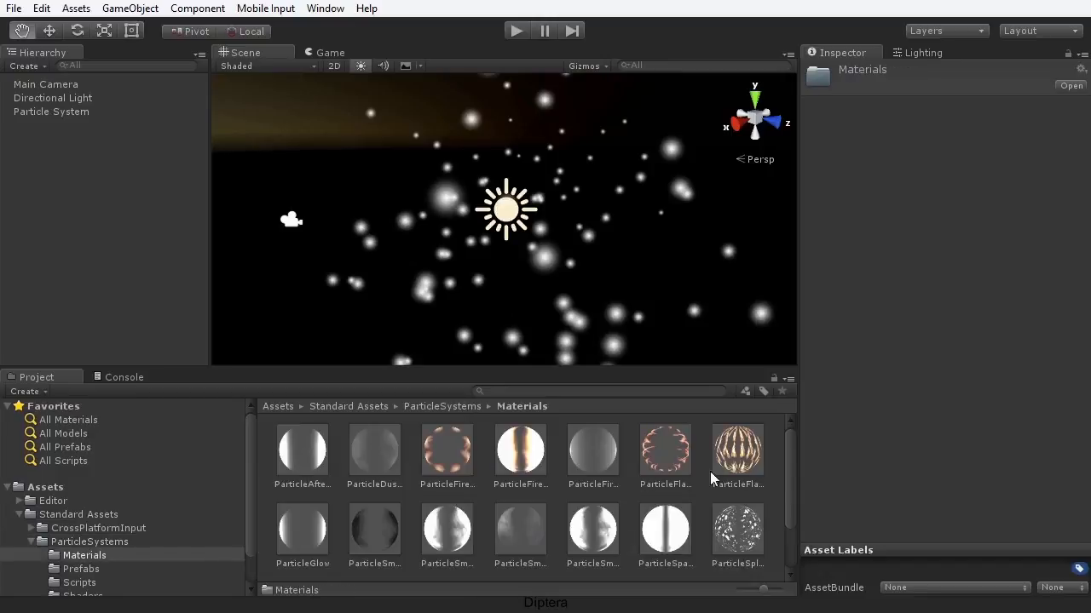
pyautogui.moveTo(790, 474)
pyautogui.mouseDown()
pyautogui.moveTo(791, 501)
pyautogui.moveTo(789, 462)
pyautogui.mouseUp()
# - Inspect the ParticleFireball material's shader settings and rotate its preview sphere to view the texture from other angles
pyautogui.click(454, 456)
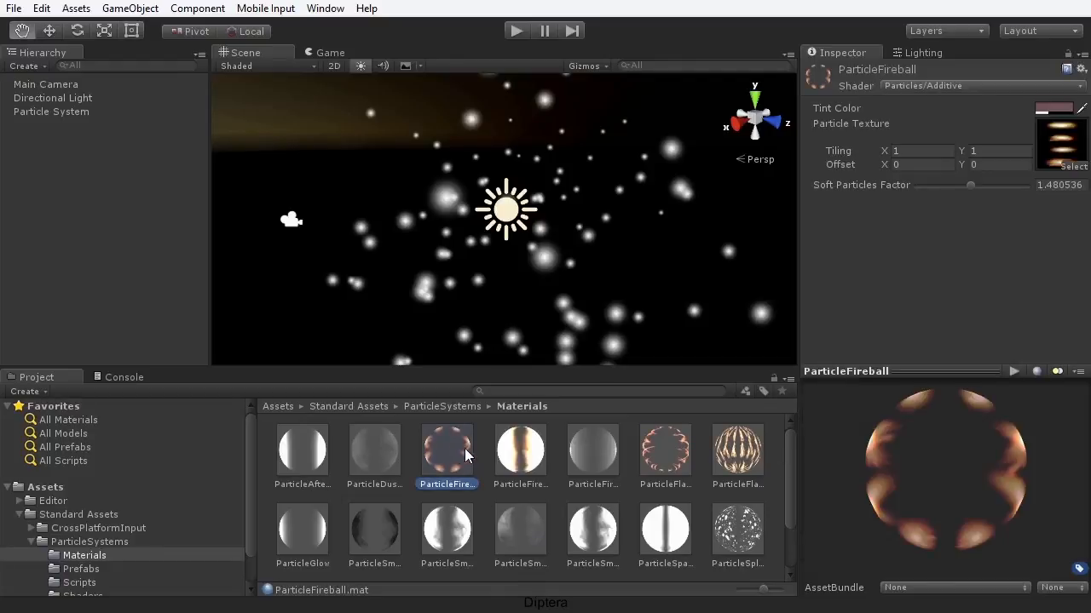
pyautogui.moveTo(964, 468); pyautogui.dragTo(920, 460)
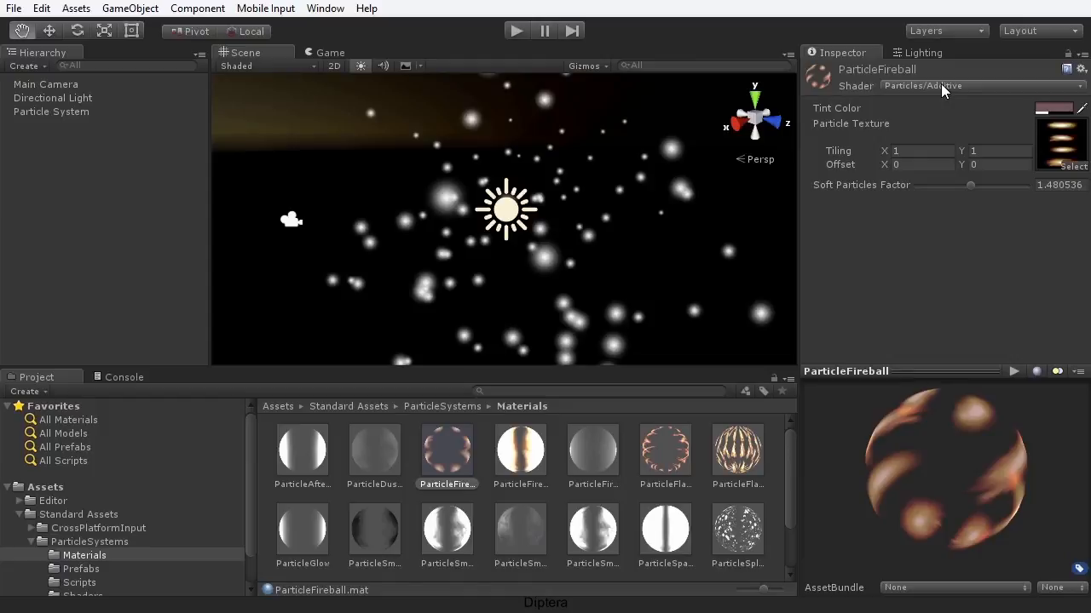
pyautogui.moveTo(935, 473); pyautogui.dragTo(898, 457)
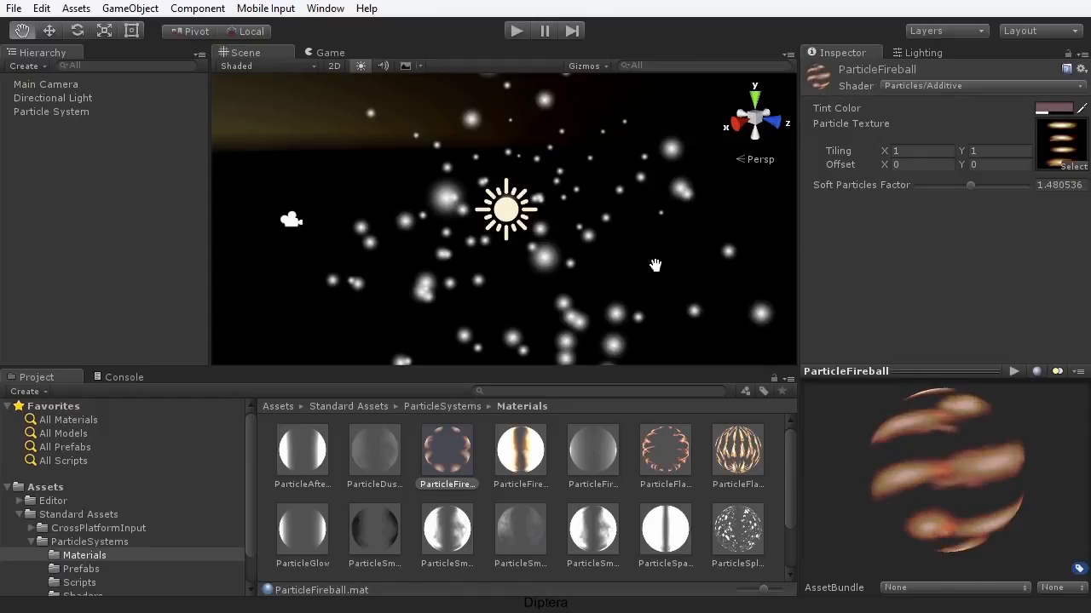
# - Examine the shaders, textures and previews of the other particle materials, including ParticleFirecloud, ParticleFlames, ParticleSpark and ParticleSmokeVertlit
pyautogui.click(522, 460)
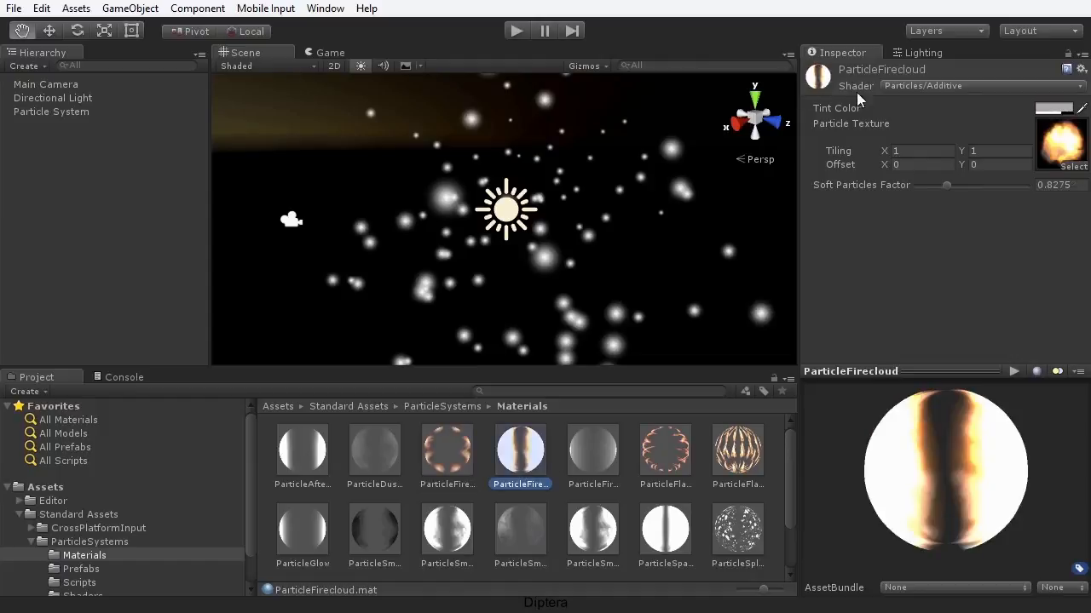
pyautogui.click(609, 464)
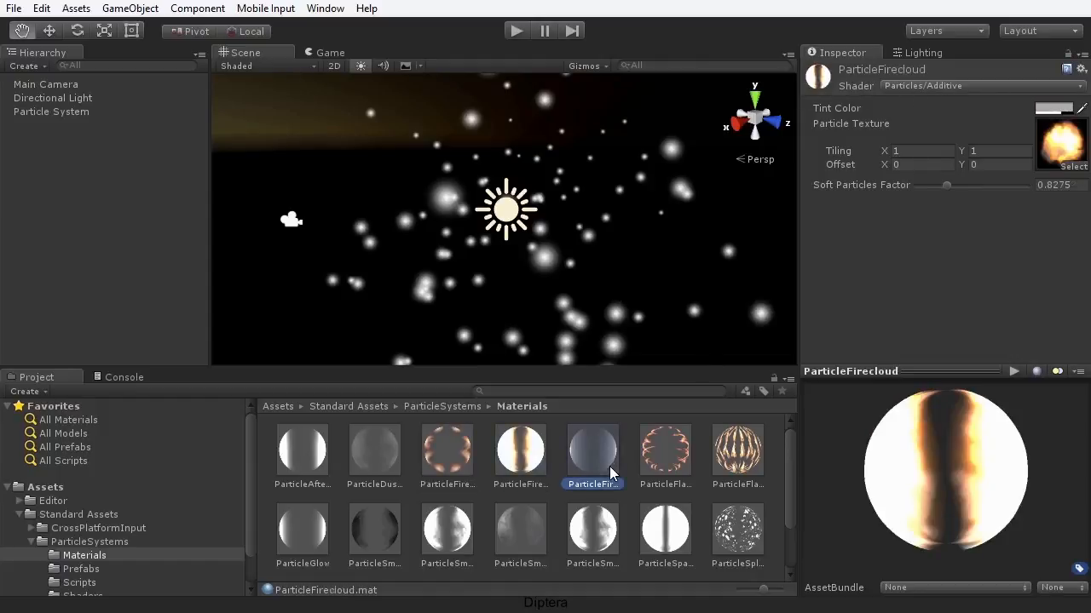
pyautogui.click(679, 461)
pyautogui.click(734, 455)
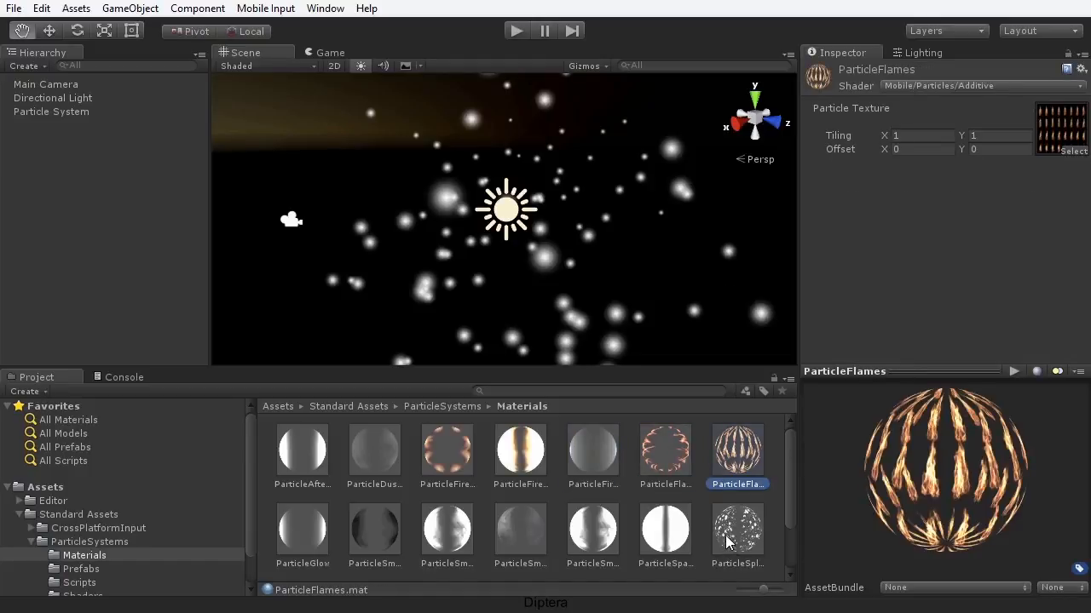
pyautogui.click(729, 542)
pyautogui.click(675, 537)
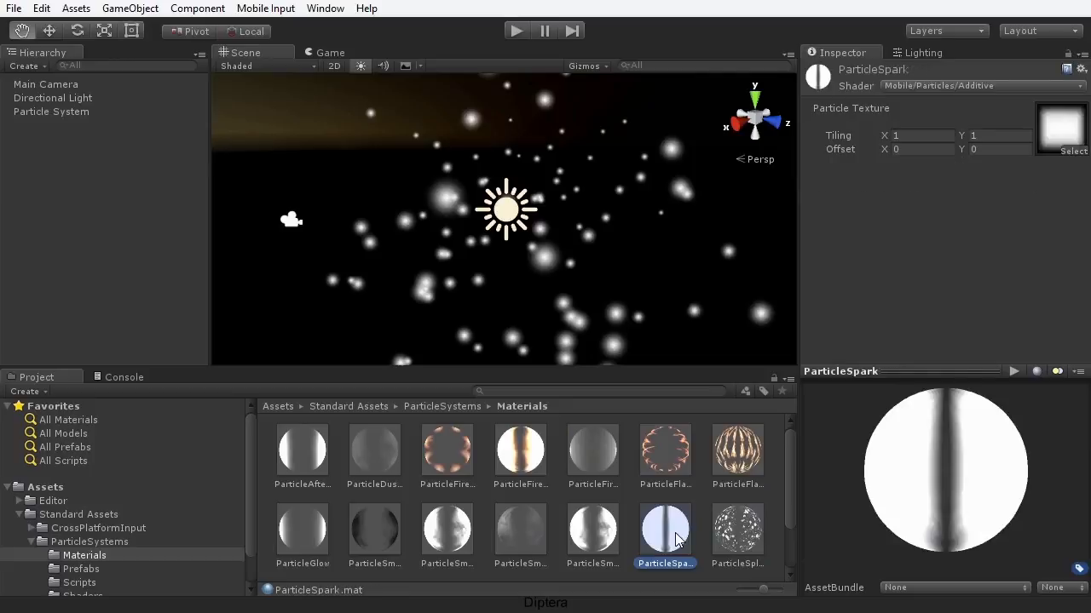
pyautogui.click(594, 537)
pyautogui.click(532, 539)
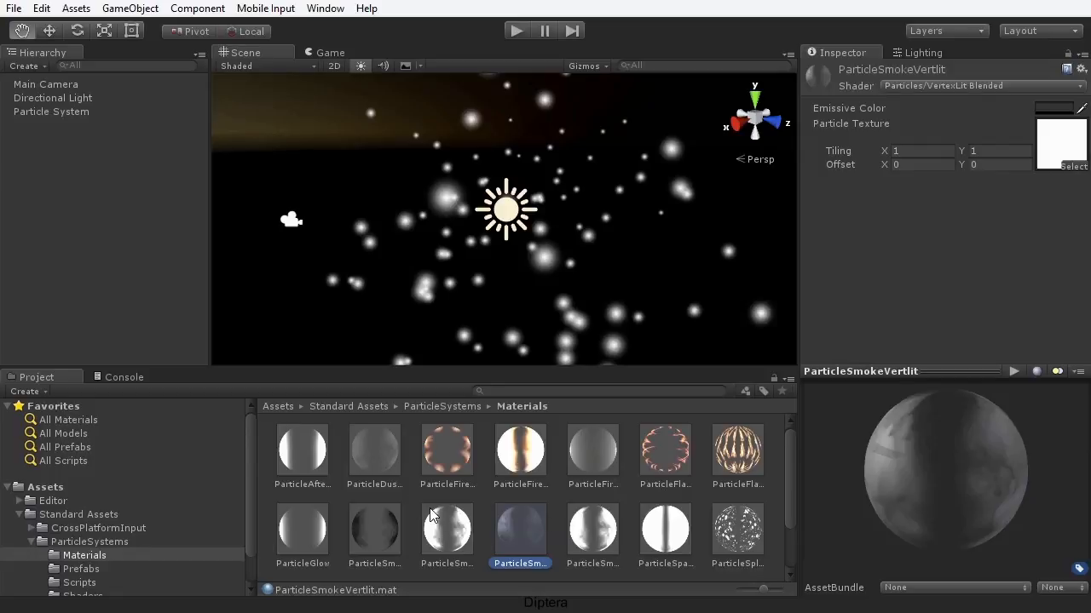
# - Assign the ParticleAfterburner material to the Particle System's renderer and set Cast Shadows to Off
pyautogui.click(303, 460)
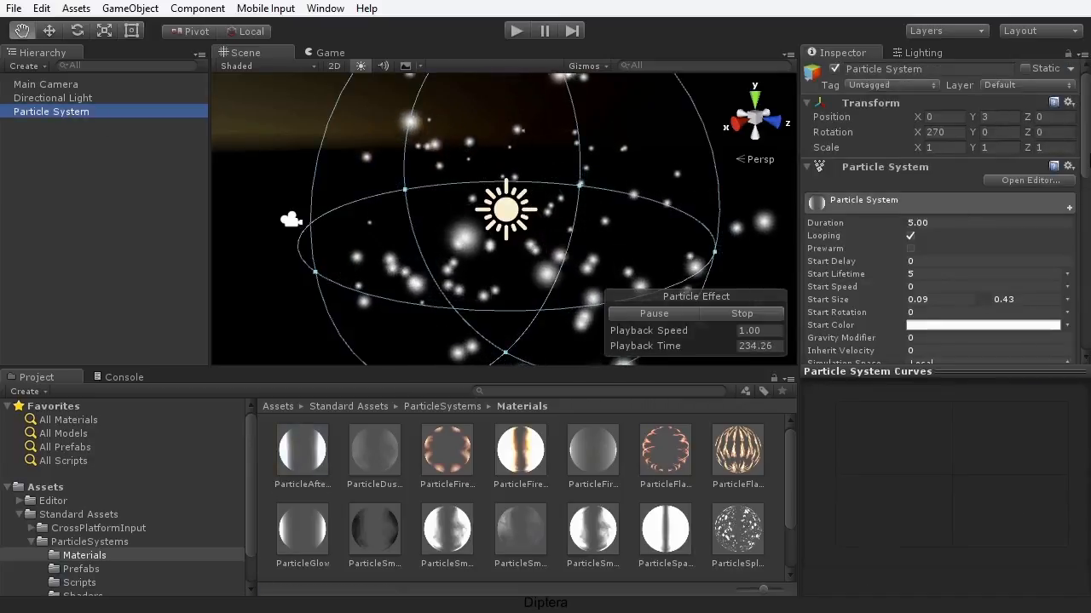
pyautogui.moveTo(1084, 115); pyautogui.dragTo(1084, 202)
pyautogui.scroll(-8, 855, 132)
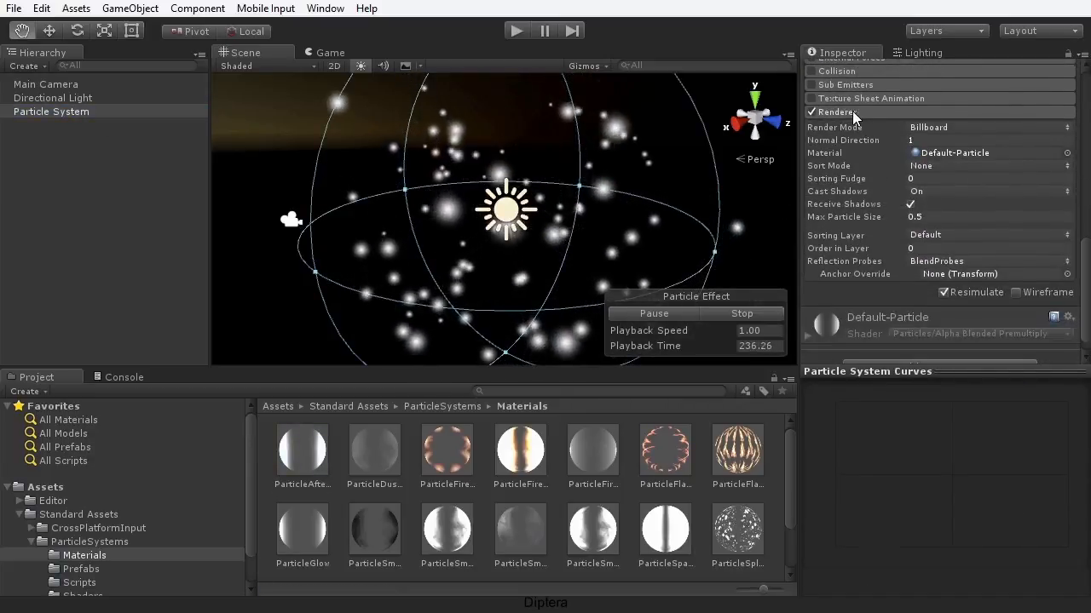
pyautogui.moveTo(302, 450); pyautogui.dragTo(946, 150)
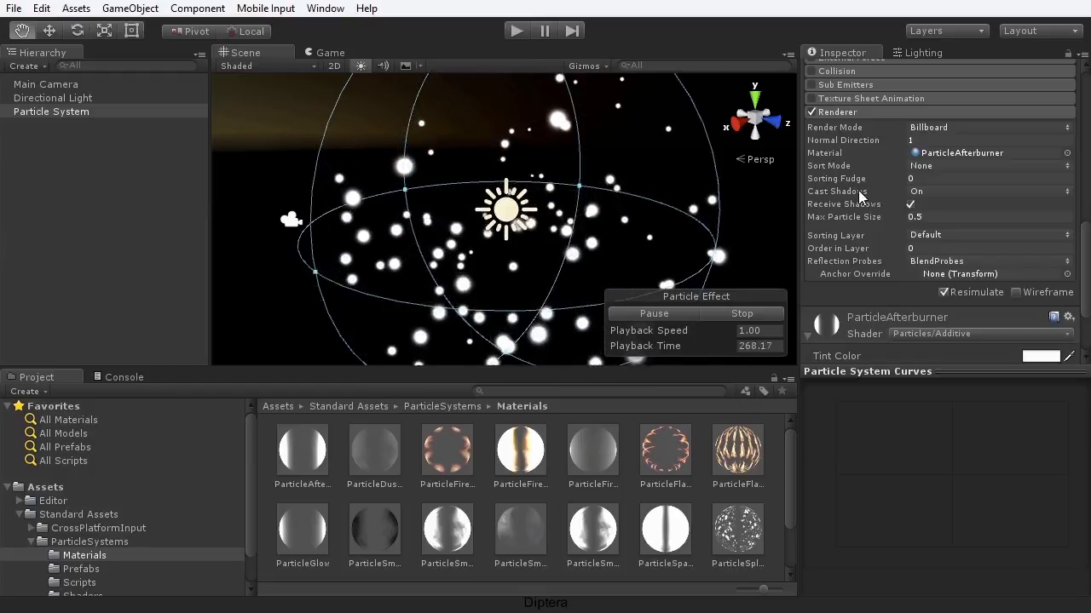
pyautogui.click(938, 190)
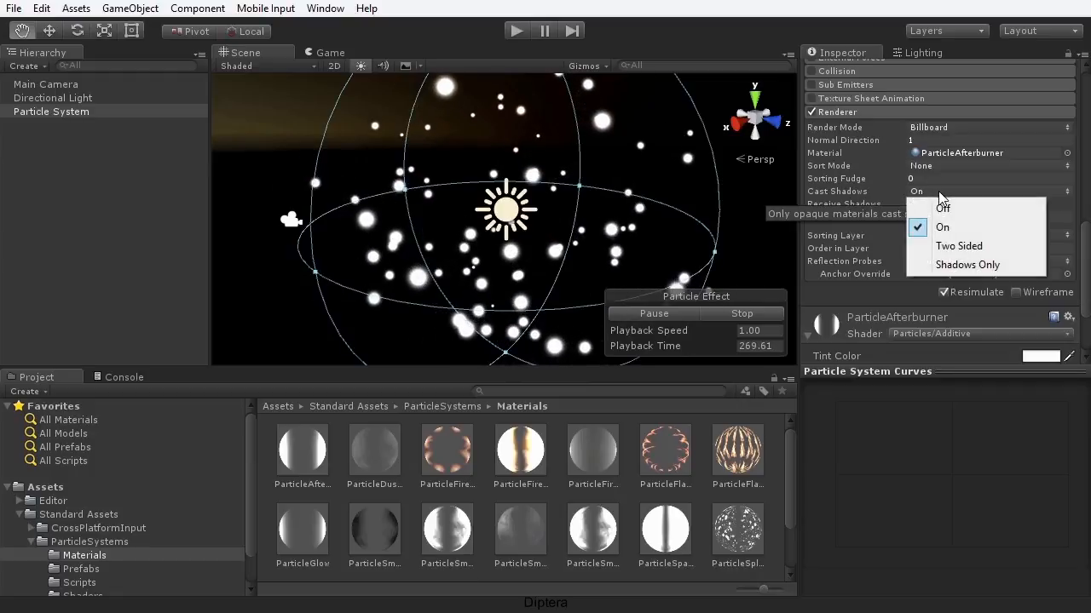
pyautogui.click(961, 211)
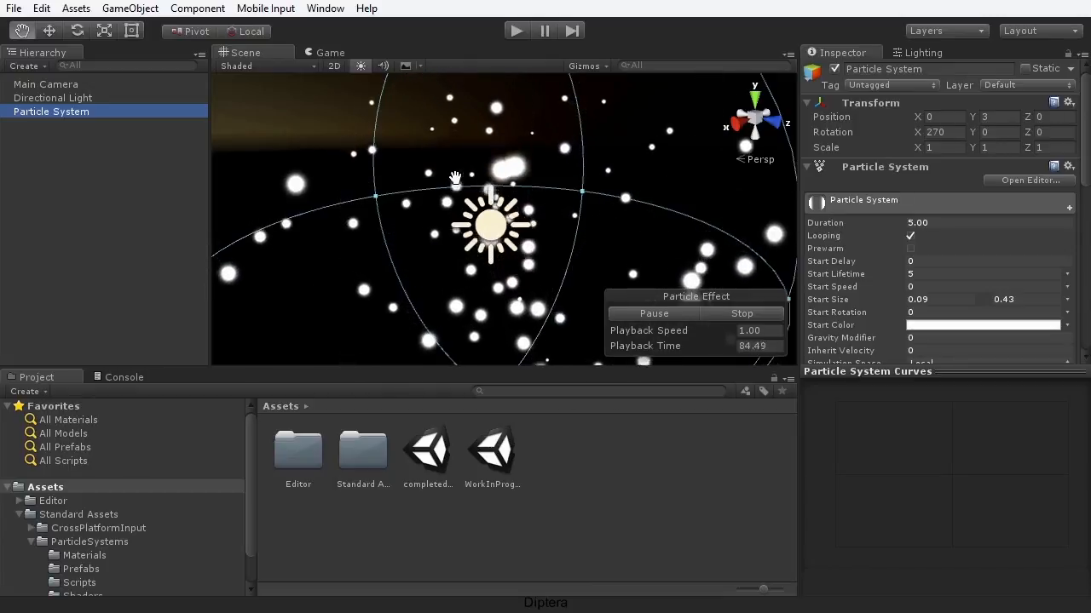
# - Examine the Particle System's particles in the scene from different angles and distances
pyautogui.moveTo(438, 210); pyautogui.dragTo(433, 214)
pyautogui.scroll(-5, 433, 214)
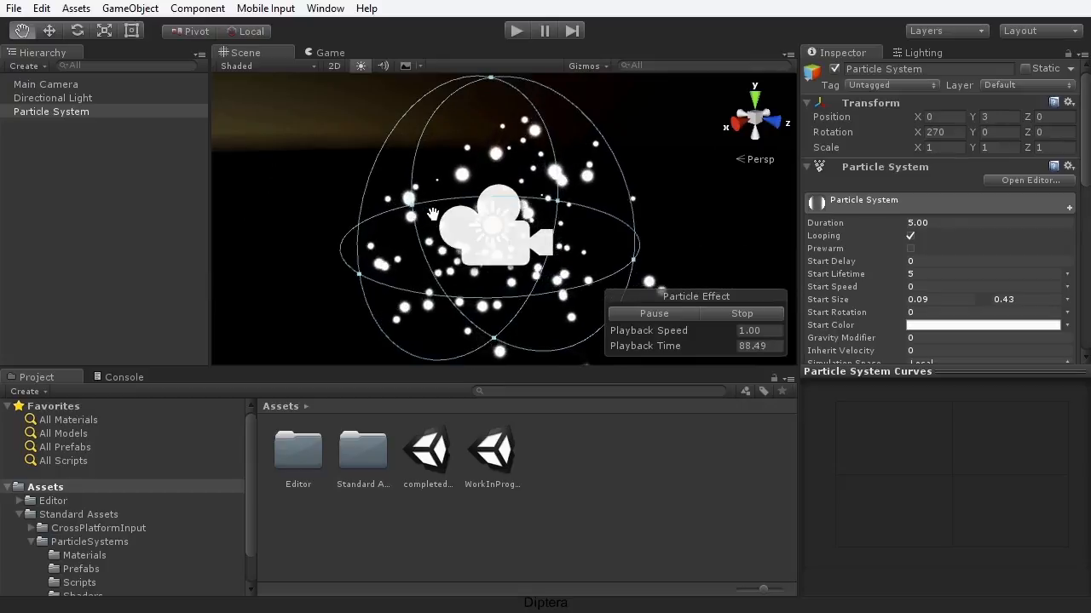
pyautogui.keyDown('alt'); pyautogui.moveTo(467, 203); pyautogui.dragTo(567, 172); pyautogui.keyUp('alt')
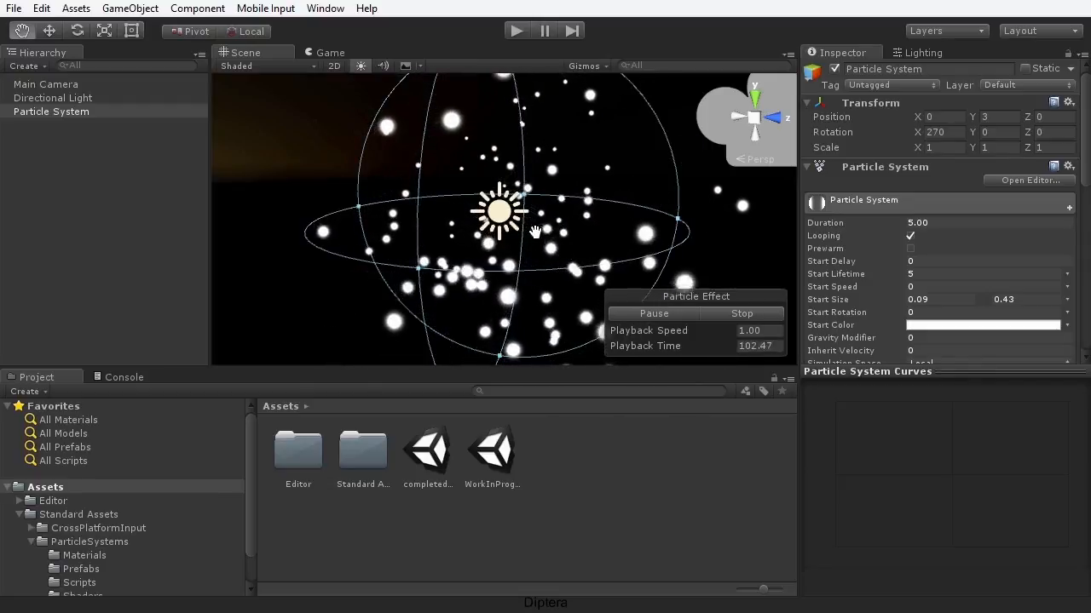
pyautogui.scroll(5, 504, 234)
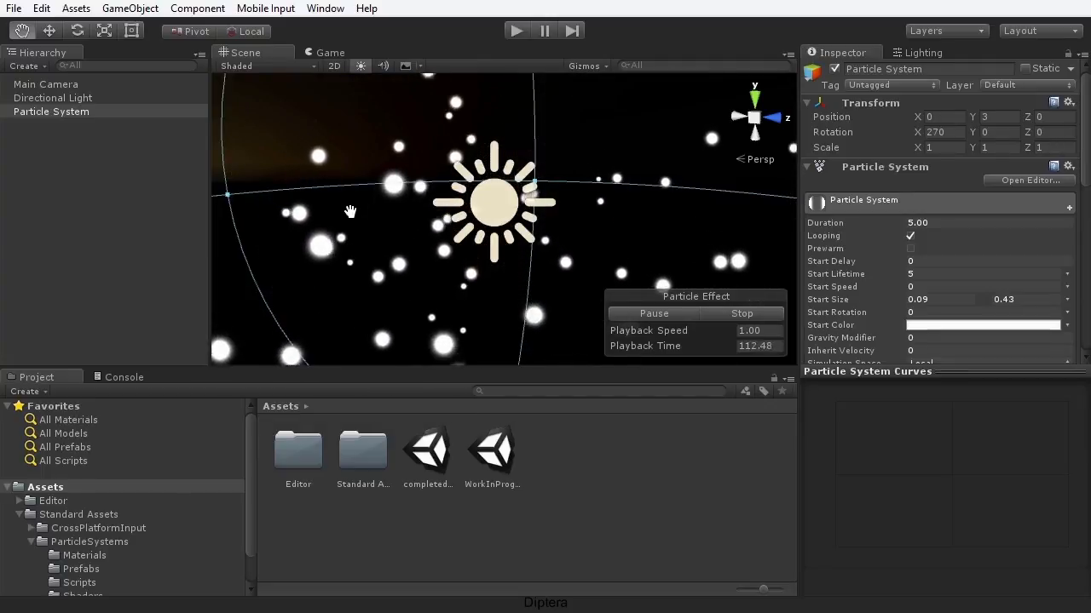
pyautogui.press('f')
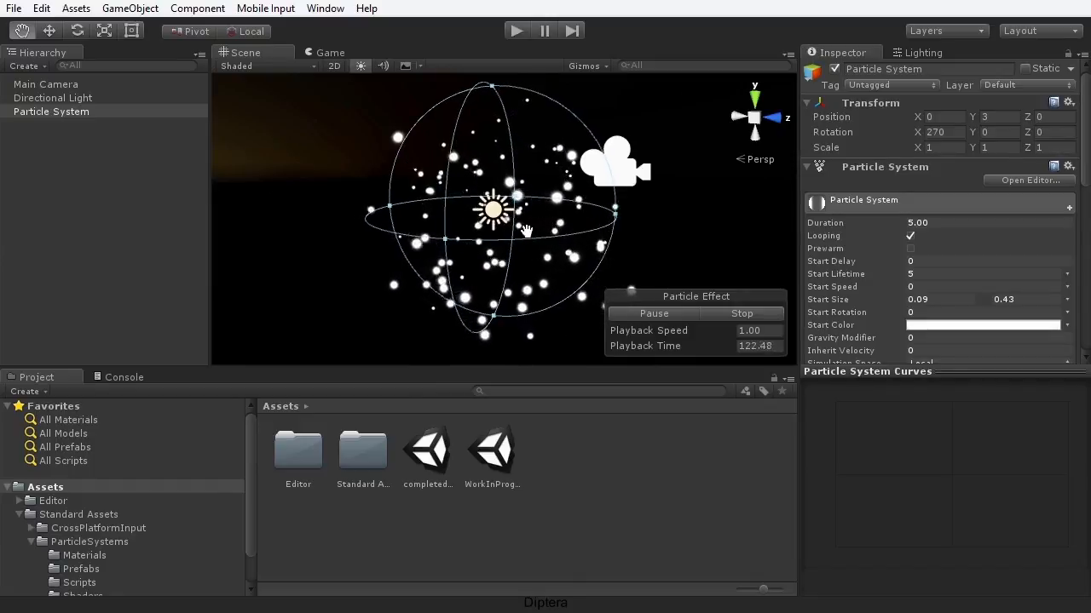
pyautogui.scroll(2, 526, 230)
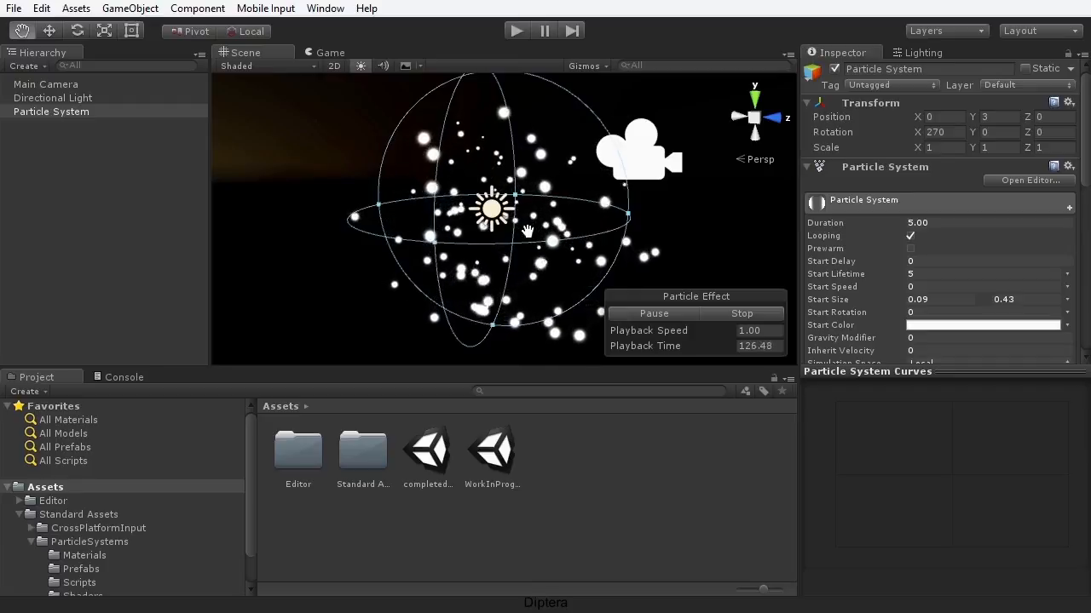
pyautogui.moveTo(537, 245); pyautogui.dragTo(527, 236)
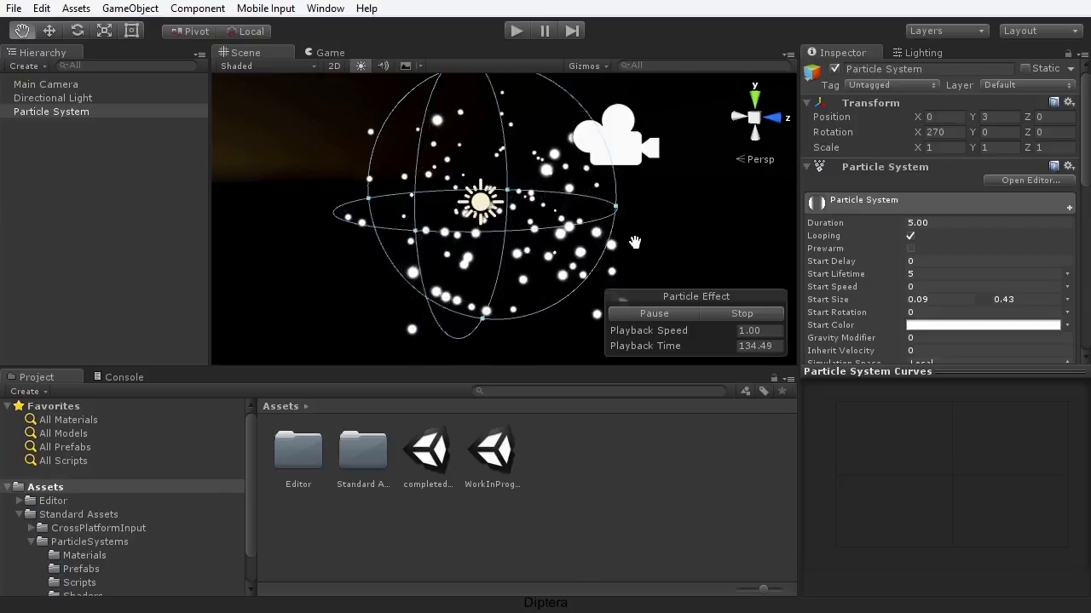
pyautogui.moveTo(577, 230); pyautogui.dragTo(572, 240)
pyautogui.scroll(1, 583, 240)
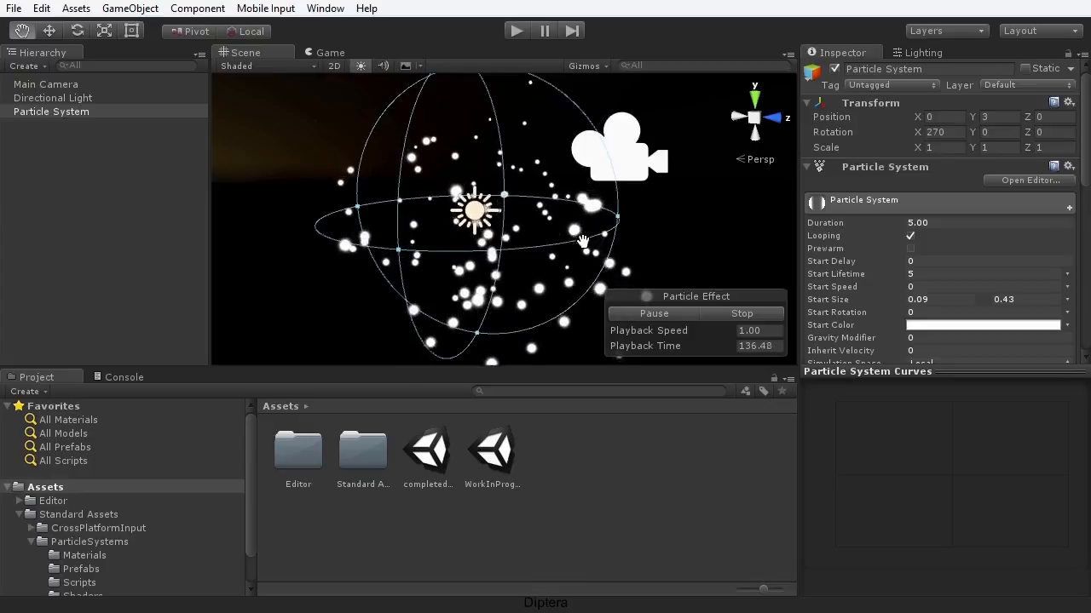
pyautogui.scroll(2, 546, 233)
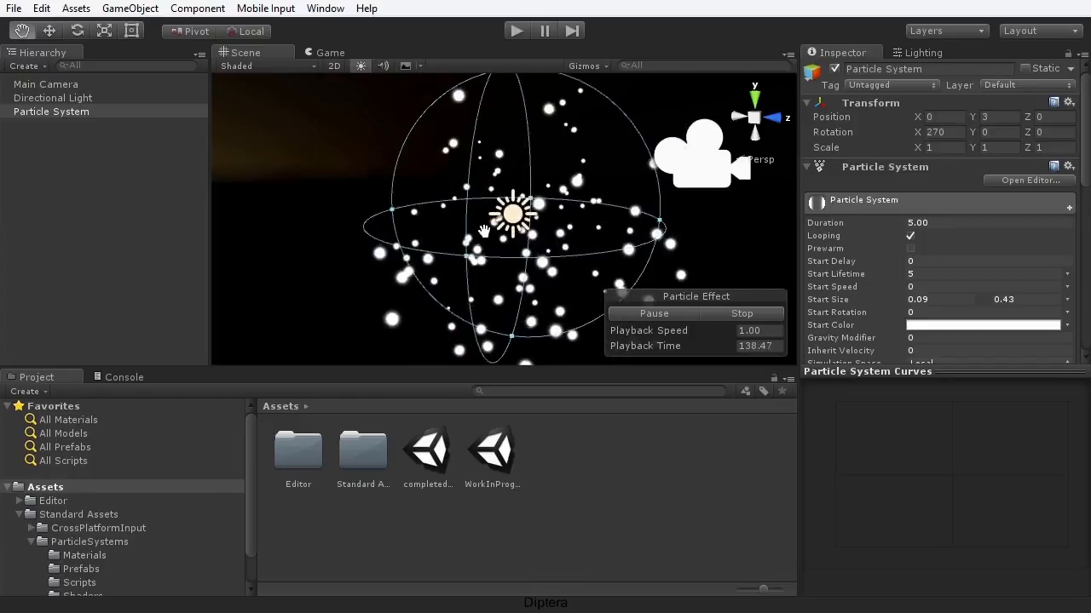
pyautogui.moveTo(547, 234); pyautogui.dragTo(514, 223)
# - Enable and expand the Color over Lifetime module of the Particle System
pyautogui.moveTo(1087, 174); pyautogui.dragTo(1086, 268)
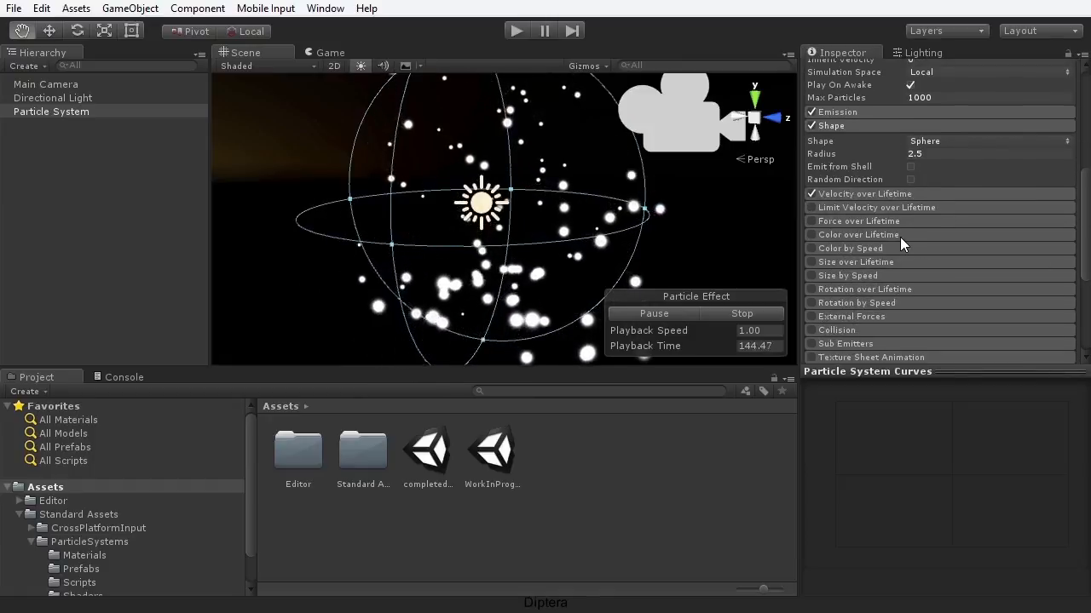
pyautogui.click(811, 234)
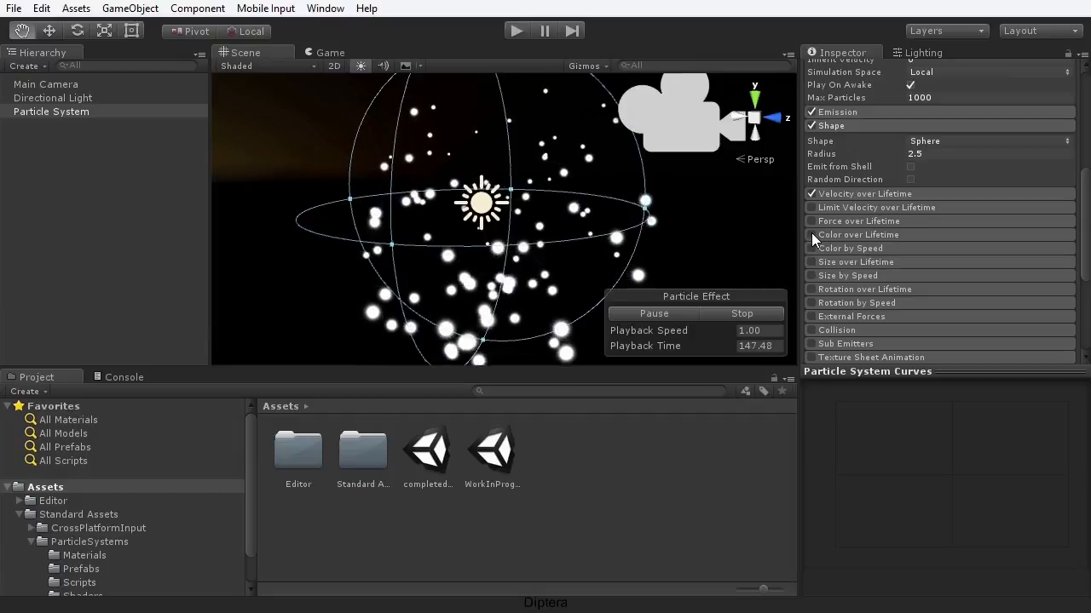
pyautogui.click(916, 235)
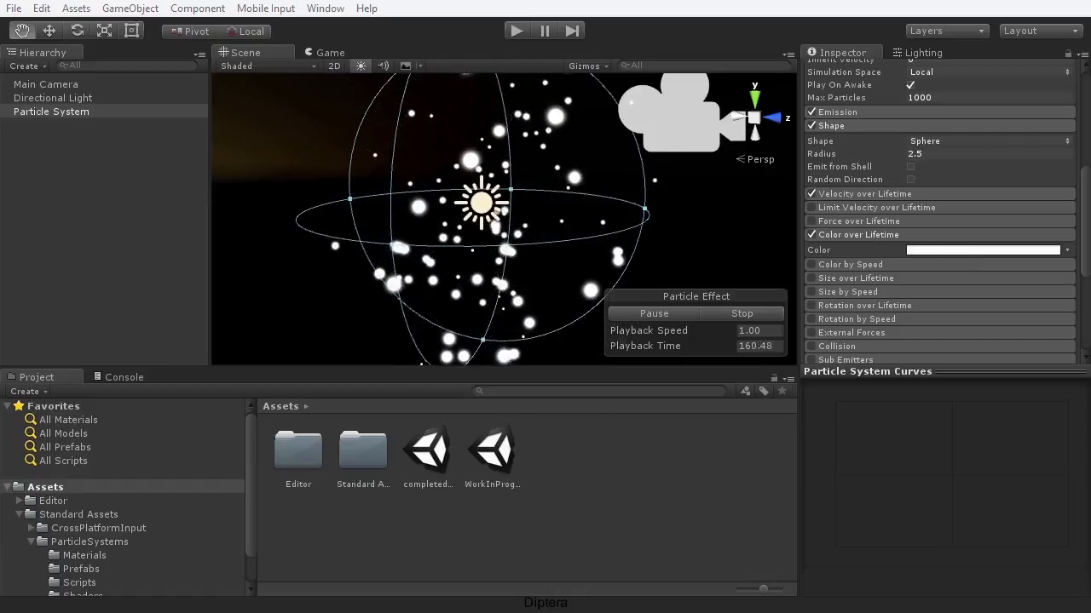
# - Set the alpha of the start and end keys in the Color over Lifetime gradient to 0
pyautogui.click(980, 250)
pyautogui.moveTo(669, 215); pyautogui.dragTo(891, 191)
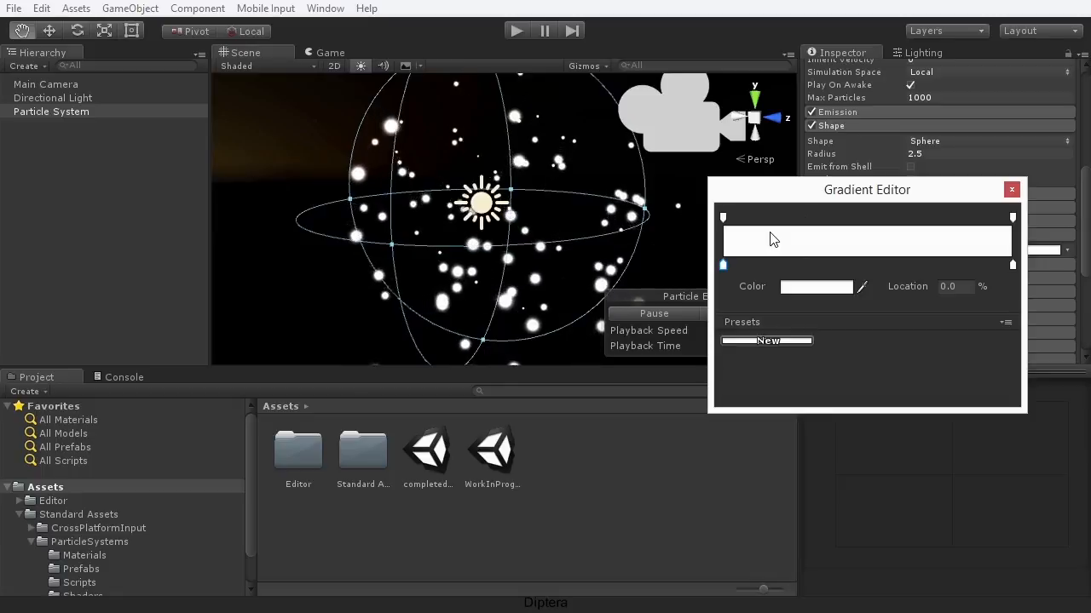
pyautogui.click(723, 218)
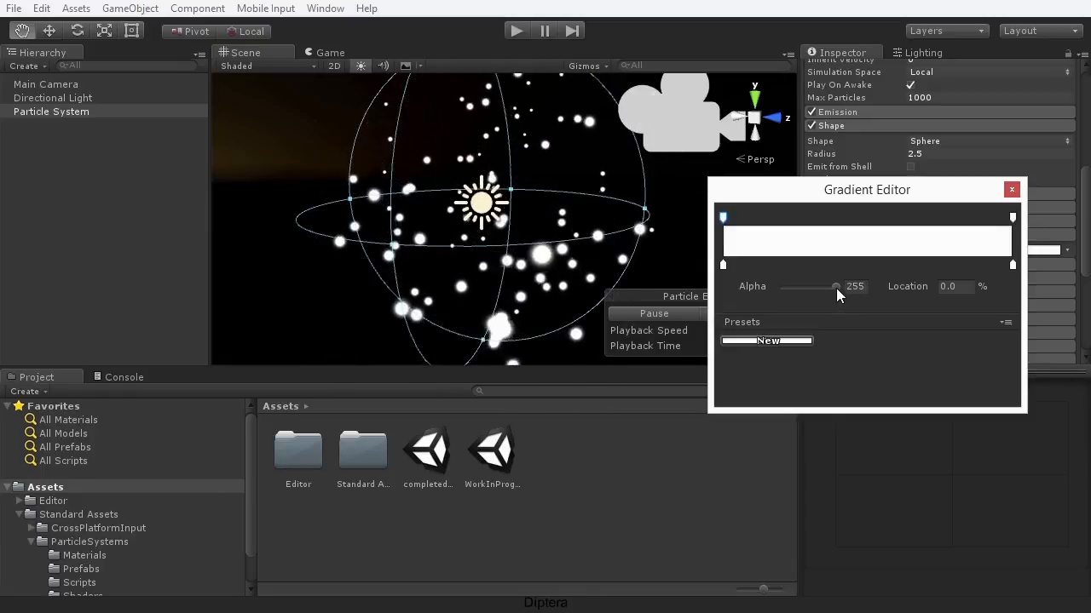
pyautogui.moveTo(836, 288); pyautogui.dragTo(749, 290)
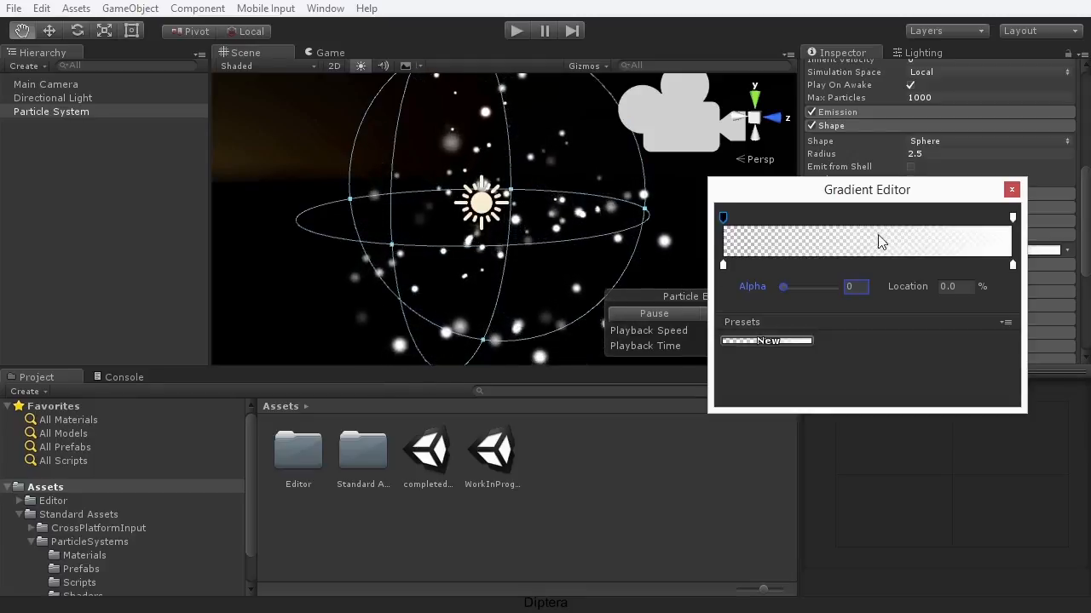
pyautogui.click(1013, 218)
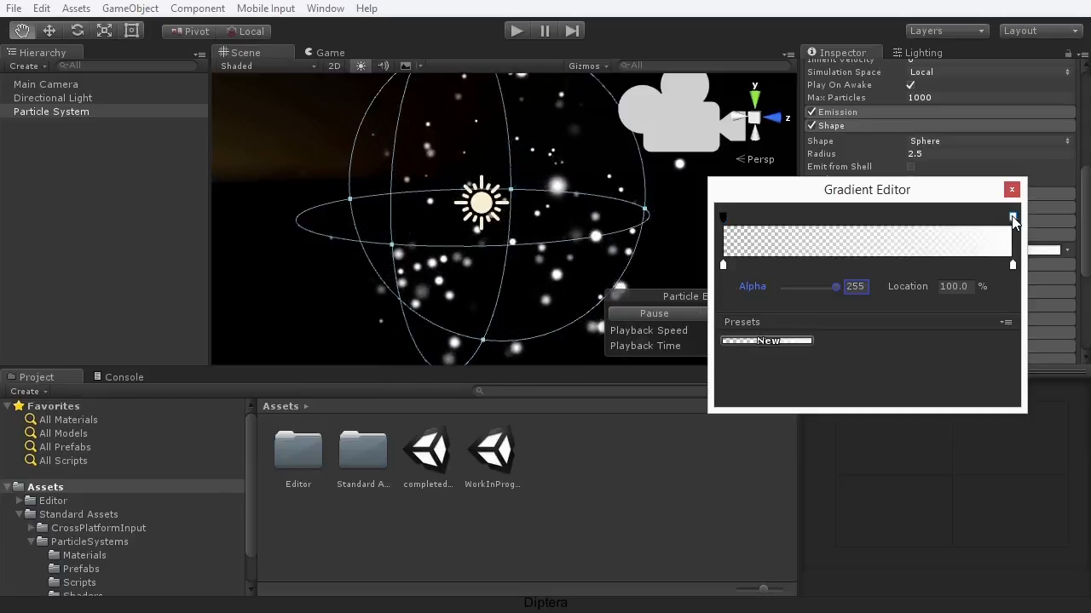
pyautogui.moveTo(838, 286); pyautogui.dragTo(750, 300)
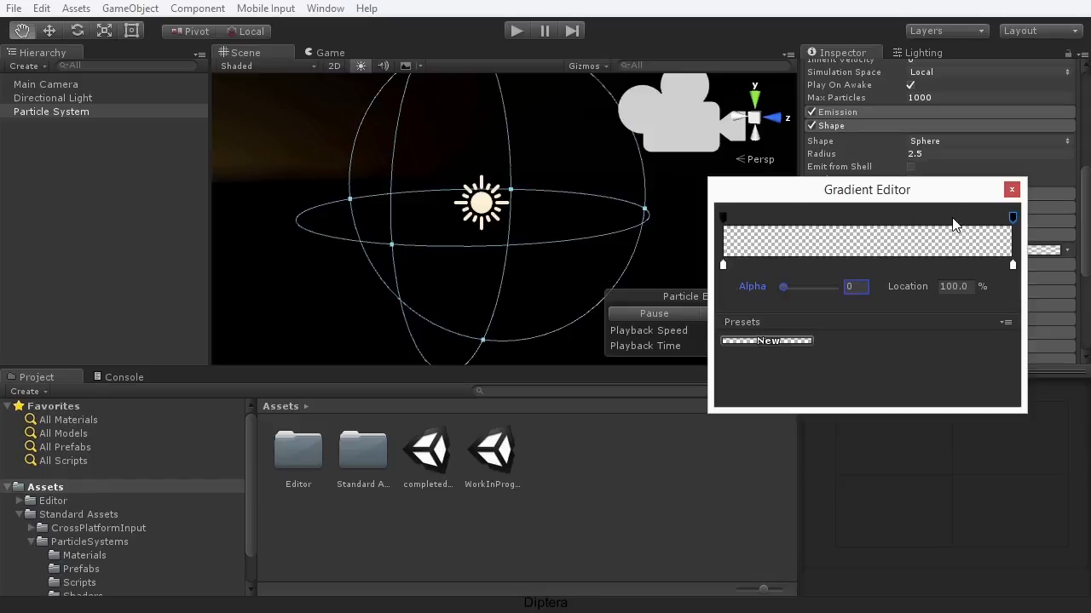
# - Add two alpha keys to the gradient at about 11.8% and 86.8%, each with full alpha of 255
pyautogui.moveTo(771, 217)
pyautogui.mouseDown()
pyautogui.moveTo(759, 217)
pyautogui.moveTo(765, 237)
pyautogui.moveTo(760, 224)
pyautogui.mouseUp()
pyautogui.moveTo(937, 222); pyautogui.dragTo(977, 227)
pyautogui.moveTo(784, 288); pyautogui.dragTo(854, 287)
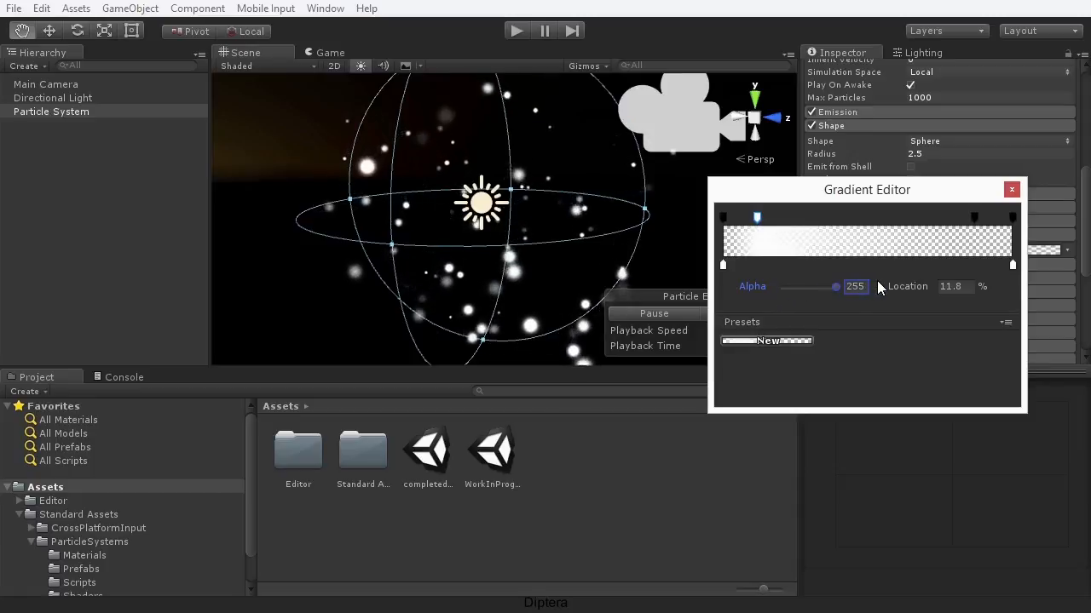
pyautogui.click(975, 219)
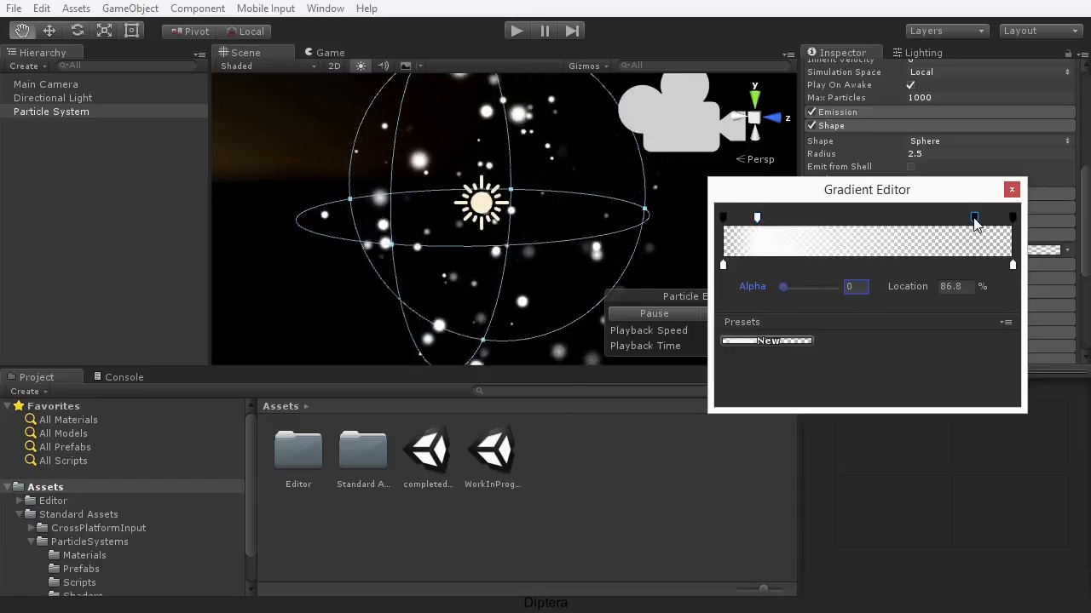
pyautogui.moveTo(785, 287); pyautogui.dragTo(845, 286)
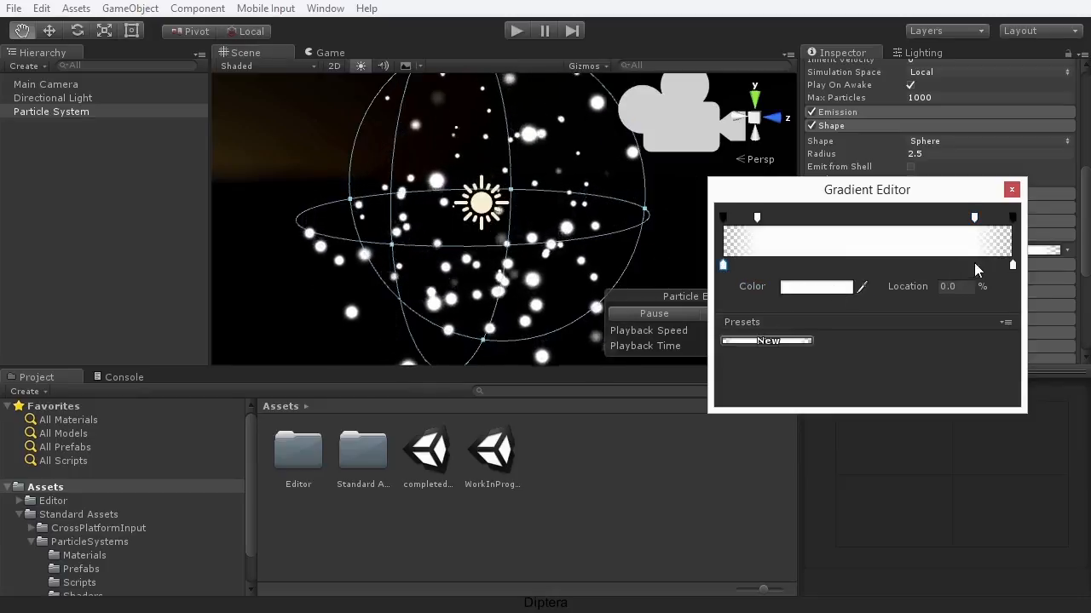
# - Add a pink colour key (RGB 244, 133, 227) at about 50.6% of the gradient and close the Gradient Editor
pyautogui.click(1013, 266)
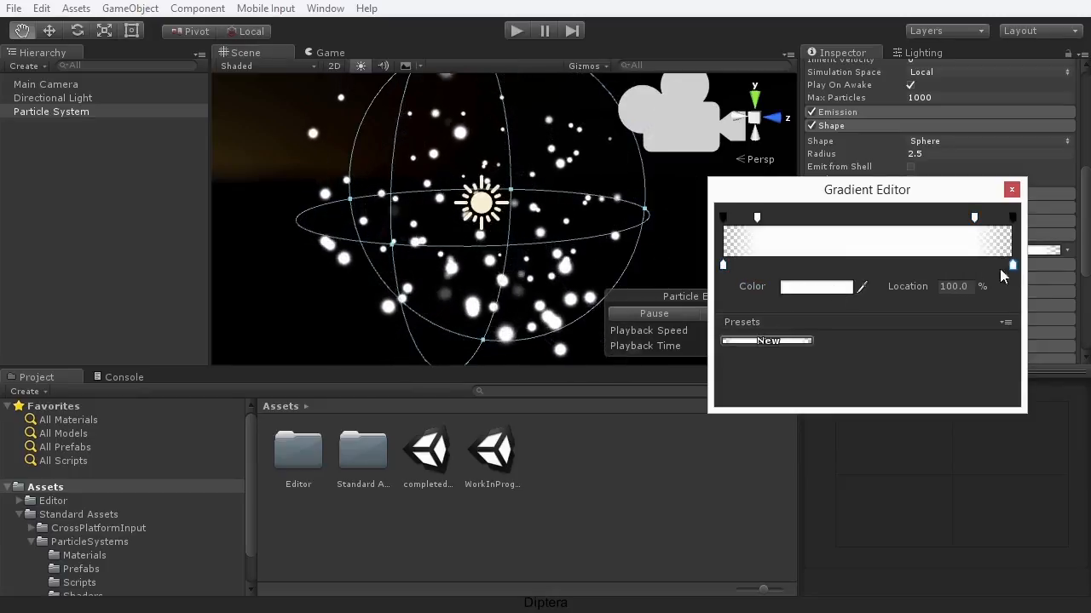
pyautogui.click(852, 266)
pyautogui.moveTo(852, 267); pyautogui.dragTo(869, 268)
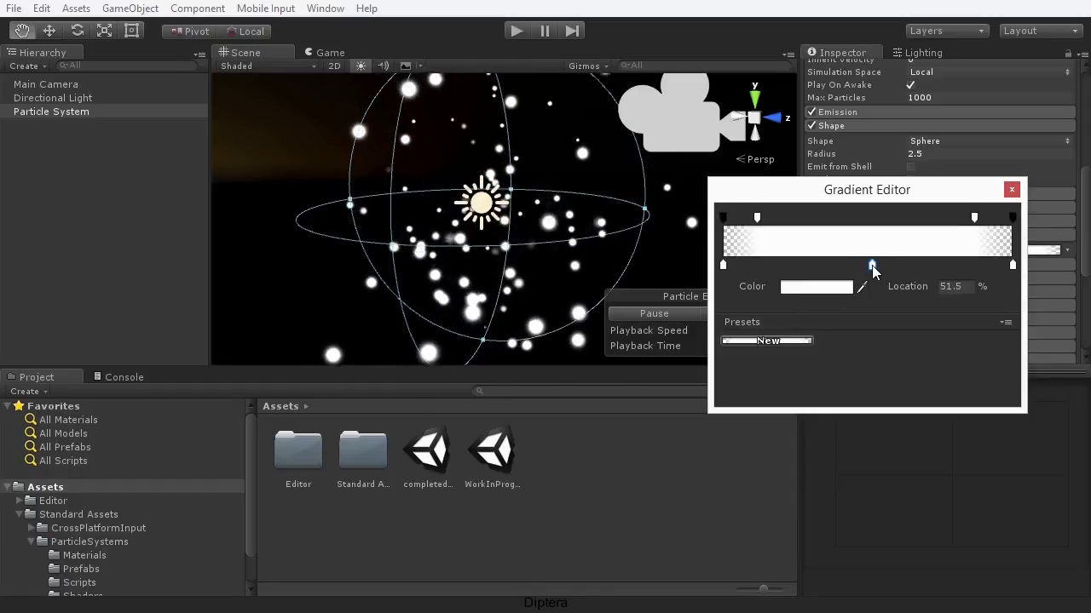
pyautogui.click(814, 290)
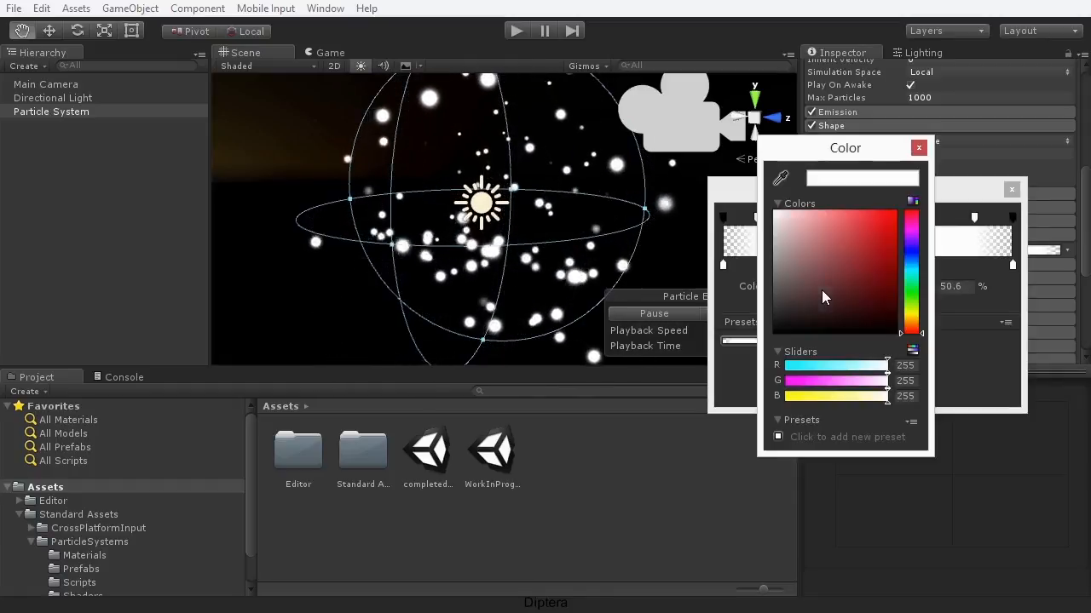
pyautogui.click(911, 230)
pyautogui.moveTo(834, 251); pyautogui.dragTo(830, 219)
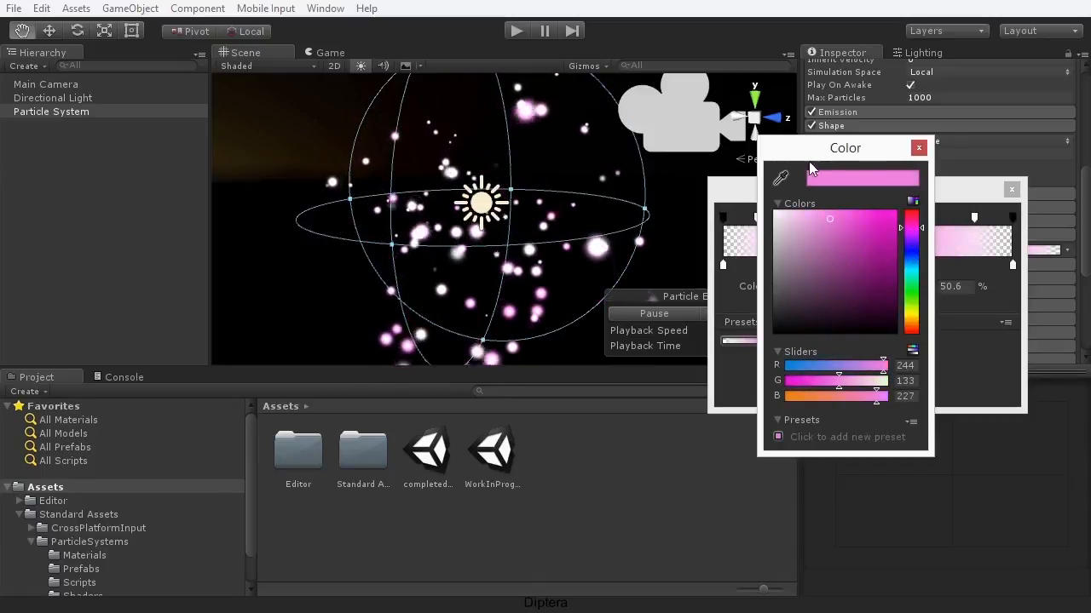
pyautogui.click(918, 147)
pyautogui.moveTo(990, 187); pyautogui.dragTo(994, 168)
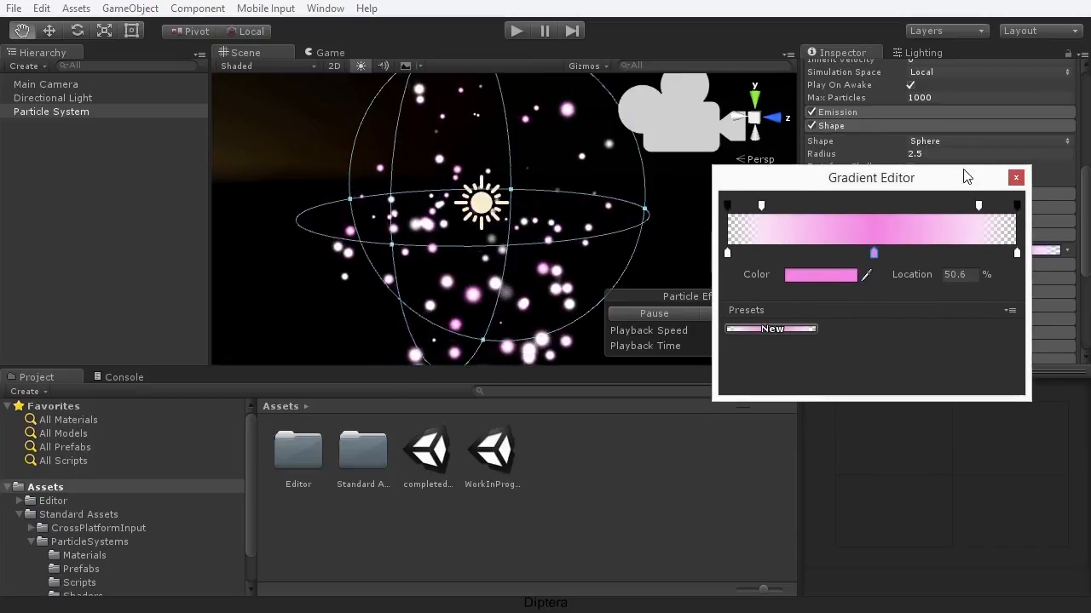
pyautogui.click(1015, 170)
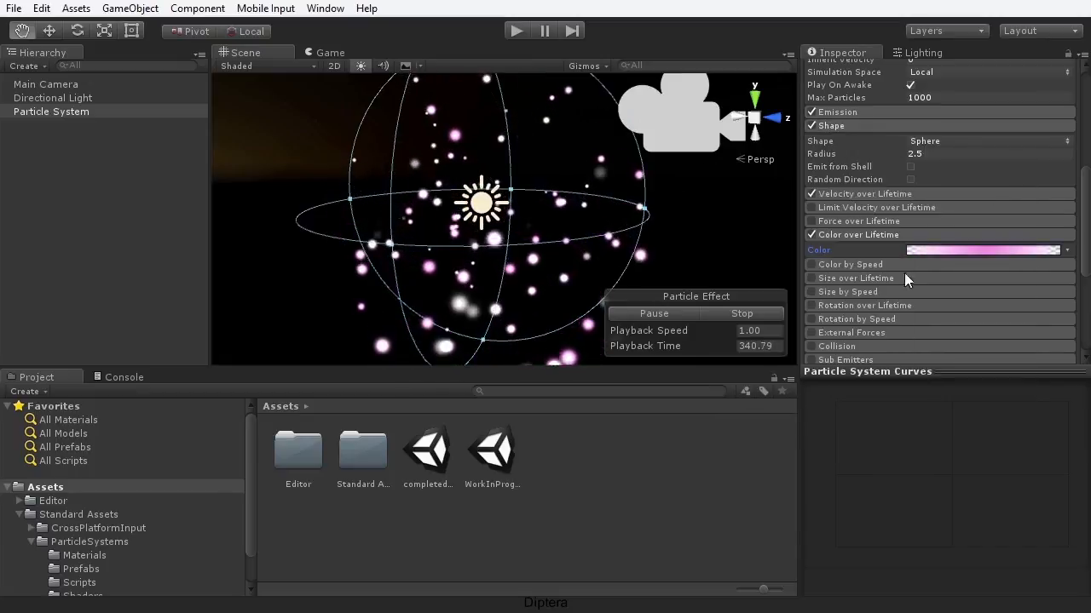
# - Inspect the pink-tinted particles up close in the scene and bring up the Game view
pyautogui.scroll(3, 541, 271)
pyautogui.scroll(2, 541, 271)
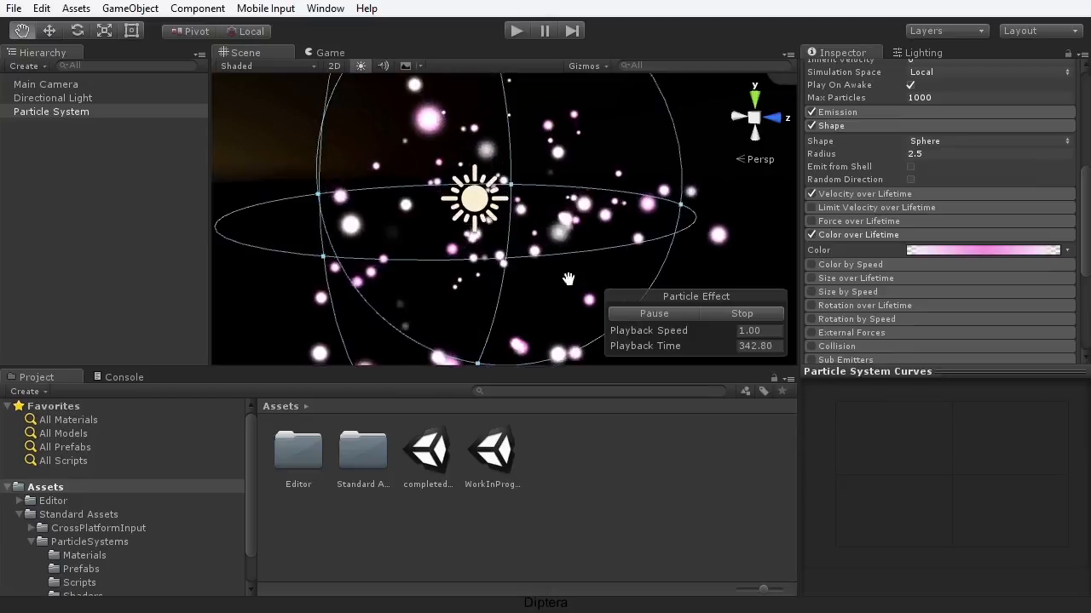
pyautogui.click(331, 53)
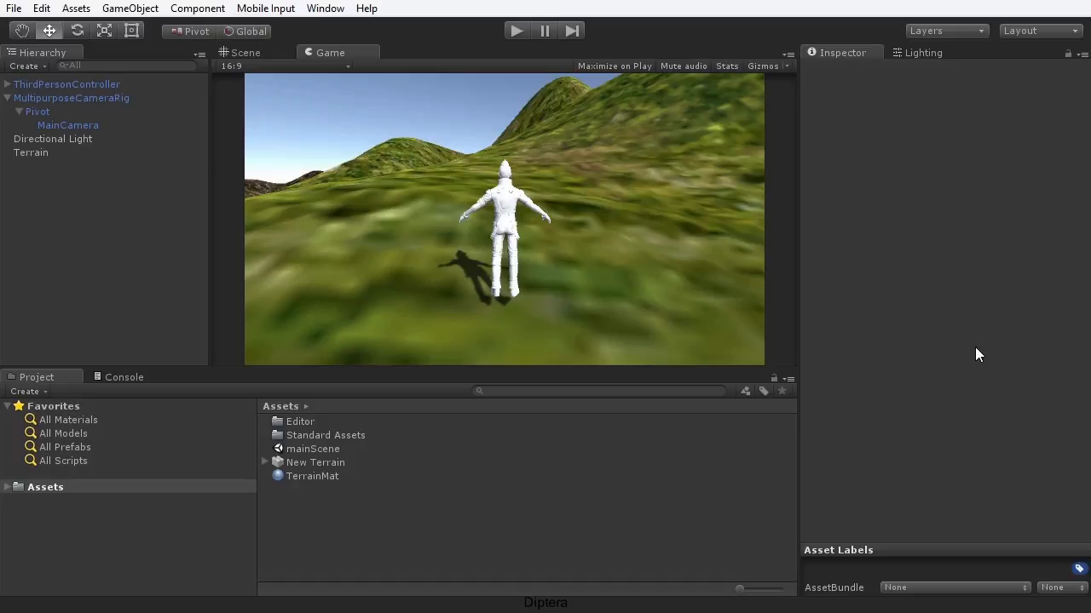
# - Examine the terrain scene, focusing on the ThirdPersonController and the components of the MultipurposeCameraRig
pyautogui.click(259, 52)
pyautogui.keyDown('alt'); pyautogui.moveTo(570, 270); pyautogui.dragTo(544, 279); pyautogui.keyUp('alt')
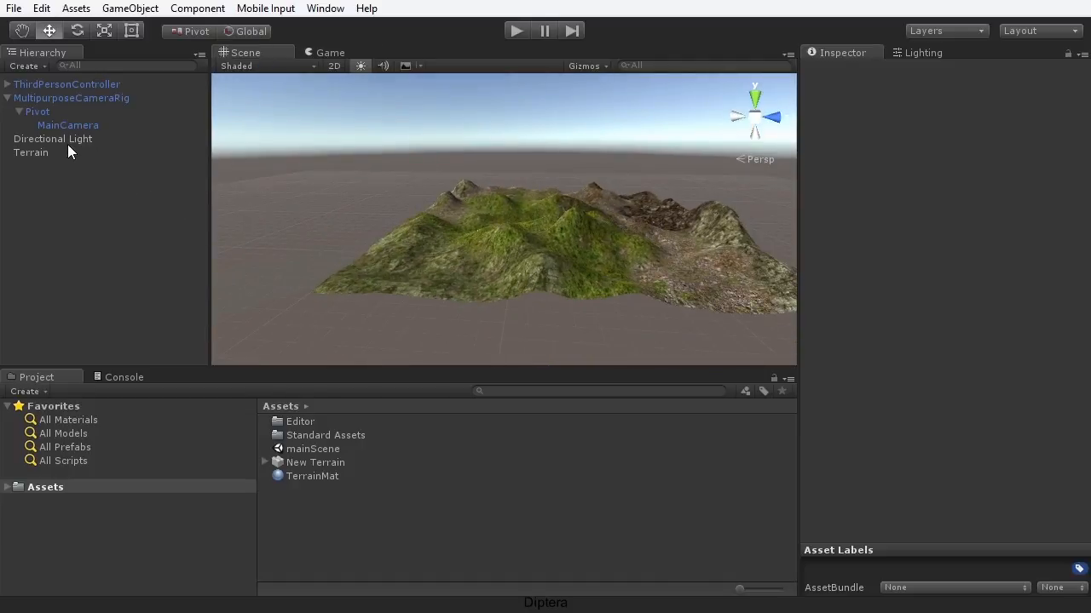
pyautogui.doubleClick(86, 84)
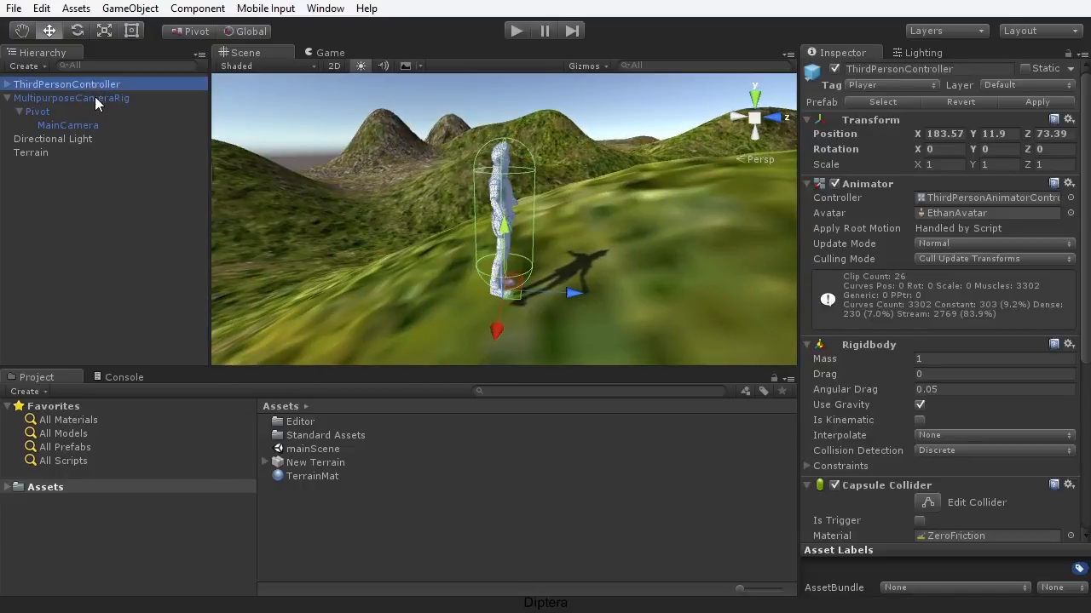
pyautogui.click(94, 97)
pyautogui.keyDown('alt'); pyautogui.moveTo(388, 266); pyautogui.dragTo(647, 277); pyautogui.keyUp('alt')
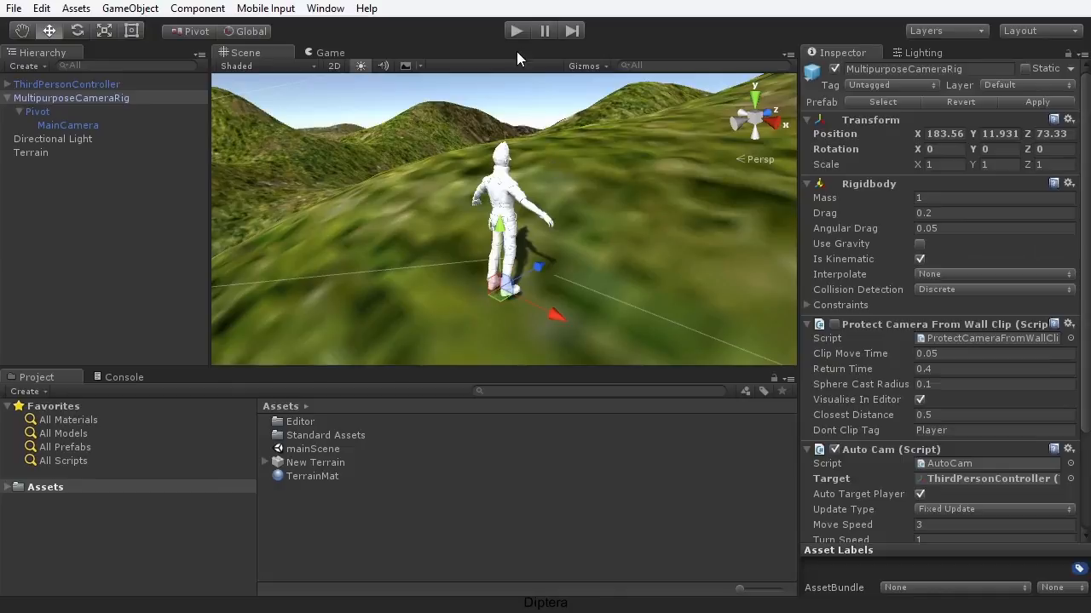
# - Play-test the terrain scene by running the third-person character forward while steering both ways, and stop the test
pyautogui.click(515, 30)
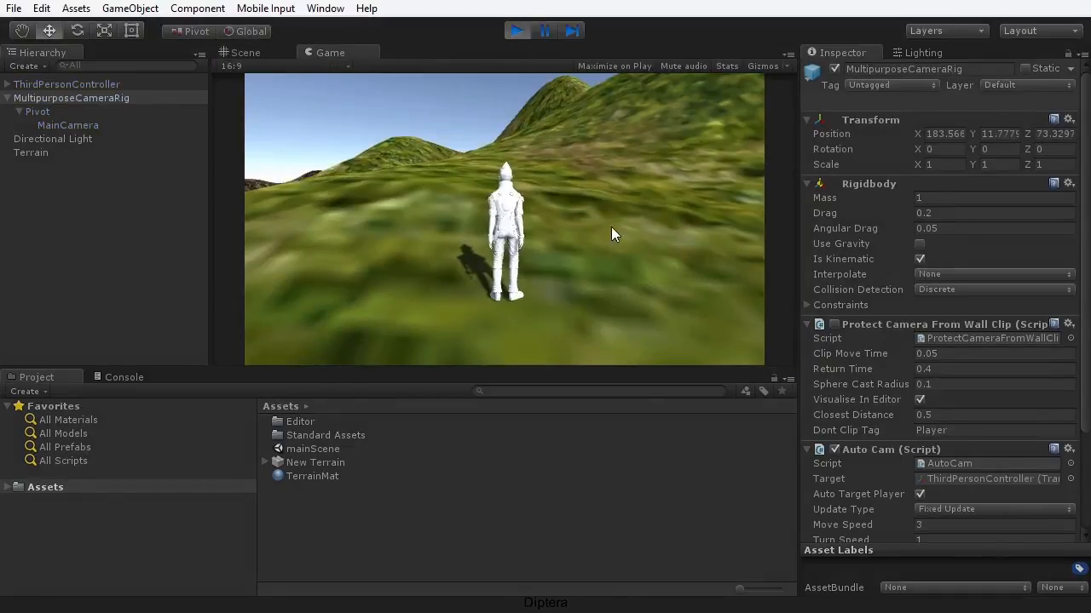
pyautogui.press('w')
pyautogui.press('d')
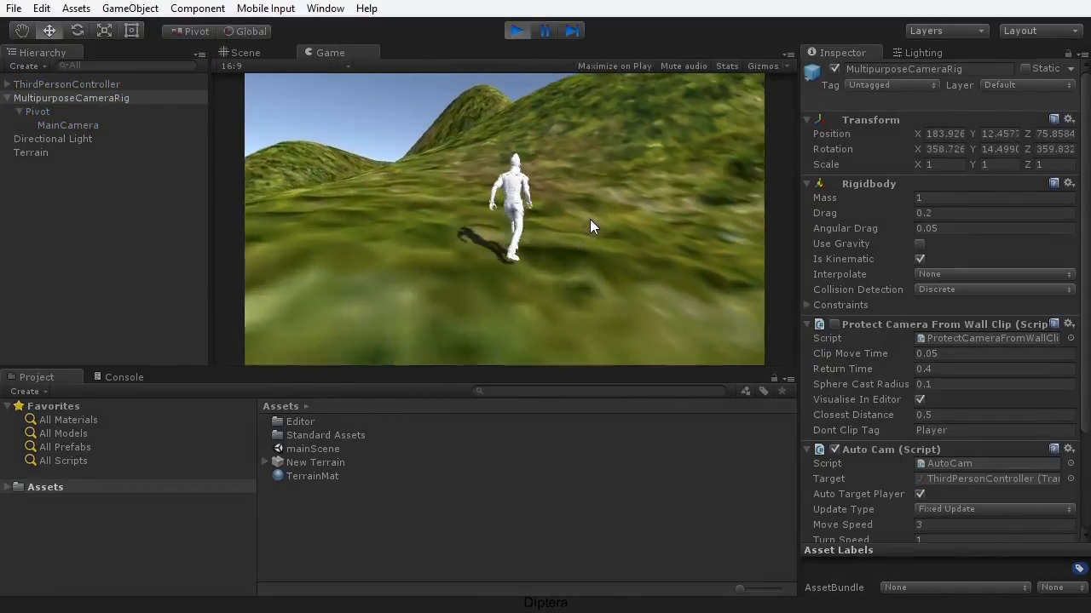
pyautogui.press('a')
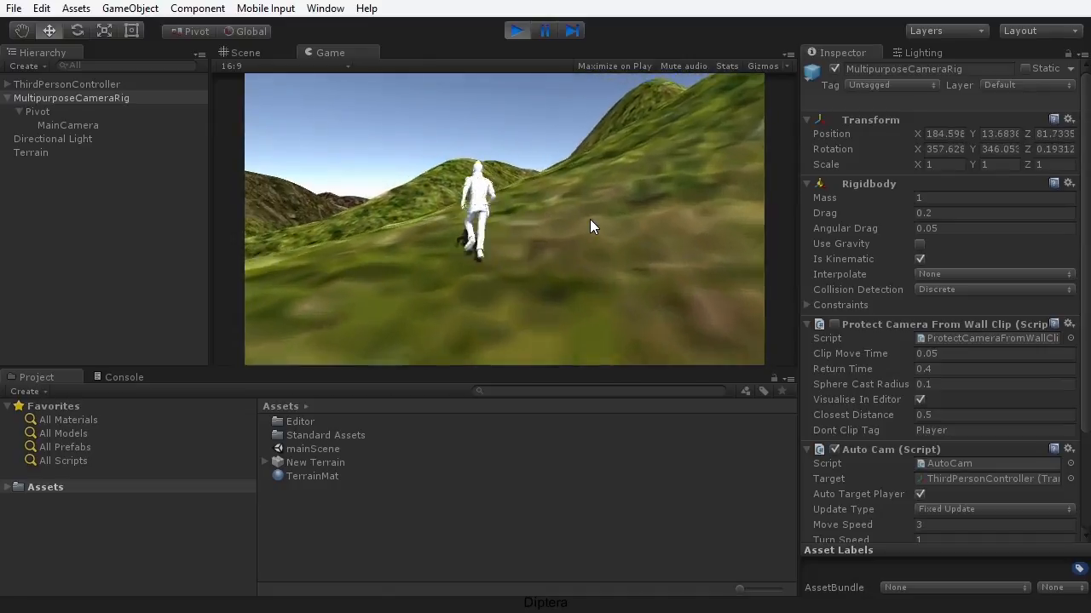
pyautogui.press('d')
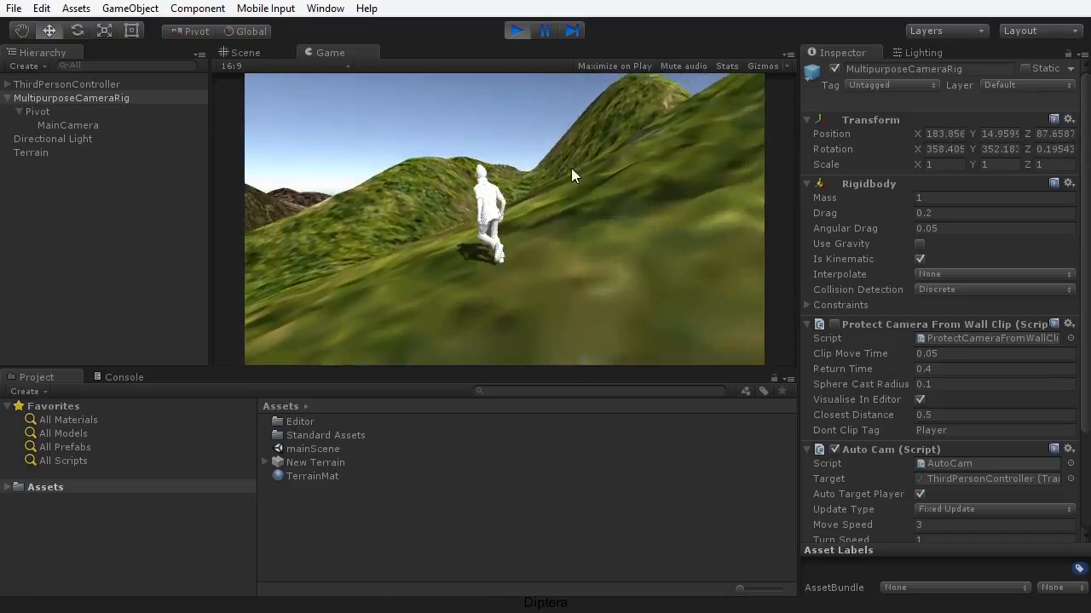
pyautogui.click(517, 31)
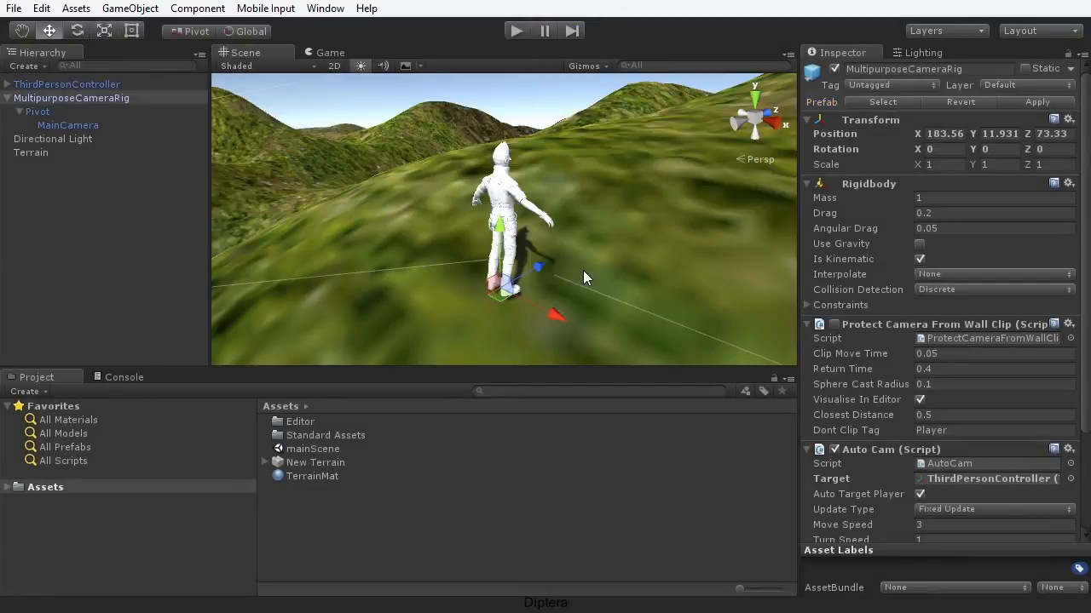
# - Inspect the MainCamera's components under the MultipurposeCameraRig's Pivot and bring up the Game view
pyautogui.click(536, 119)
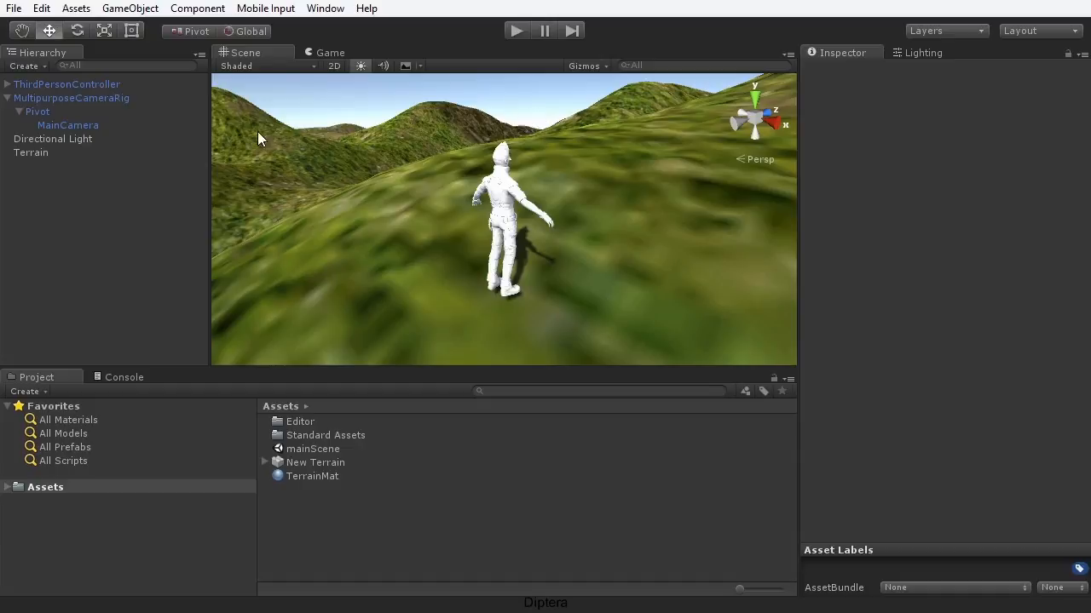
pyautogui.click(90, 128)
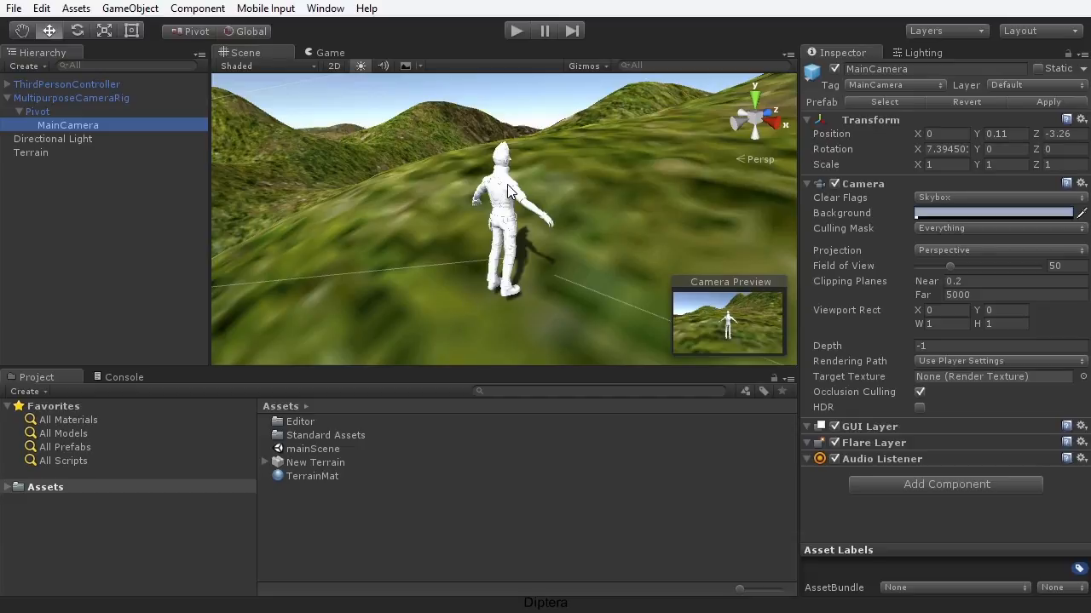
pyautogui.click(323, 52)
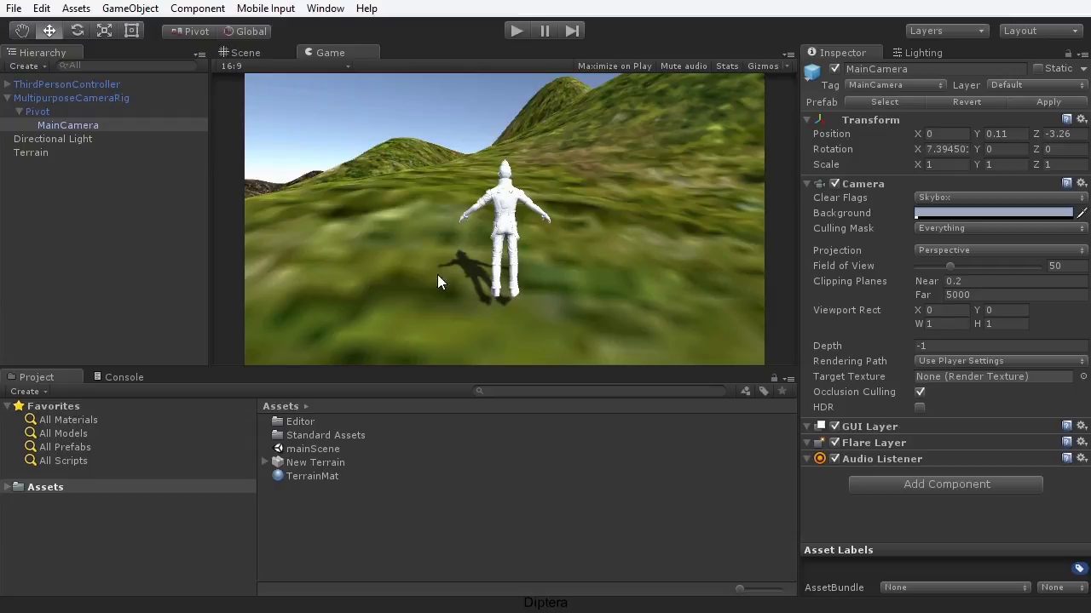
# - Import the Effects standard package into the project with all of its items included
pyautogui.click(76, 7)
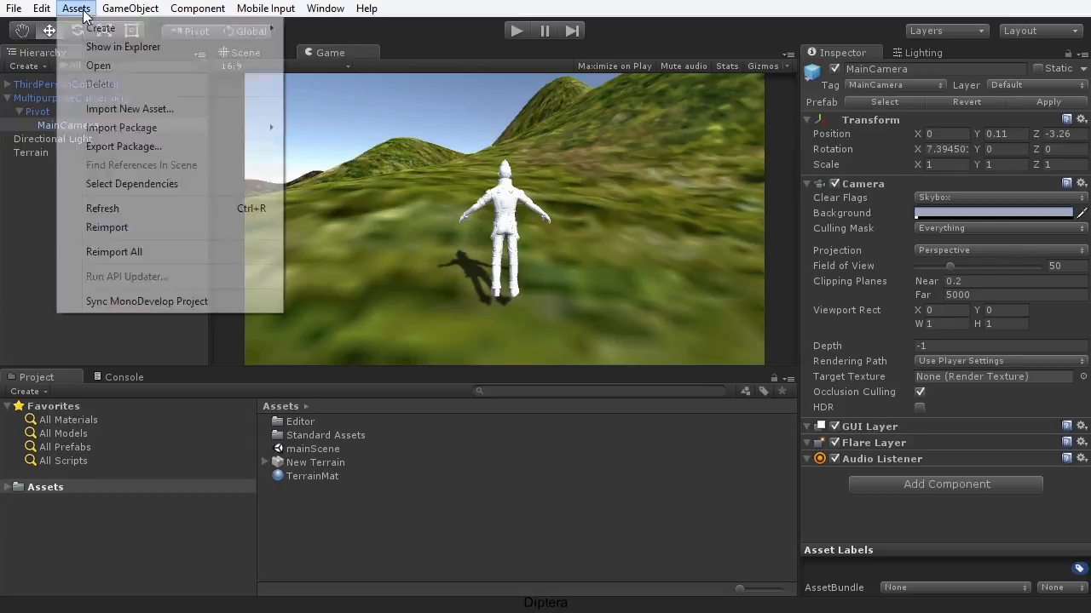
pyautogui.moveTo(270, 134)
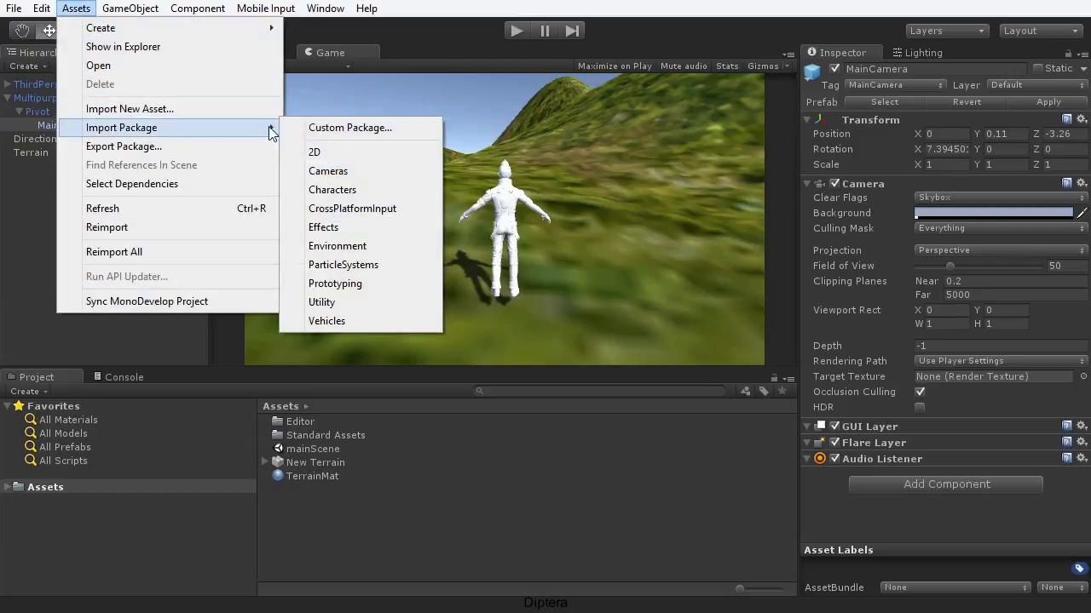
pyautogui.click(406, 230)
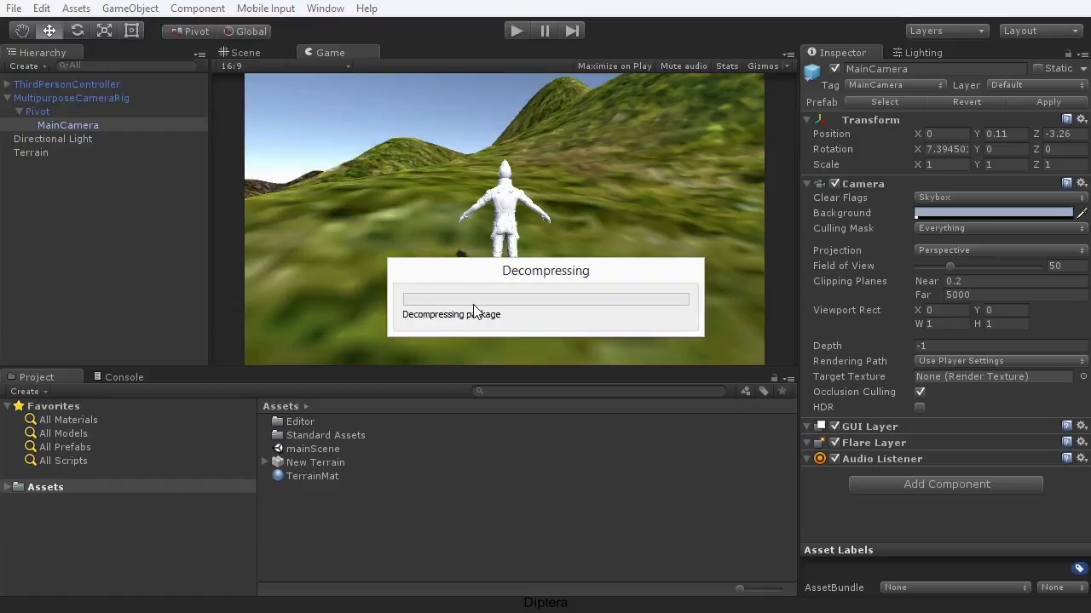
pyautogui.moveTo(556, 89)
pyautogui.mouseDown()
pyautogui.moveTo(575, 93)
pyautogui.moveTo(547, 74)
pyautogui.mouseUp()
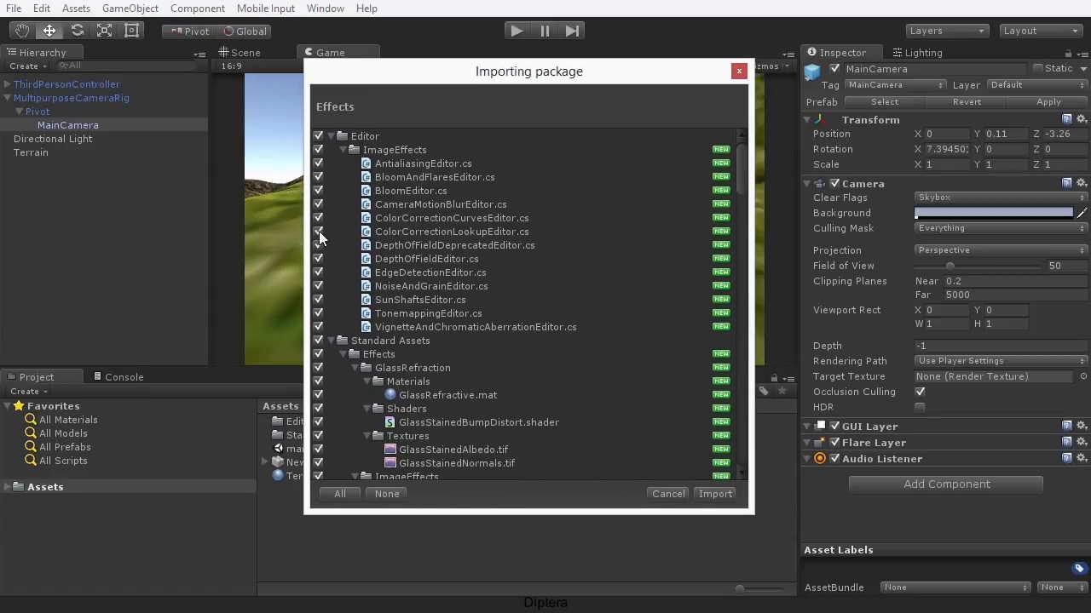
pyautogui.click(714, 494)
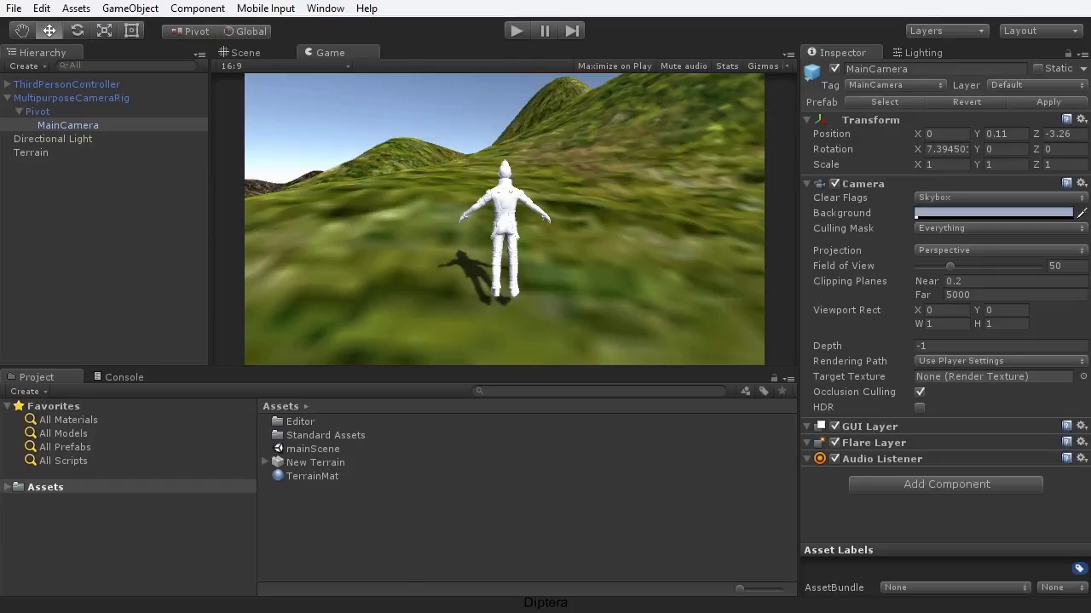
# - Look through the project's Editor and Standard Assets folders for the imported effects content
pyautogui.doubleClick(303, 422)
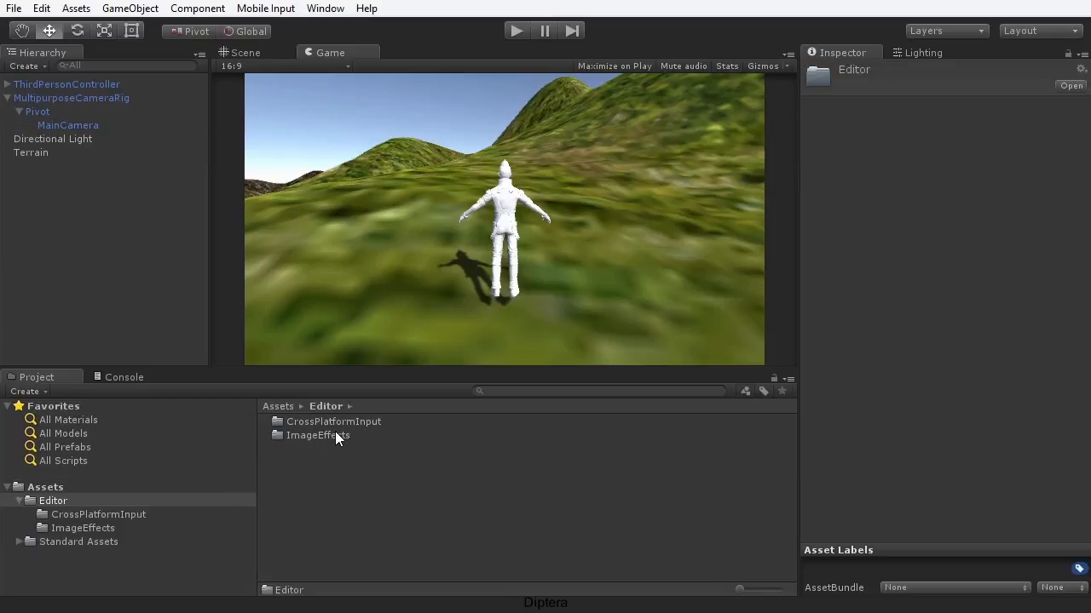
pyautogui.click(20, 541)
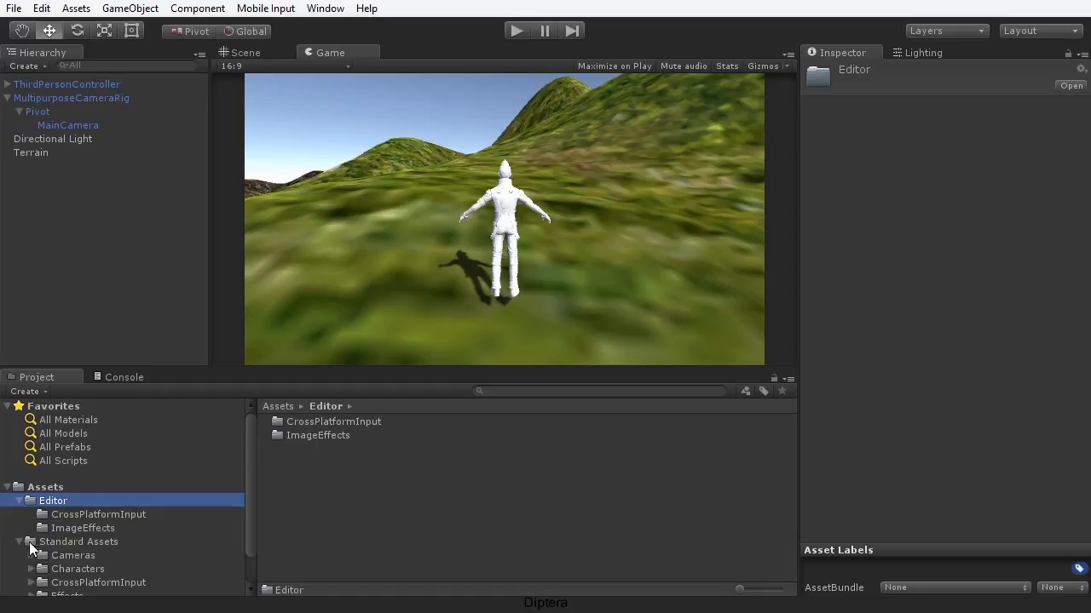
pyautogui.click(78, 542)
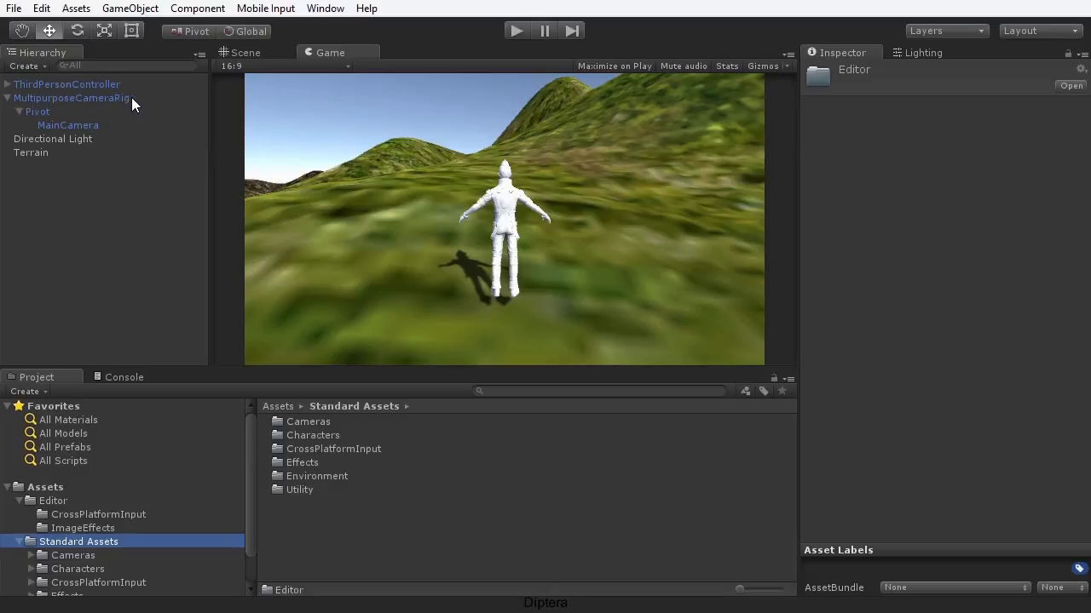
# - Compare the MainCamera's view of the character in the Scene view and the Game view
pyautogui.click(84, 125)
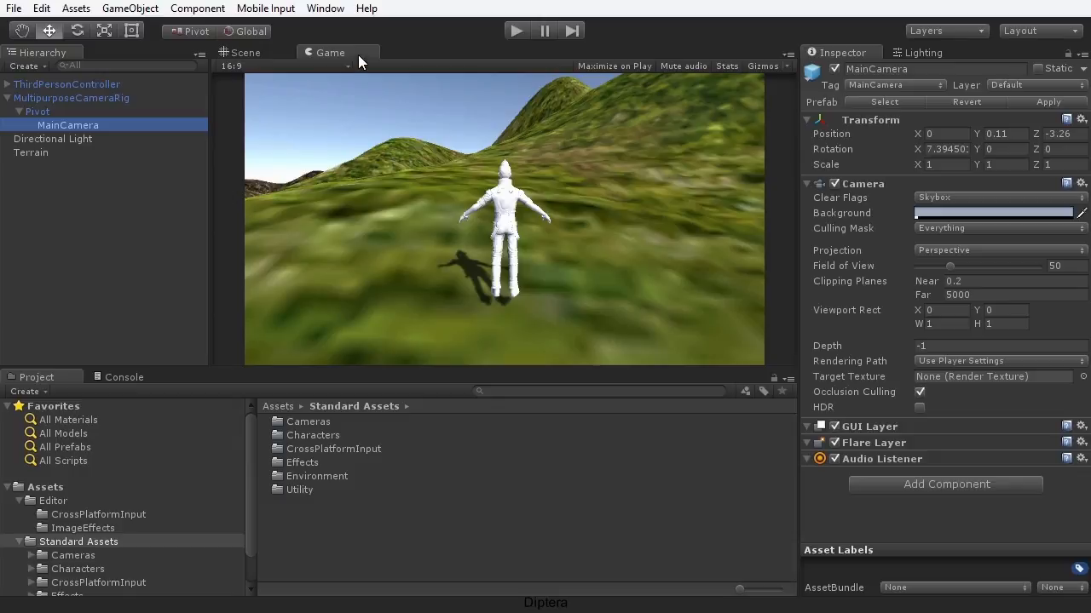
pyautogui.click(247, 53)
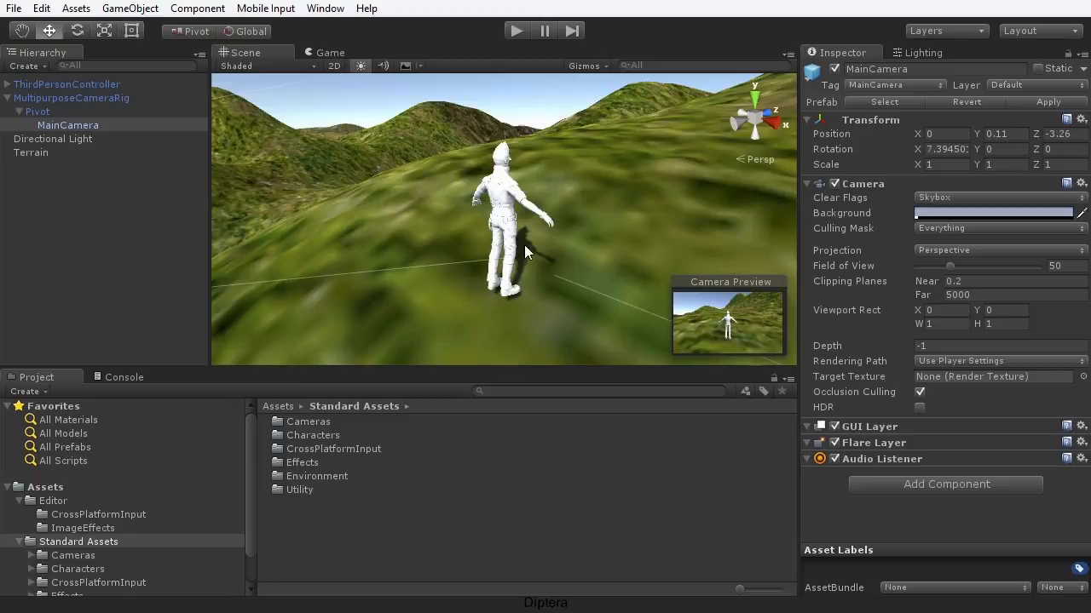
pyautogui.click(76, 126)
pyautogui.moveTo(552, 253); pyautogui.dragTo(524, 248, button='middle')
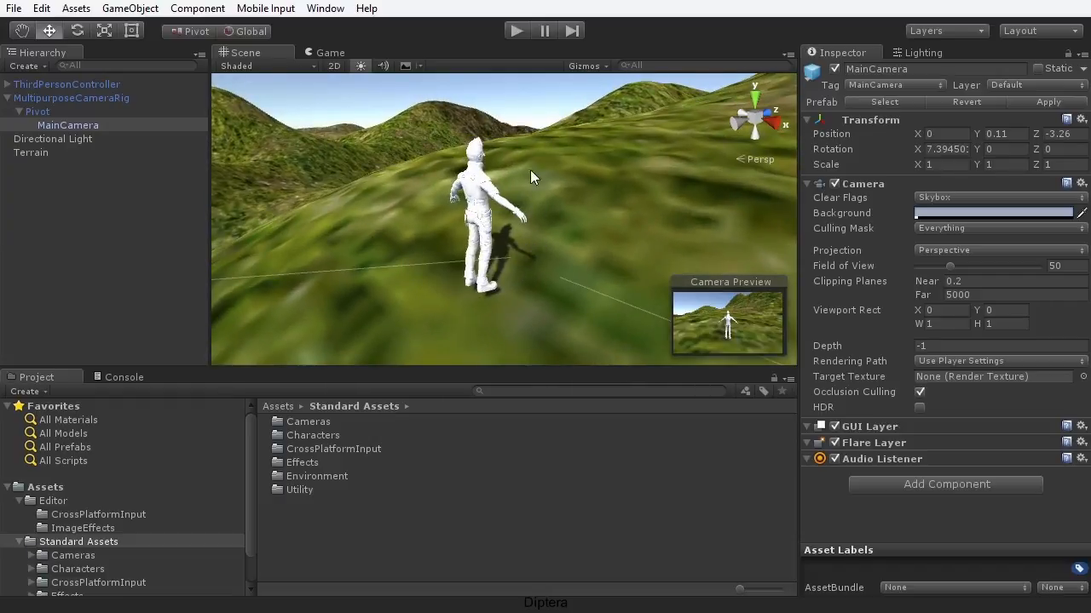
pyautogui.click(332, 52)
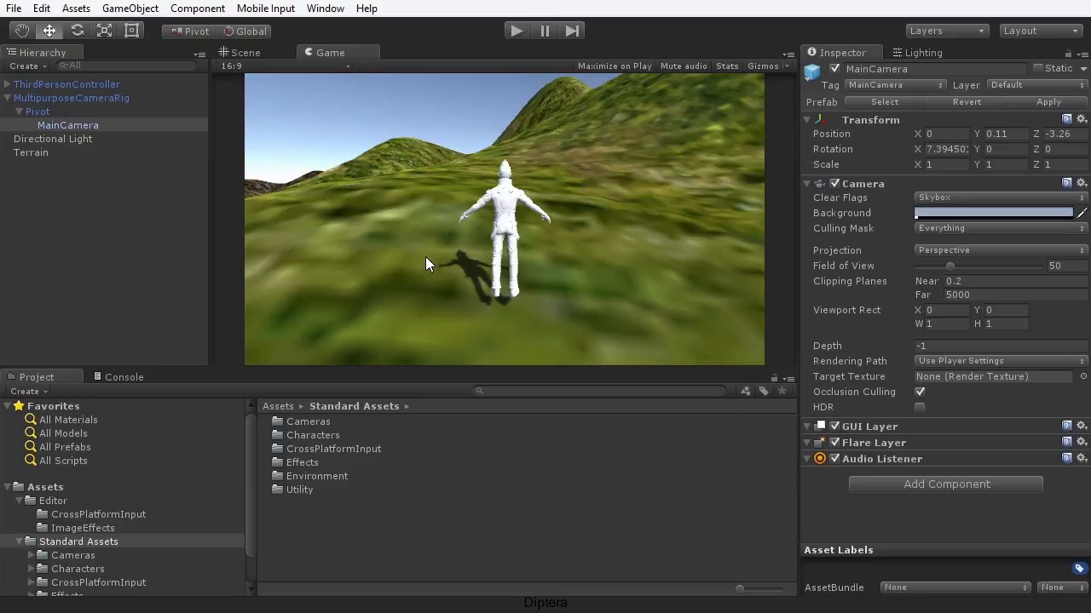
# - Add the Grayscale colour adjustment image effect to the MainCamera and review its settings
pyautogui.click(87, 125)
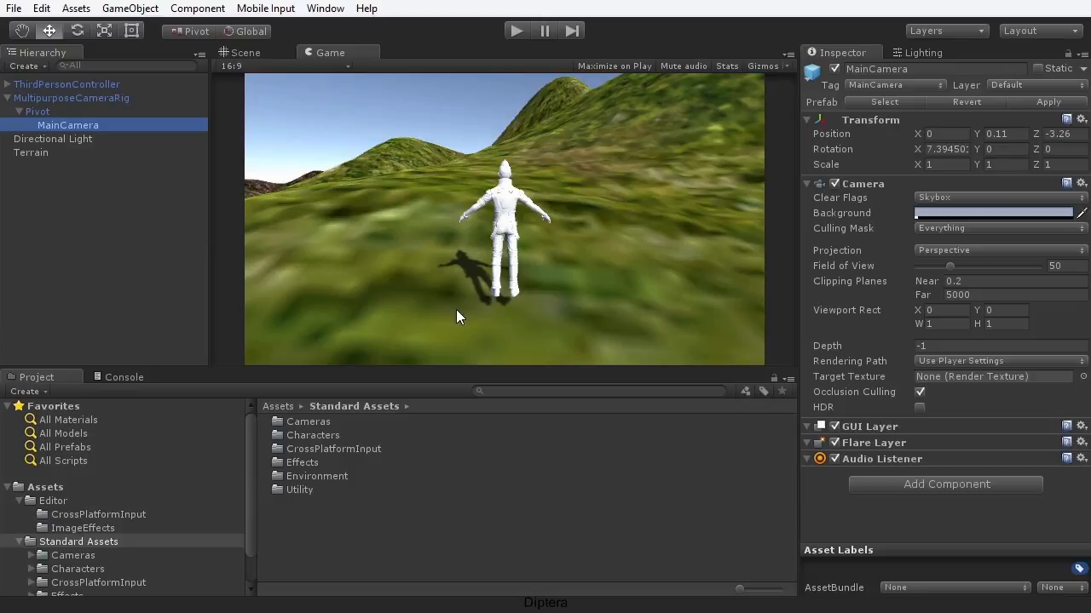
pyautogui.click(196, 10)
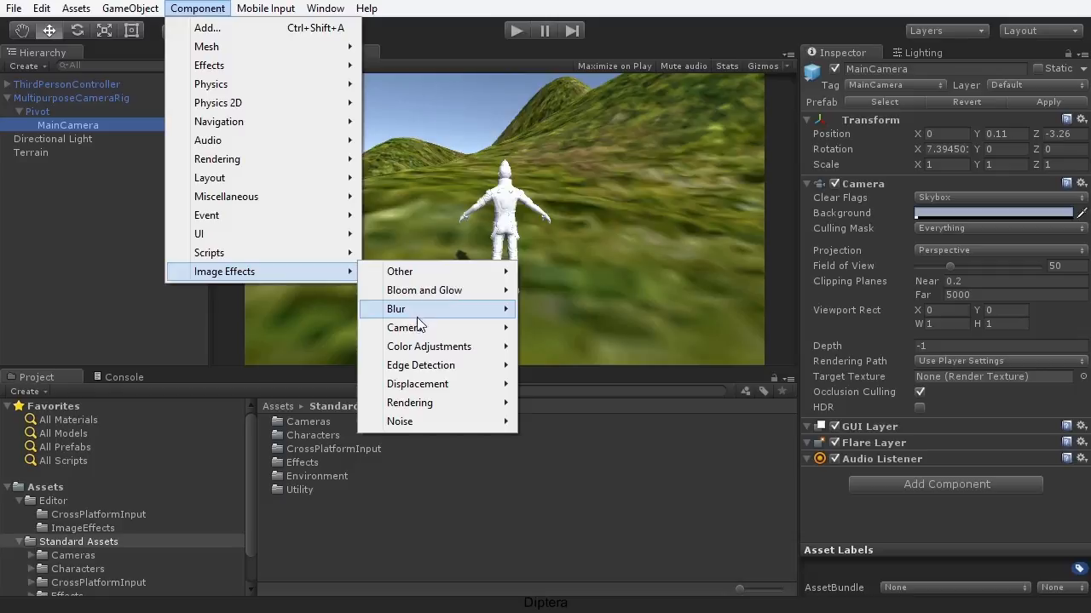
pyautogui.moveTo(425, 414)
pyautogui.moveTo(401, 308)
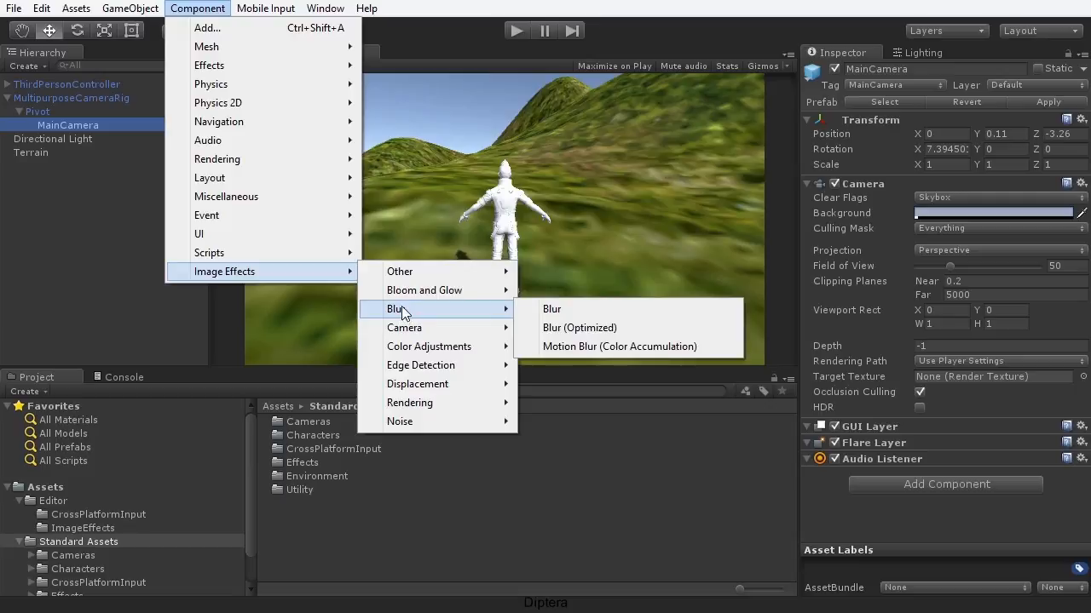
pyautogui.moveTo(407, 278)
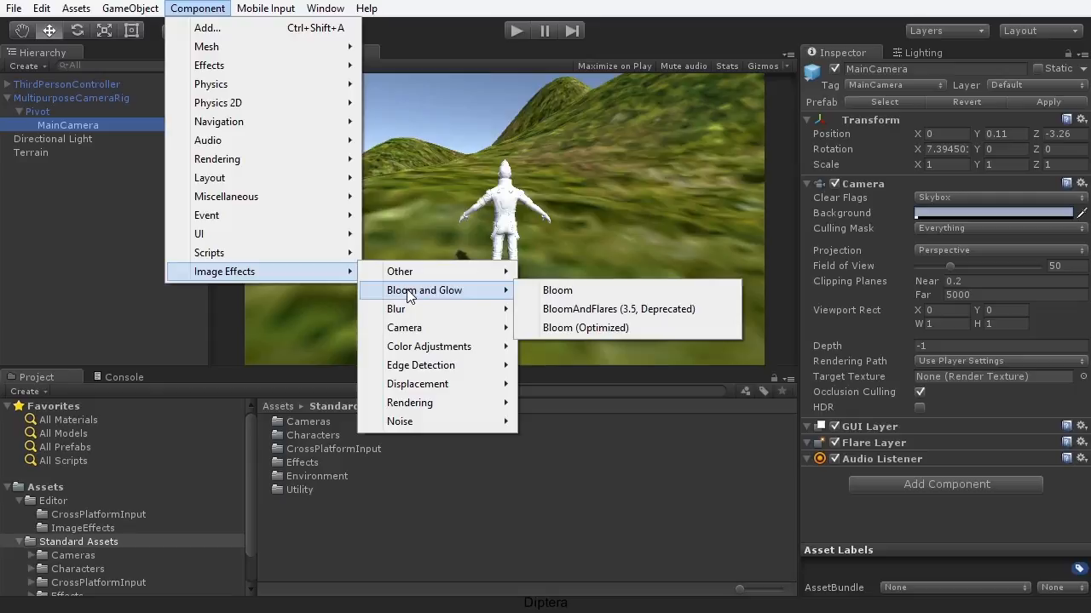
pyautogui.moveTo(412, 369)
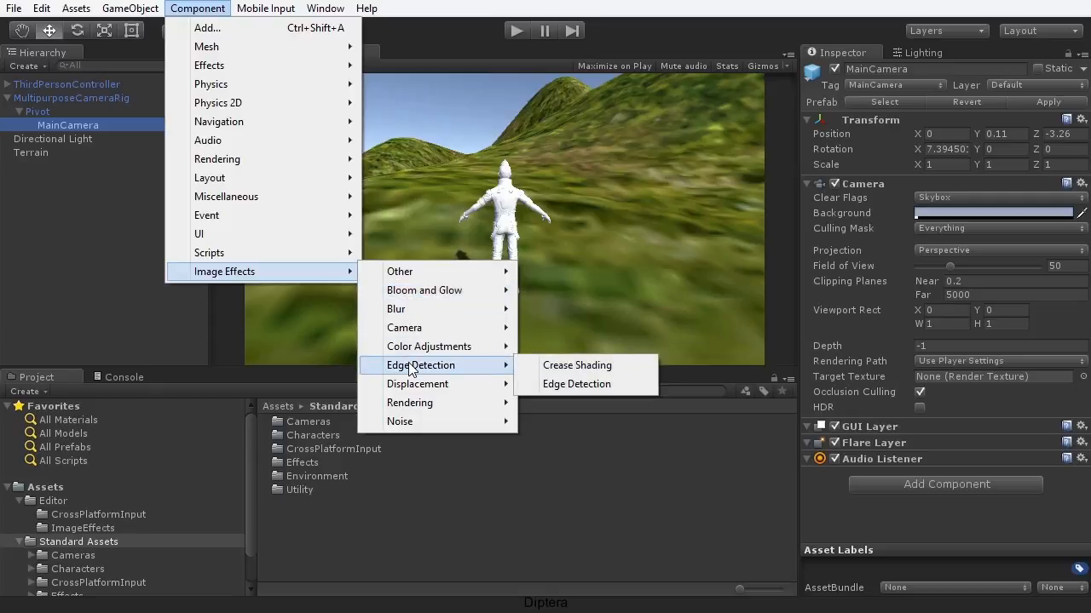
pyautogui.moveTo(410, 332)
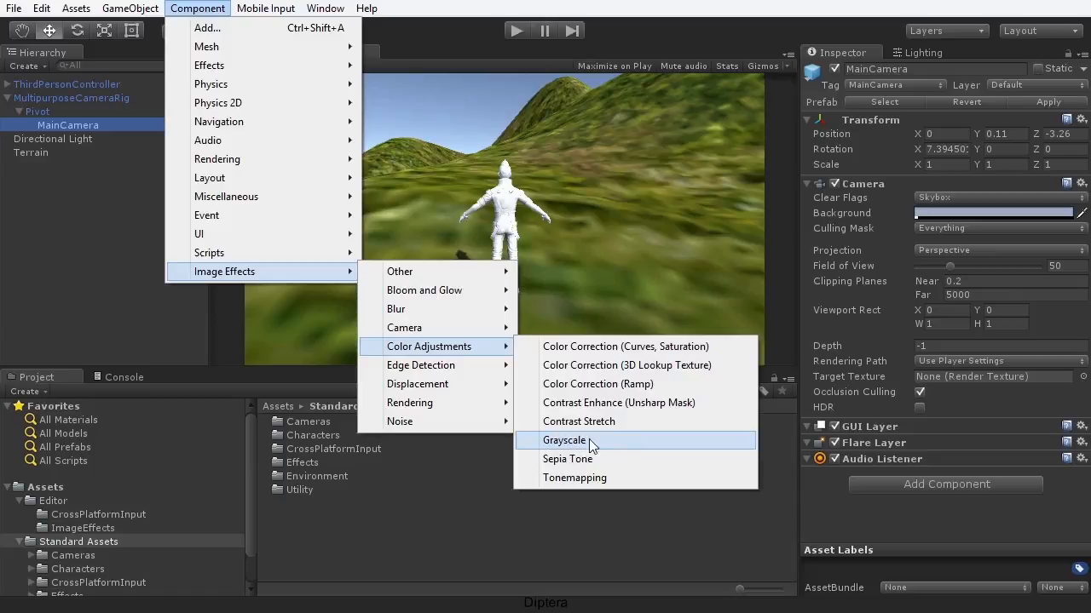
pyautogui.click(613, 439)
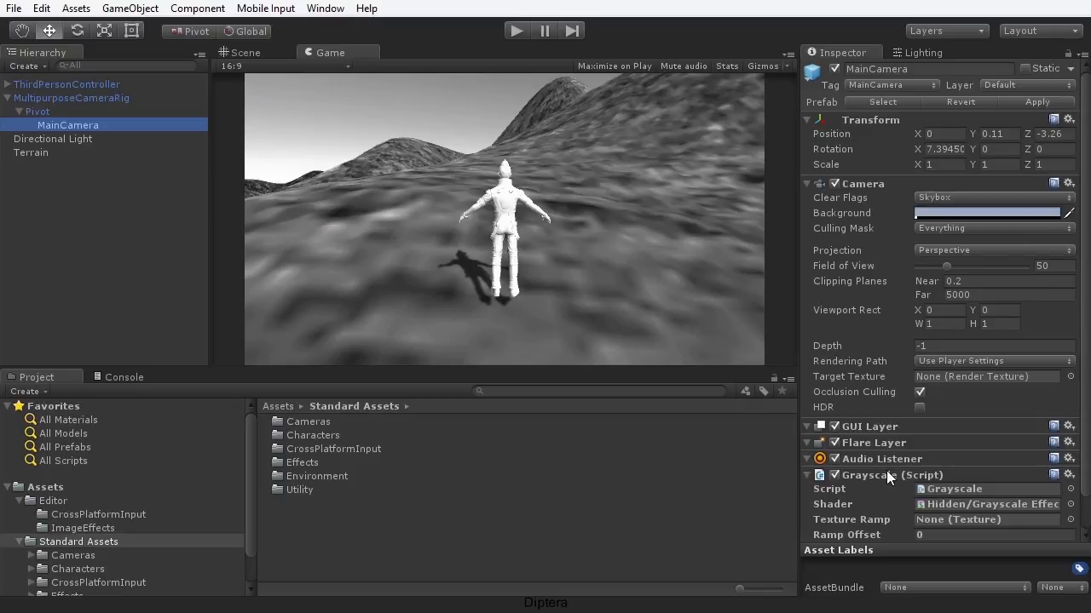
pyautogui.scroll(-2, 903, 470)
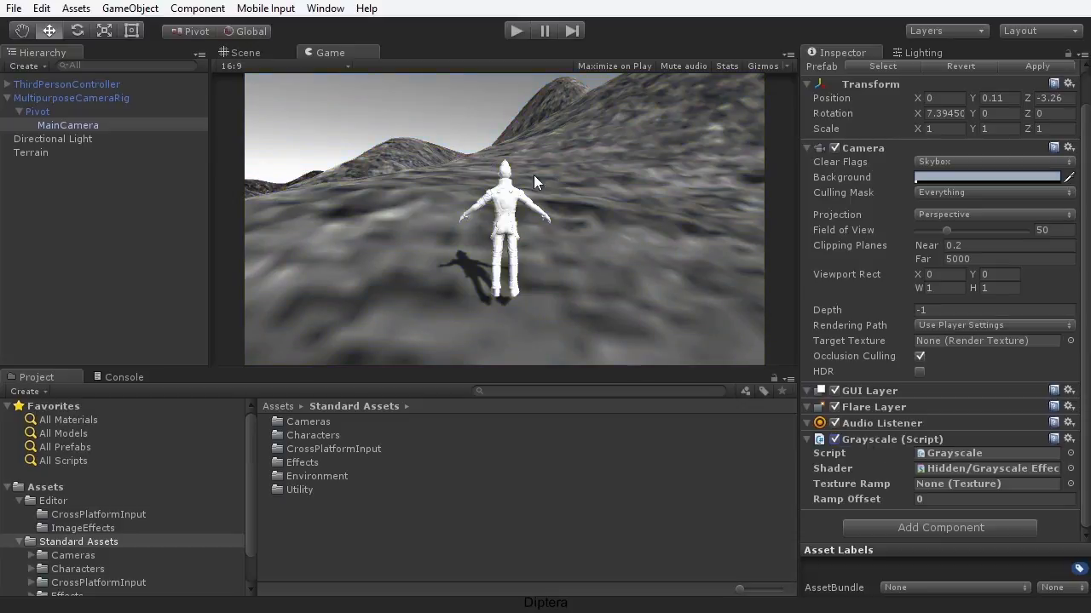
# - Play-test the Grayscale effect by running the character across the hills, and stop the test
pyautogui.click(516, 30)
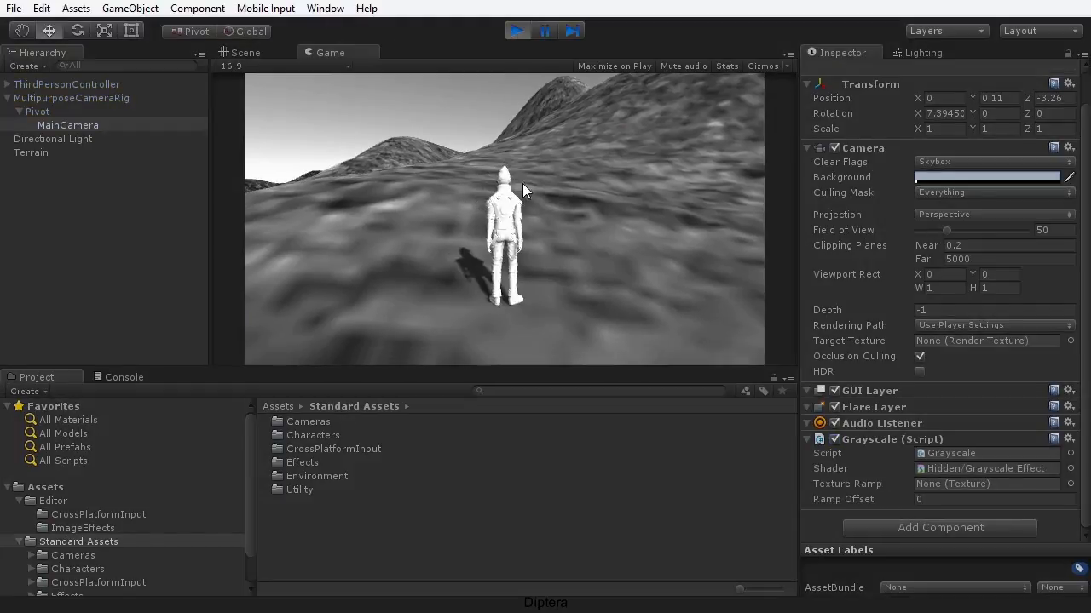
pyautogui.press('w')
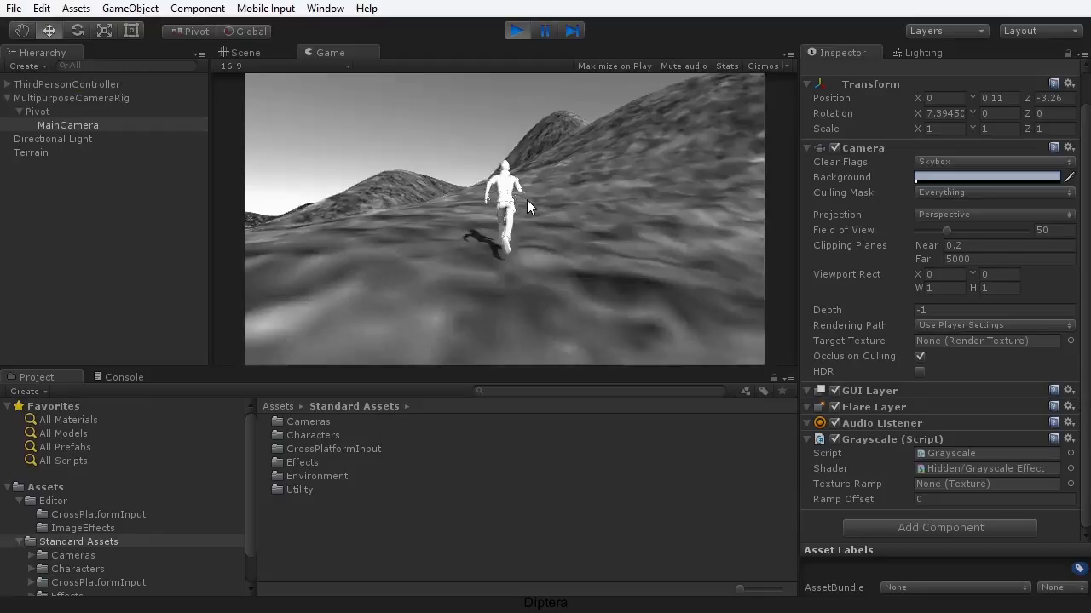
pyautogui.press('d')
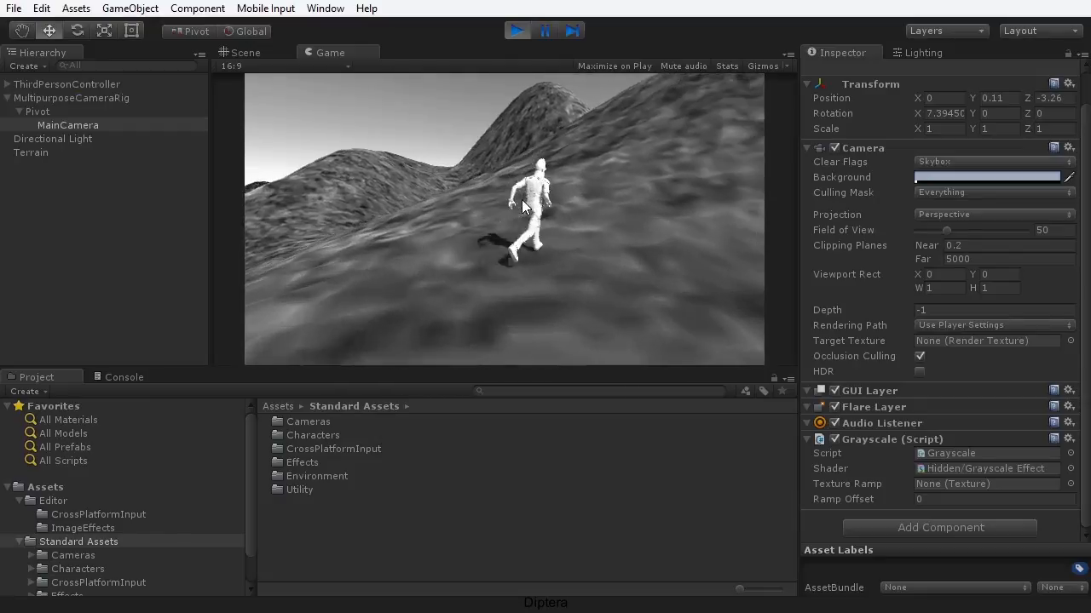
pyautogui.press('a')
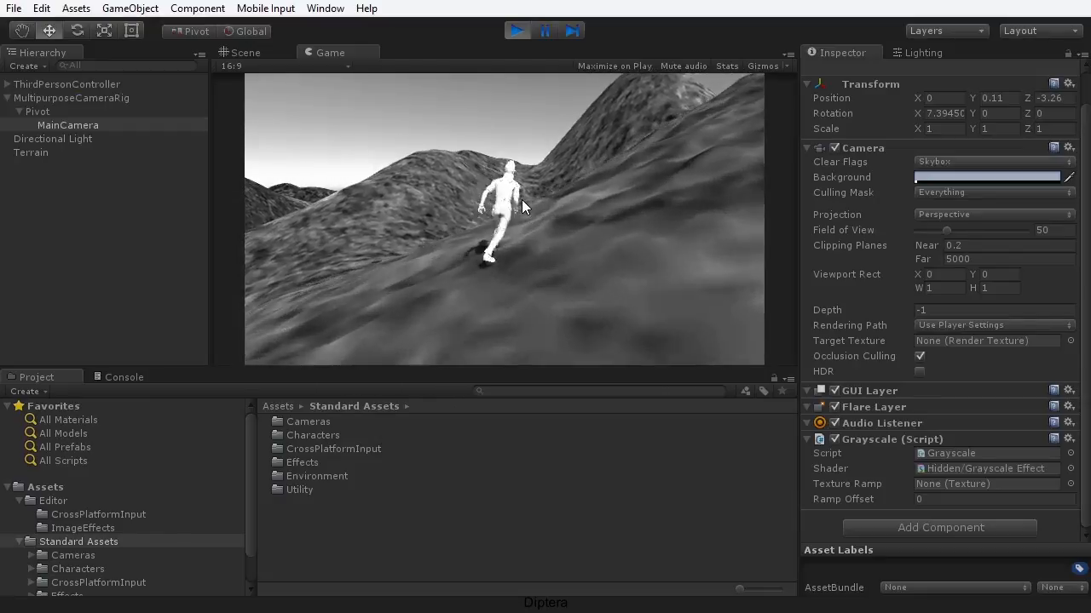
pyautogui.press('w')
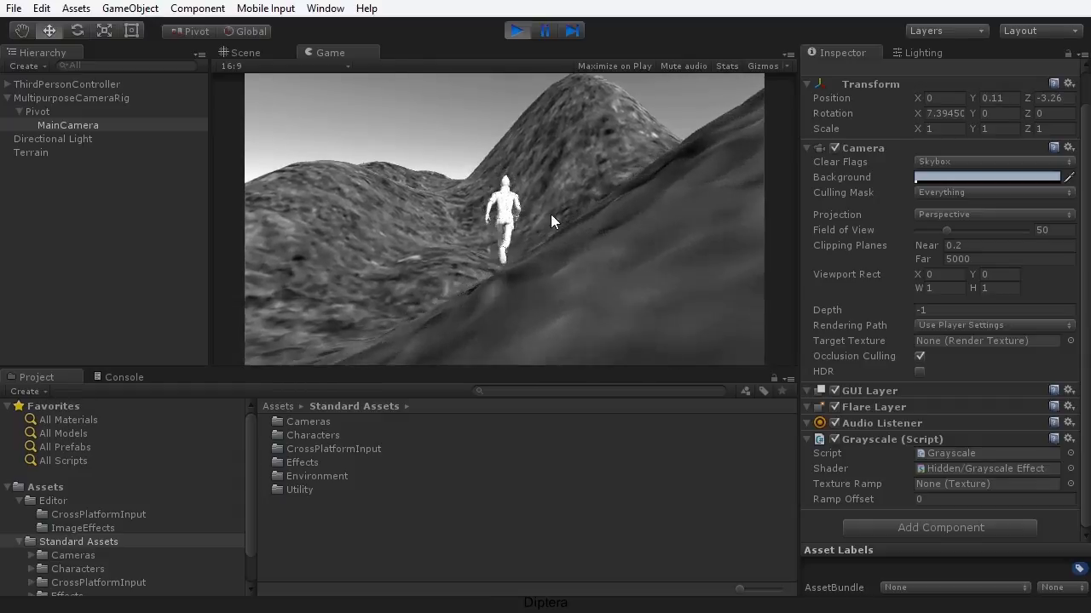
pyautogui.click(518, 33)
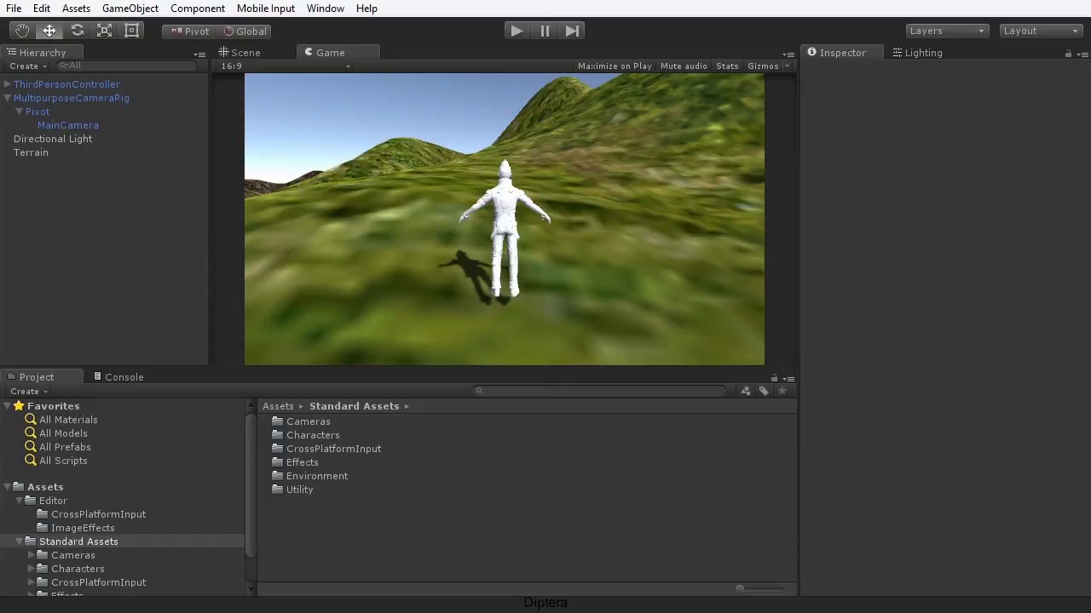
# - Add the Camera Motion Blur image effect to the MainCamera and review its settings
pyautogui.click(81, 125)
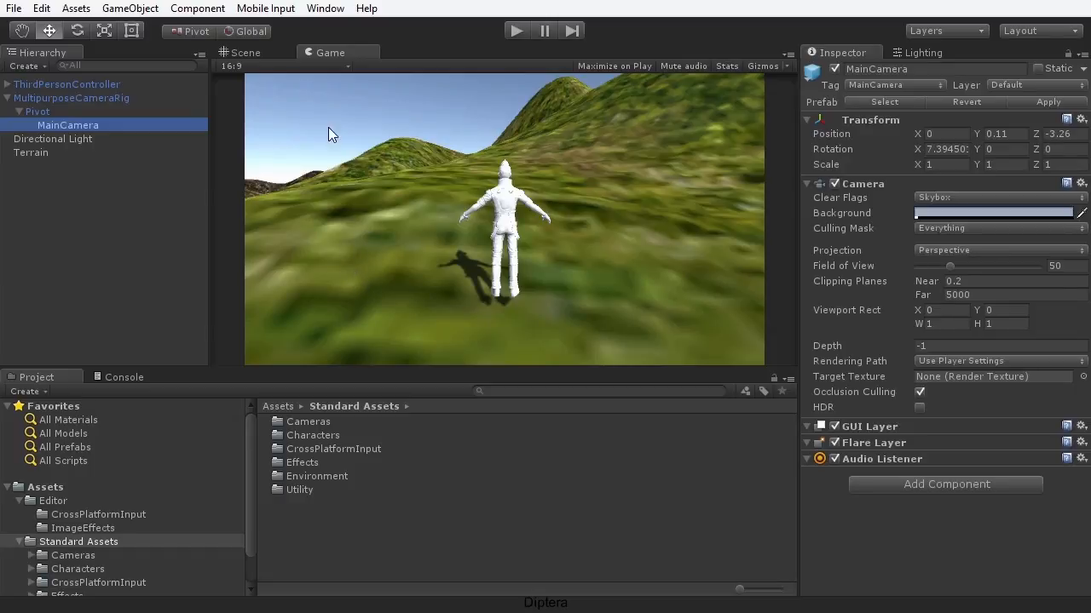
pyautogui.click(197, 7)
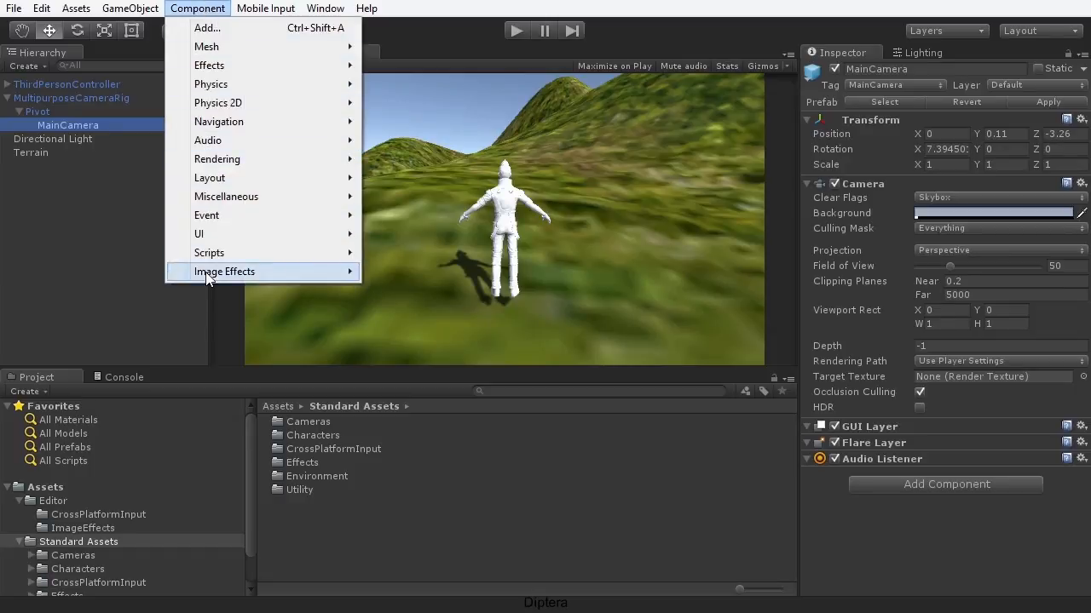
pyautogui.moveTo(209, 274)
pyautogui.moveTo(431, 331)
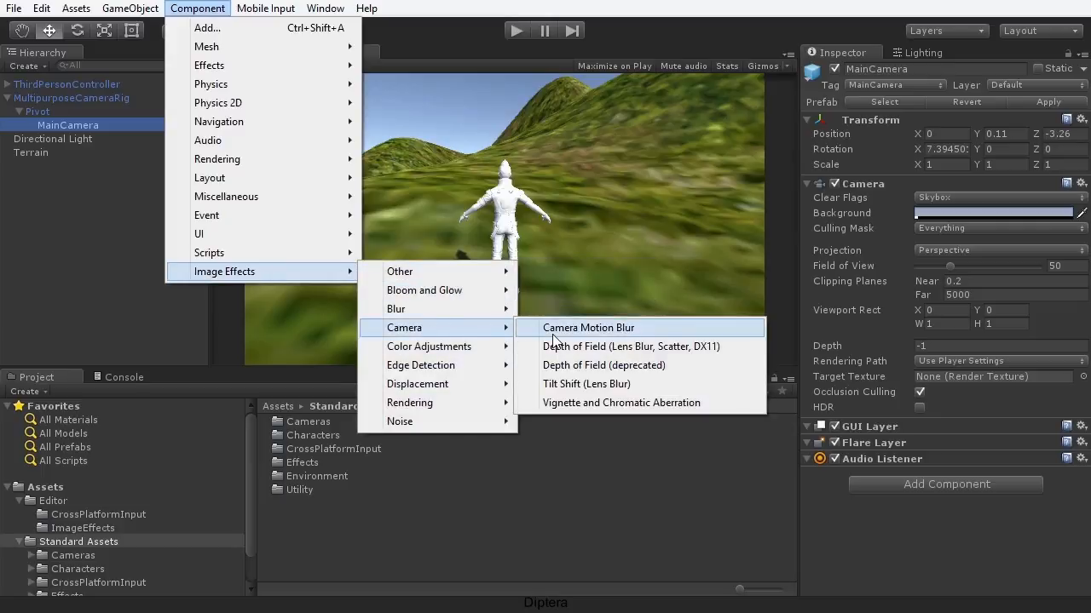
pyautogui.click(648, 329)
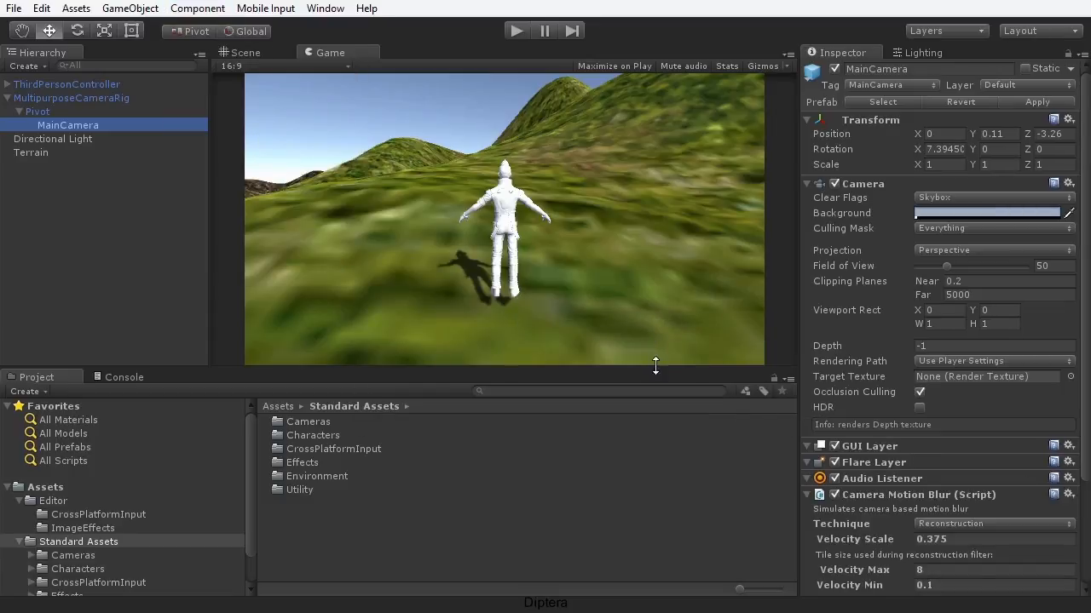
pyautogui.scroll(-3, 916, 509)
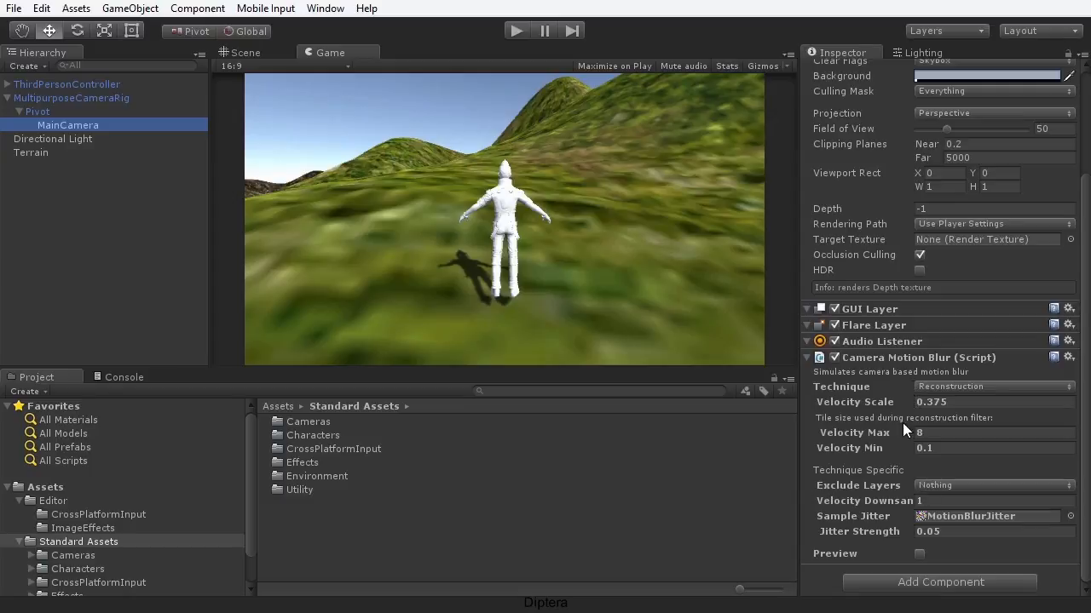
# - Start a play test of the Camera Motion Blur effect and run the character across the hills
pyautogui.click(516, 31)
pyautogui.click(587, 254)
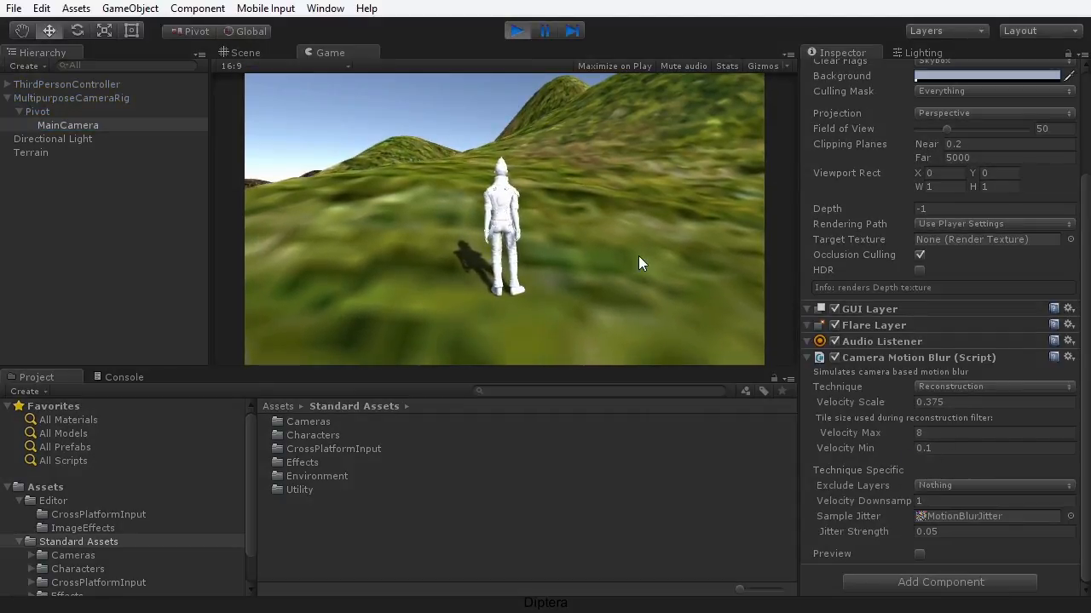
pyautogui.press('d')
pyautogui.press('w')
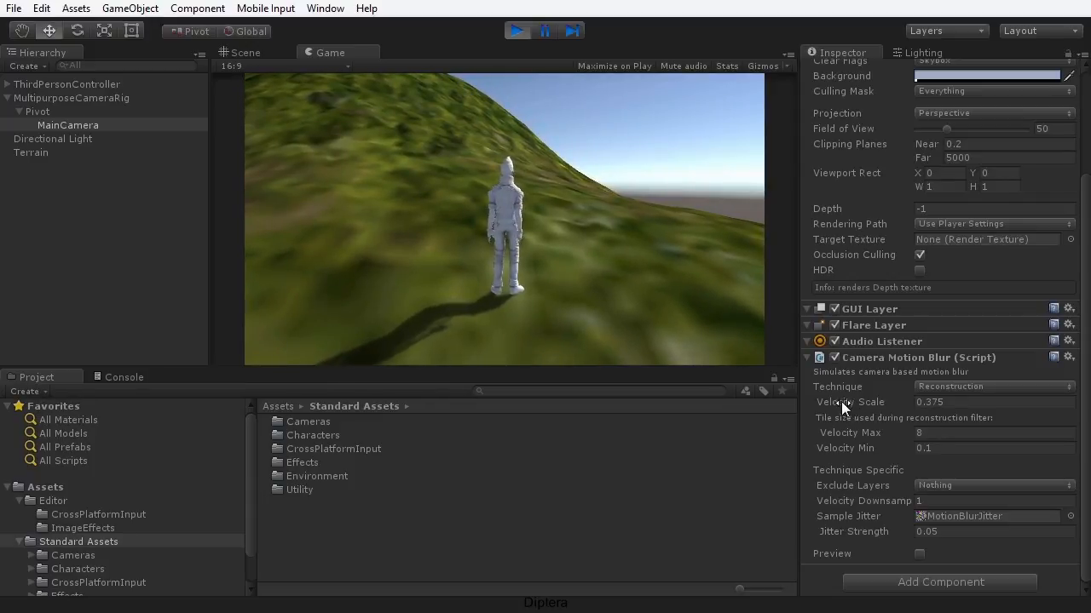
# - During the play test, set Camera Motion Blur's Velocity Scale to 5 and Jitter Strength to 3.94
pyautogui.moveTo(842, 399); pyautogui.dragTo(871, 397)
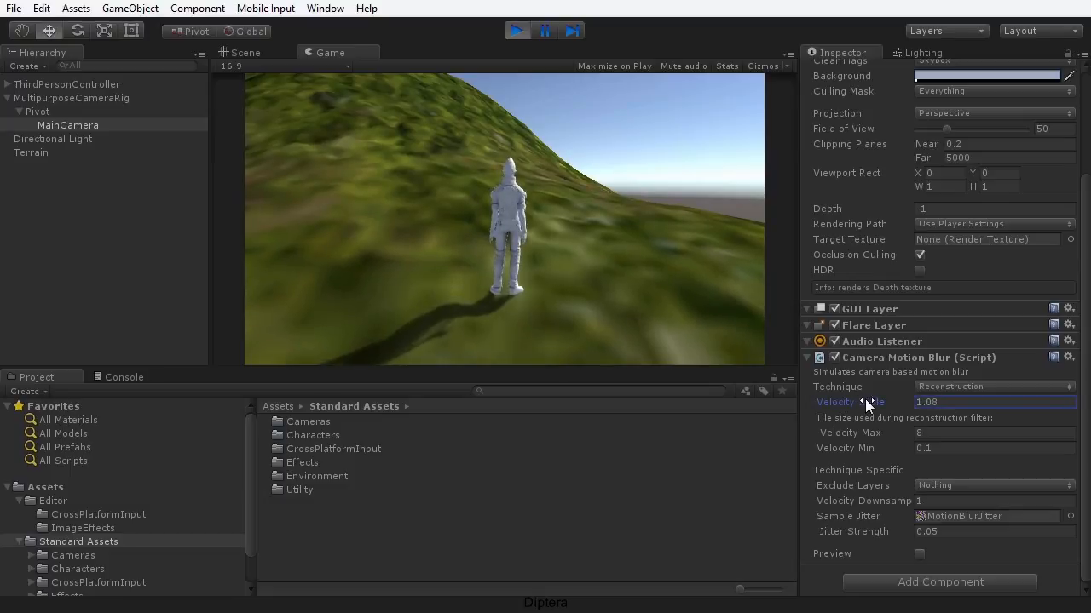
pyautogui.moveTo(943, 403); pyautogui.dragTo(954, 403)
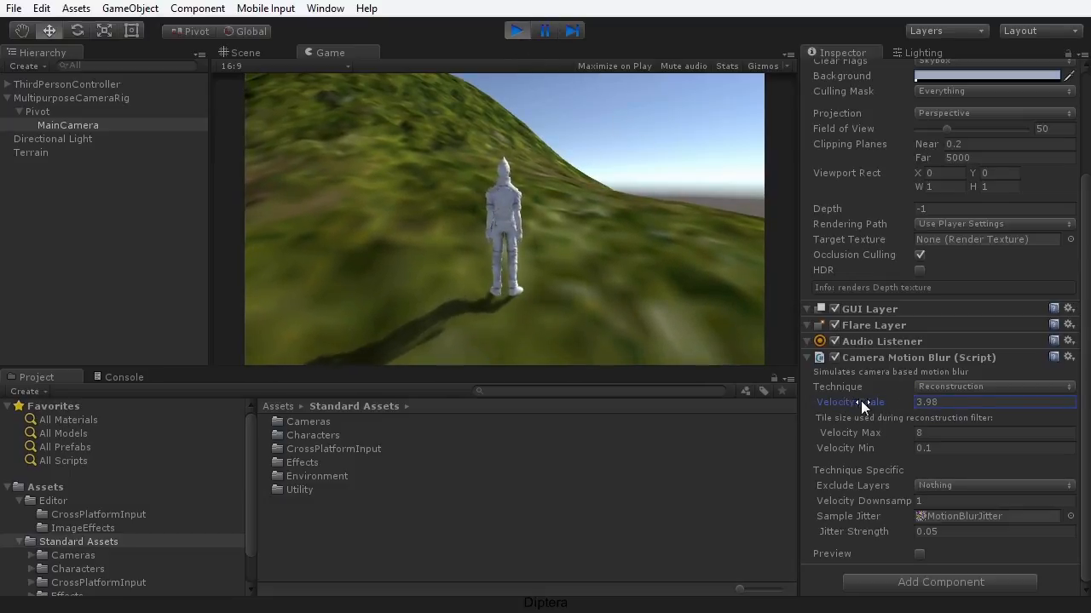
pyautogui.click(642, 298)
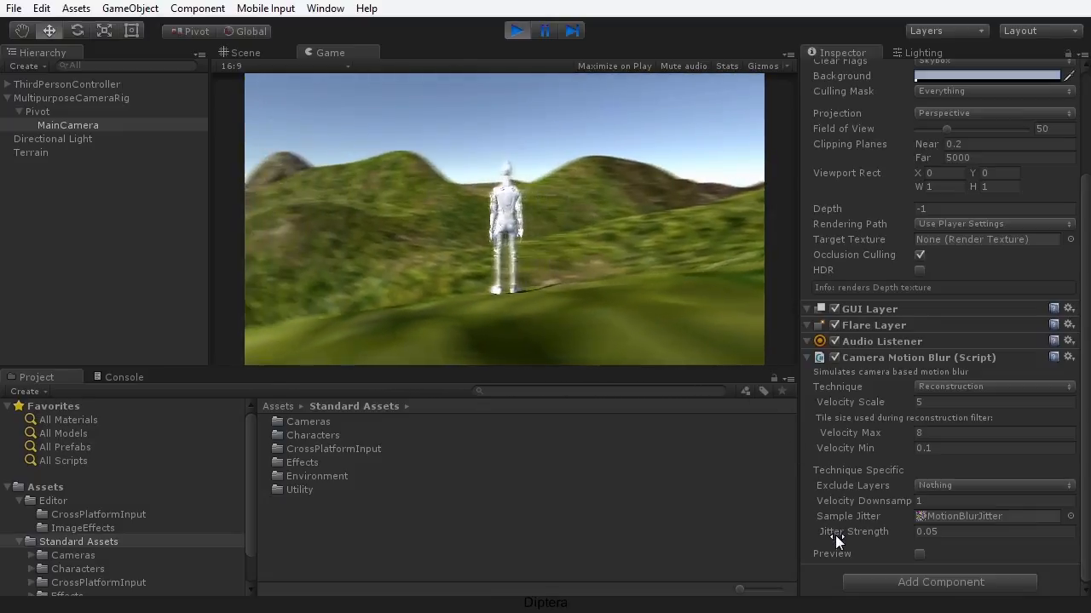
pyautogui.moveTo(849, 527); pyautogui.dragTo(896, 504)
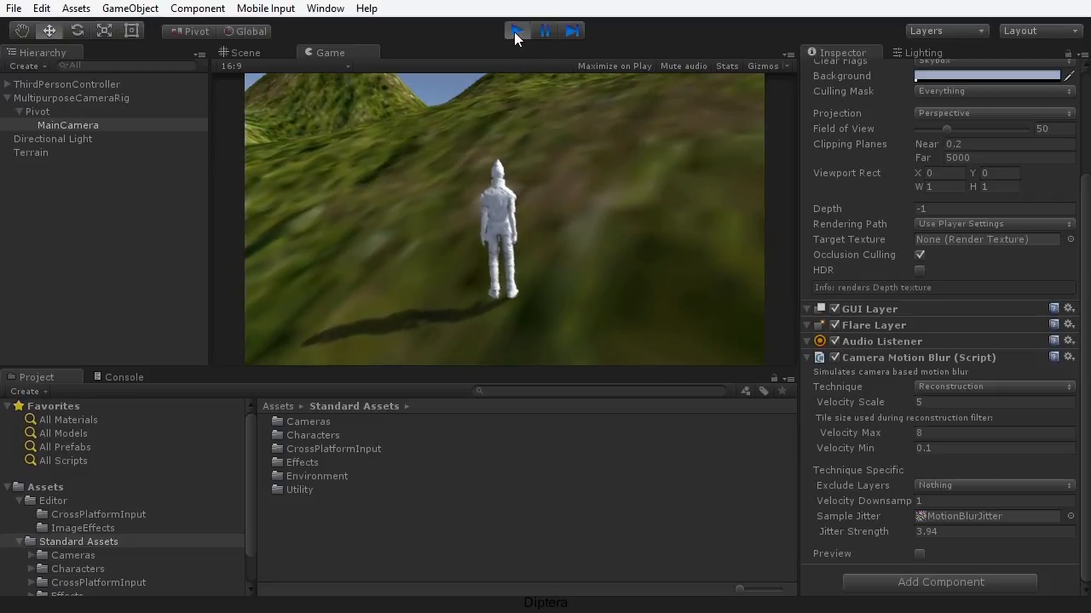
# - Copy the Camera Motion Blur component's play-mode values, stop the test, and paste them onto the same component
pyautogui.click(1068, 358)
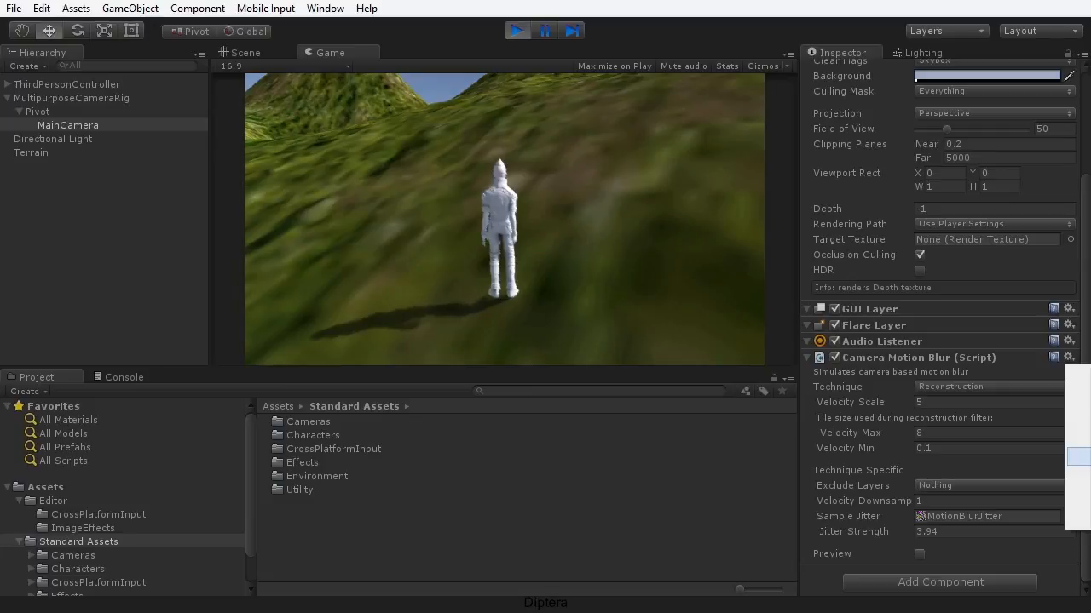
pyautogui.click(1078, 457)
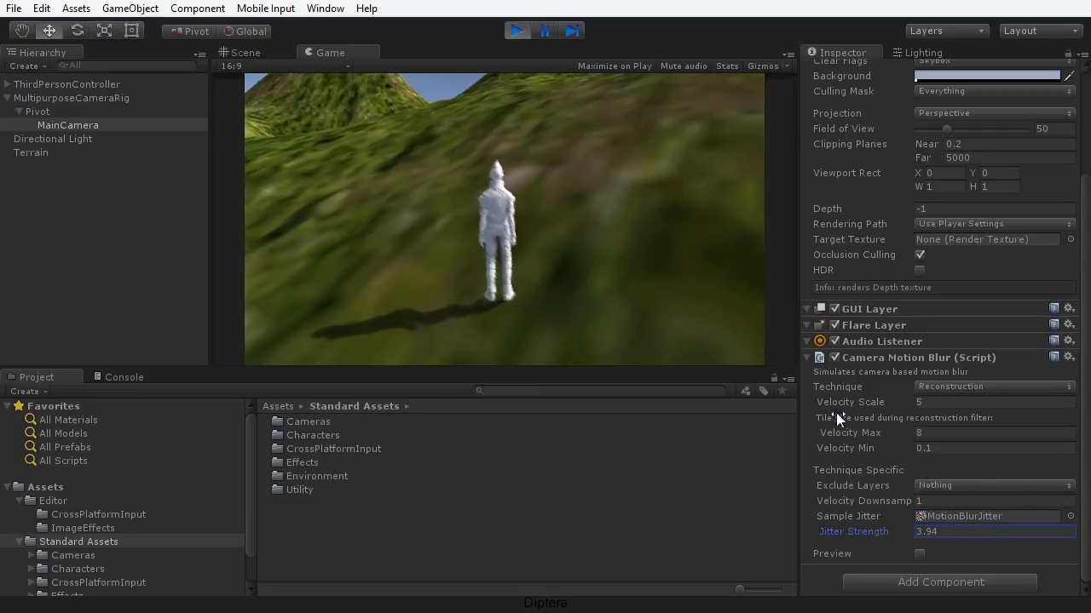
pyautogui.click(515, 32)
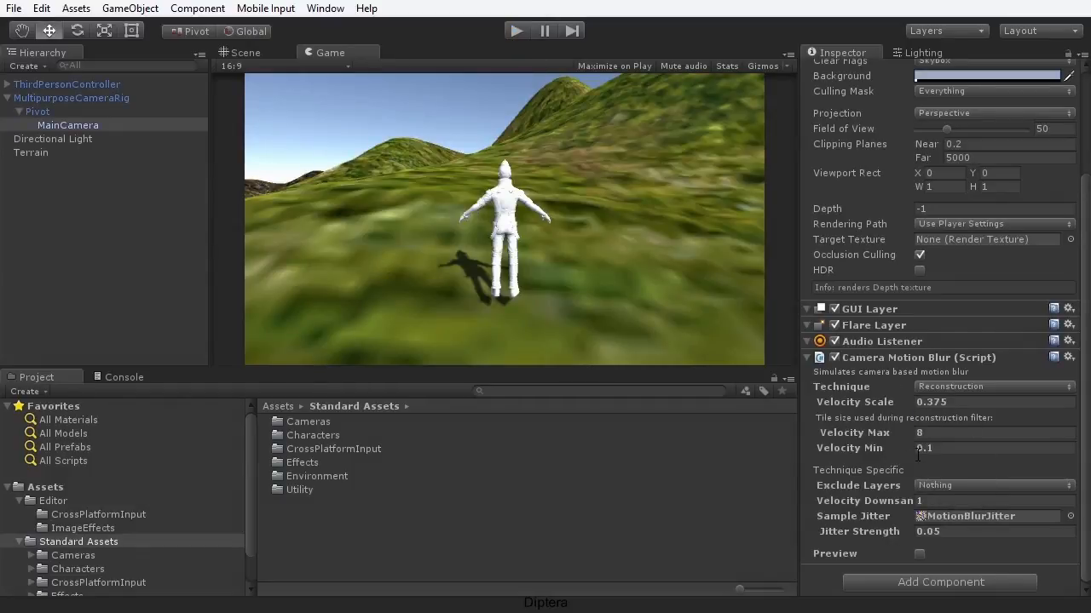
pyautogui.click(1069, 358)
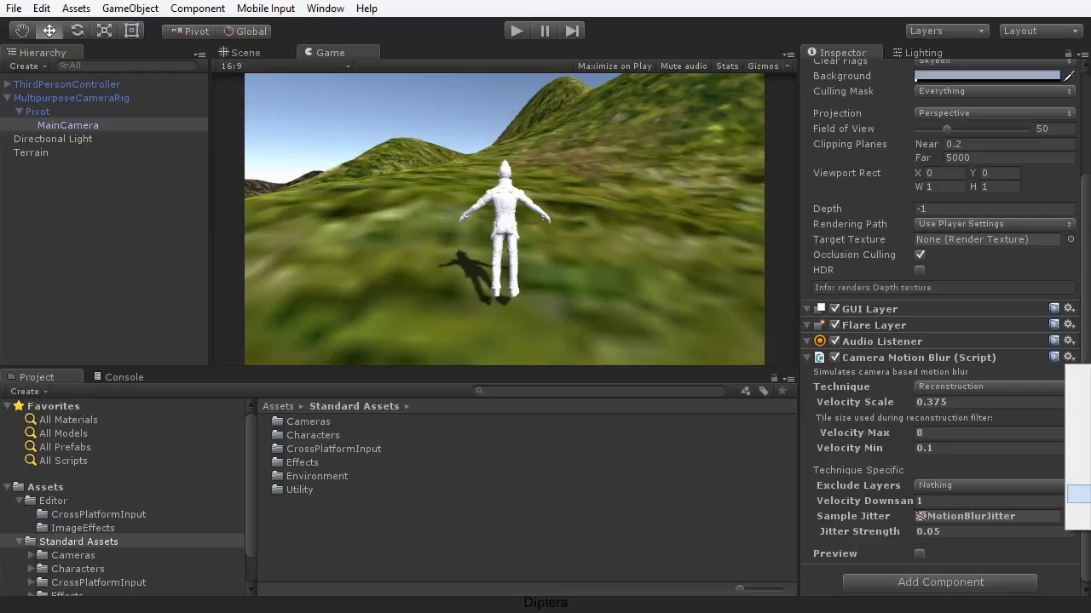
pyautogui.click(1079, 494)
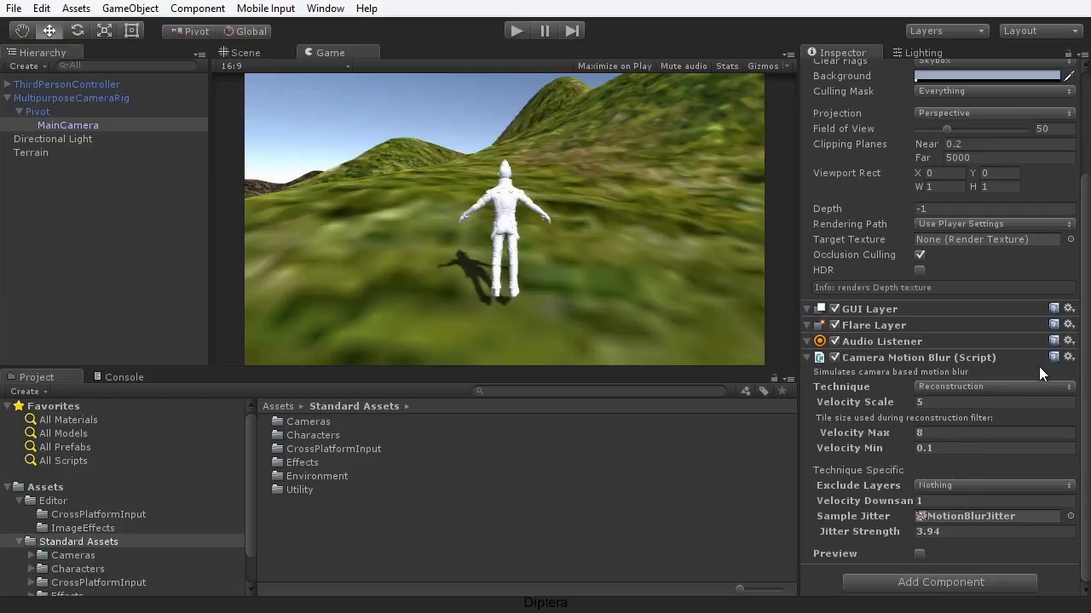
# - Replace the MainCamera's Camera Motion Blur component with the Vignette and Chromatic Aberration image effect
pyautogui.click(1068, 357)
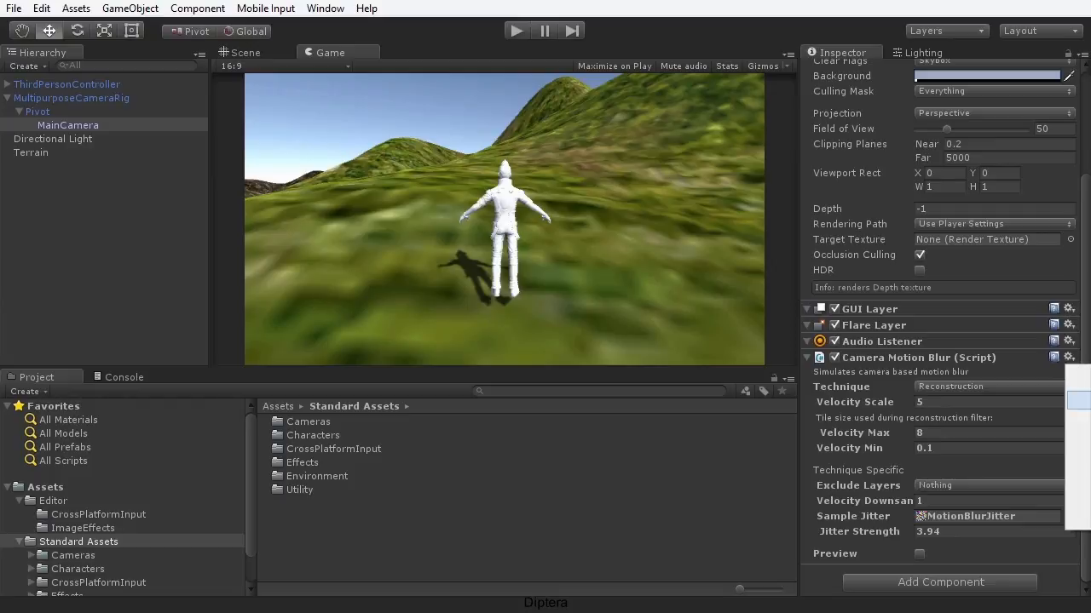
pyautogui.click(1077, 400)
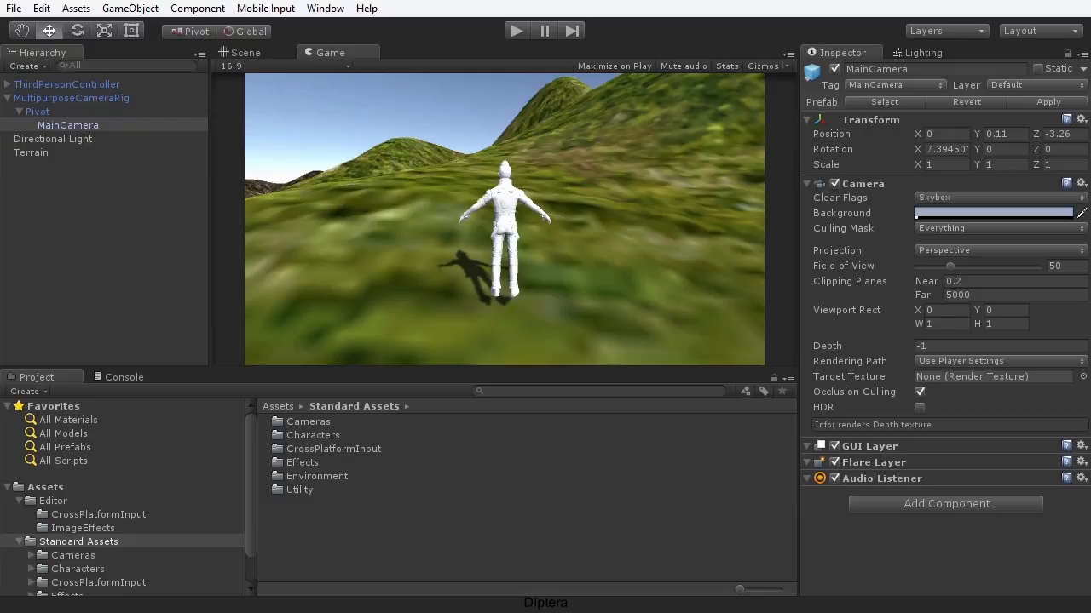
pyautogui.click(67, 126)
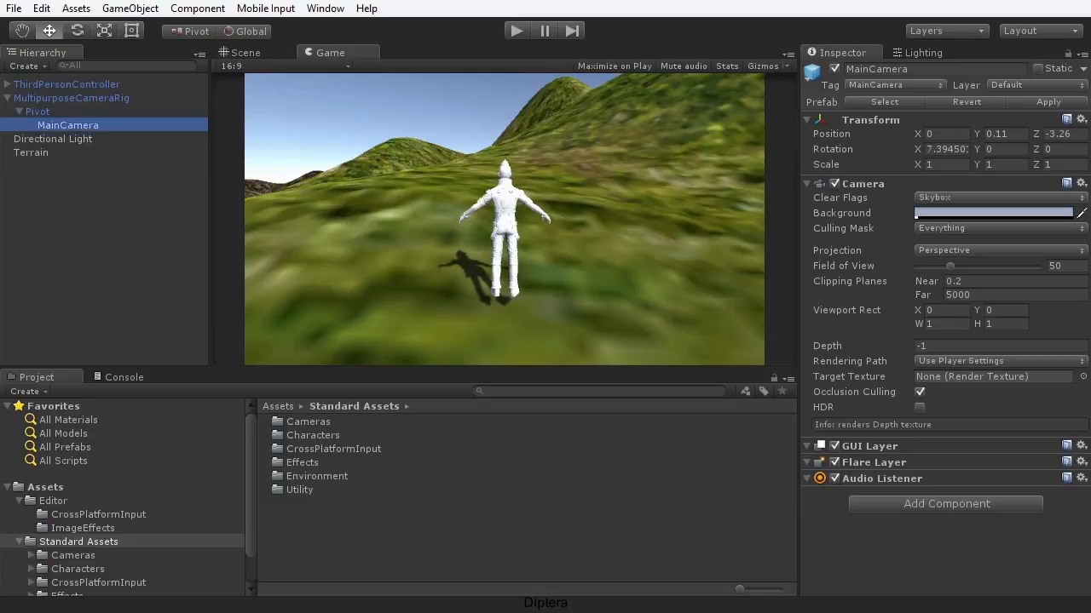
pyautogui.click(205, 11)
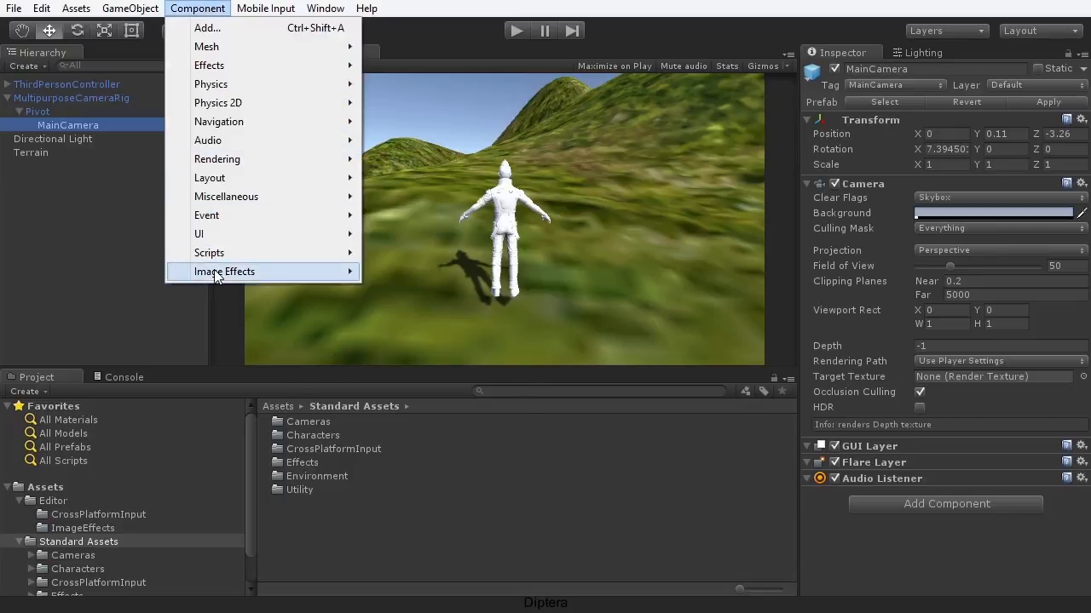
pyautogui.moveTo(216, 277)
pyautogui.moveTo(425, 326)
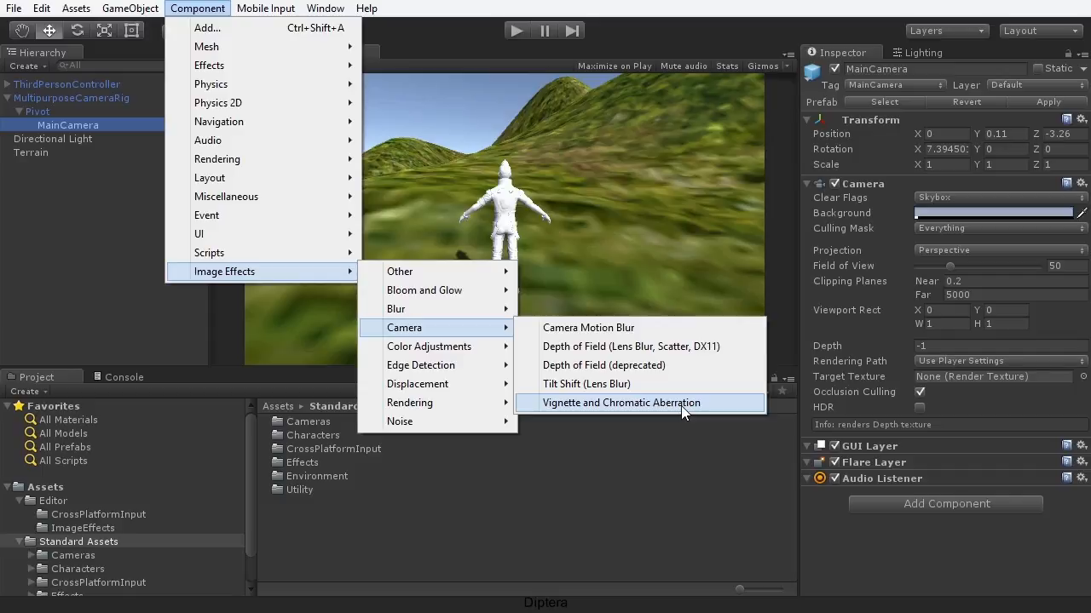
pyautogui.click(637, 408)
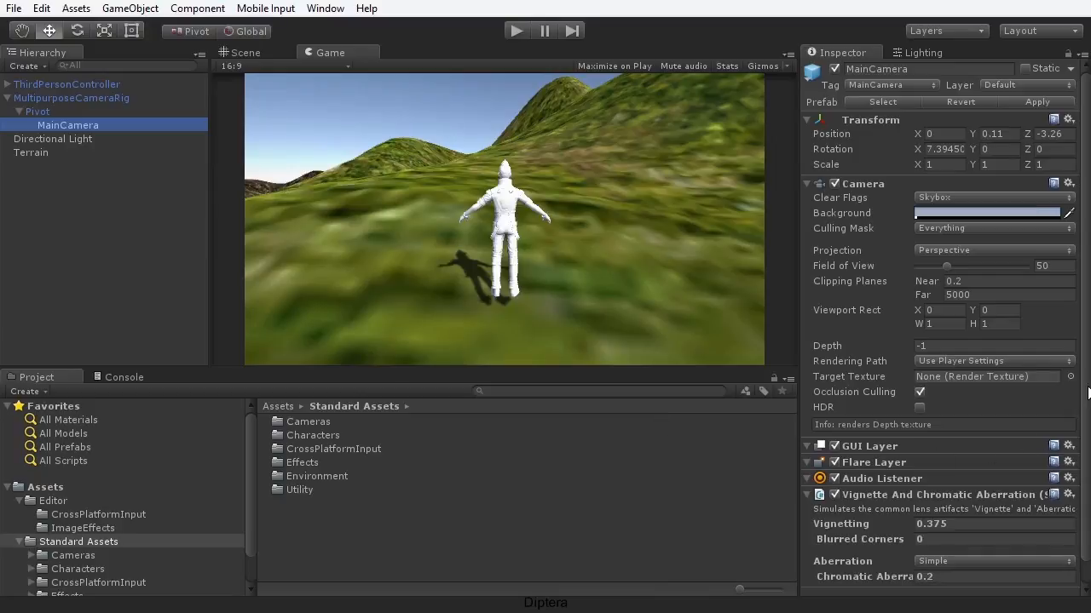
# - Raise the Chromatic Aberration amount of the MainCamera's vignette effect to 22.82
pyautogui.scroll(-1, 937, 477)
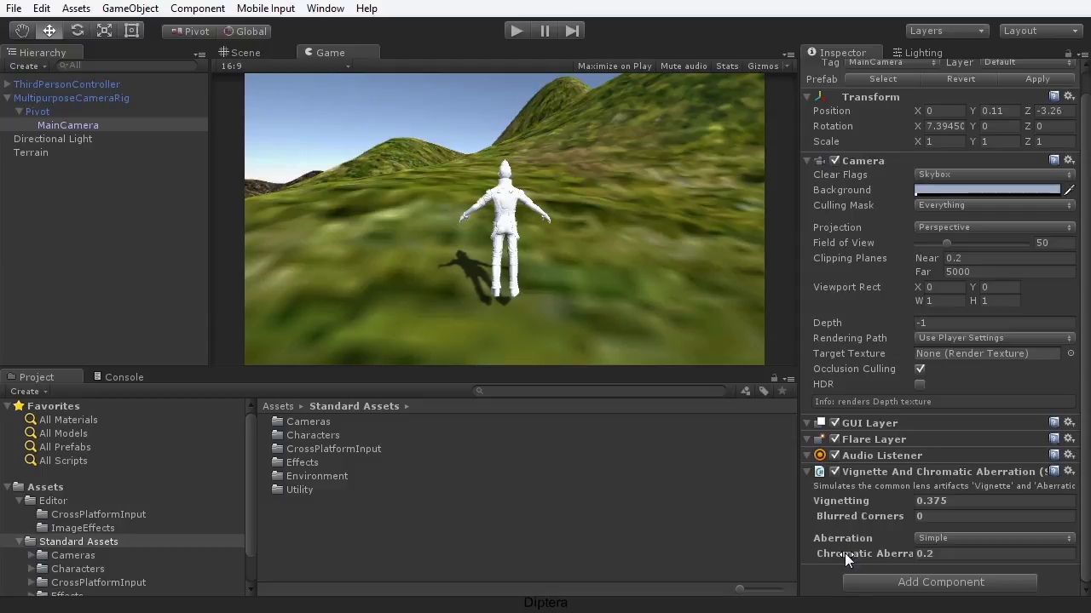
pyautogui.moveTo(850, 551); pyautogui.dragTo(1086, 568)
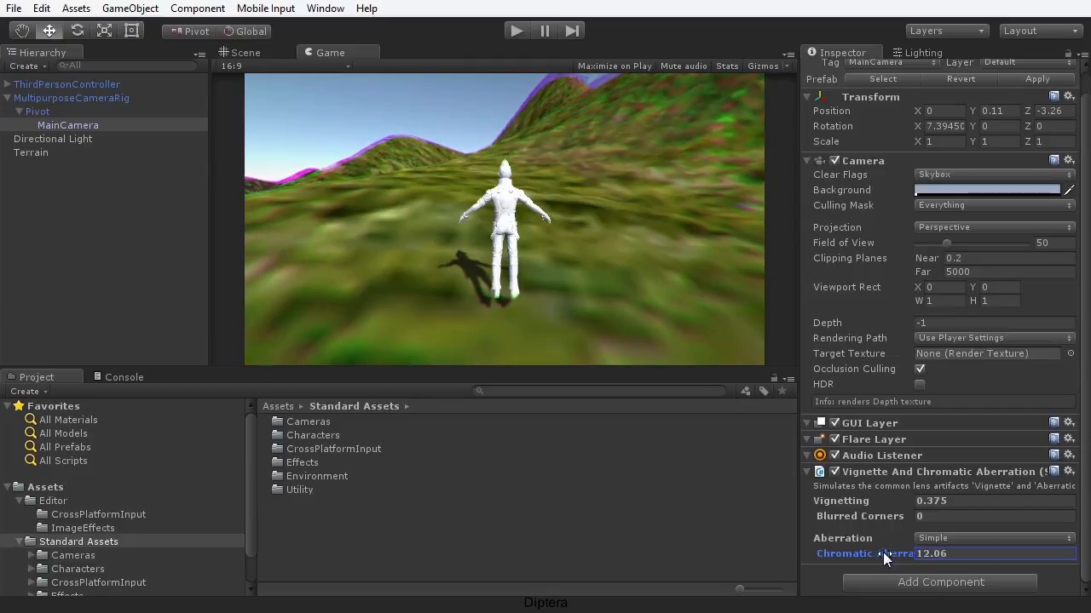
pyautogui.moveTo(883, 554); pyautogui.dragTo(1087, 570)
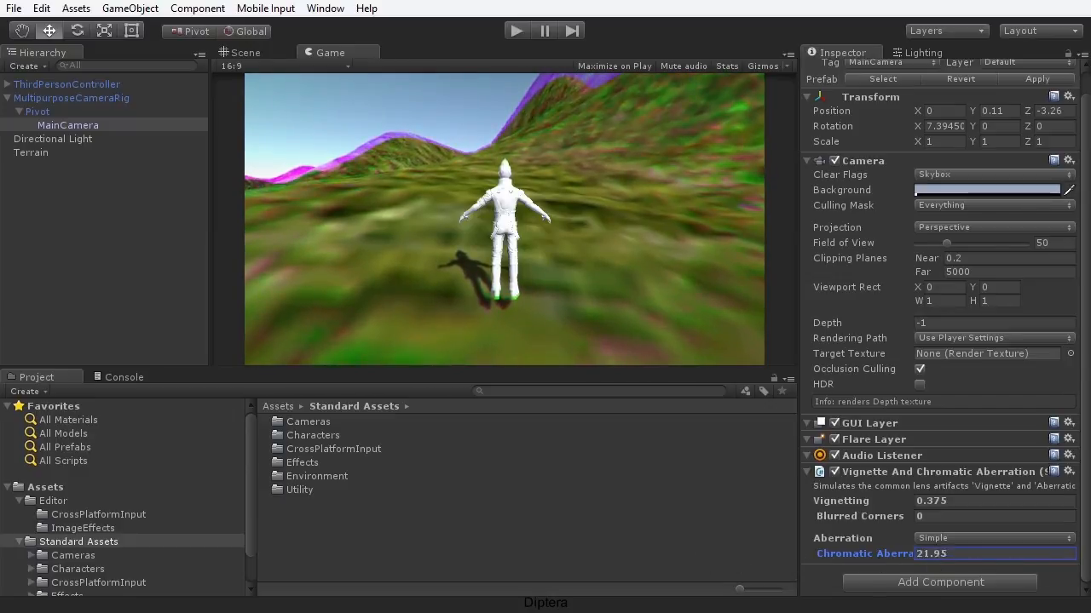
# - Play-test the chromatic aberration by running the character across the hills, and stop the test
pyautogui.click(516, 31)
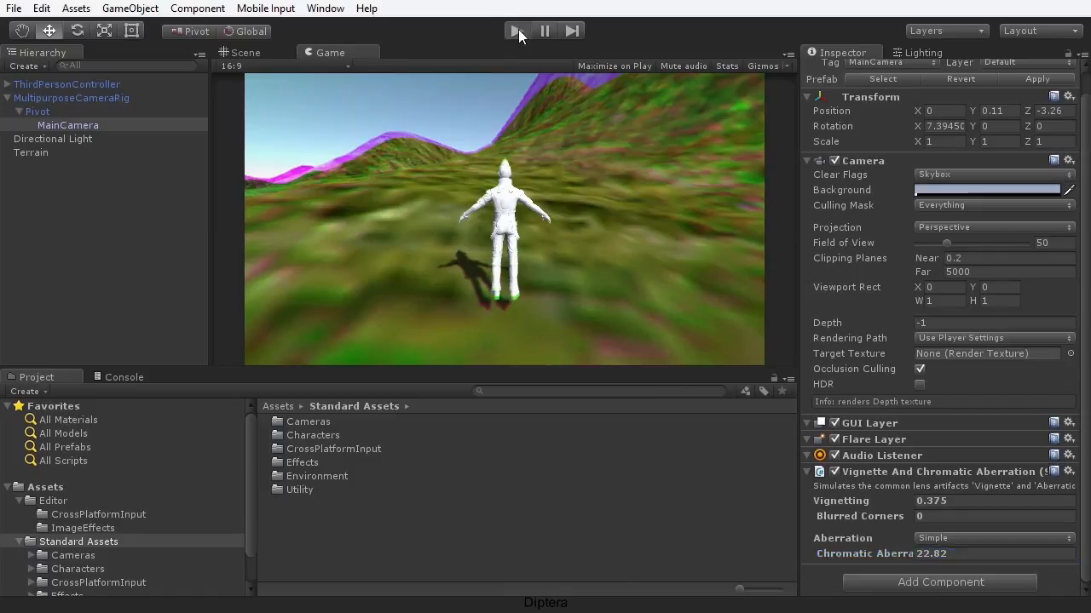
pyautogui.press('s')
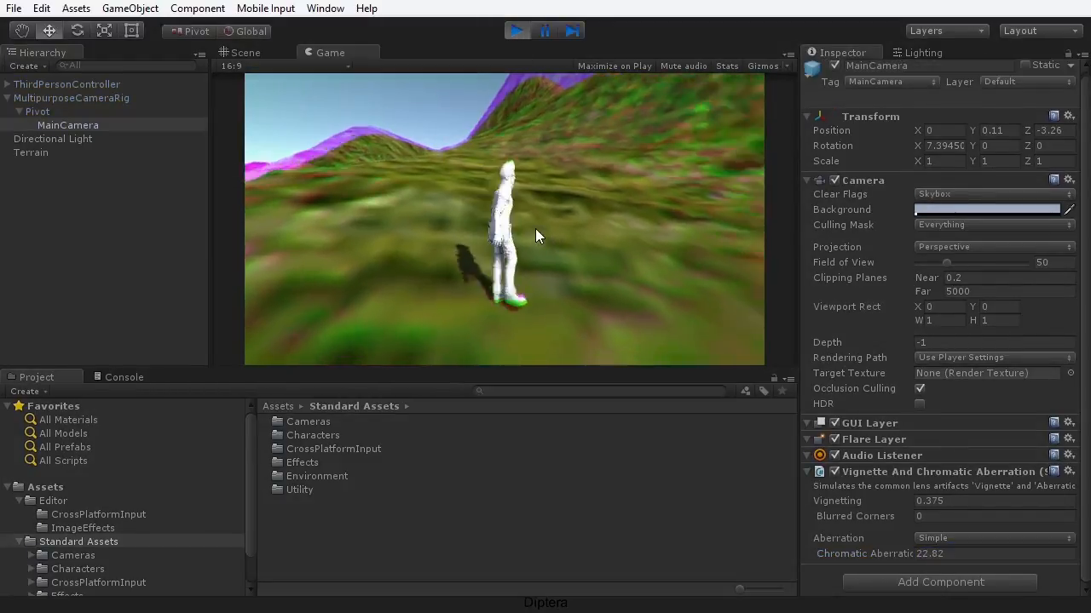
pyautogui.press('w')
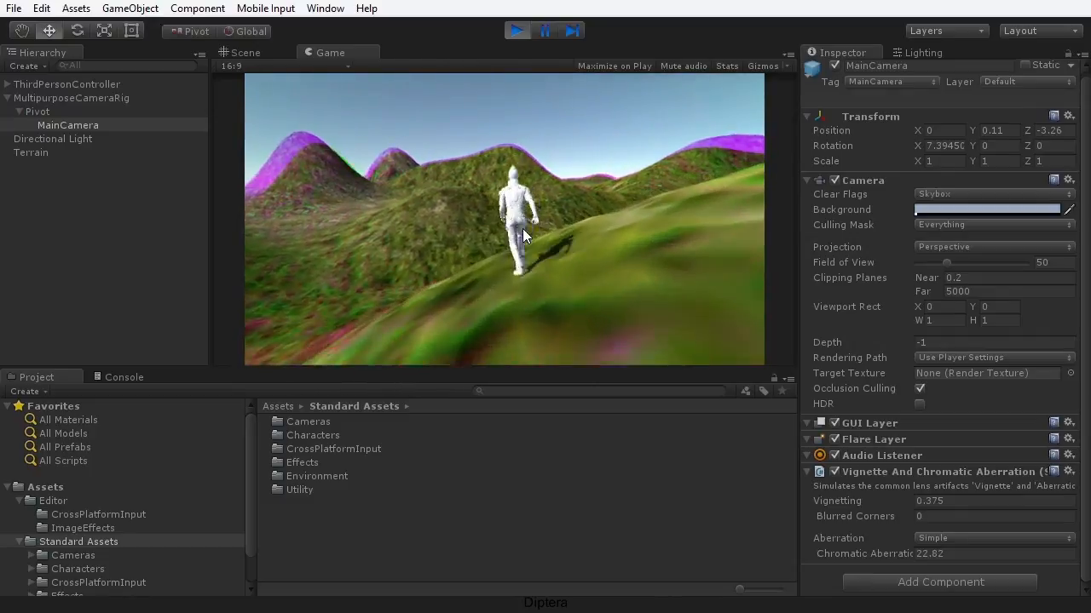
pyautogui.press('d')
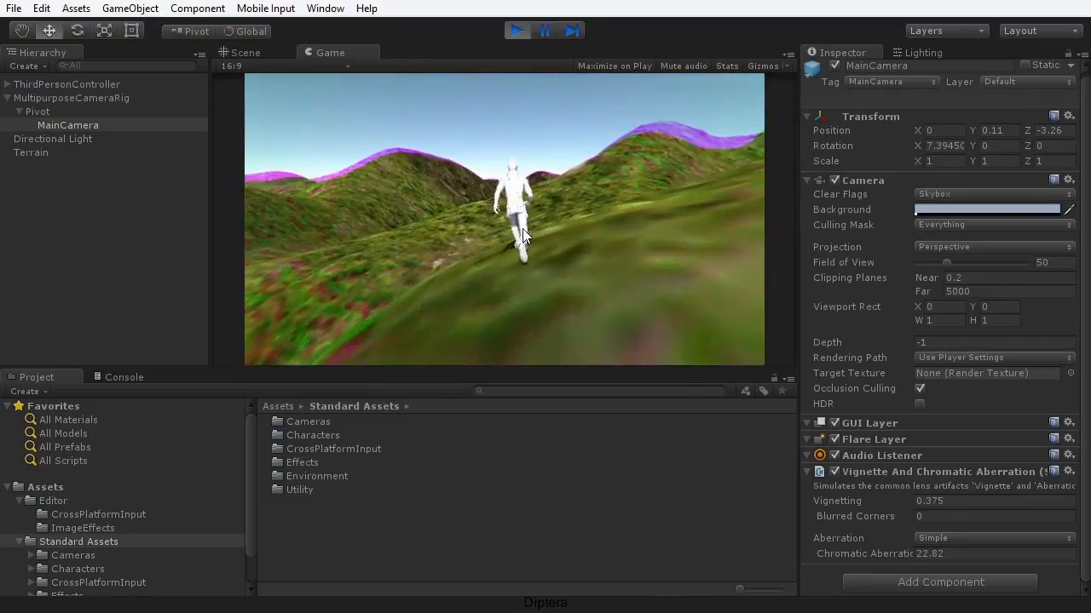
pyautogui.press('a')
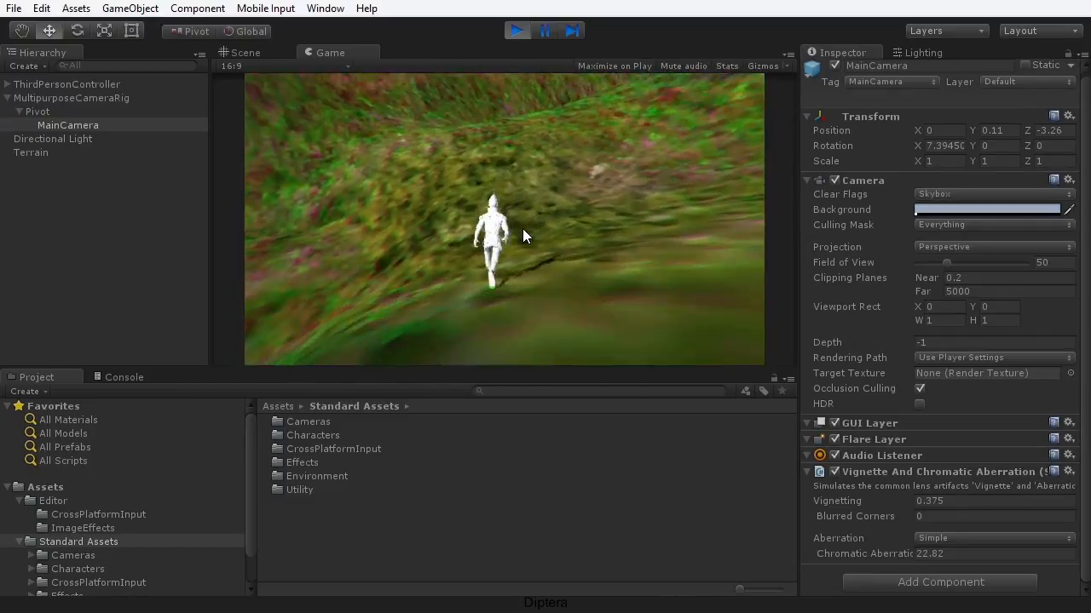
pyautogui.press('a')
pyautogui.press('w')
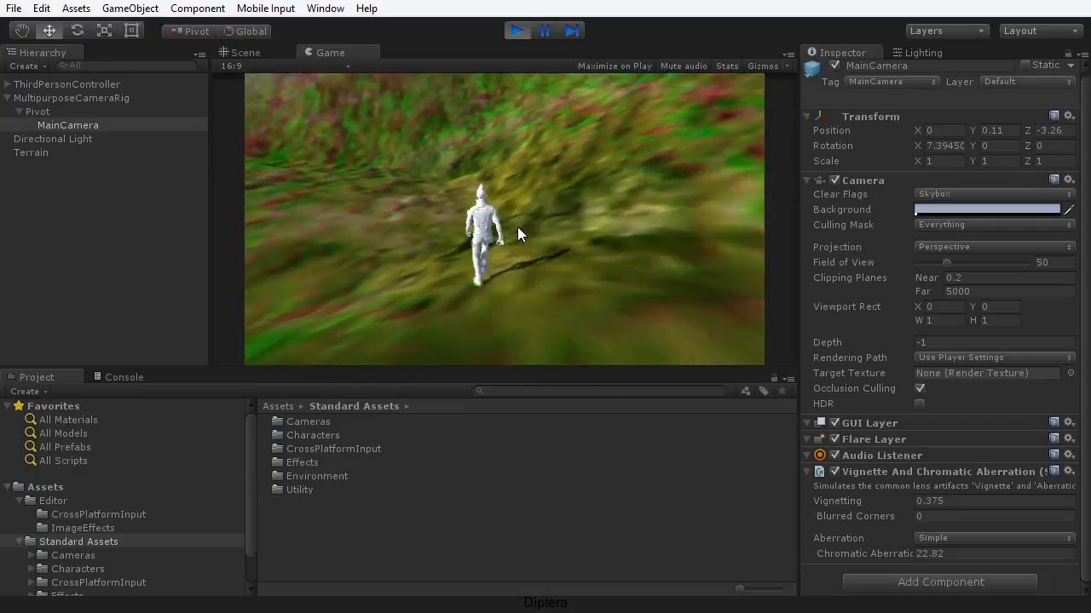
pyautogui.press('w')
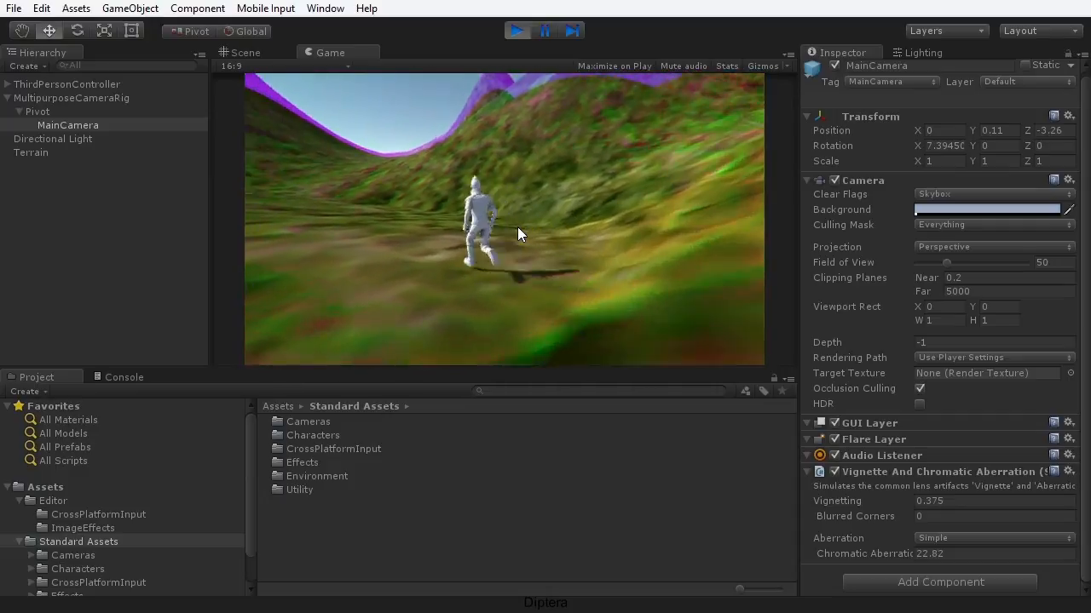
pyautogui.press('w')
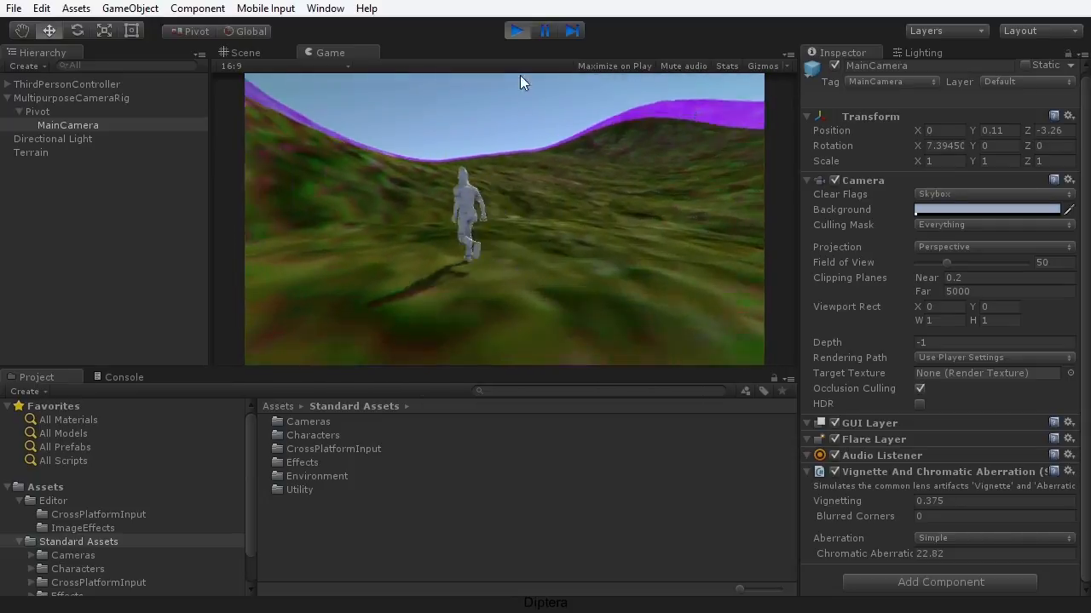
pyautogui.click(516, 30)
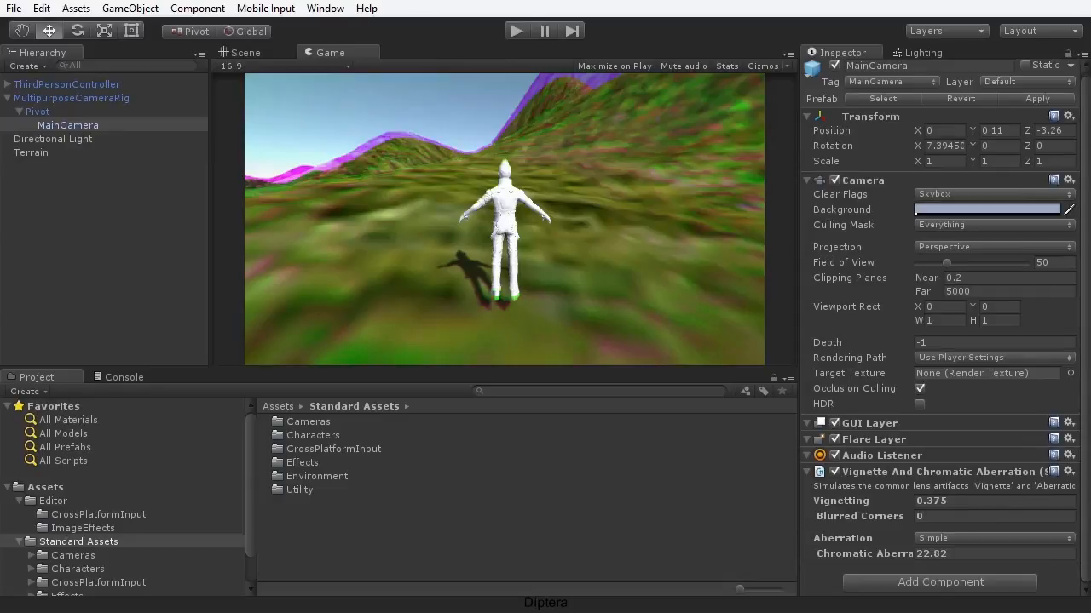
# - Make the editor window narrower
pyautogui.moveTo(1071, 511); pyautogui.dragTo(886, 503)
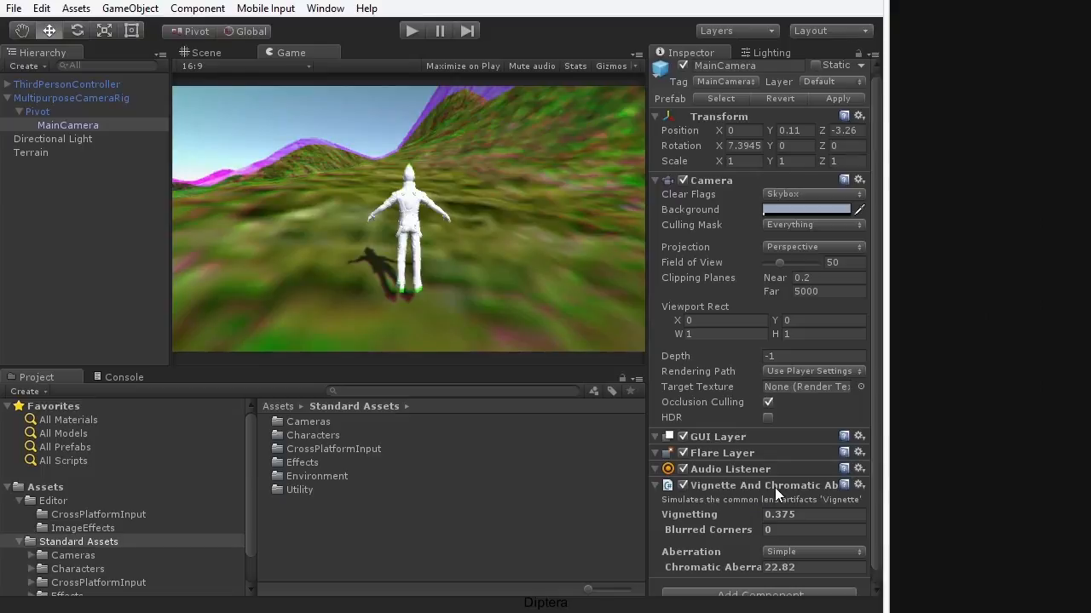
# - Reset the MainCamera's Vignette and Chromatic Aberration component to its defaults and widen the editor window
pyautogui.click(859, 485)
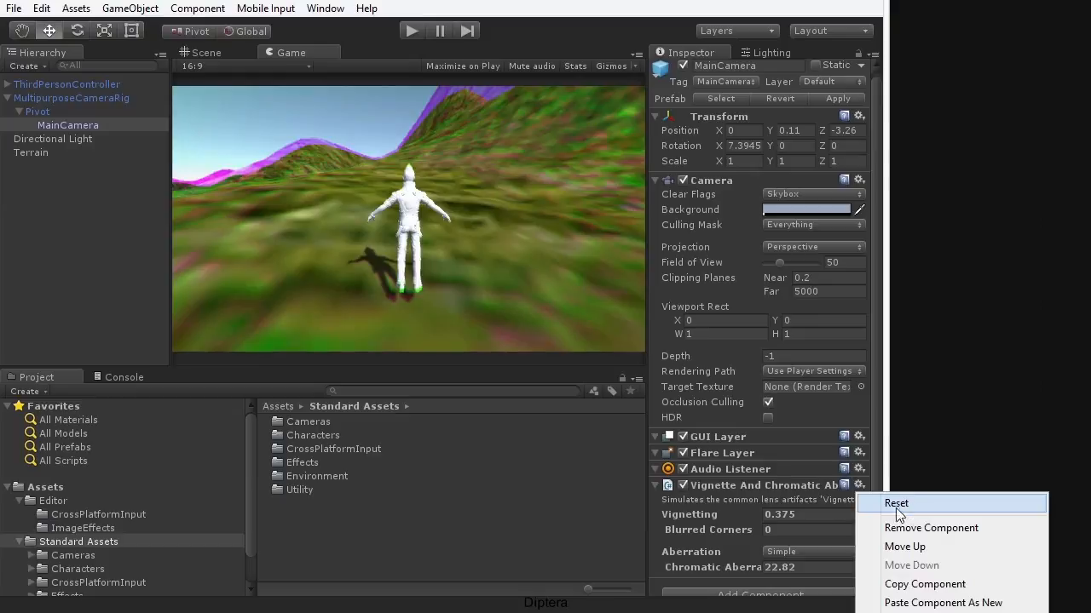
pyautogui.click(899, 505)
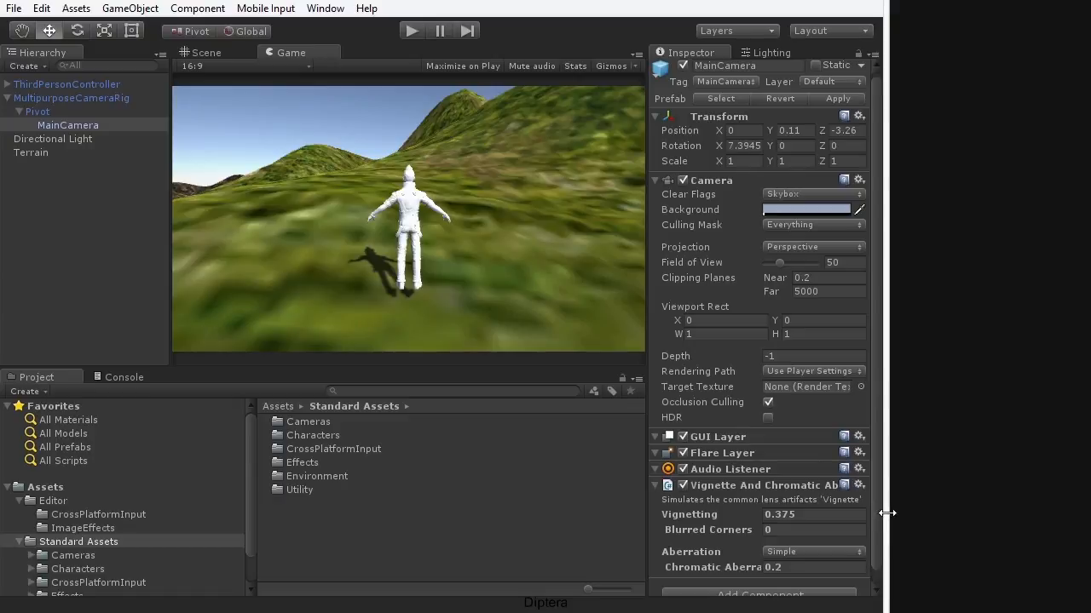
pyautogui.moveTo(887, 513); pyautogui.dragTo(1086, 514)
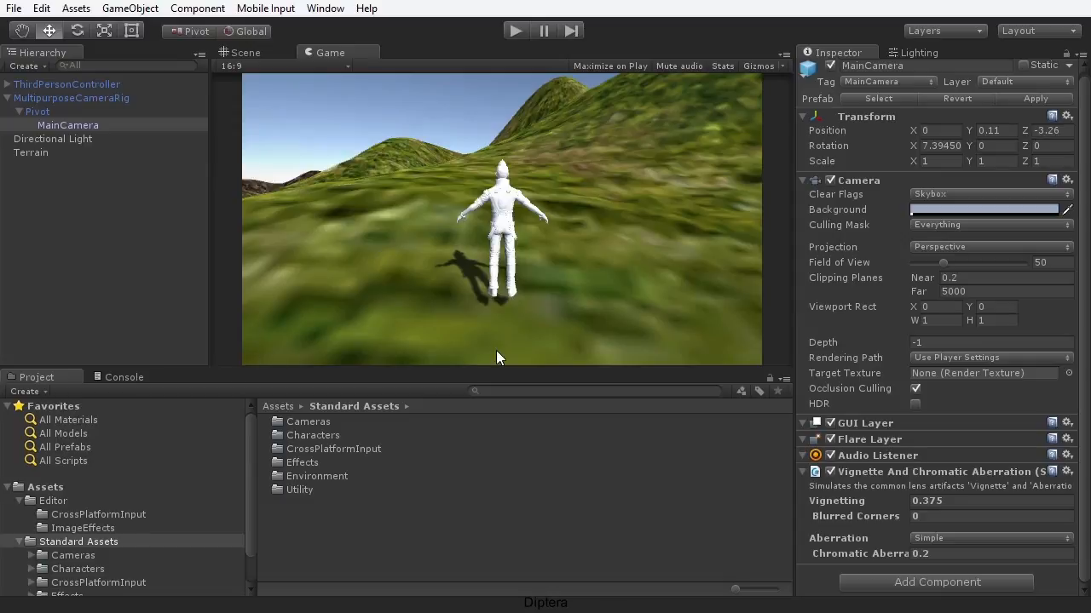
# - Try Blurred Corners at 2.54 with a Blur Distance of 5.27 on the vignette effect, and return Blurred Corners to 0
pyautogui.moveTo(835, 515); pyautogui.dragTo(884, 513)
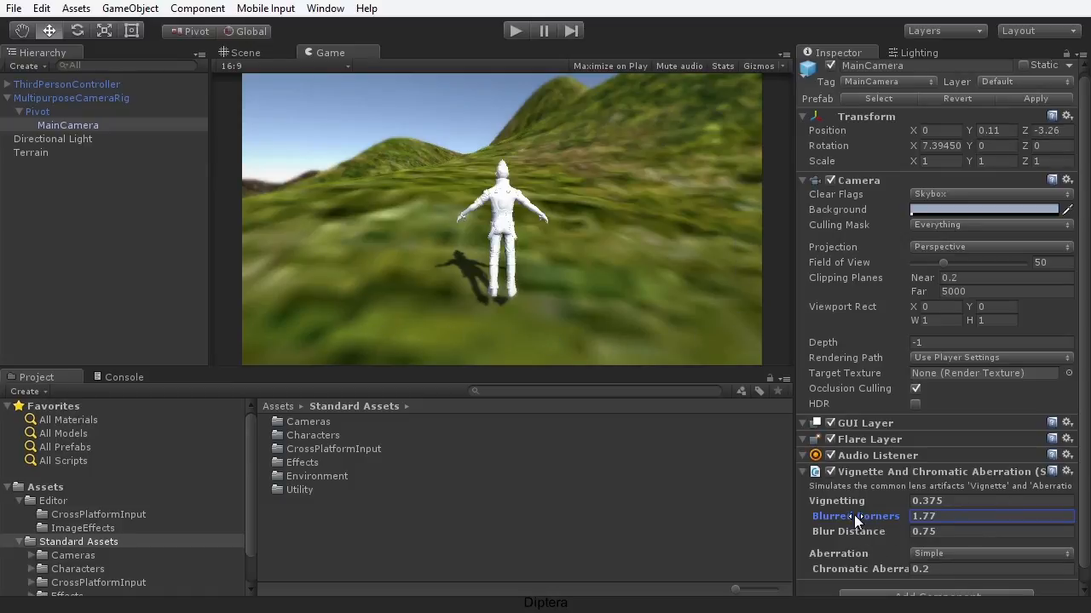
pyautogui.moveTo(855, 512); pyautogui.dragTo(945, 530)
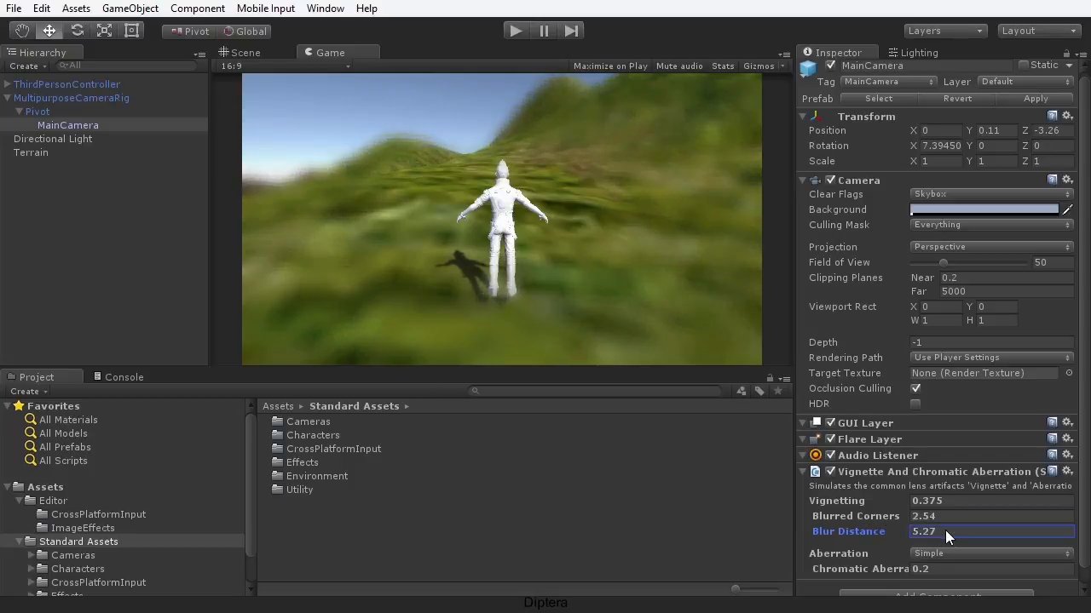
pyautogui.moveTo(869, 516); pyautogui.dragTo(903, 530)
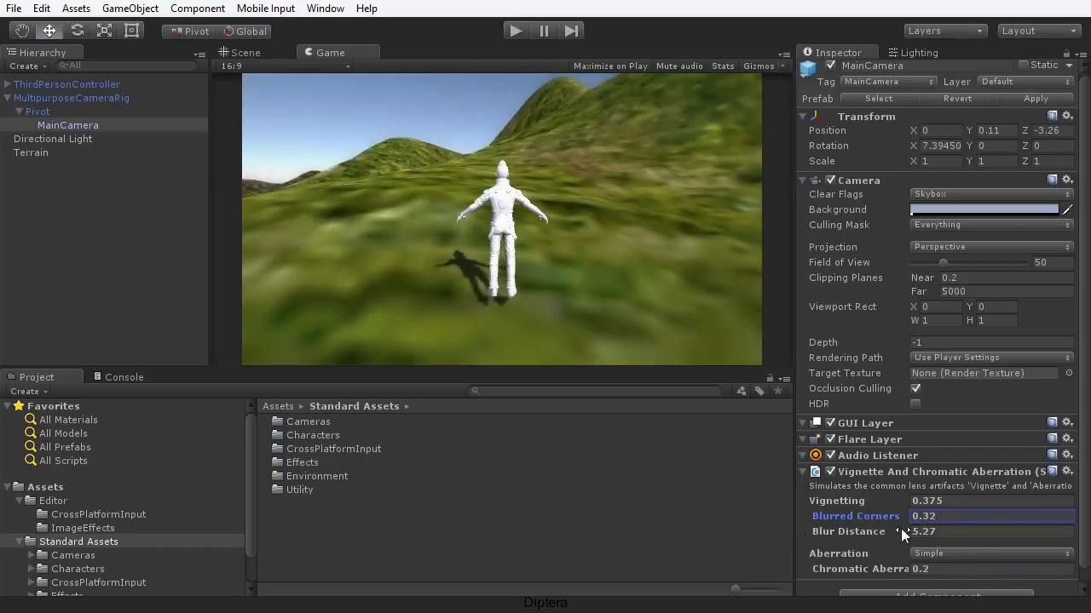
pyautogui.click(938, 529)
pyautogui.click(952, 516)
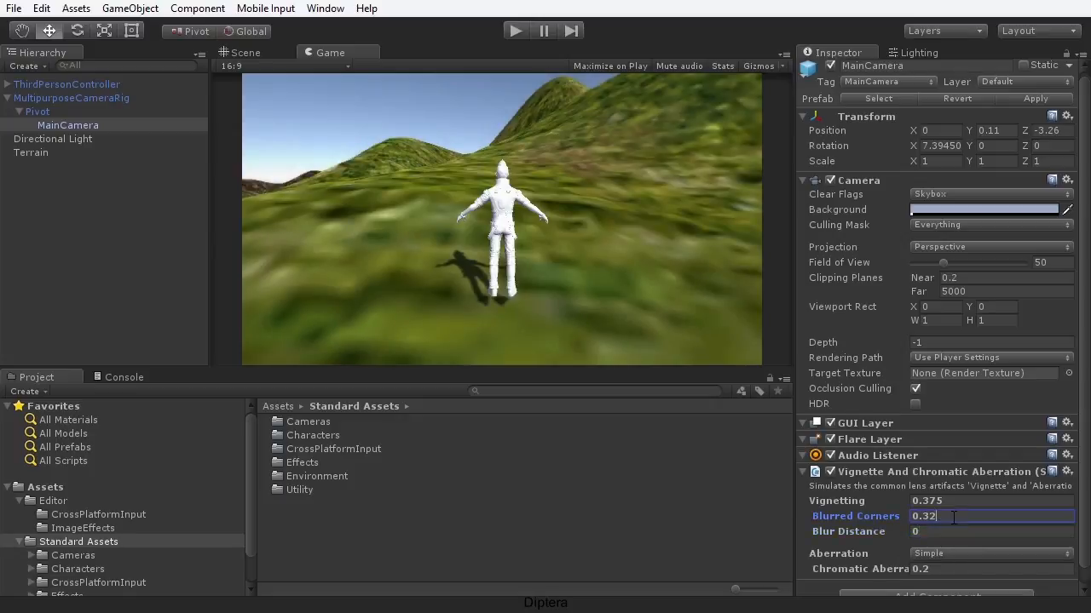
pyautogui.write('0')
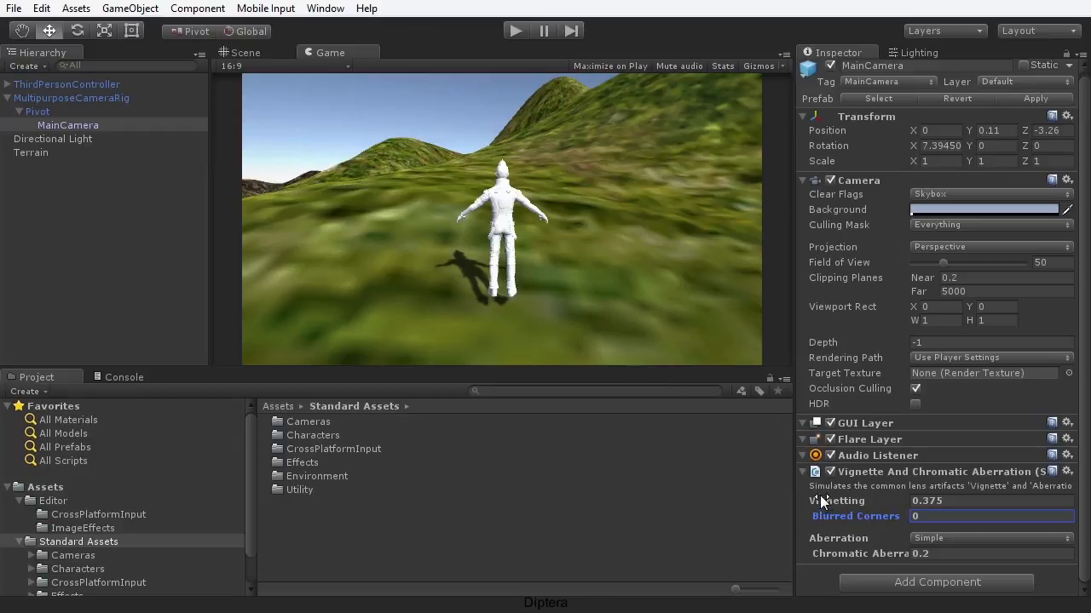
# - Try Vignetting amounts of 3.13, 24.21 and -1123.34 on the MainCamera's effect, and set Vignetting to 0
pyautogui.moveTo(836, 498); pyautogui.dragTo(886, 507)
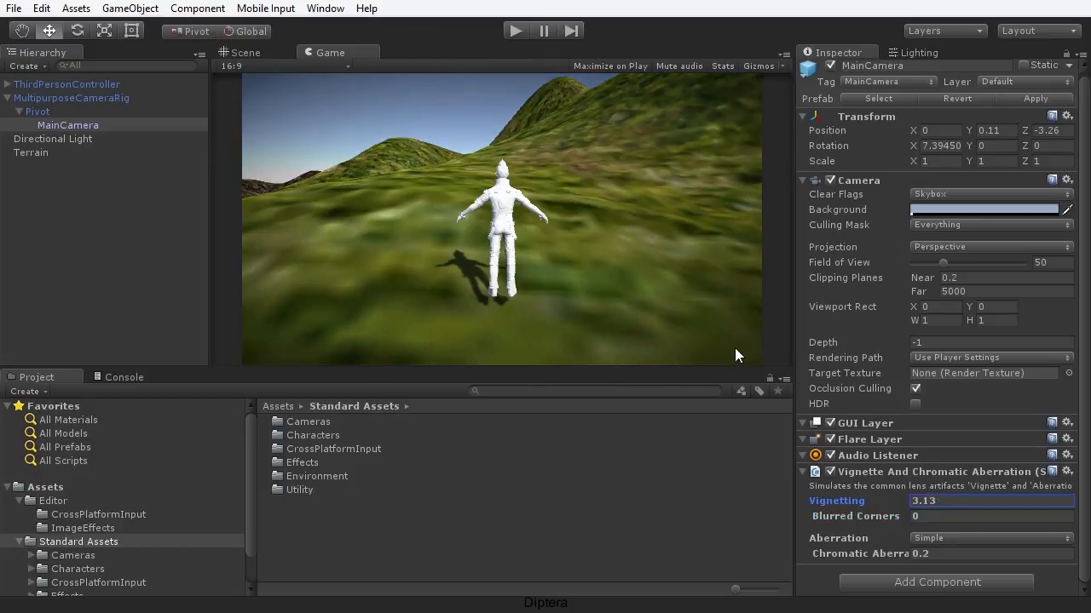
pyautogui.moveTo(843, 501); pyautogui.dragTo(1090, 498)
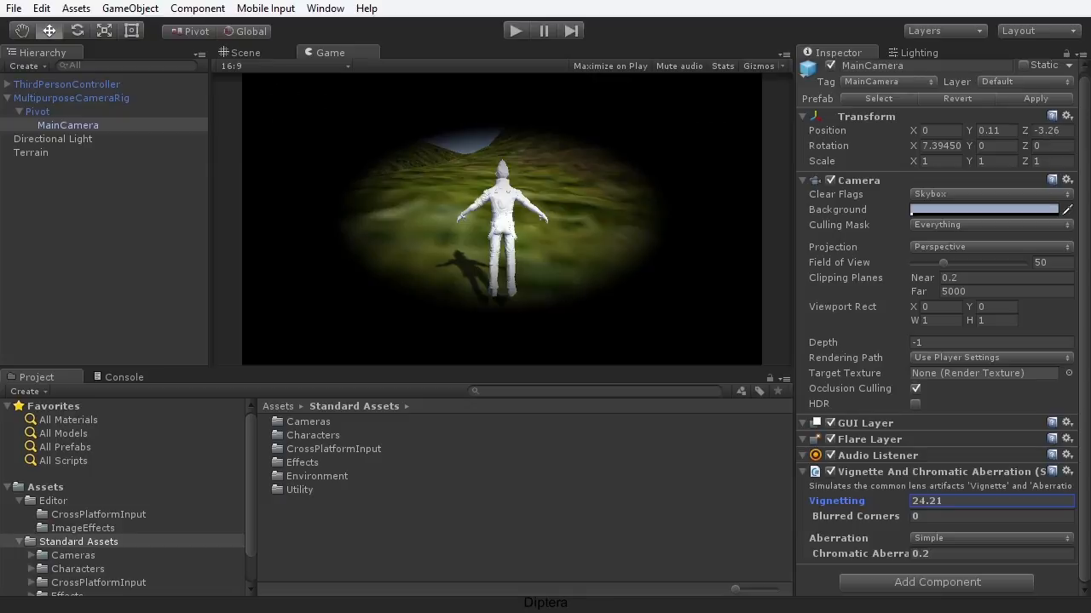
pyautogui.click(931, 503)
pyautogui.moveTo(858, 496); pyautogui.dragTo(736, 504)
pyautogui.moveTo(860, 501); pyautogui.dragTo(711, 3)
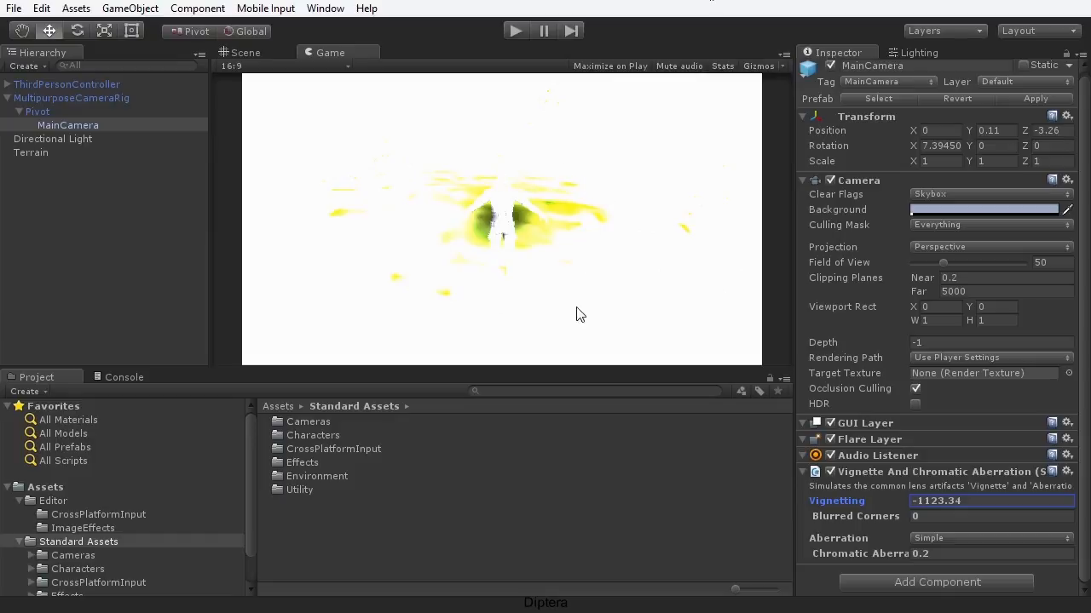
pyautogui.click(978, 493)
pyautogui.write('0')
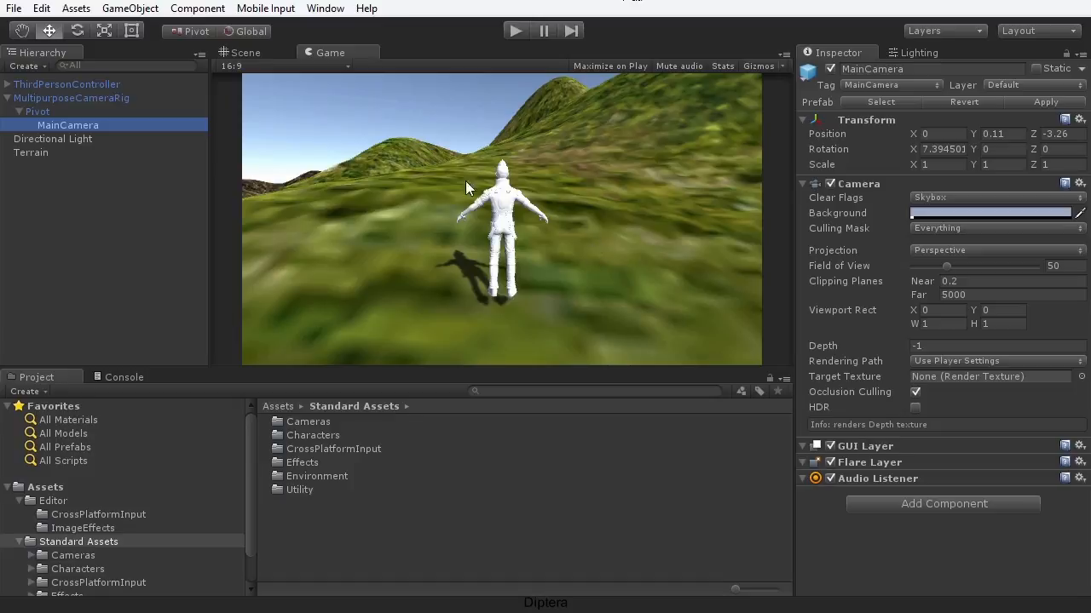
# - Add the Bloom (Optimized) image effect to the MainCamera
pyautogui.click(105, 120)
pyautogui.click(332, 129)
pyautogui.click(197, 9)
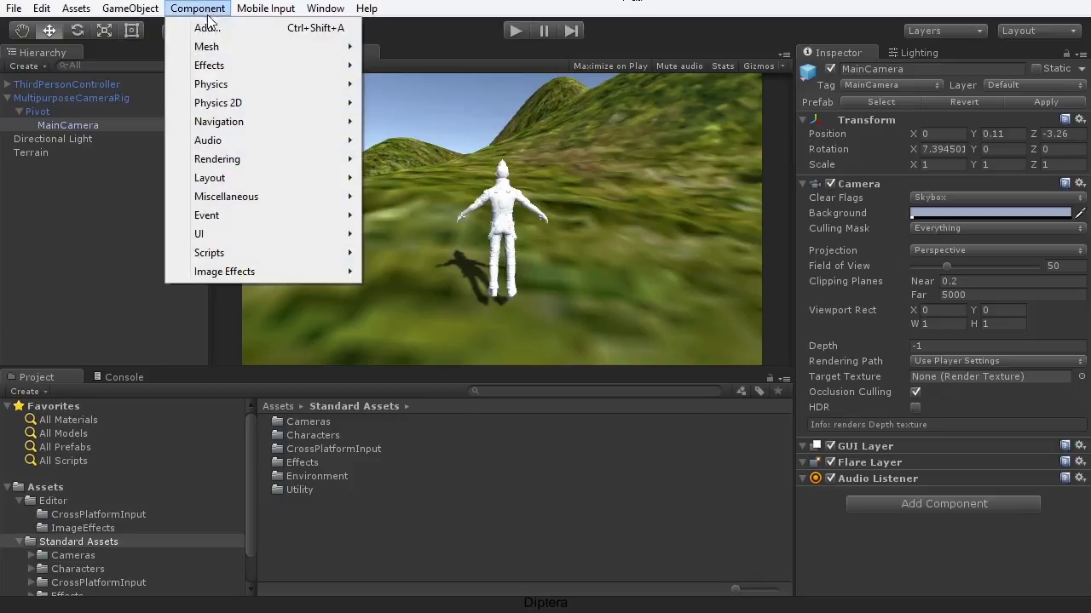
pyautogui.moveTo(222, 272)
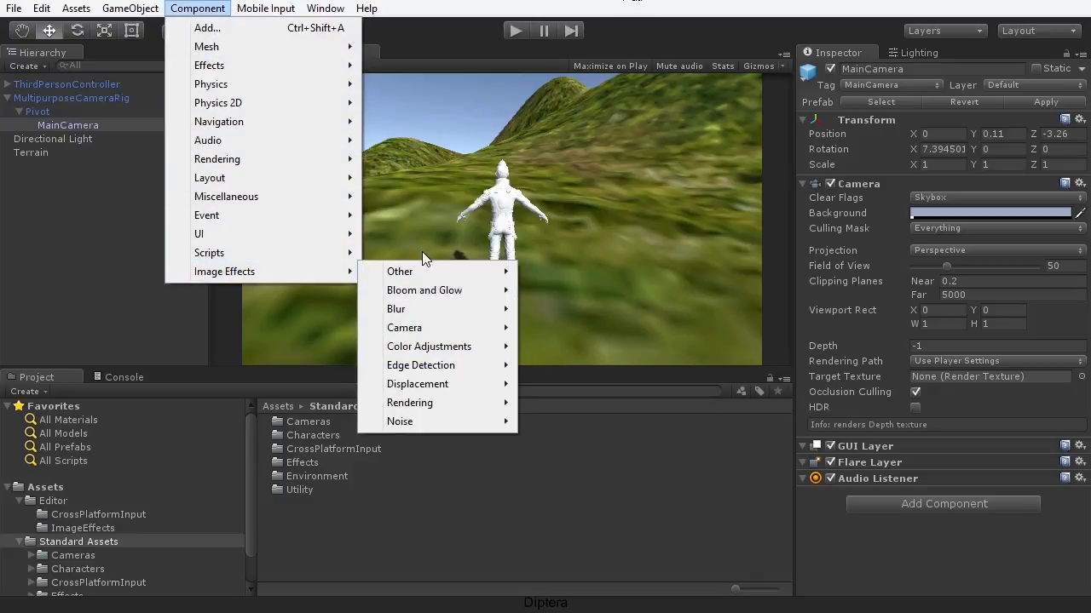
pyautogui.moveTo(426, 294)
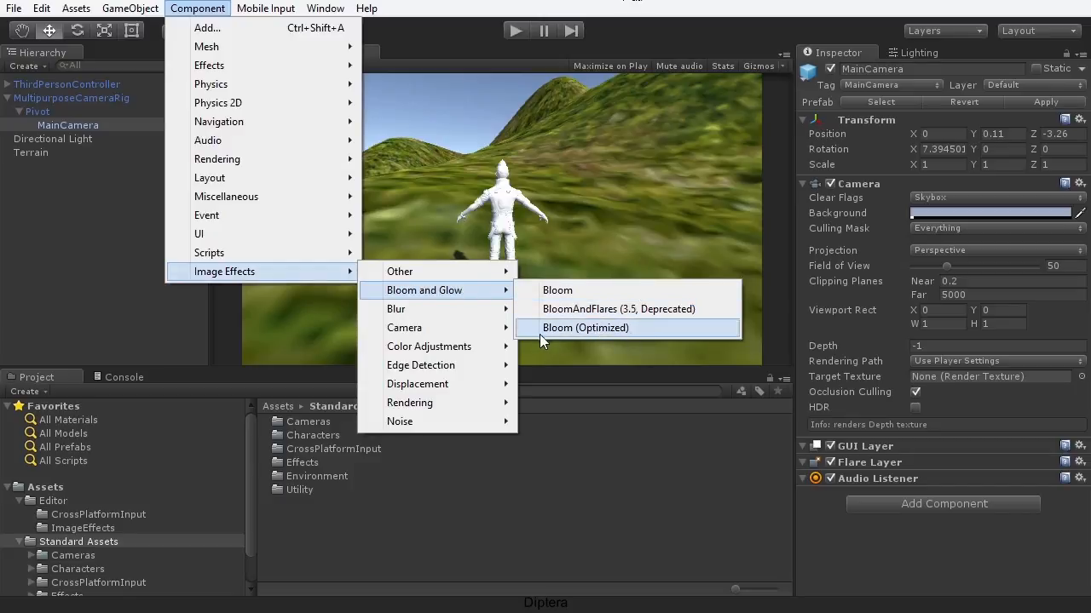
pyautogui.click(618, 330)
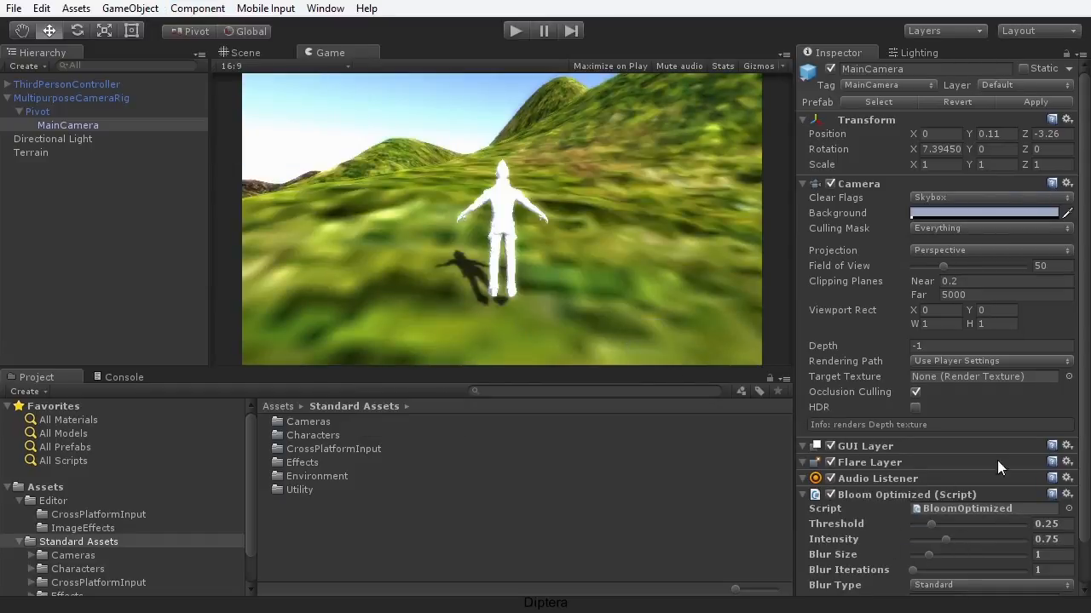
# - Switch the Bloom Optimized component off and on repeatedly to compare the game view with and without bloom
pyautogui.scroll(-2, 1087, 477)
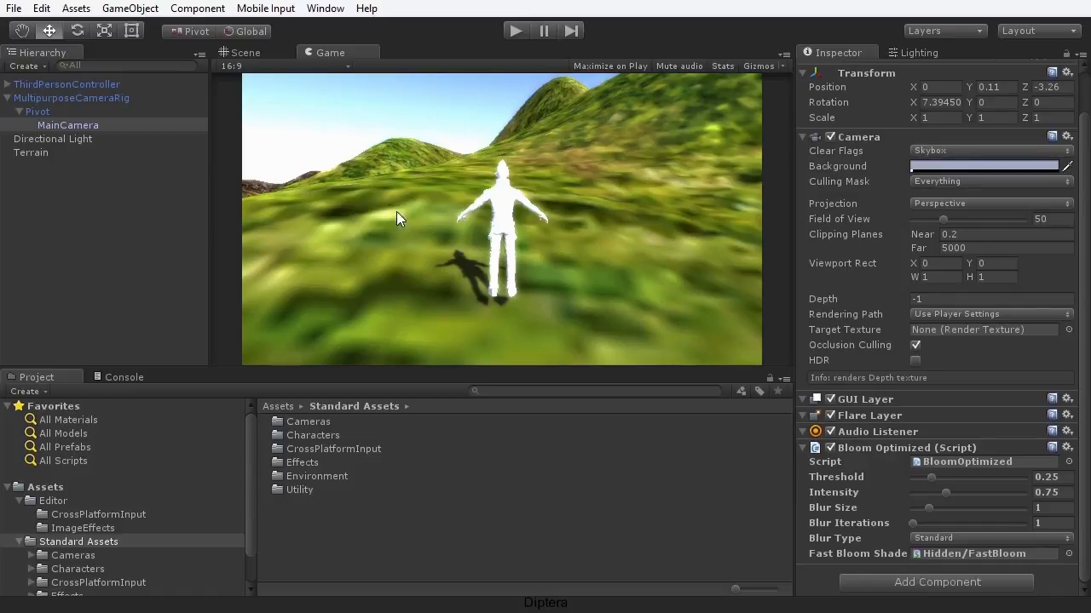
pyautogui.click(830, 448)
pyautogui.click(831, 448)
pyautogui.click(831, 448)
pyautogui.click(830, 448)
pyautogui.click(831, 449)
pyautogui.click(831, 448)
pyautogui.click(831, 448)
pyautogui.click(831, 448)
pyautogui.click(831, 449)
pyautogui.click(830, 448)
pyautogui.click(831, 448)
pyautogui.click(831, 448)
# - Try the bloom Threshold at 1.4 and 0, and set it to 0.22
pyautogui.click(928, 477)
pyautogui.moveTo(926, 478); pyautogui.dragTo(1014, 479)
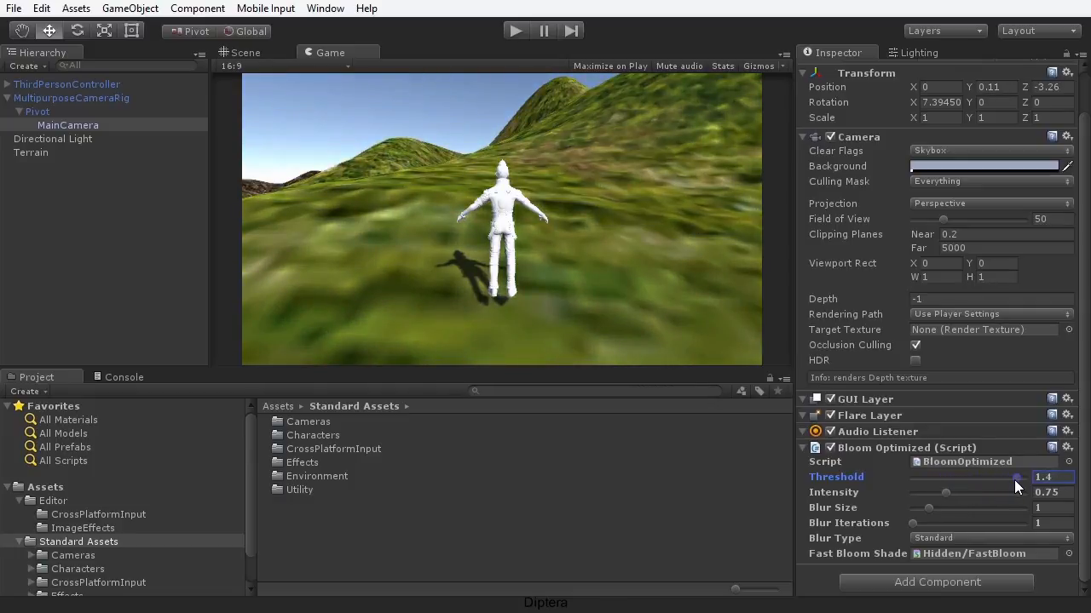
pyautogui.moveTo(1014, 480); pyautogui.dragTo(910, 484)
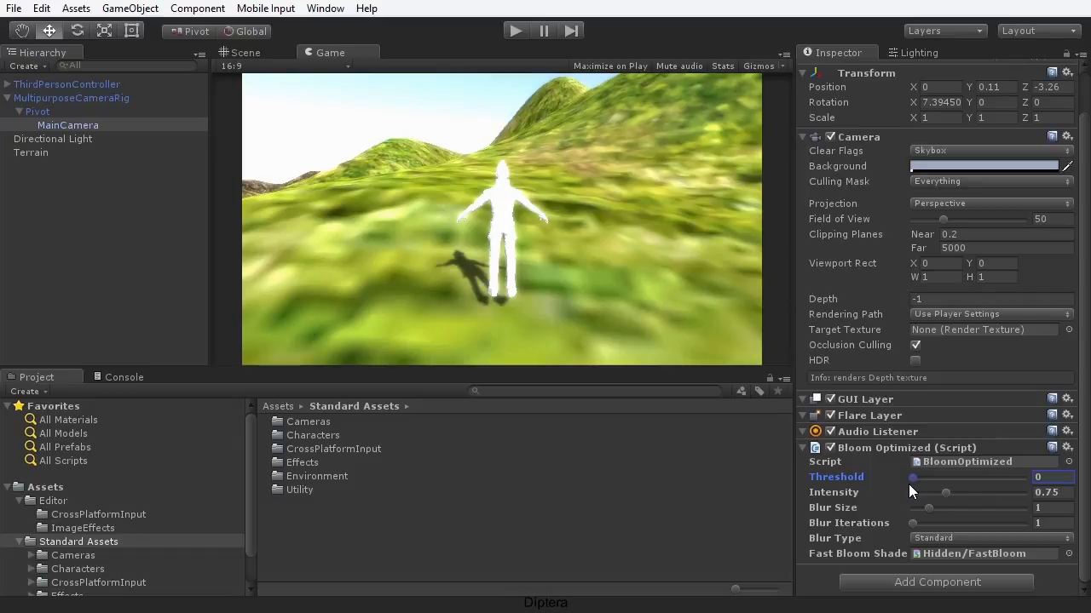
pyautogui.moveTo(913, 485); pyautogui.dragTo(926, 487)
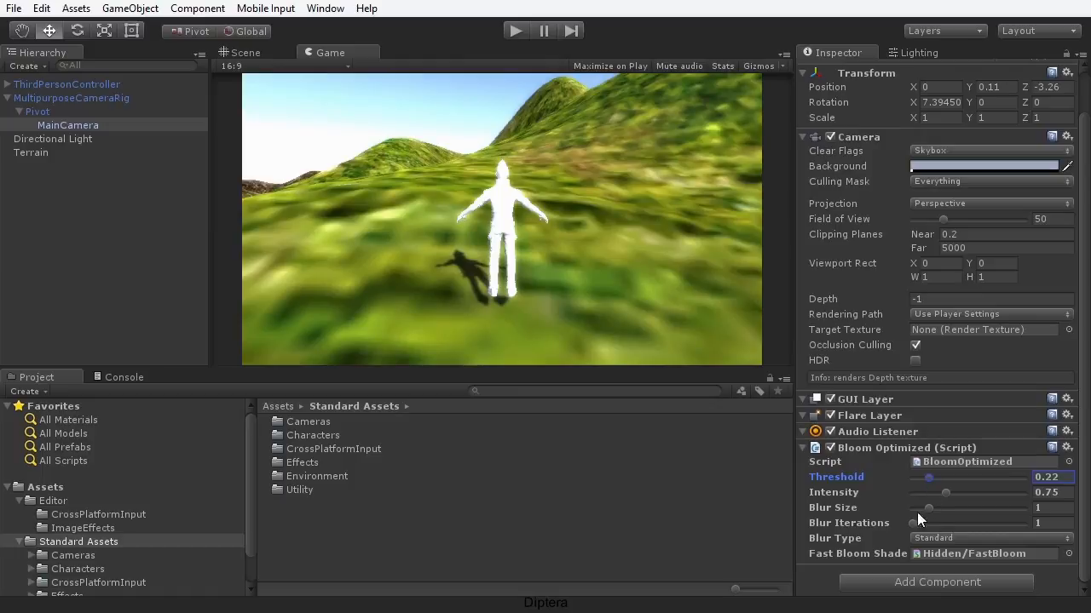
# - Try the bloom Intensity at 0 and 2.5, and set it to 0.52
pyautogui.moveTo(944, 492); pyautogui.dragTo(791, 487)
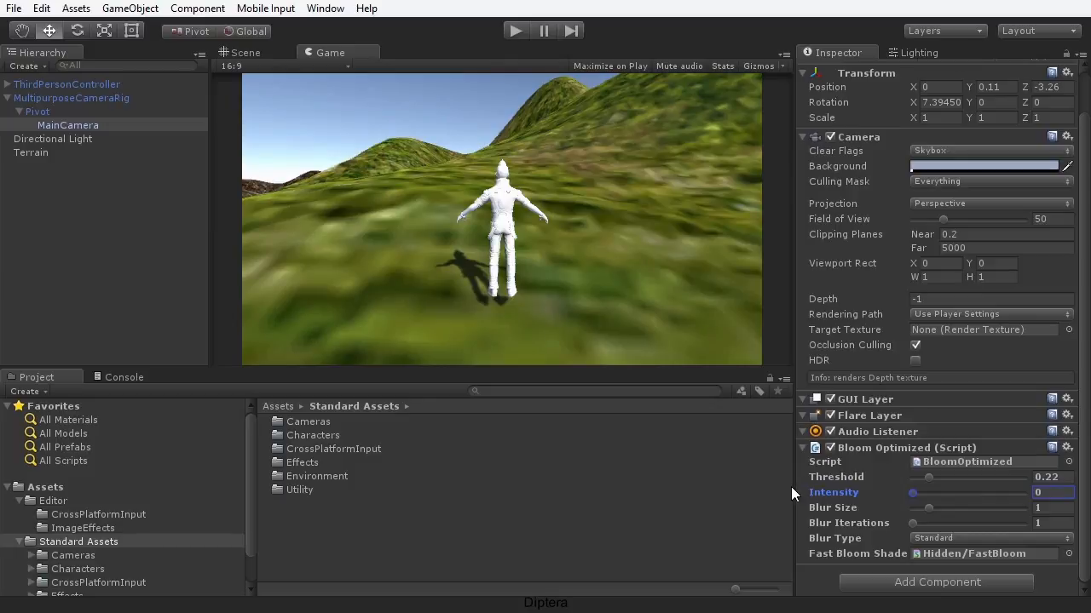
pyautogui.moveTo(792, 490); pyautogui.dragTo(1031, 493)
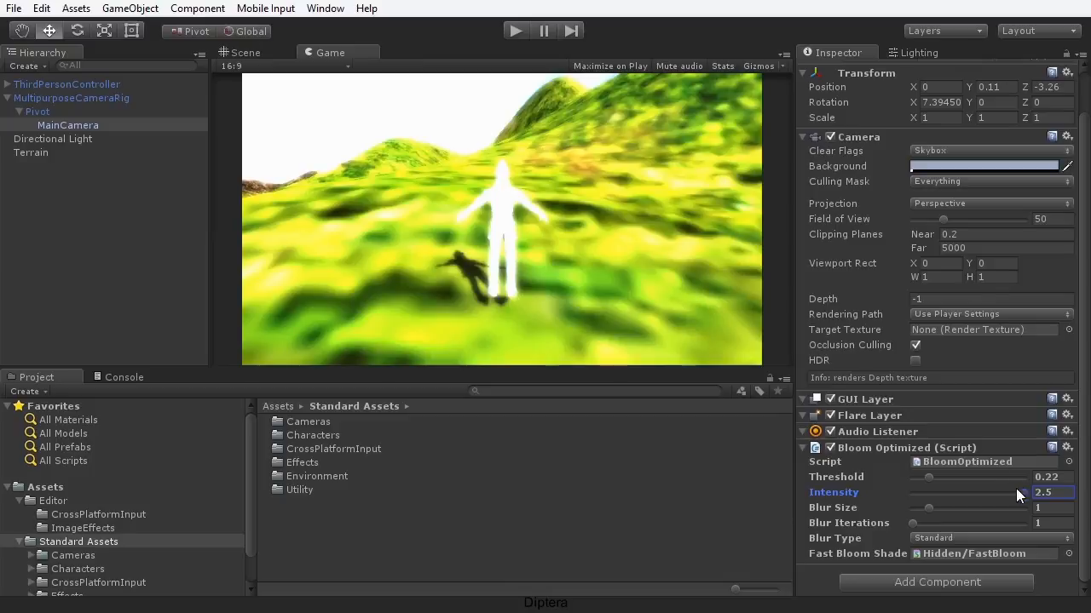
pyautogui.moveTo(1023, 495); pyautogui.dragTo(937, 498)
# - Play-test the bloom effect by running the character across the hills
pyautogui.click(516, 32)
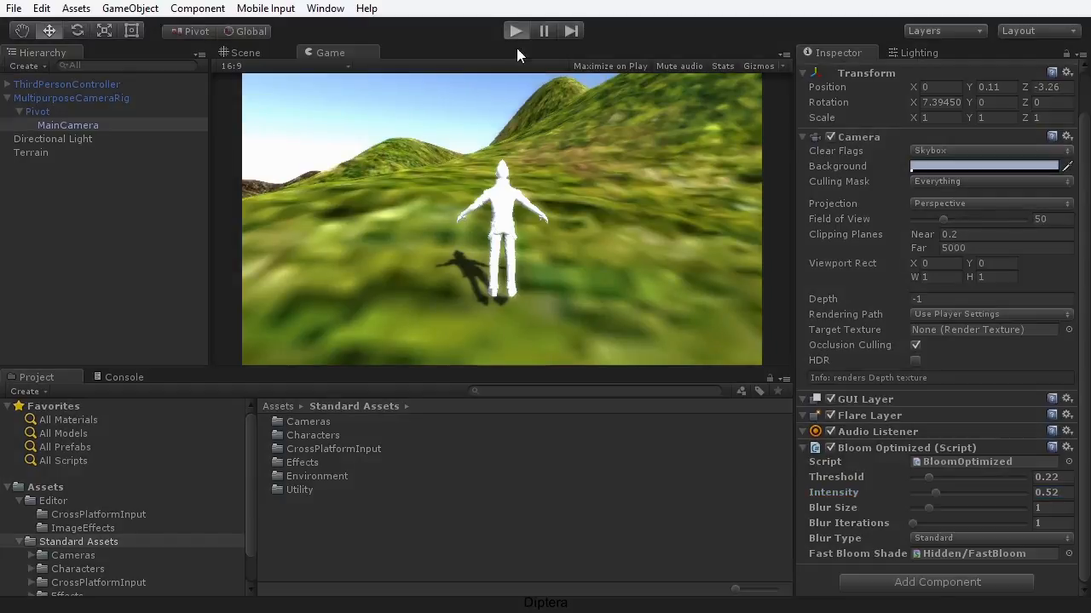
pyautogui.press('a')
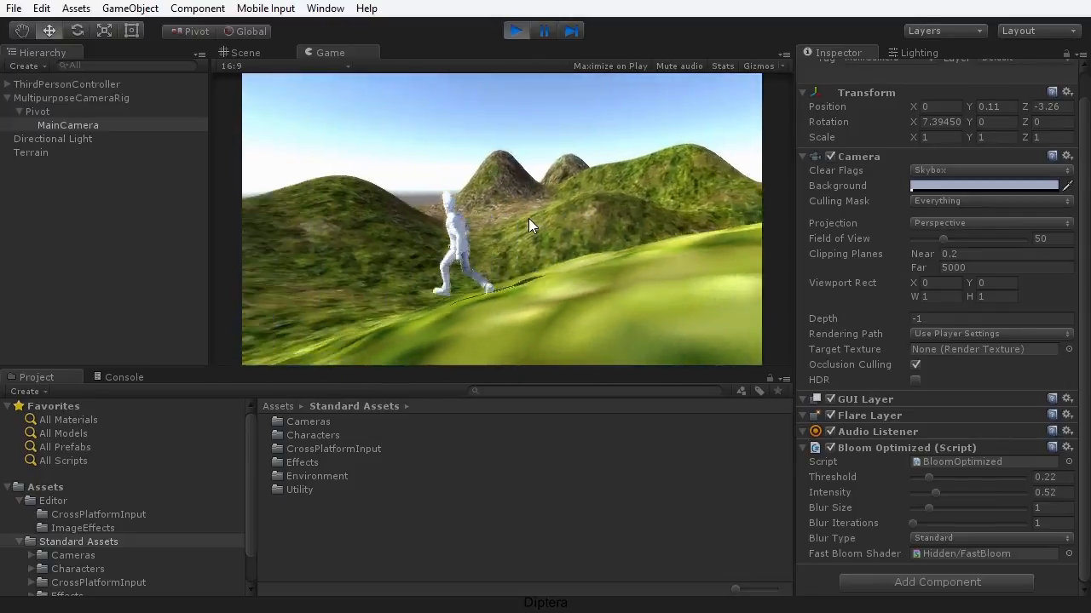
pyautogui.press('w')
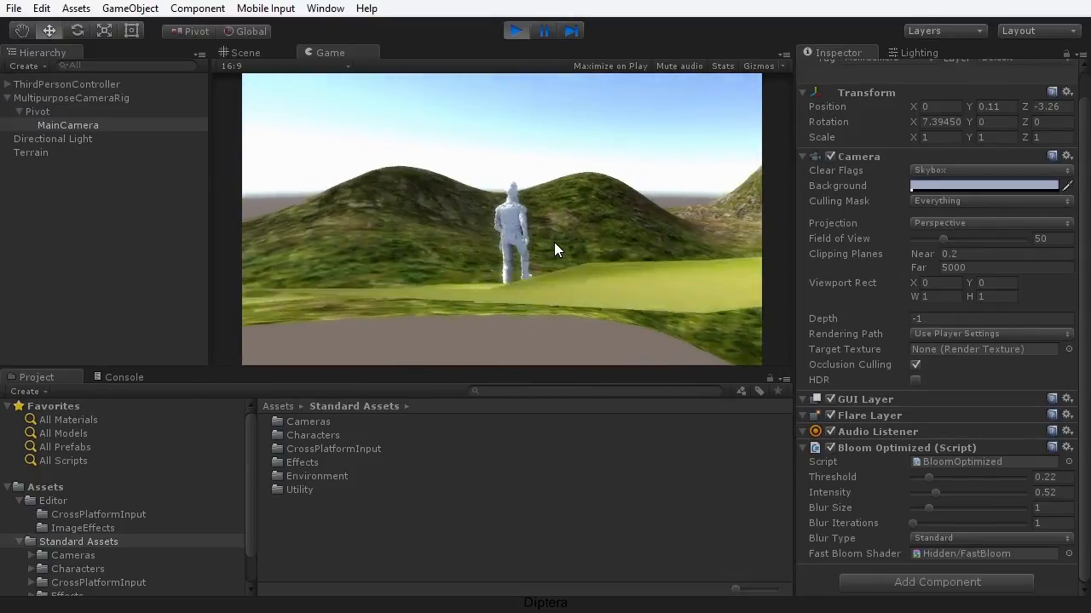
# - Toggle the Bloom Optimized component repeatedly during the play test to compare the hills with and without it
pyautogui.click(831, 448)
pyautogui.click(831, 446)
pyautogui.click(832, 447)
pyautogui.click(832, 446)
pyautogui.click(832, 446)
pyautogui.click(832, 447)
pyautogui.click(831, 447)
pyautogui.click(832, 447)
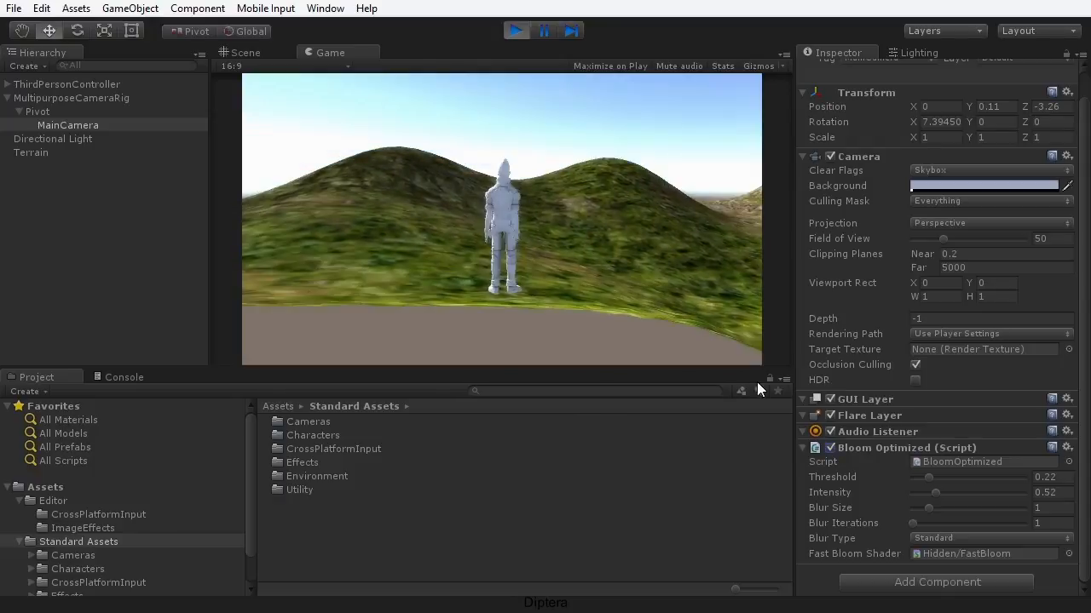
# - Run the character farther around the terrain with bloom enabled, and stop the play test
pyautogui.press('w')
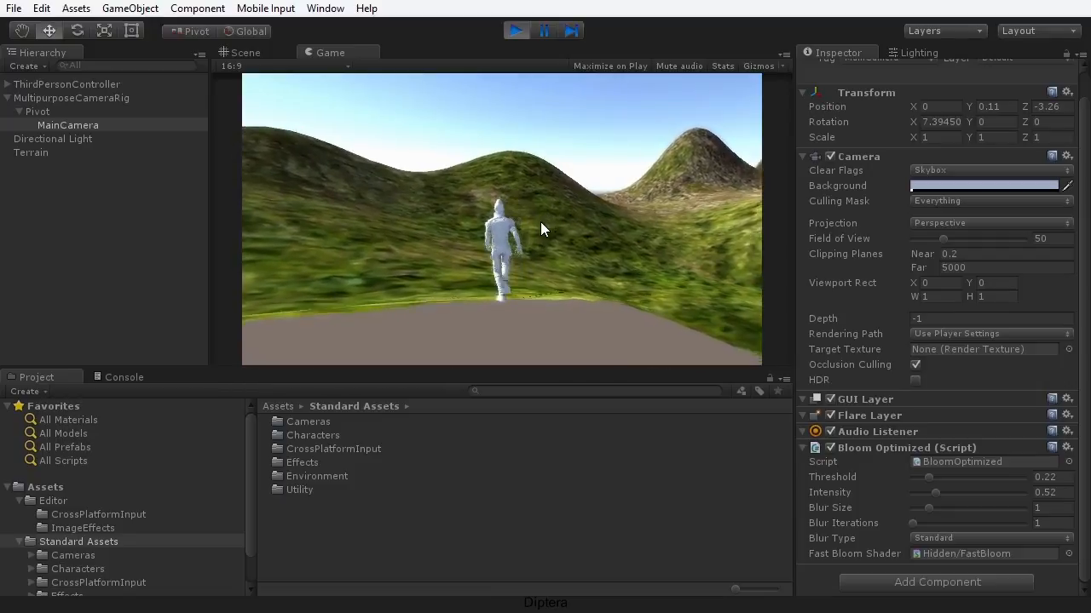
pyautogui.press('d')
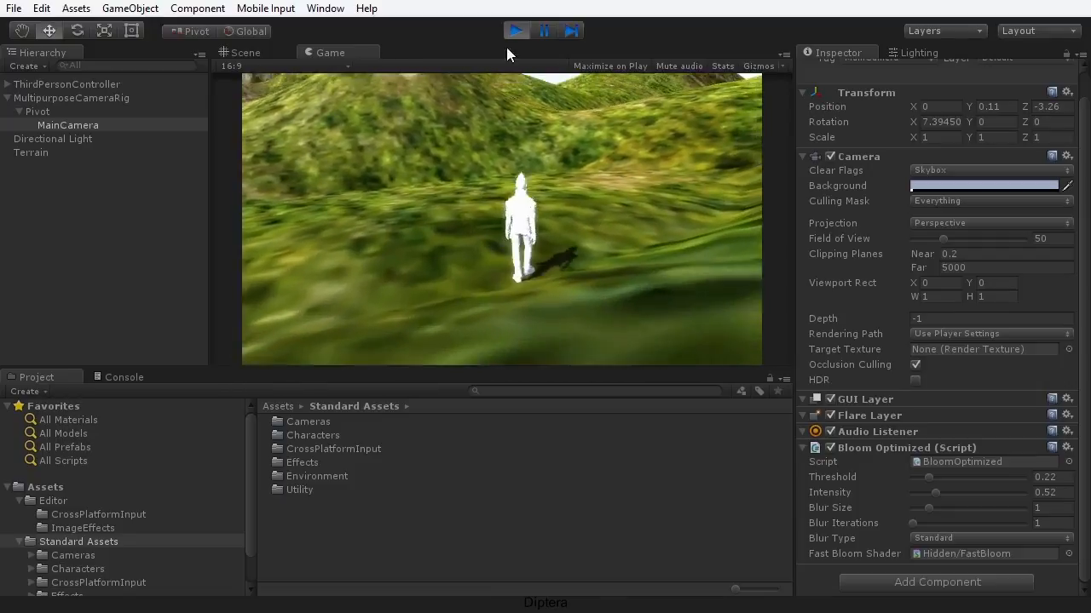
pyautogui.click(513, 32)
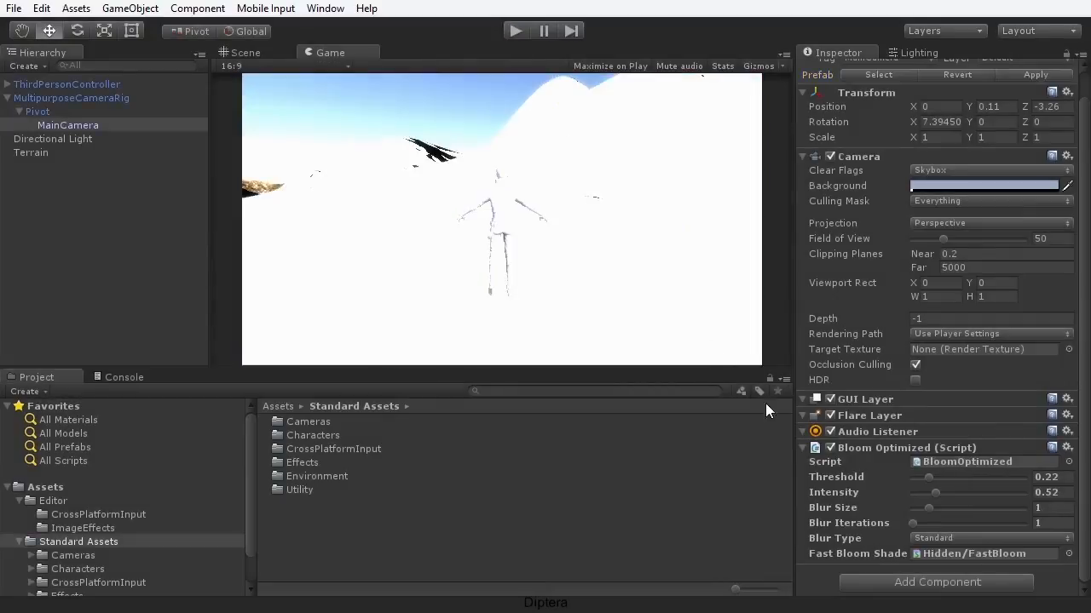
# - Replace the MainCamera's Bloom Optimized component with the Edge Detection image effect
pyautogui.click(1067, 447)
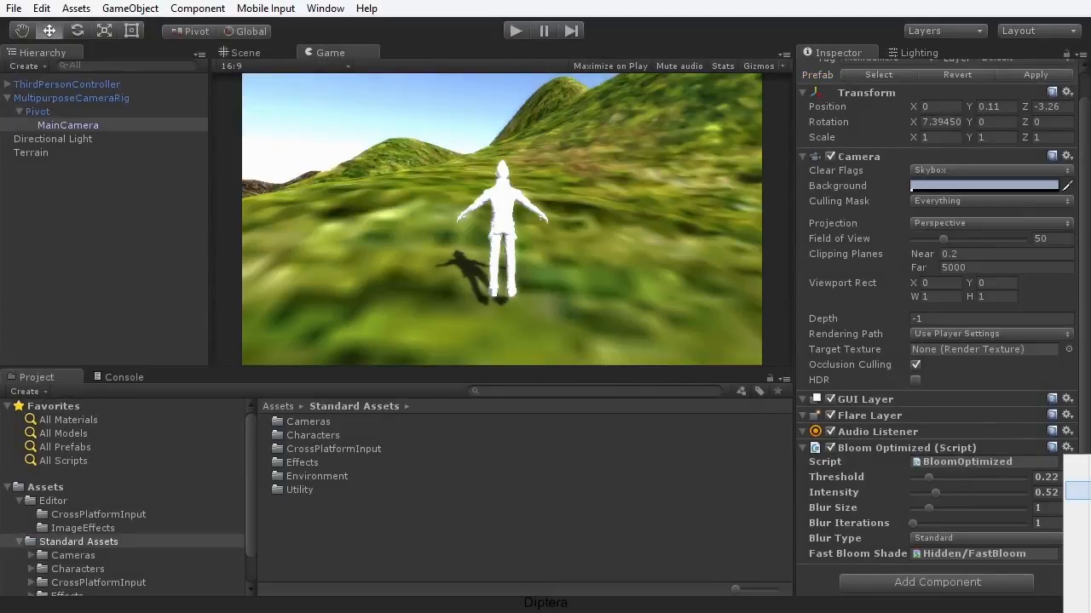
pyautogui.click(1075, 491)
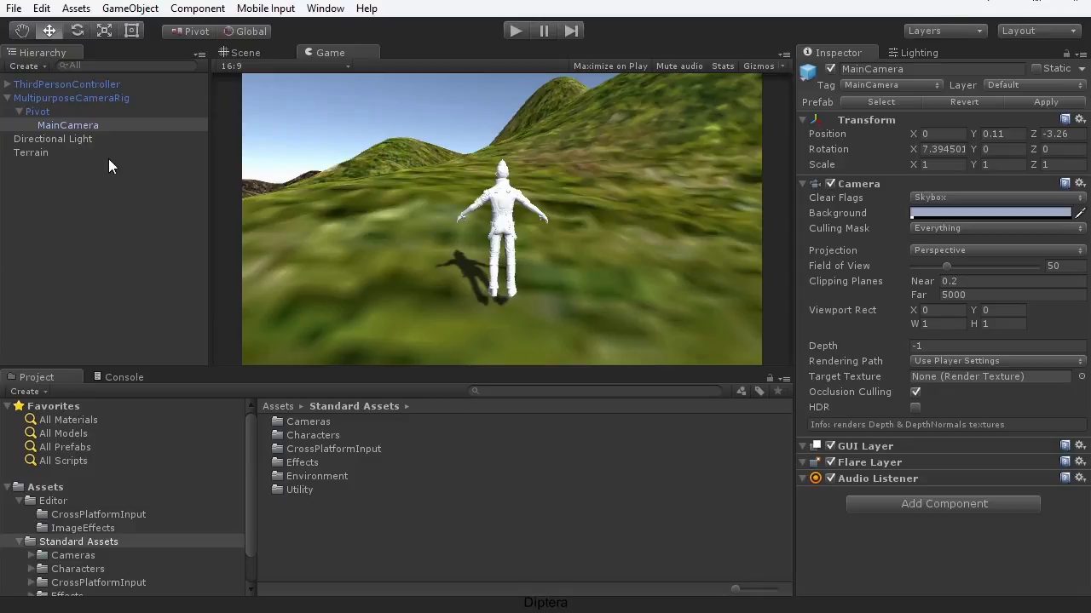
pyautogui.click(87, 124)
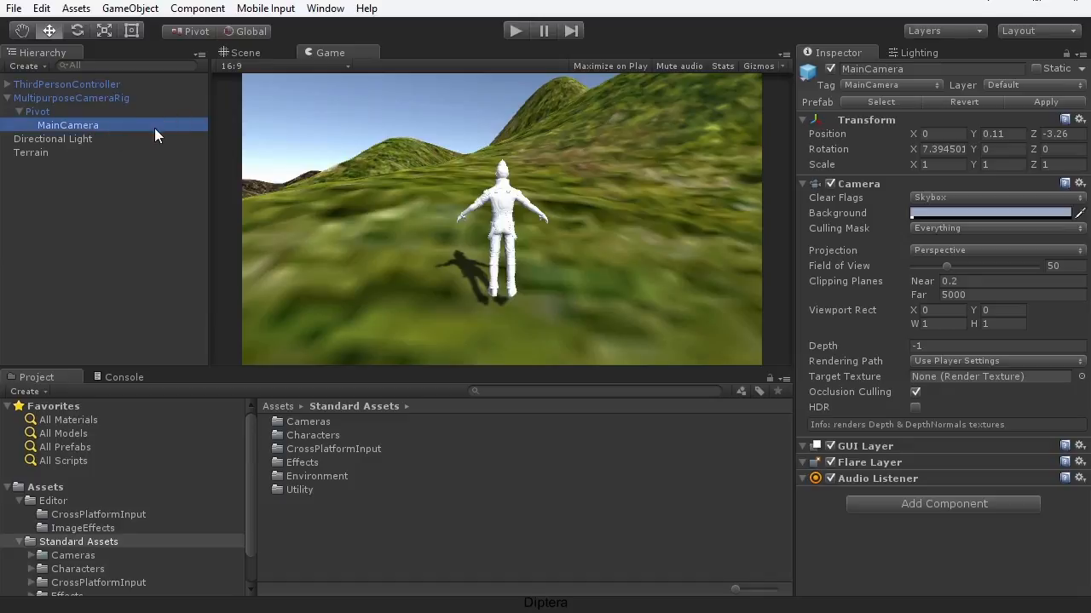
pyautogui.click(197, 8)
pyautogui.moveTo(209, 272)
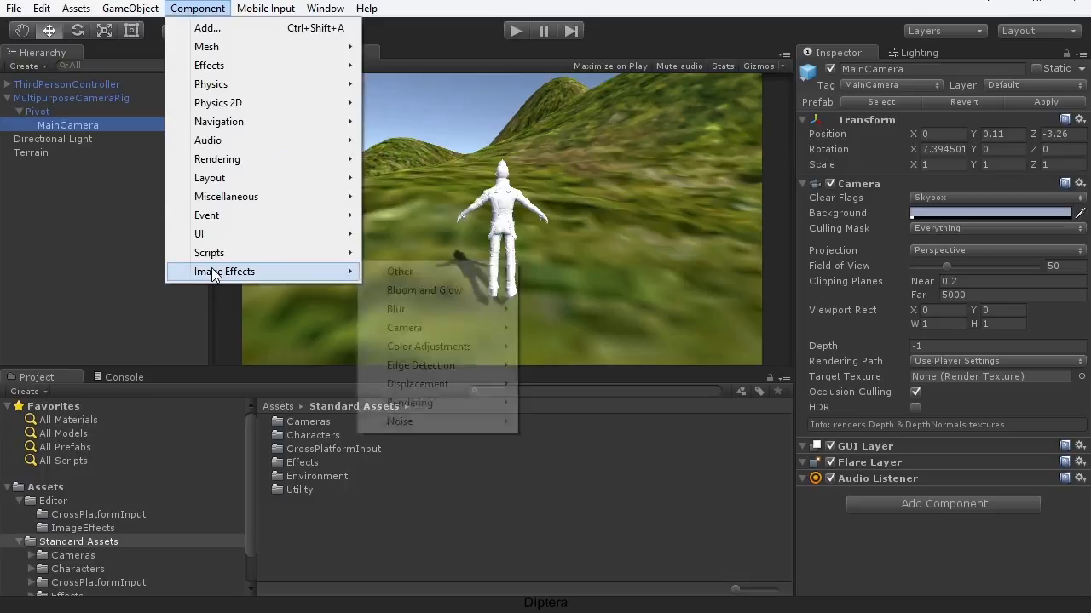
pyautogui.moveTo(430, 375)
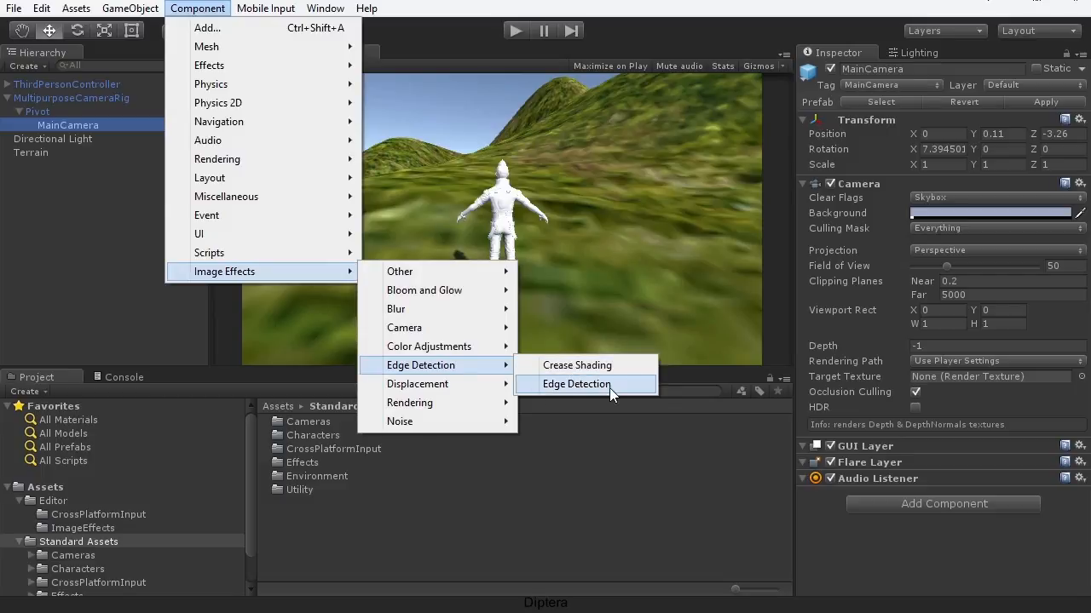
pyautogui.click(576, 384)
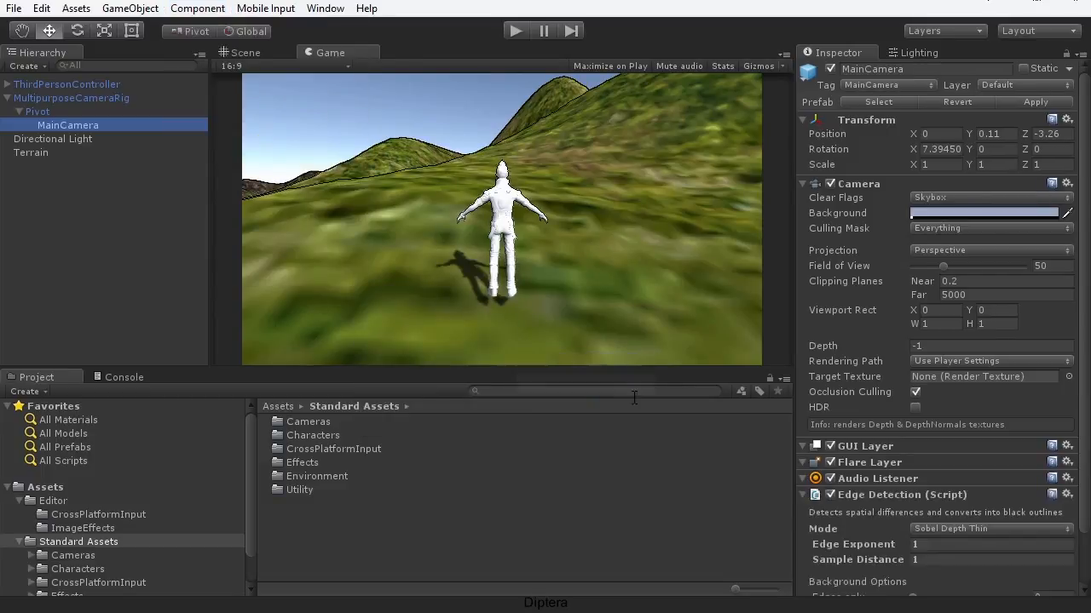
# - Set the Edge Detection sample distance on MainCamera to 4.26
pyautogui.moveTo(1086, 461); pyautogui.dragTo(1088, 539)
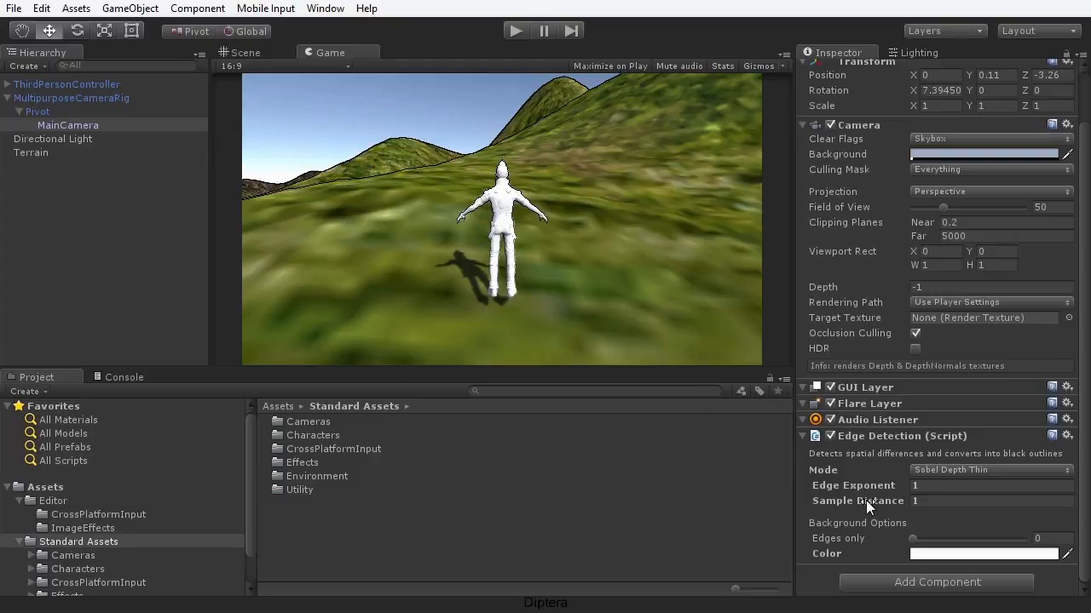
pyautogui.moveTo(858, 503); pyautogui.dragTo(903, 504)
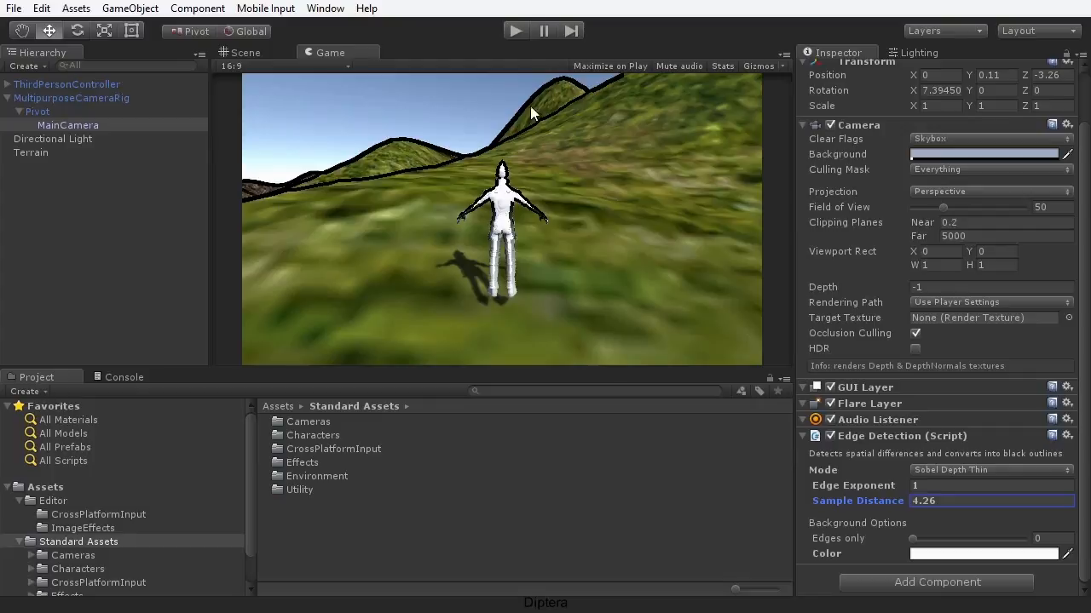
# - Play-test the thicker edge outlines by running the character around the hills, and stop the play test
pyautogui.click(515, 30)
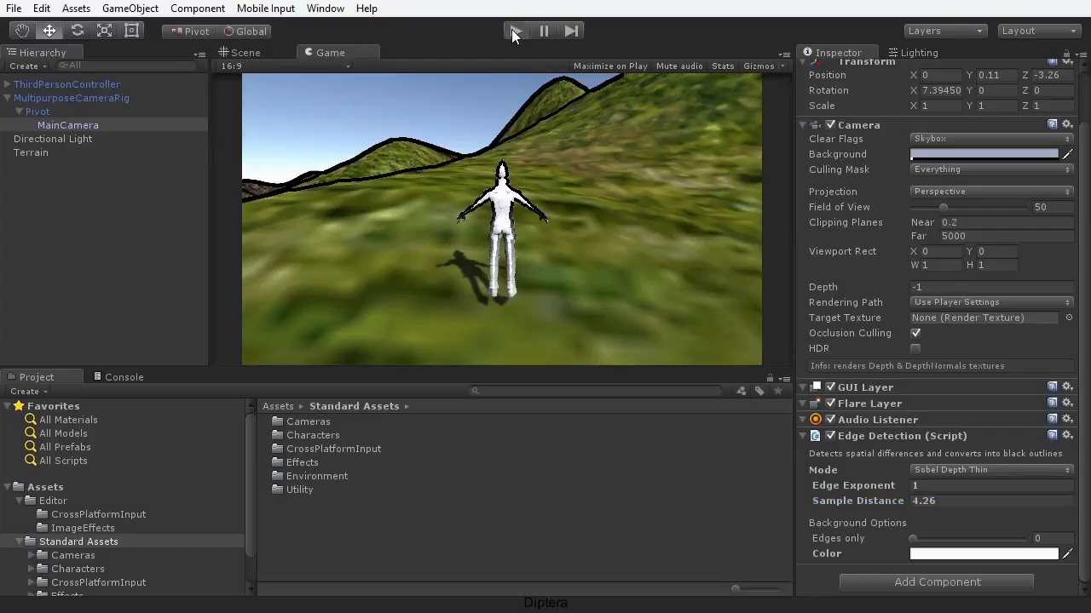
pyautogui.press('w')
pyautogui.press('a')
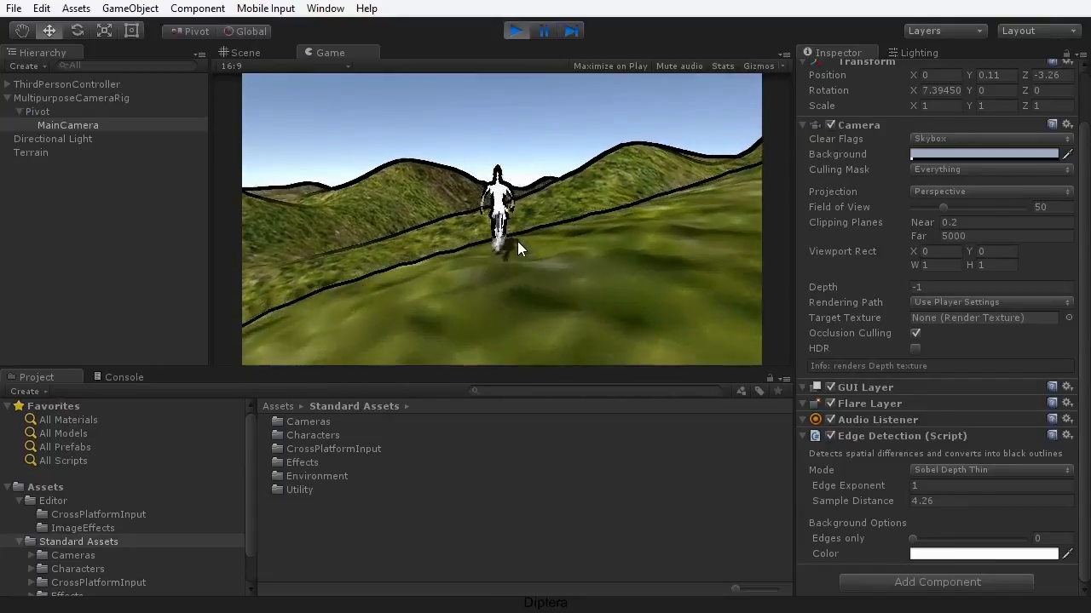
pyautogui.press('a')
pyautogui.press('w')
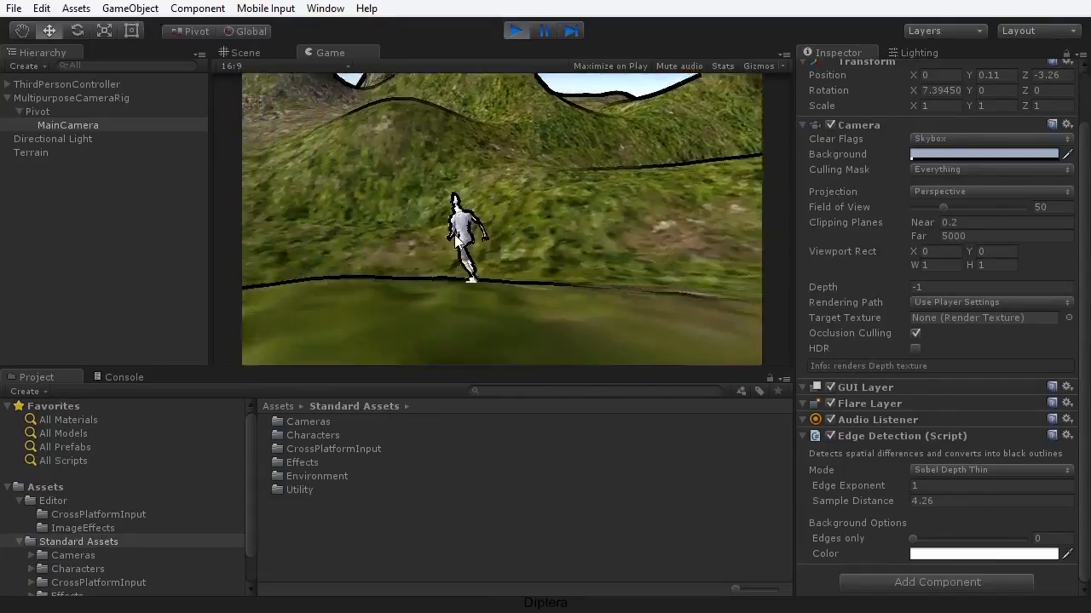
pyautogui.press('w')
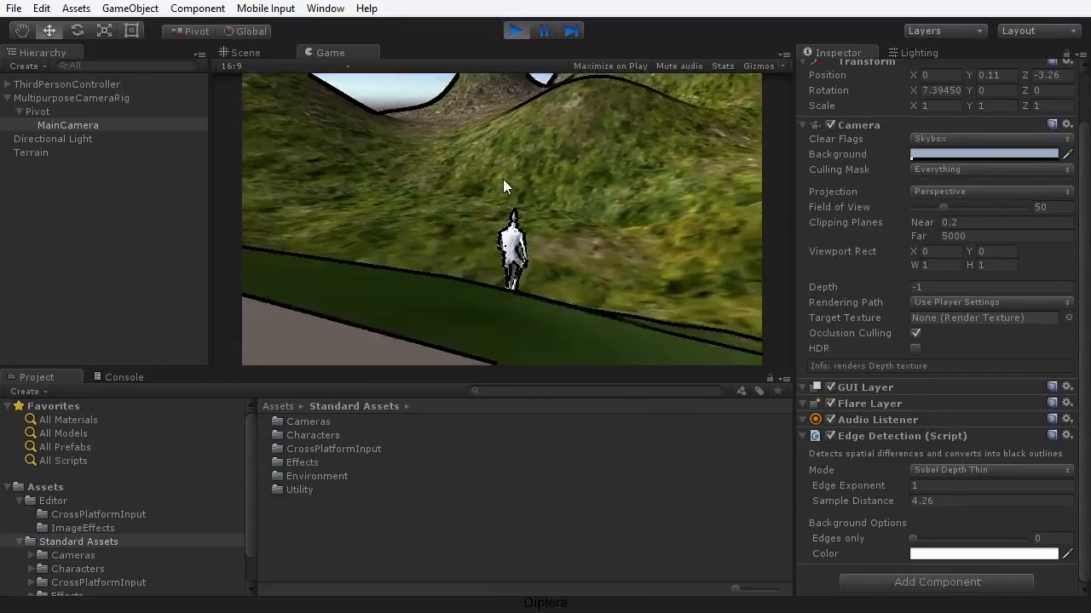
pyautogui.press('w')
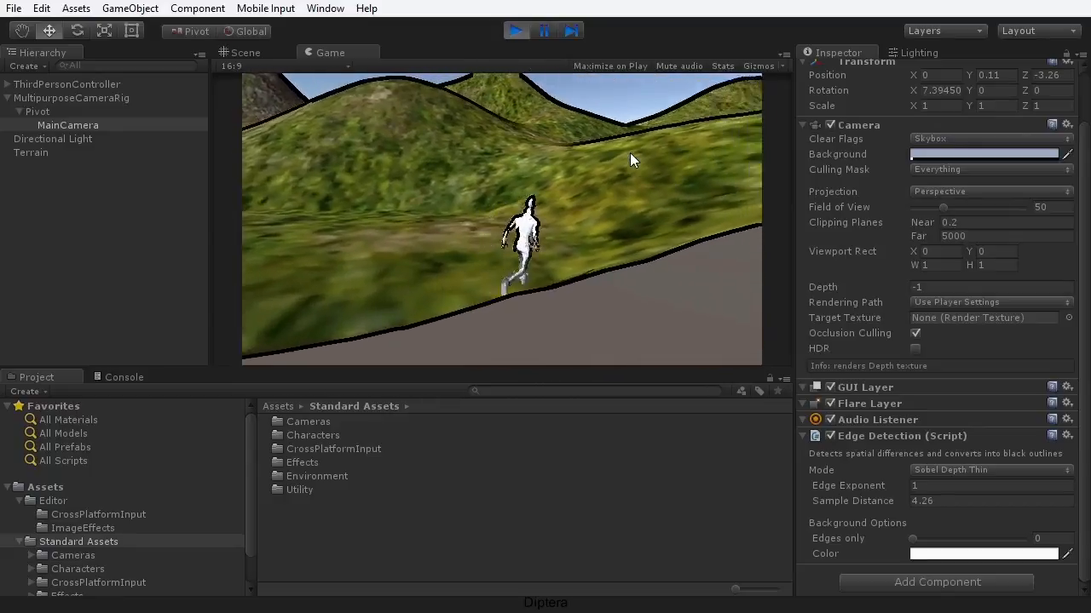
pyautogui.press('w')
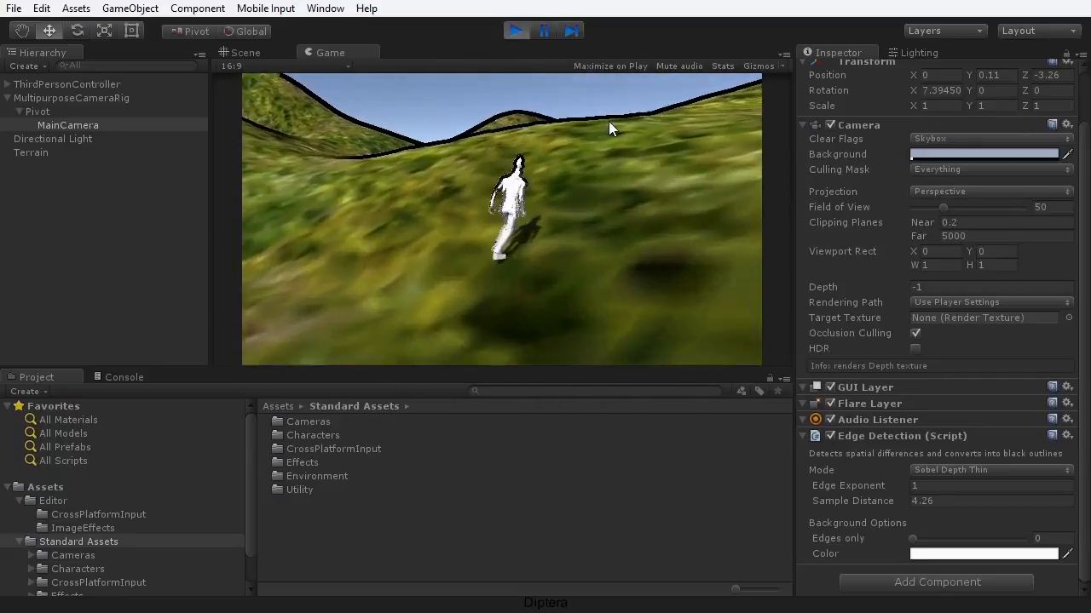
pyautogui.press('w')
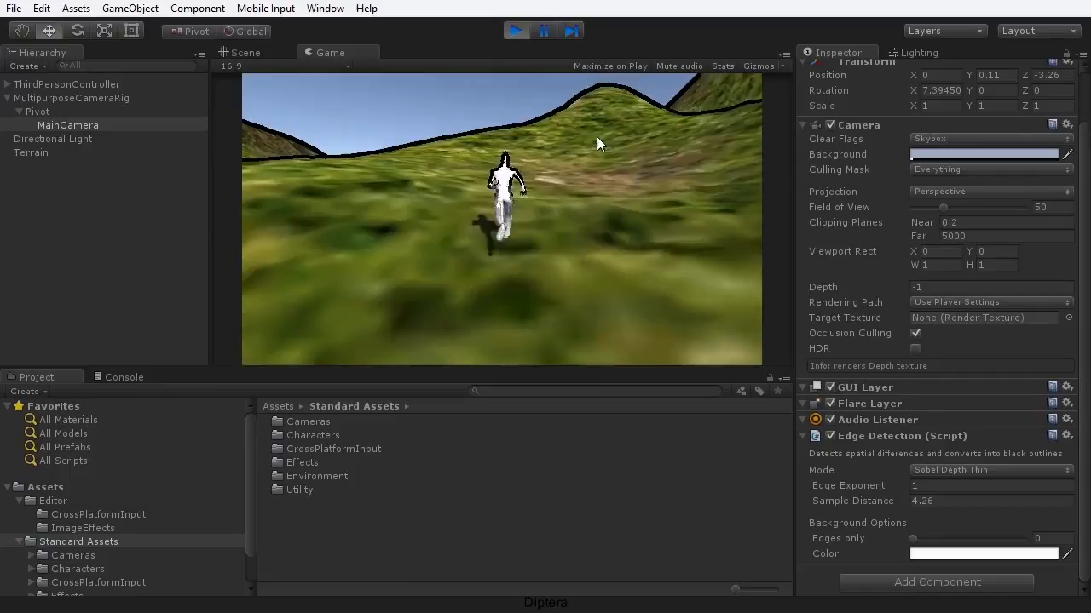
pyautogui.press('w')
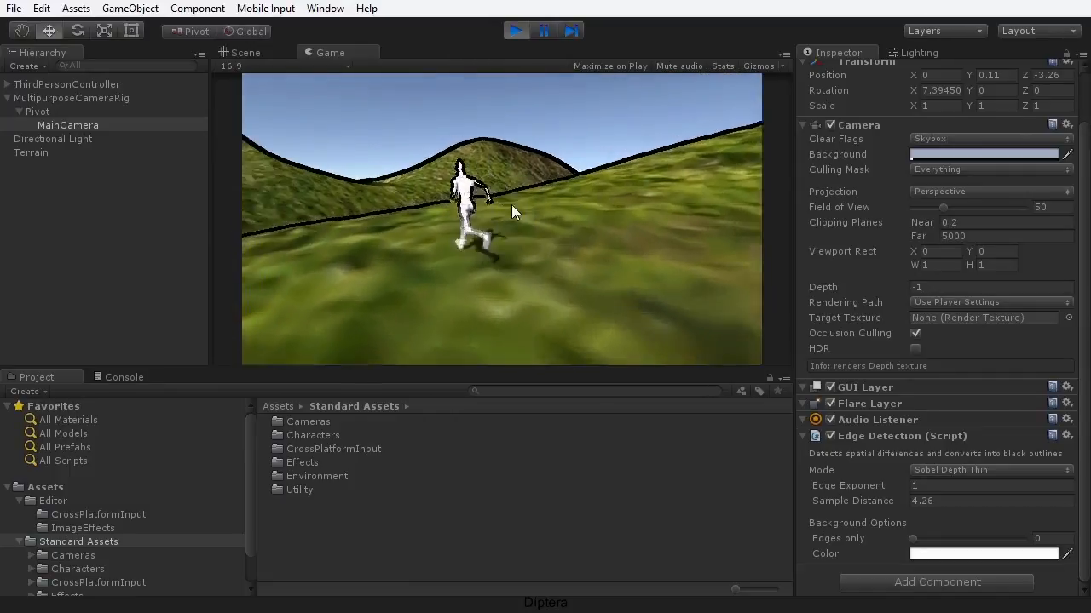
pyautogui.press('w')
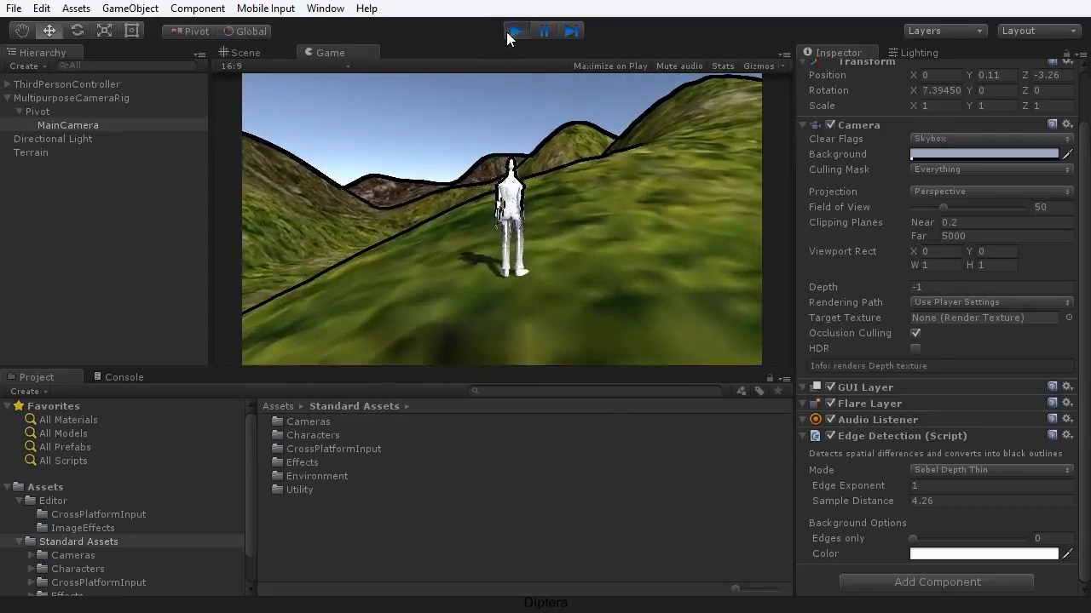
pyautogui.click(509, 32)
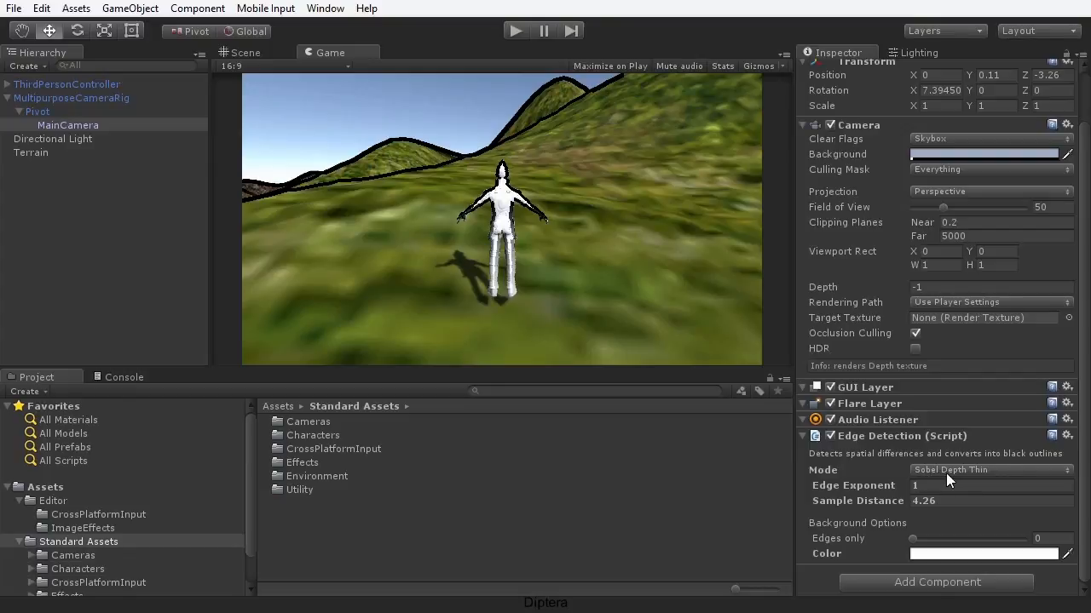
# - Switch the Edge Detection mode to Triangle Depth Normals and set its sample distance to 3.69
pyautogui.click(984, 471)
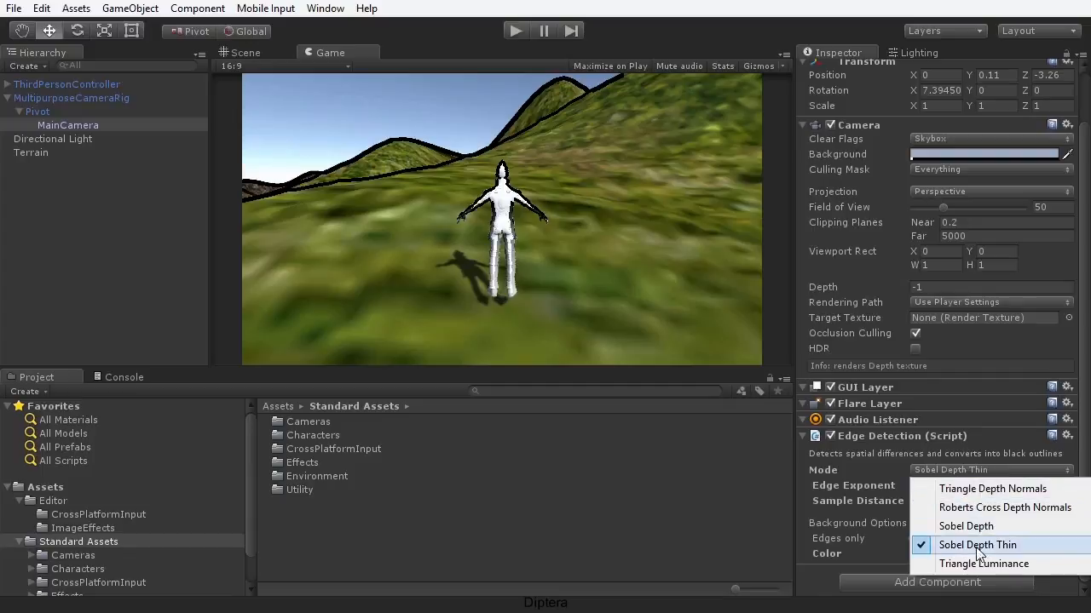
pyautogui.click(990, 489)
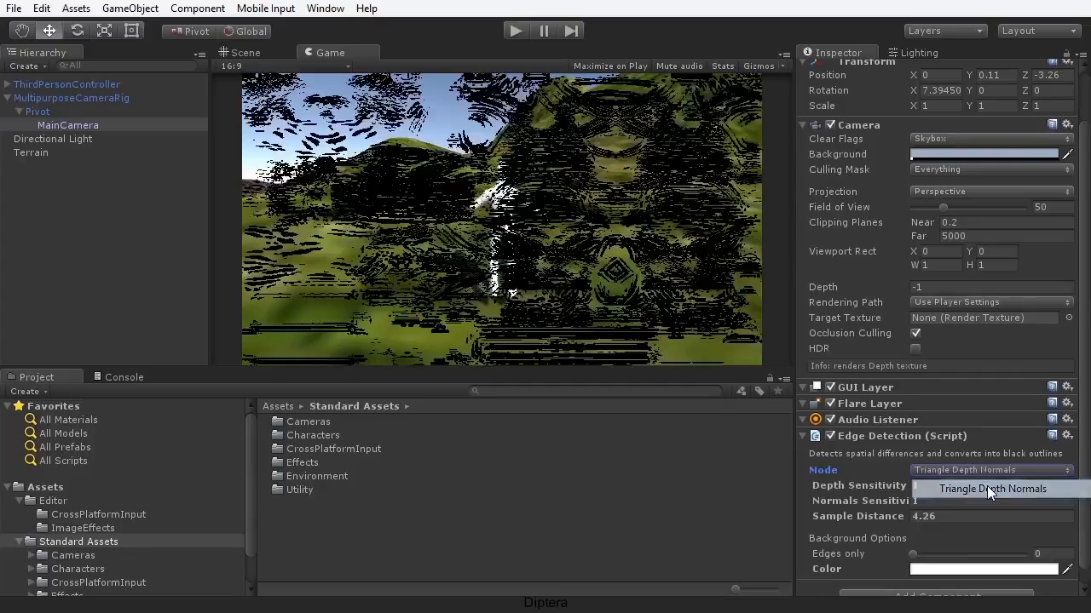
pyautogui.moveTo(867, 514); pyautogui.dragTo(844, 529)
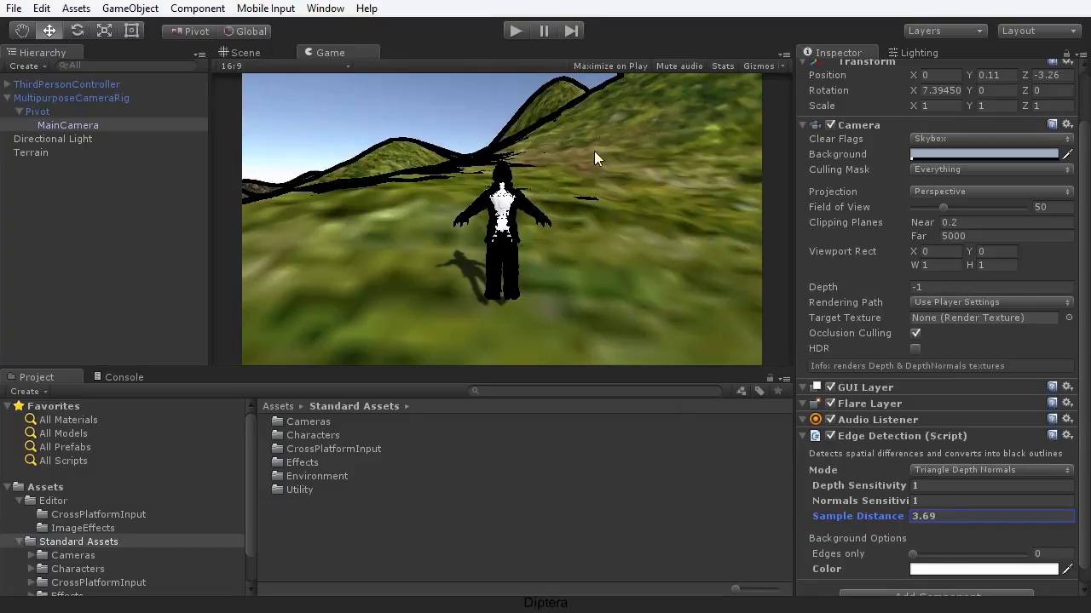
# - Try the Roberts Cross Depth Normals and Triangle Luminance edge detection modes, and adjust the sample distance
pyautogui.click(947, 473)
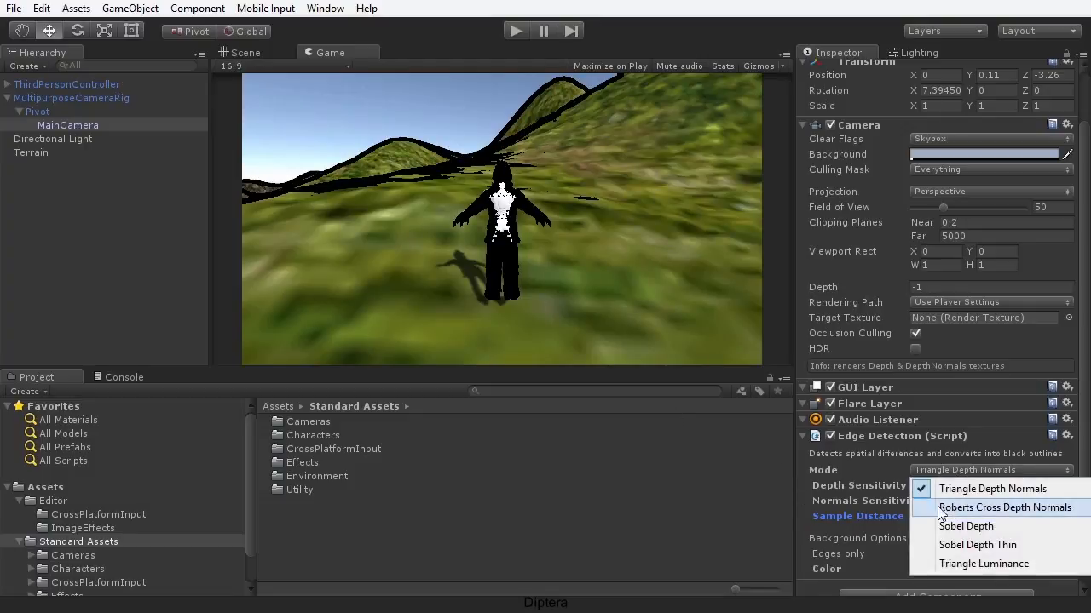
pyautogui.click(986, 511)
pyautogui.click(944, 469)
pyautogui.click(970, 565)
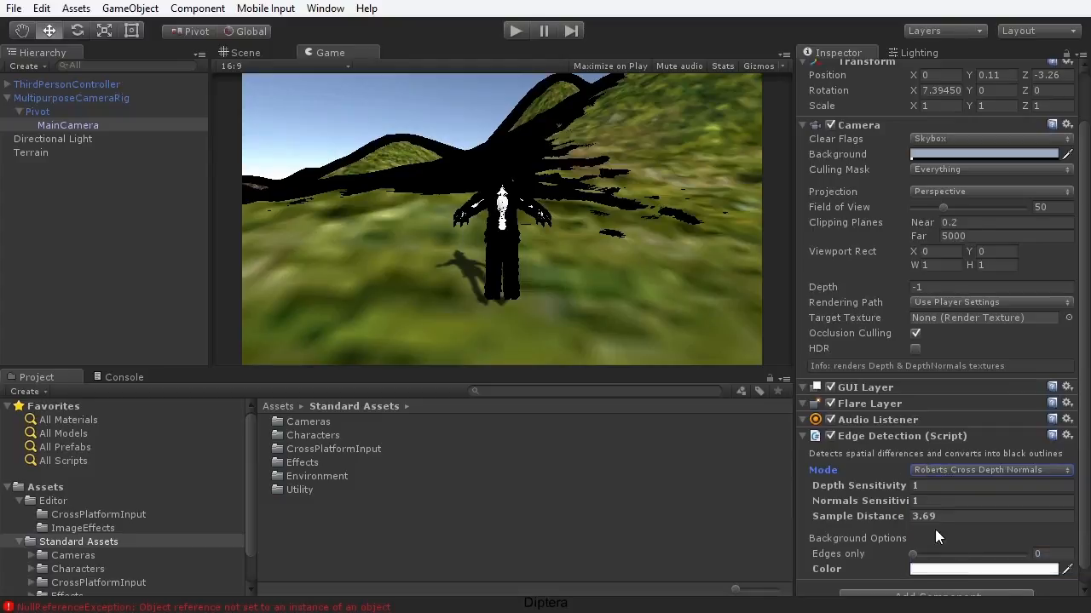
pyautogui.moveTo(876, 522)
pyautogui.mouseDown()
pyautogui.moveTo(838, 519)
pyautogui.moveTo(863, 522)
pyautogui.mouseUp()
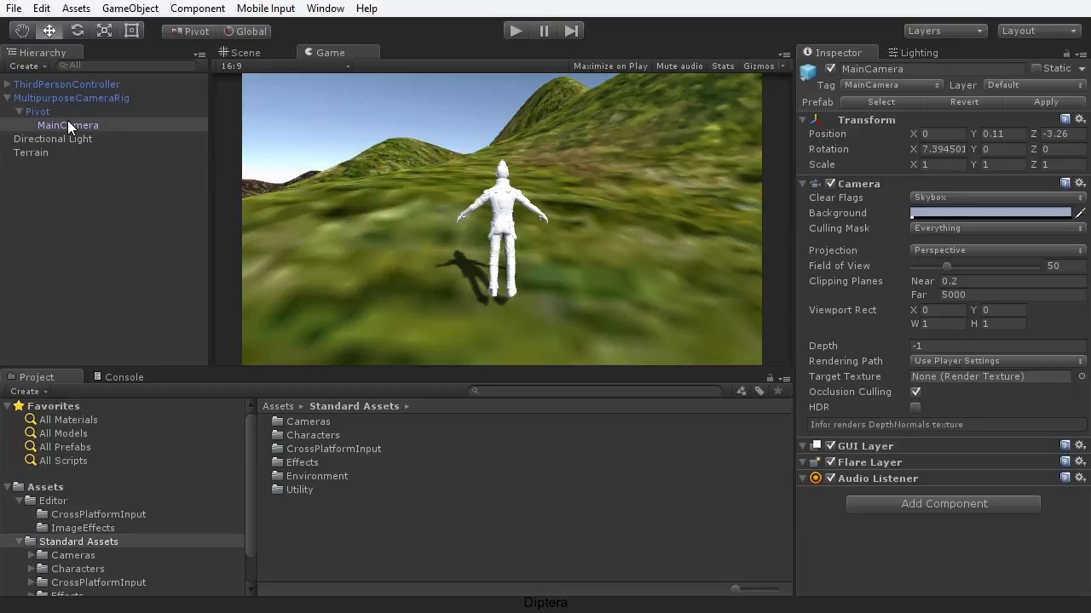
# - Add the Screen Space Ambient Occlusion rendering image effect to MainCamera
pyautogui.click(100, 125)
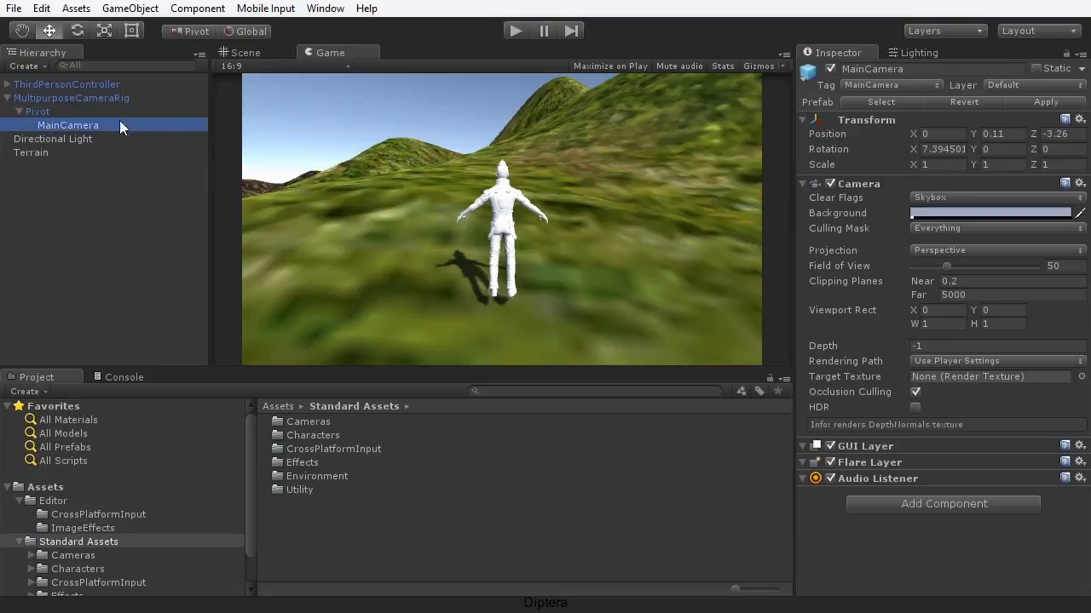
pyautogui.click(213, 8)
pyautogui.moveTo(226, 271)
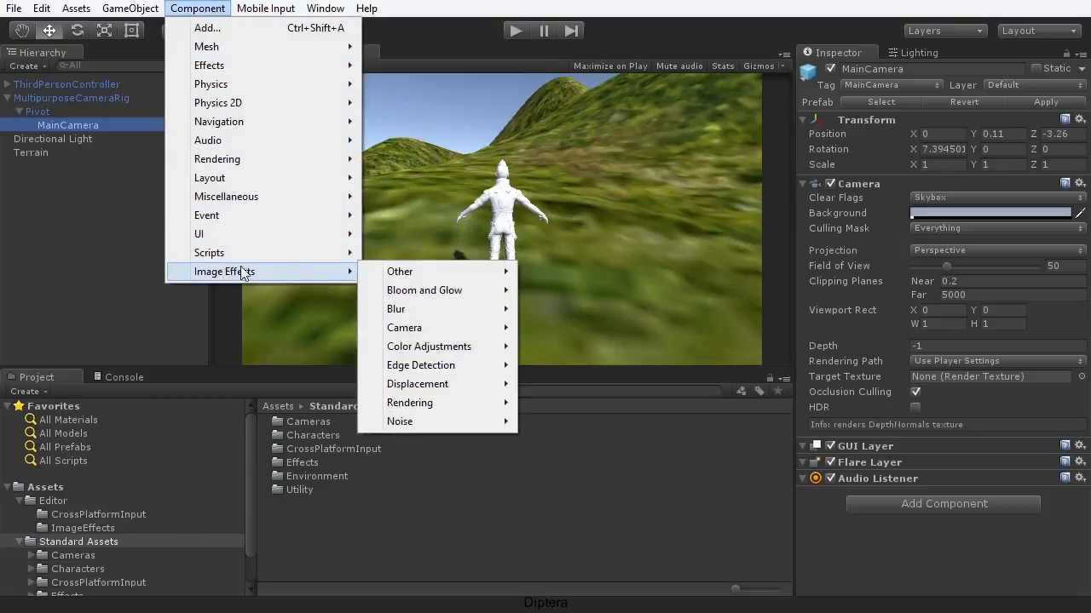
pyautogui.moveTo(433, 403)
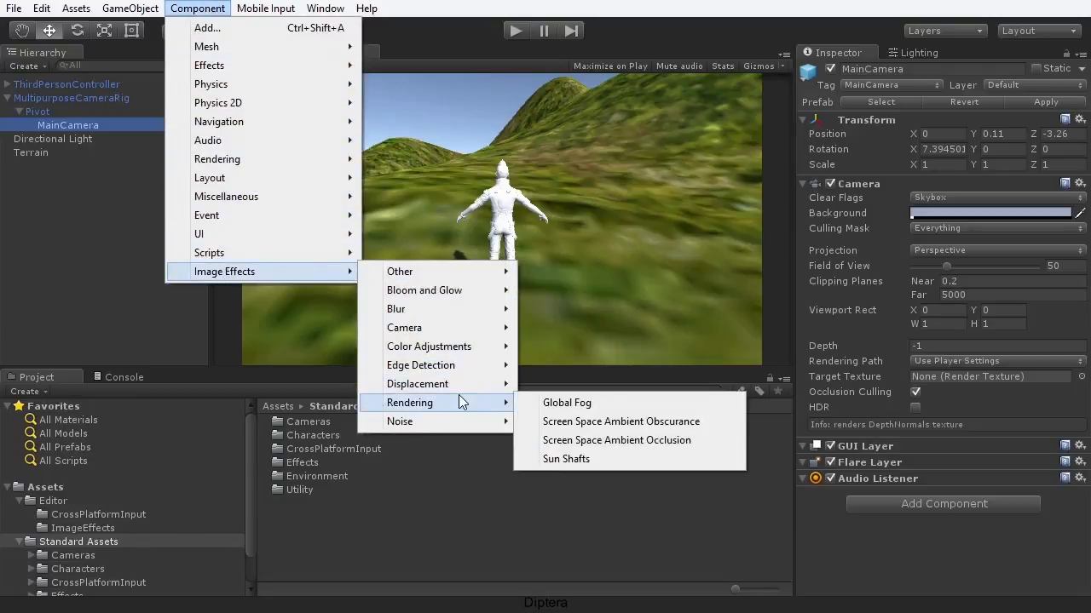
pyautogui.click(680, 440)
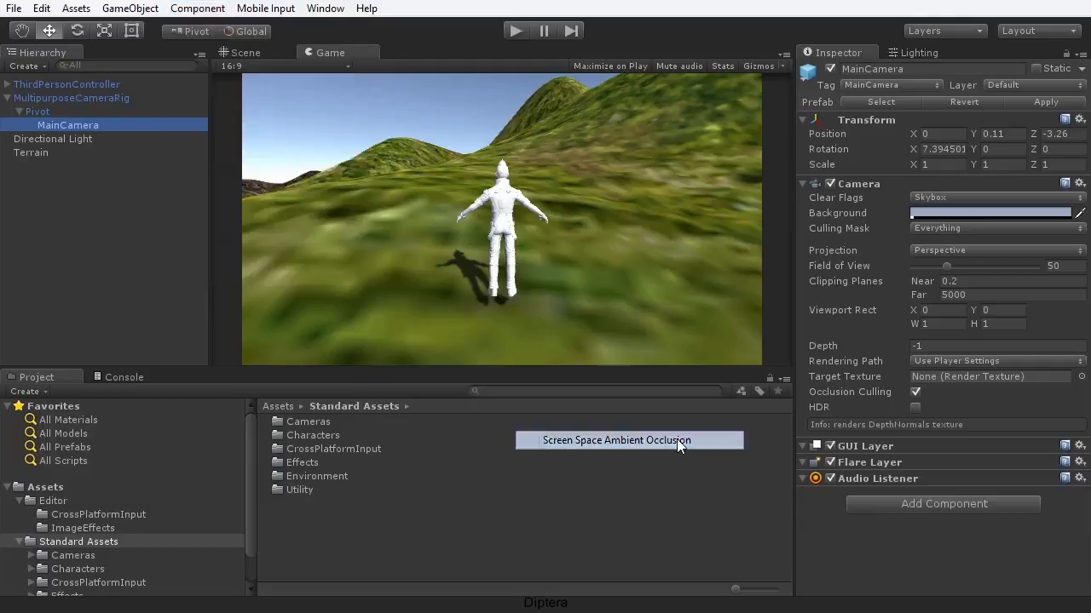
# - Toggle the Screen Space Ambient Occlusion component repeatedly to compare the character and terrain with and without it
pyautogui.moveTo(1081, 503); pyautogui.dragTo(1081, 581)
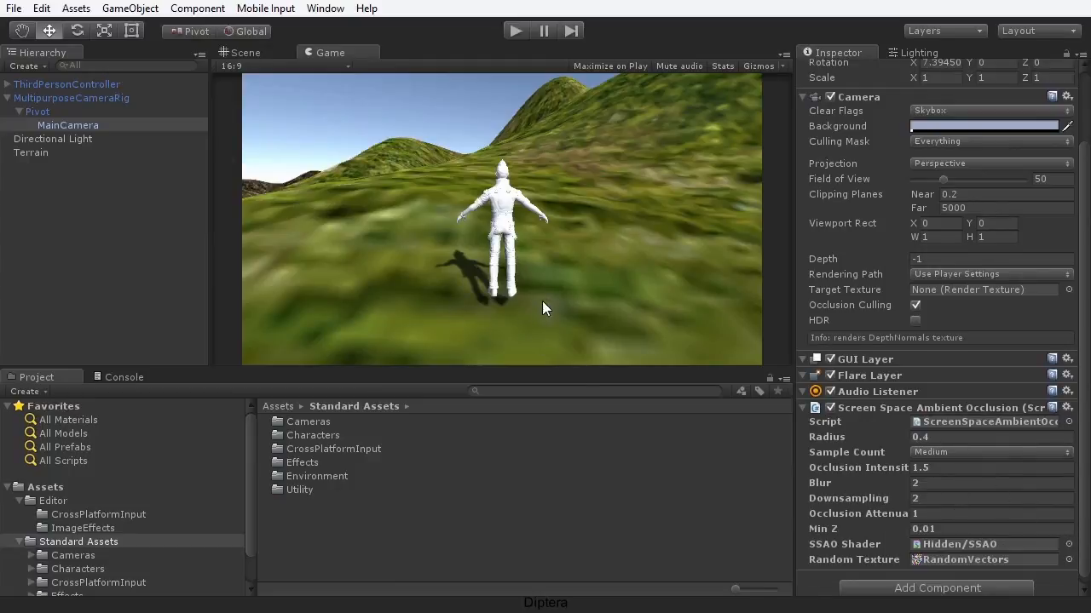
pyautogui.click(832, 407)
pyautogui.click(832, 408)
pyautogui.click(832, 407)
pyautogui.click(831, 407)
pyautogui.click(833, 409)
pyautogui.click(833, 410)
pyautogui.click(833, 410)
pyautogui.click(833, 409)
pyautogui.click(832, 408)
pyautogui.click(831, 408)
# - Set the ambient occlusion intensity to 4 and compare the scene with the effect off and on
pyautogui.moveTo(836, 468); pyautogui.dragTo(902, 471)
pyautogui.click(829, 407)
pyautogui.click(828, 406)
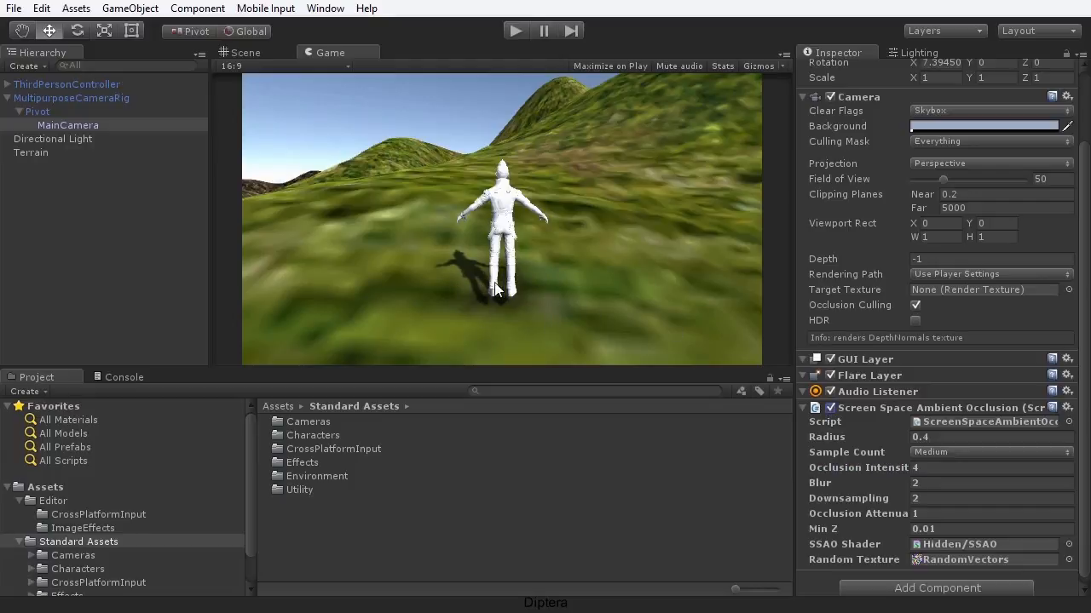
# - Set the ambient occlusion radius to 0.12 and compare the scene with the effect off and on
pyautogui.click(836, 436)
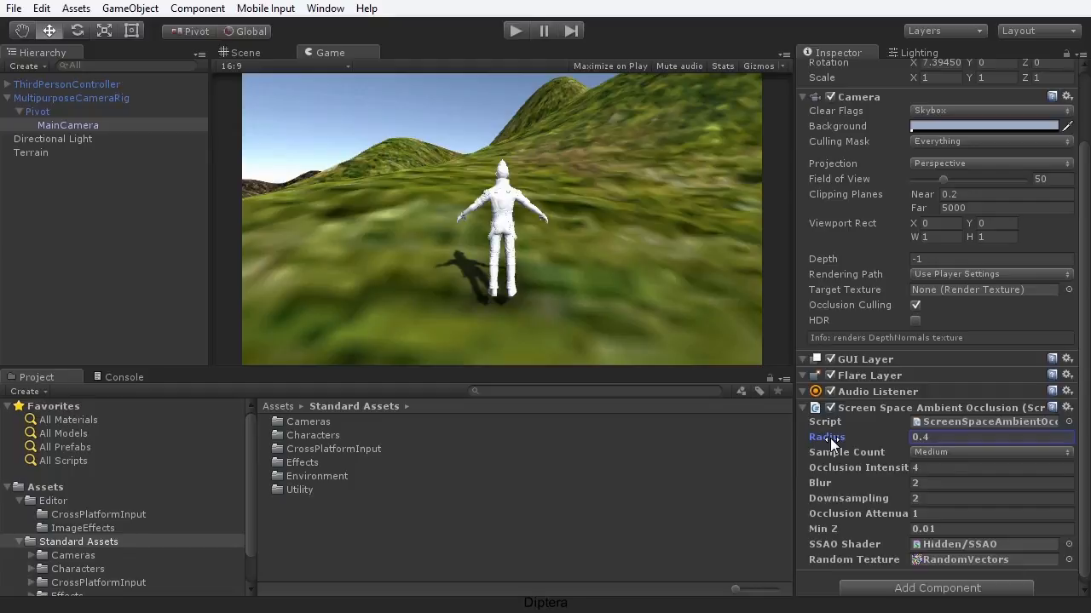
pyautogui.moveTo(832, 437); pyautogui.dragTo(823, 443)
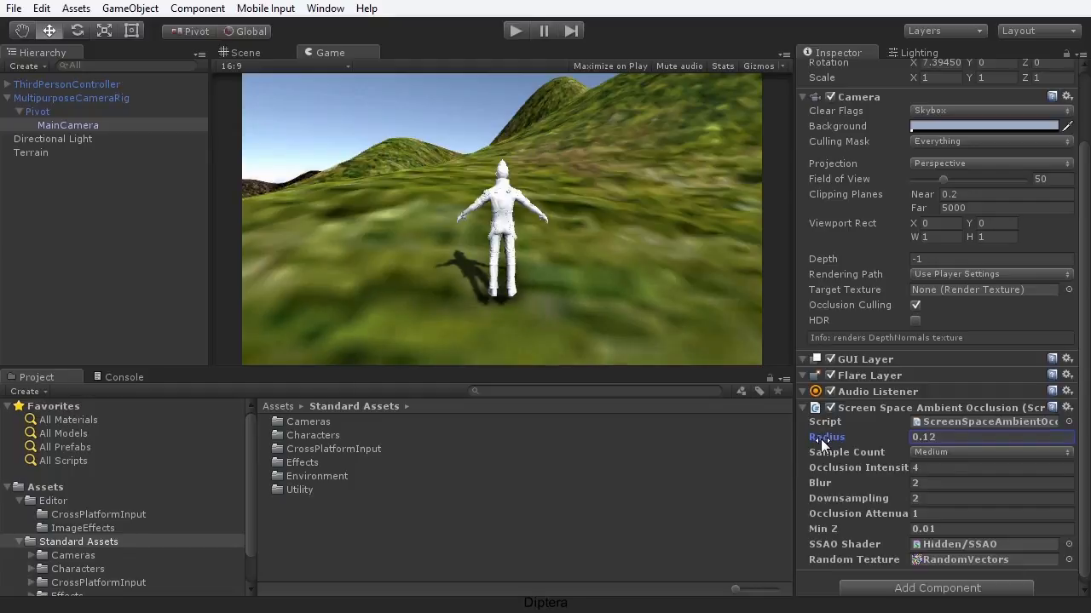
pyautogui.click(829, 409)
pyautogui.click(829, 409)
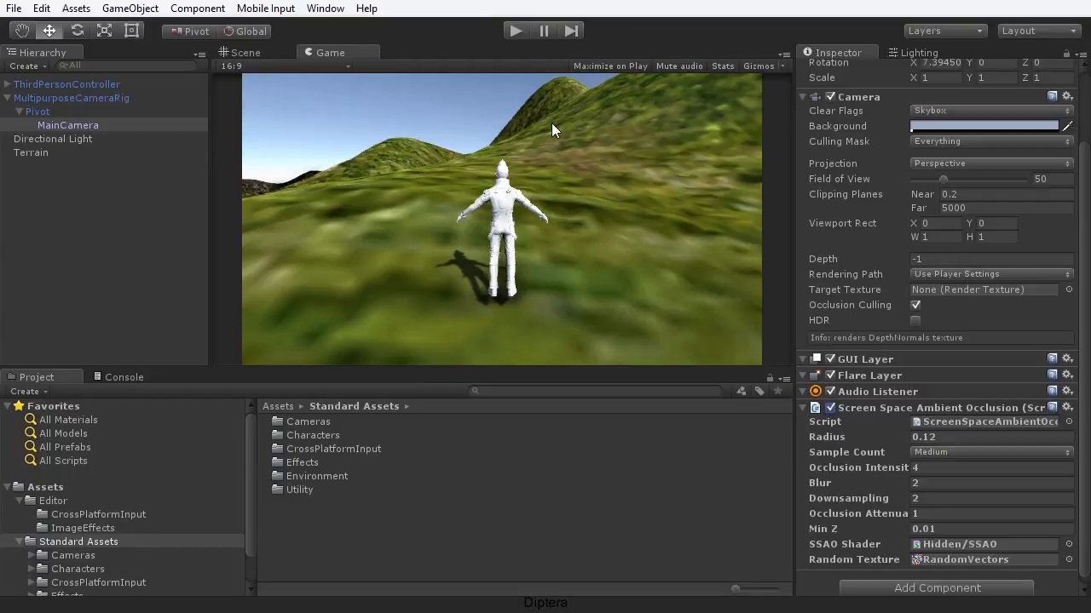
# - Set the ambient occlusion blur to 4 and compare the scene with the effect off and on
pyautogui.click(823, 483)
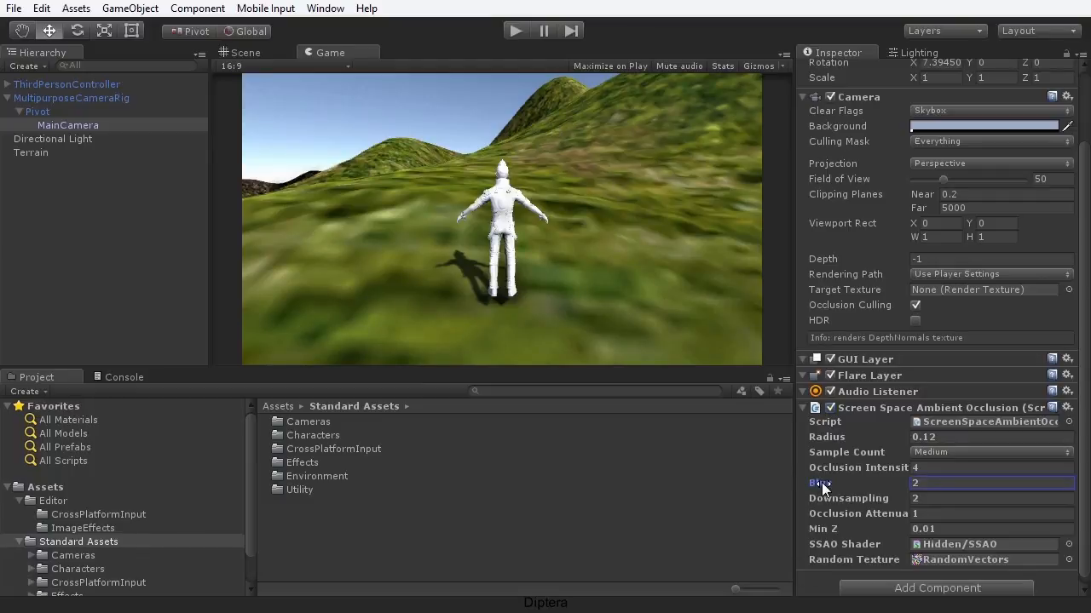
pyautogui.write('4')
pyautogui.click(828, 408)
pyautogui.click(828, 408)
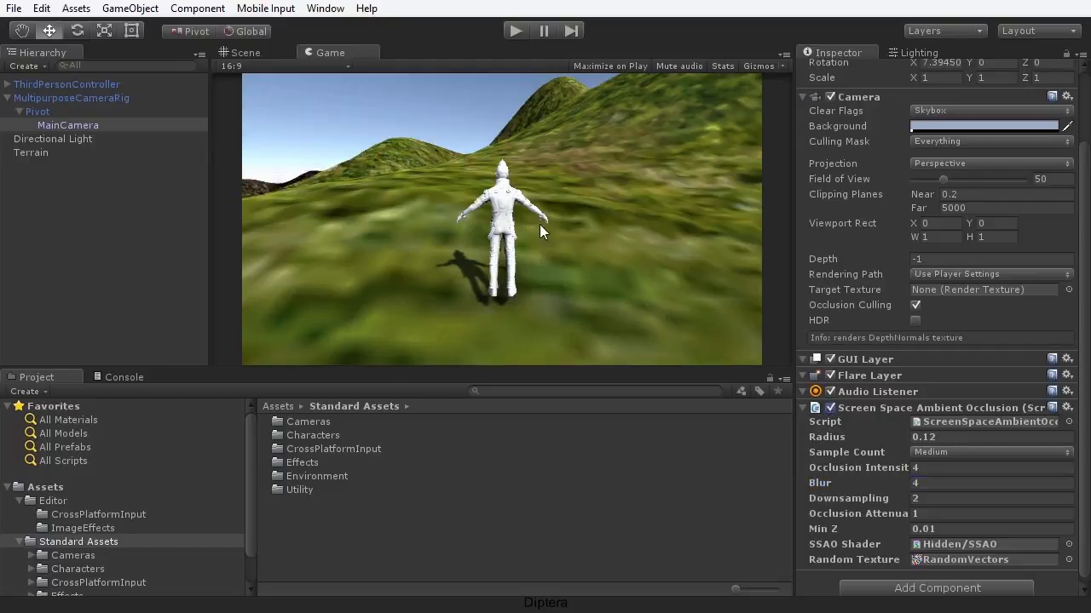
# - Start a play test and move the character along the hillside to view the ambient occlusion
pyautogui.click(516, 31)
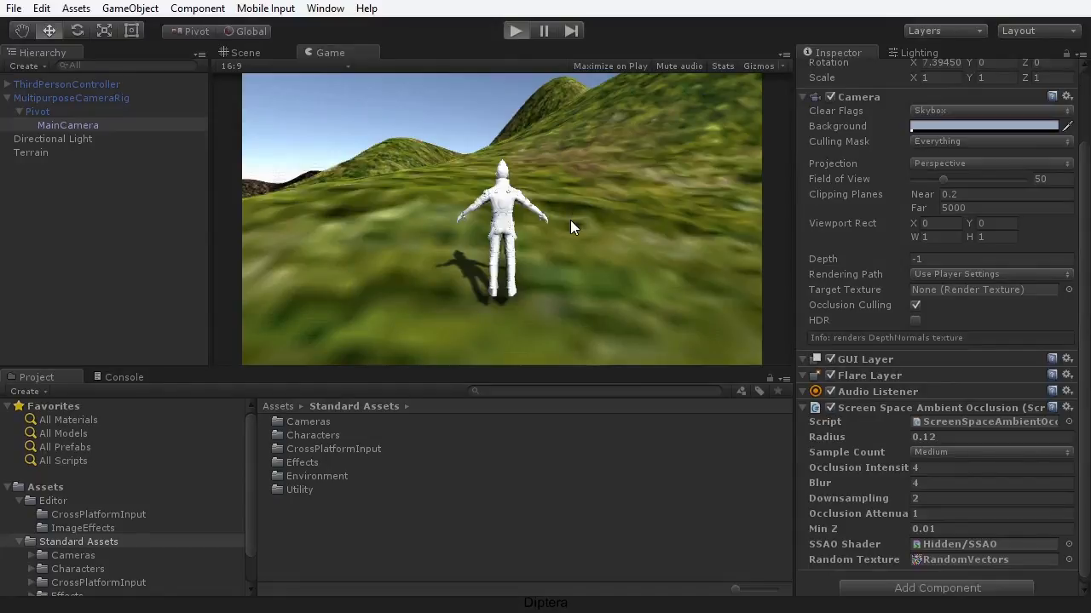
pyautogui.press('w')
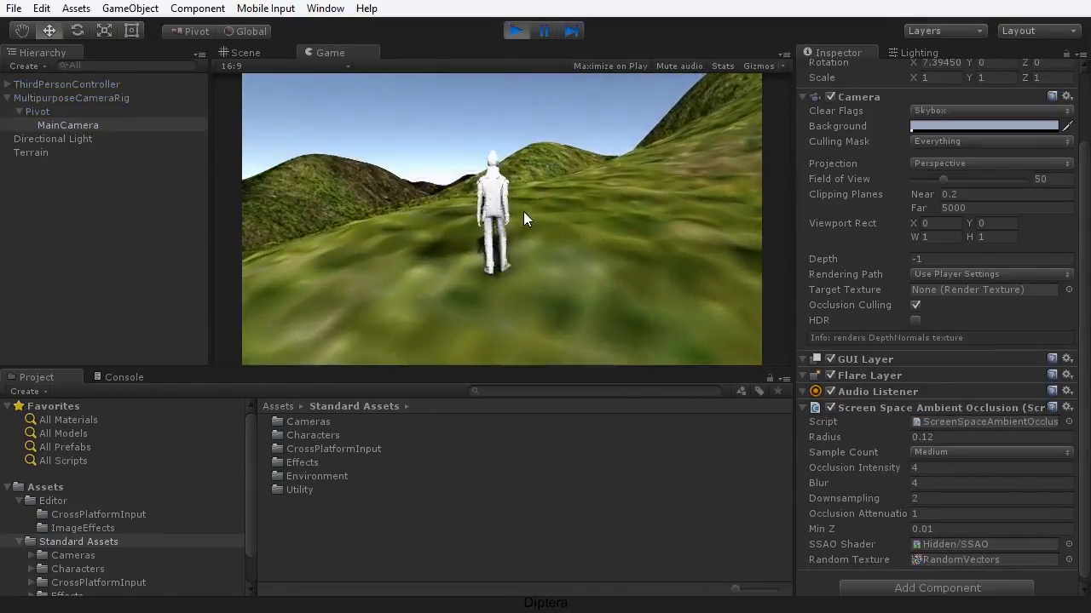
pyautogui.press('w')
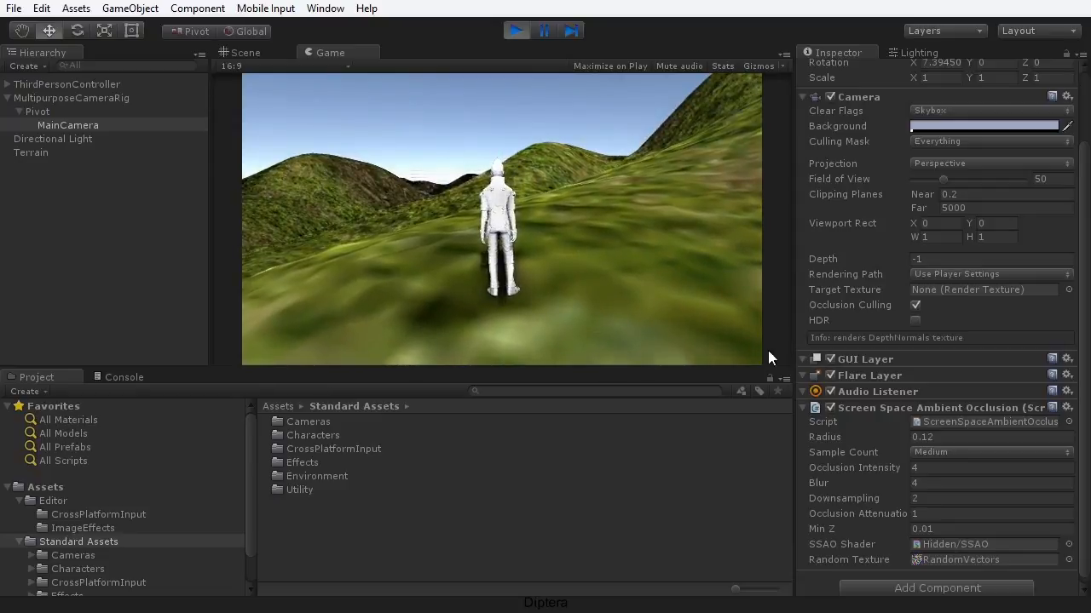
# - Try an ambient occlusion radius of 0.21 during play, compare the effect off and on, and stop the play test
pyautogui.click(824, 435)
pyautogui.moveTo(826, 435); pyautogui.dragTo(831, 436)
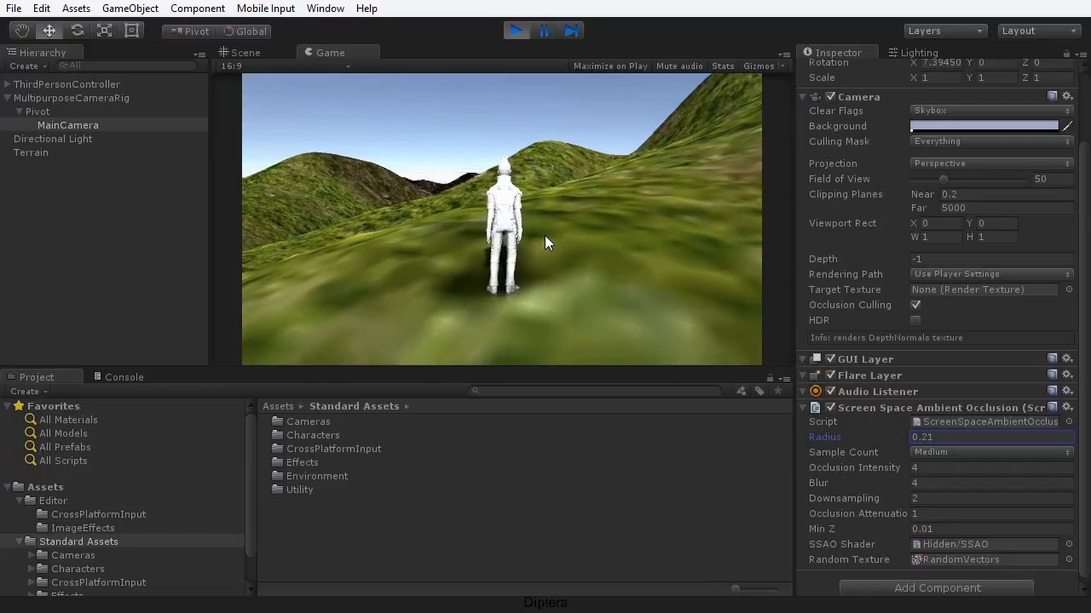
pyautogui.click(829, 408)
pyautogui.click(829, 407)
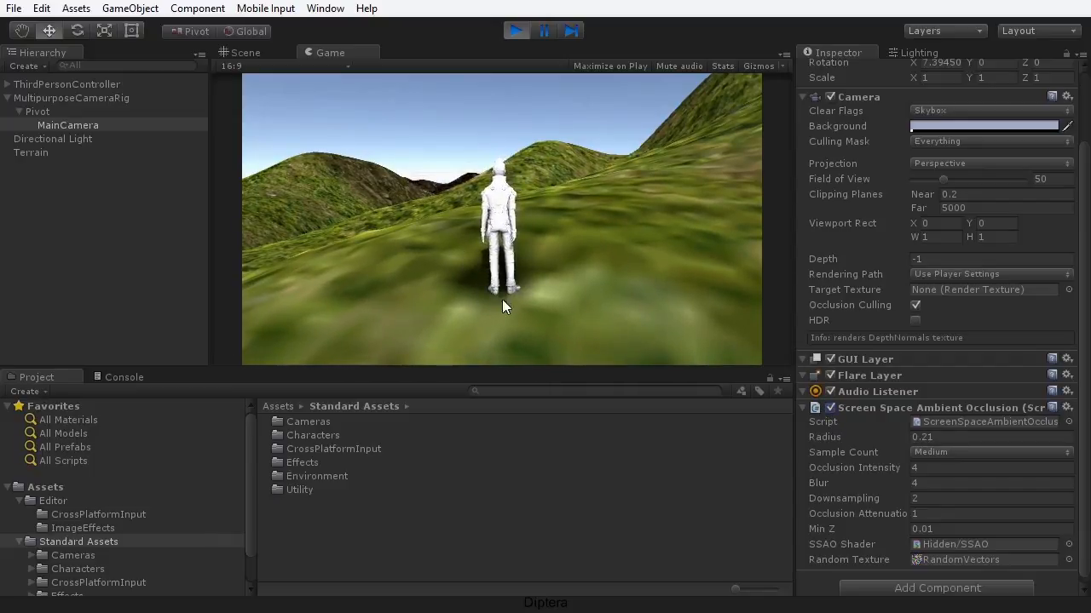
pyautogui.click(517, 30)
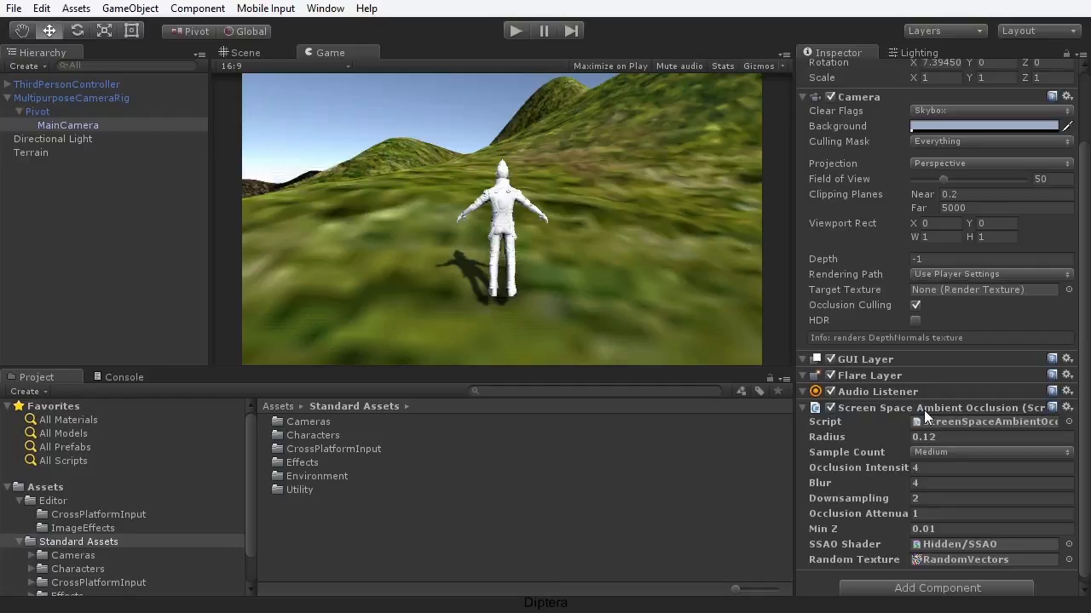
# - Remove the Screen Space Ambient Occlusion component from MainCamera and add the Antialiasing image effect
pyautogui.click(1066, 408)
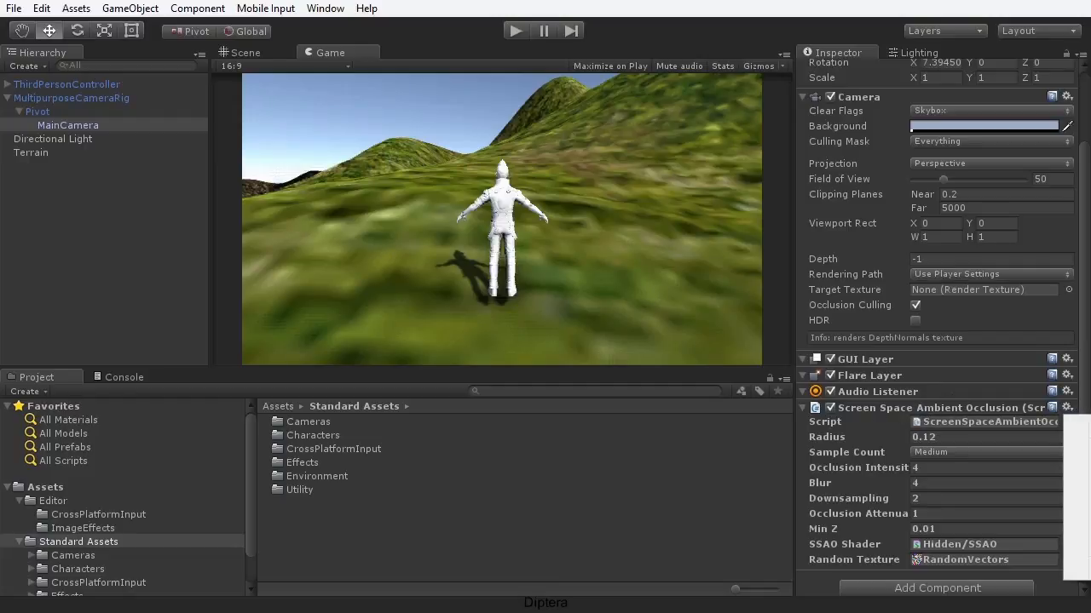
pyautogui.click(1076, 452)
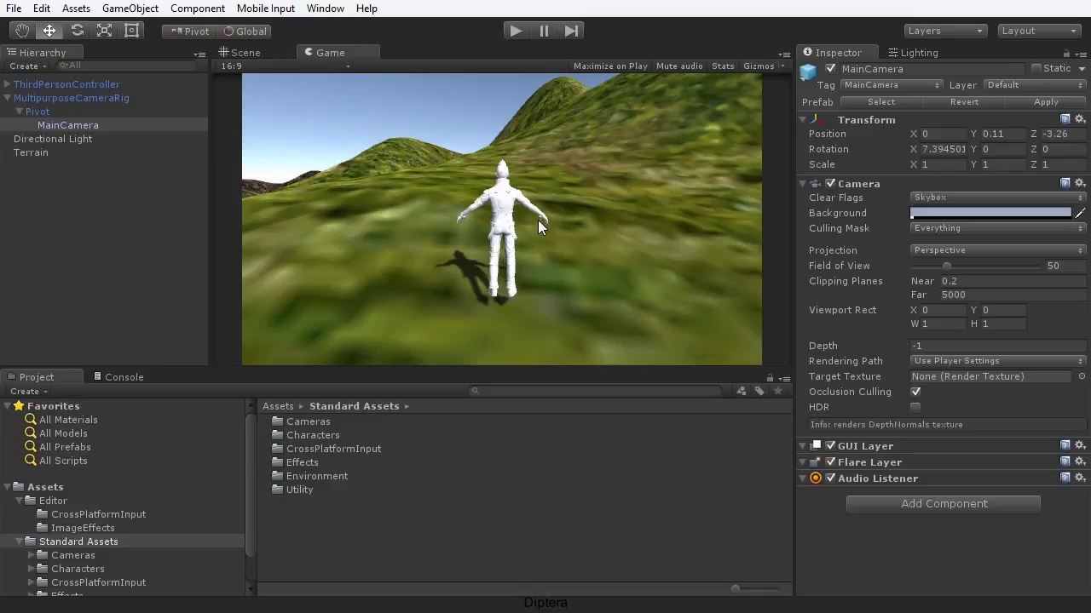
pyautogui.click(180, 122)
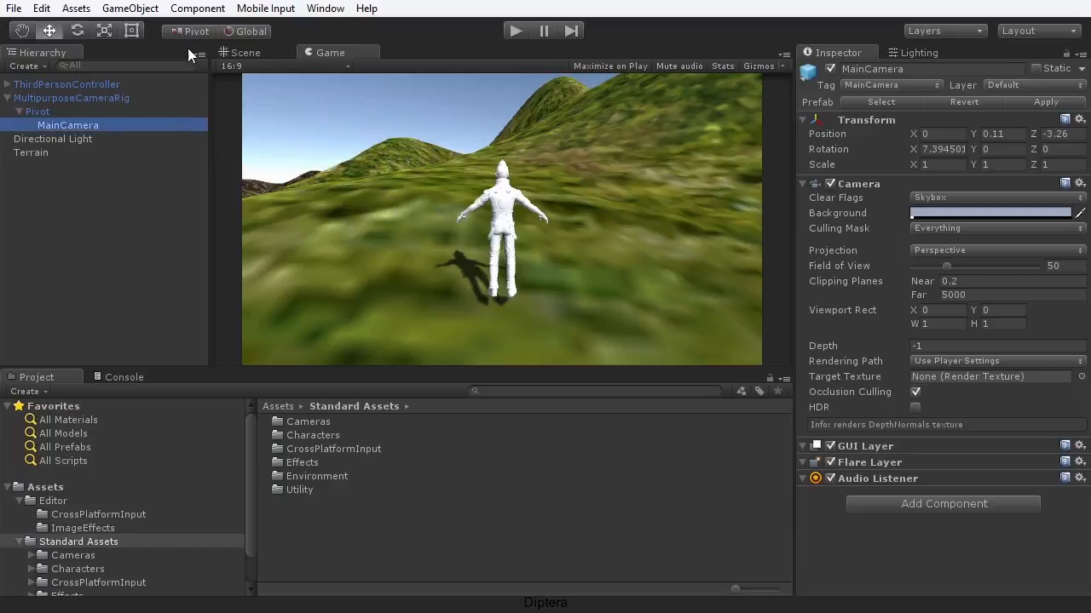
pyautogui.click(197, 7)
pyautogui.moveTo(198, 271)
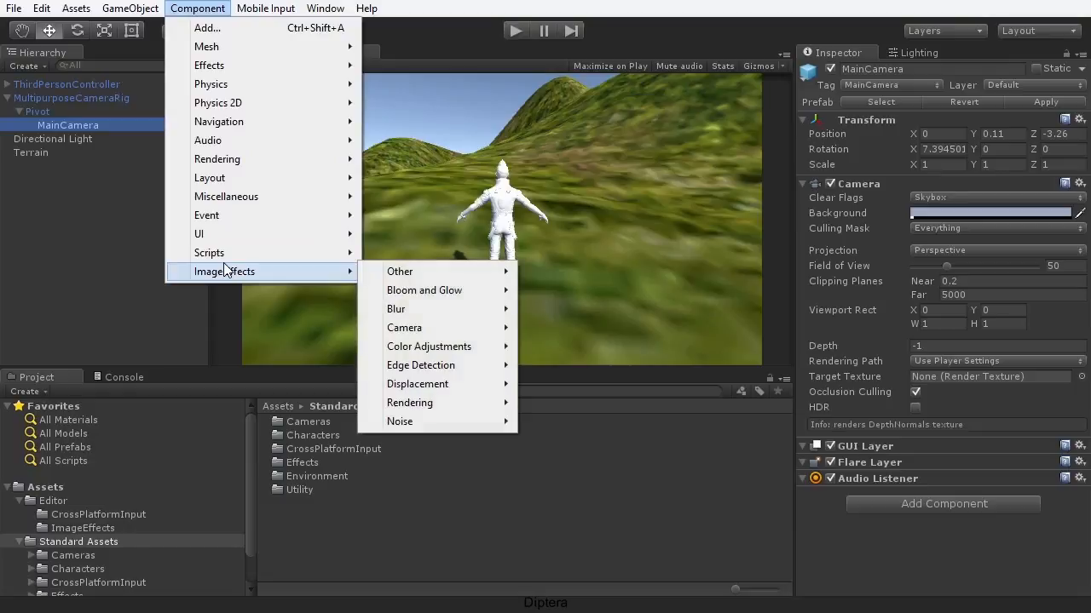
pyautogui.moveTo(400, 272)
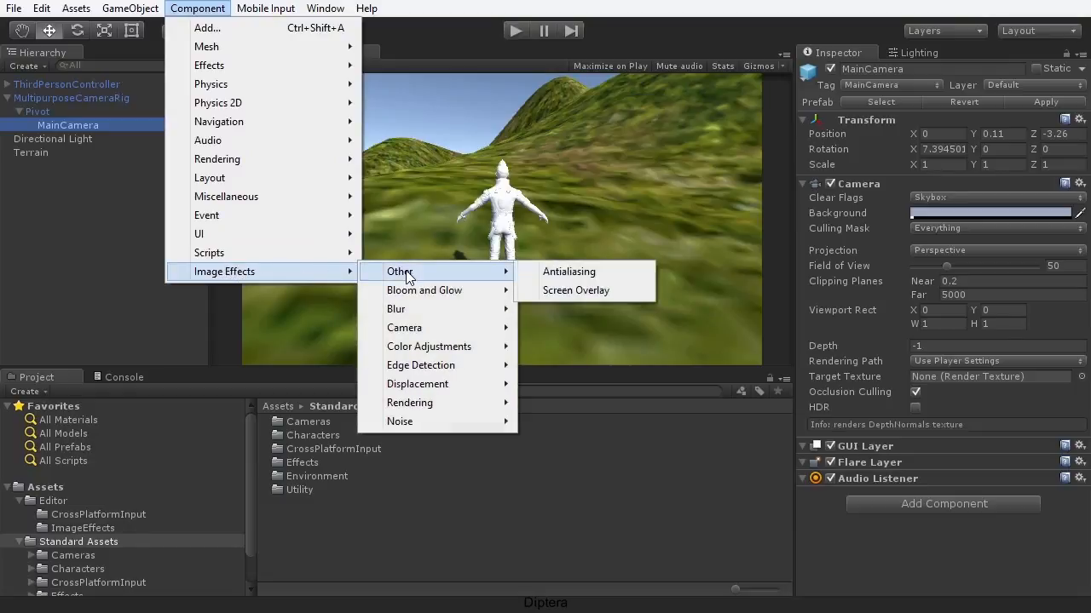
pyautogui.click(614, 271)
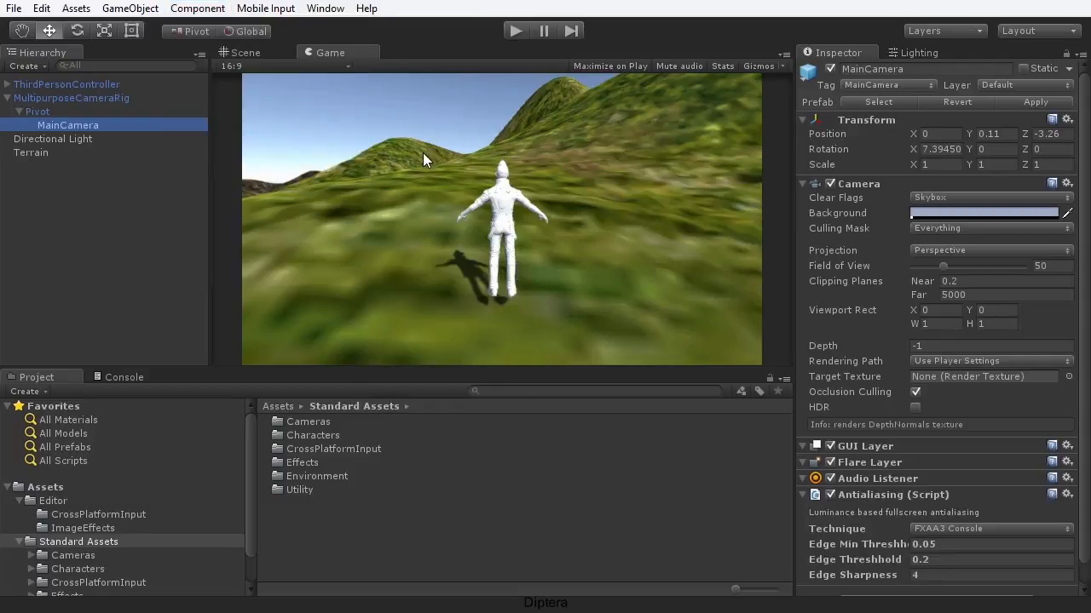
# - Compare the scene with antialiasing off and on, and run the character forward in a short play test
pyautogui.click(829, 495)
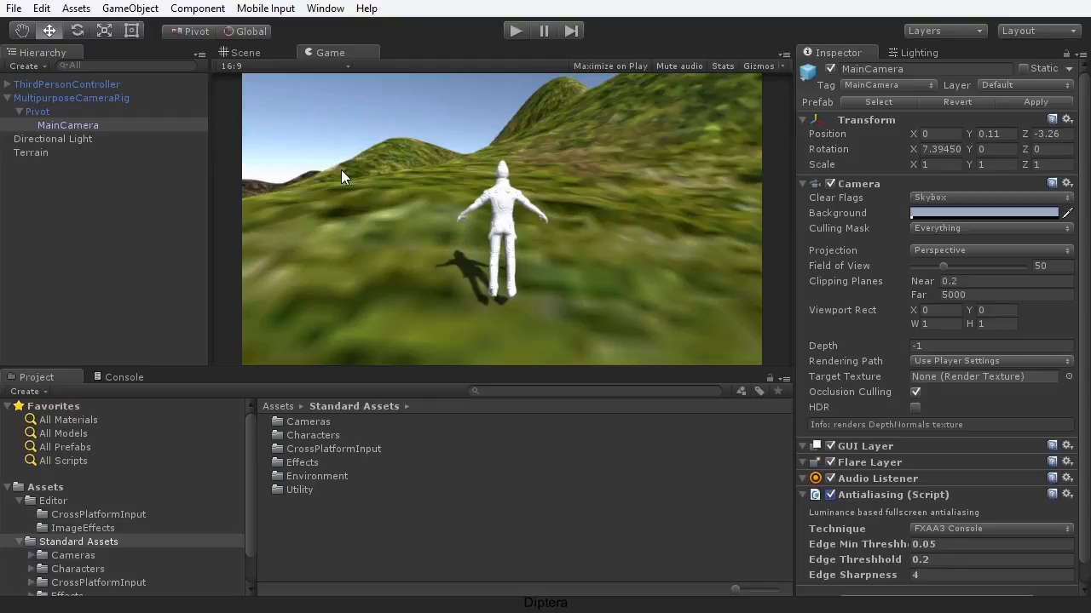
pyautogui.click(516, 31)
pyautogui.hotkey('ctrl', 'p')
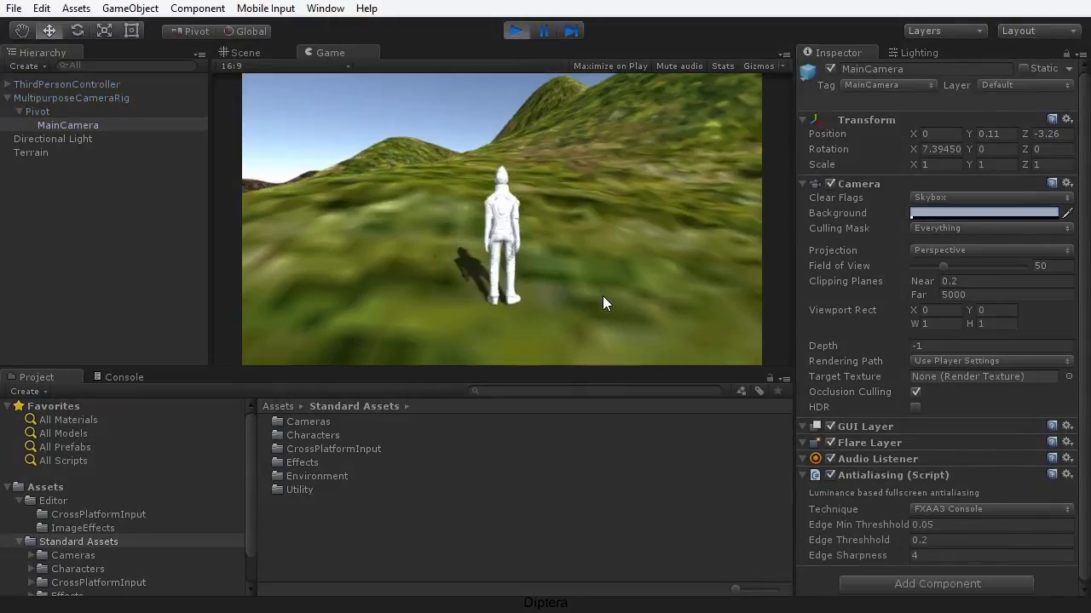
pyautogui.press('w')
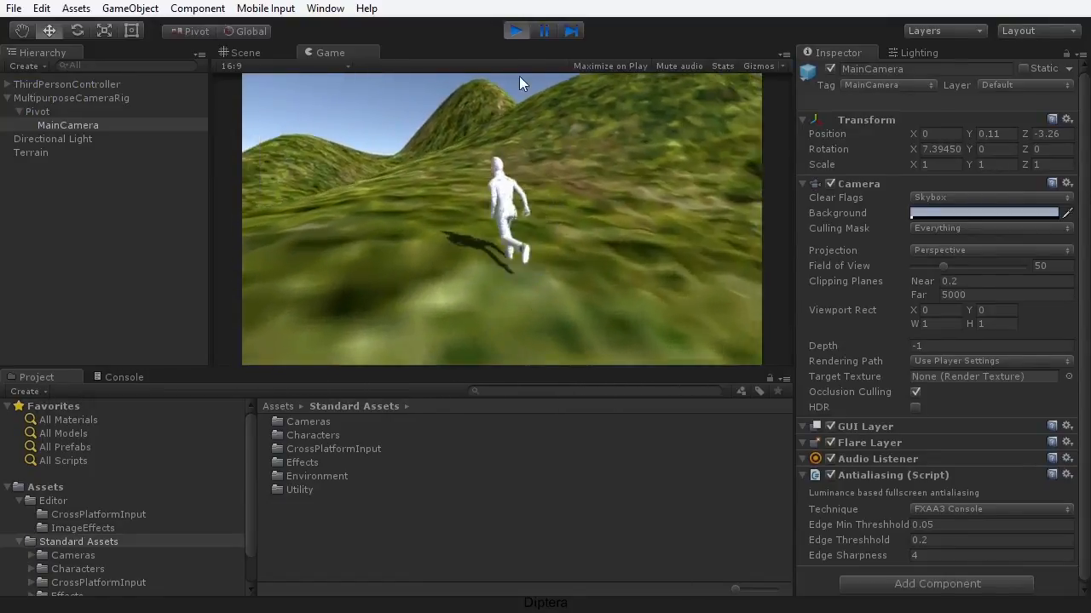
pyautogui.hotkey('ctrl', 'p')
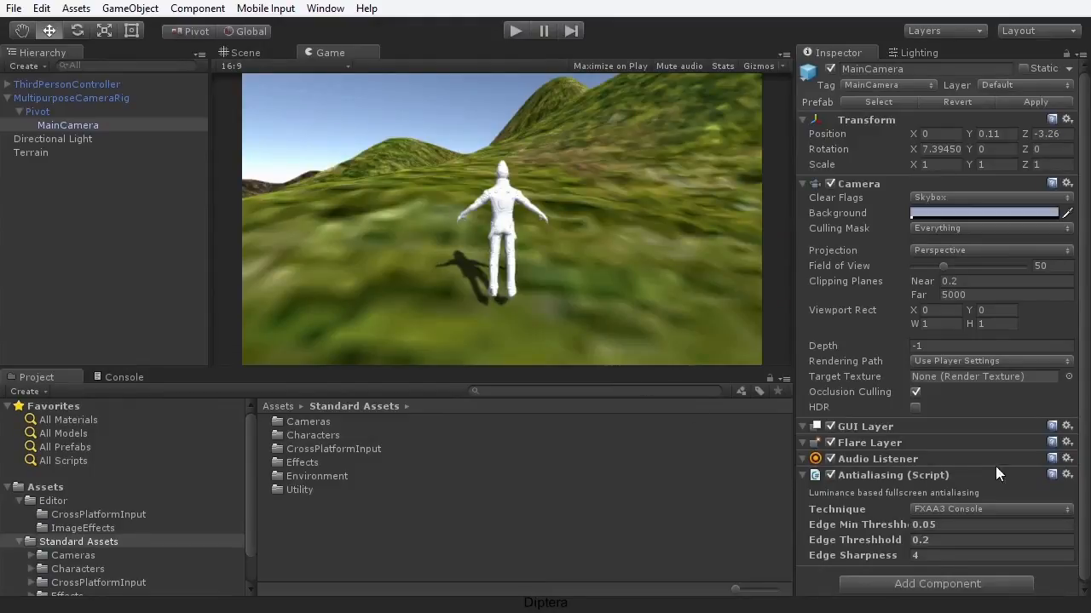
# - Remove the Antialiasing component from MainCamera and add the Global Fog image effect
pyautogui.click(1068, 476)
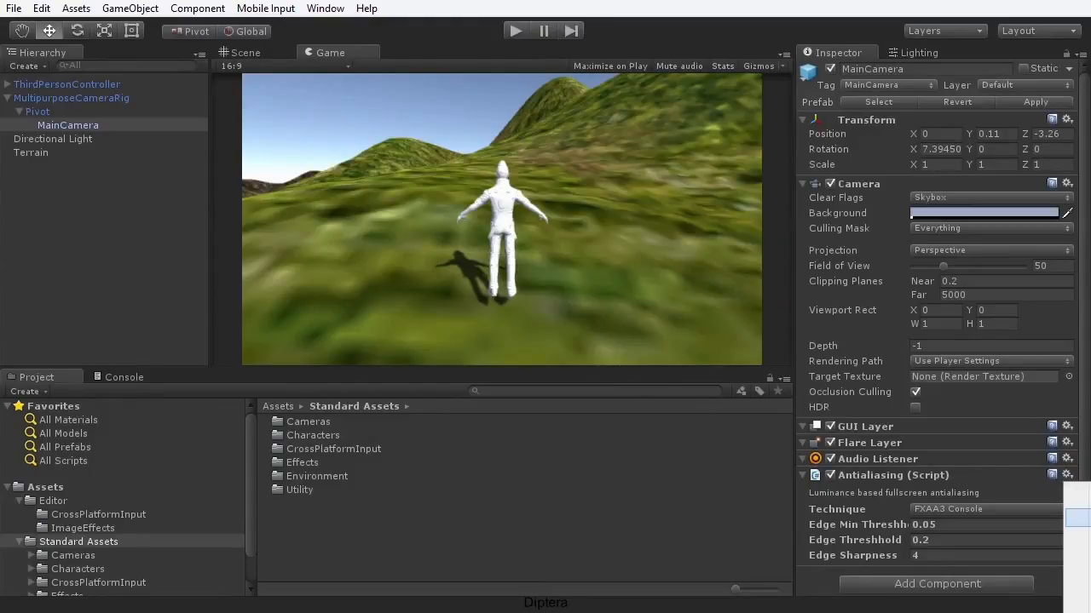
pyautogui.click(1075, 516)
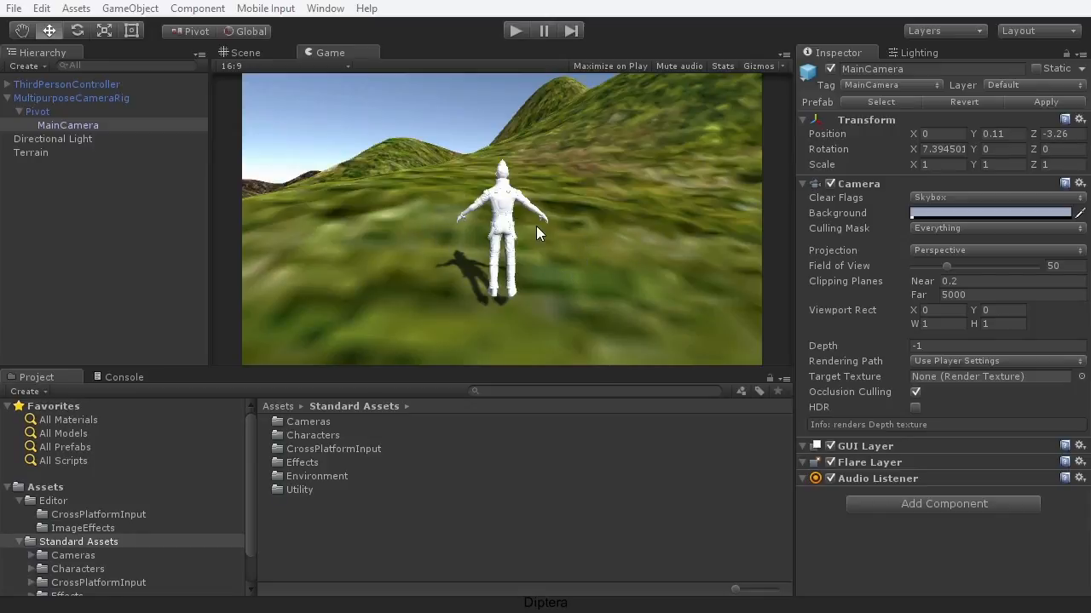
pyautogui.click(210, 13)
pyautogui.moveTo(226, 273)
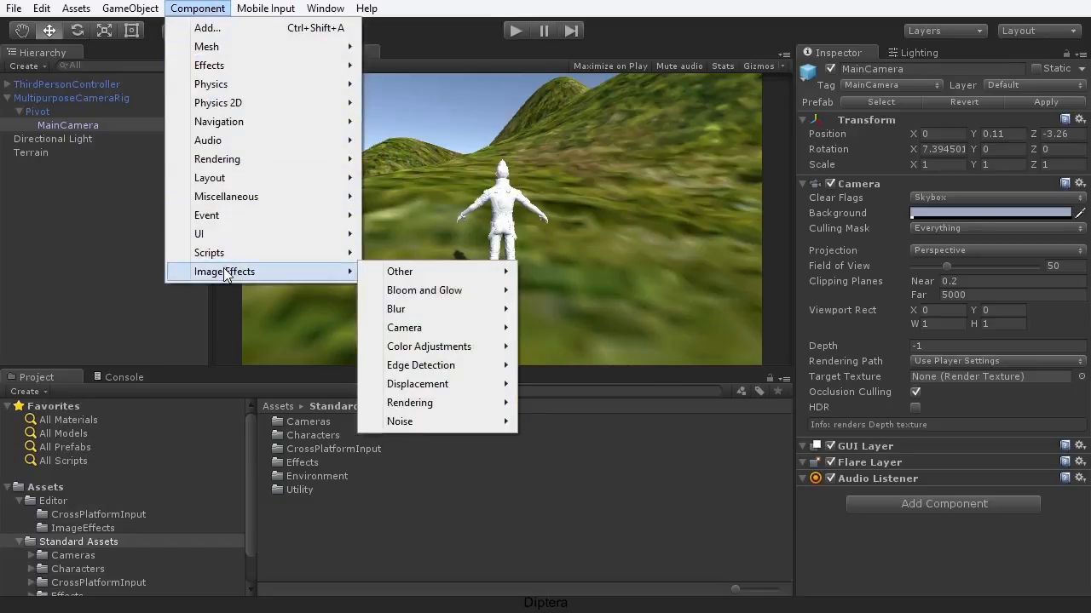
pyautogui.moveTo(424, 413)
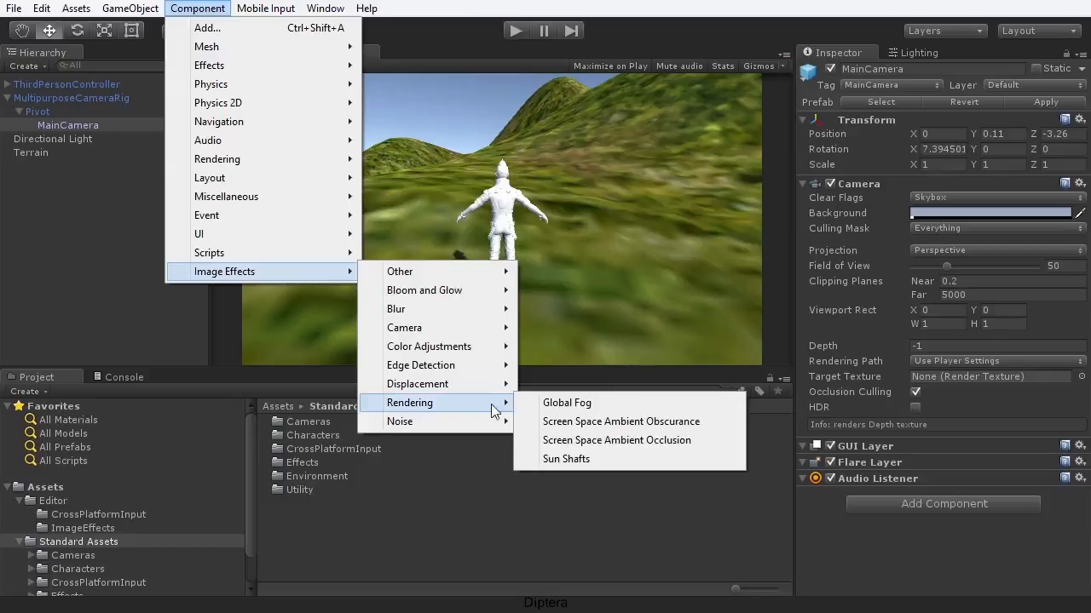
pyautogui.click(615, 404)
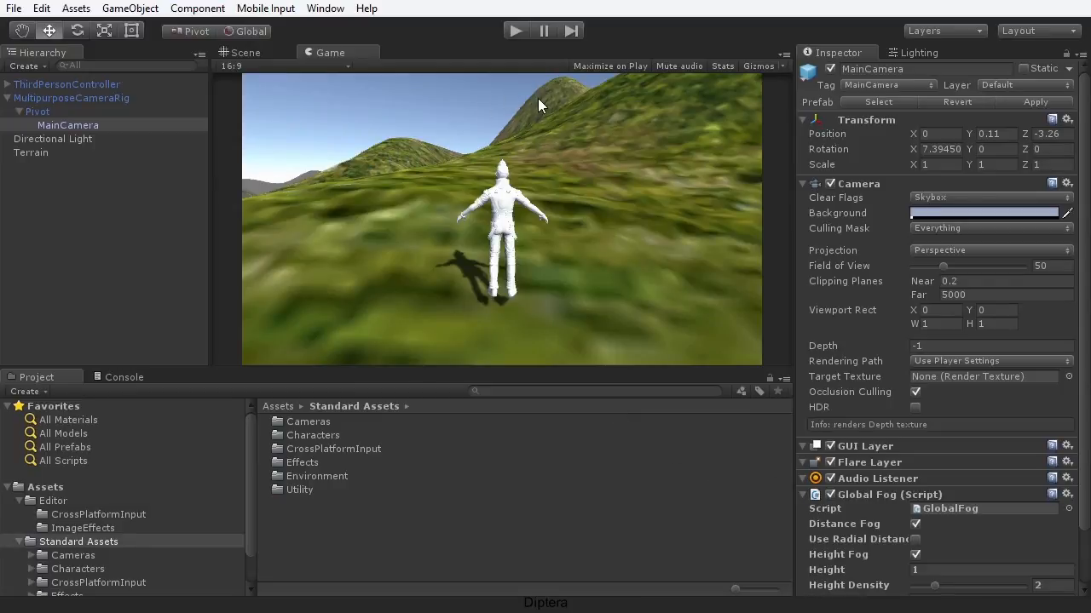
# - Switch the Global Fog component off and on repeatedly to compare its effect on the distant hills
pyautogui.click(831, 495)
pyautogui.click(832, 495)
pyautogui.click(832, 495)
pyautogui.click(832, 495)
pyautogui.click(831, 495)
pyautogui.click(832, 495)
# - Play-test the terrain by moving the character along the hillside, compare the fog off and on, and stop playing
pyautogui.click(515, 31)
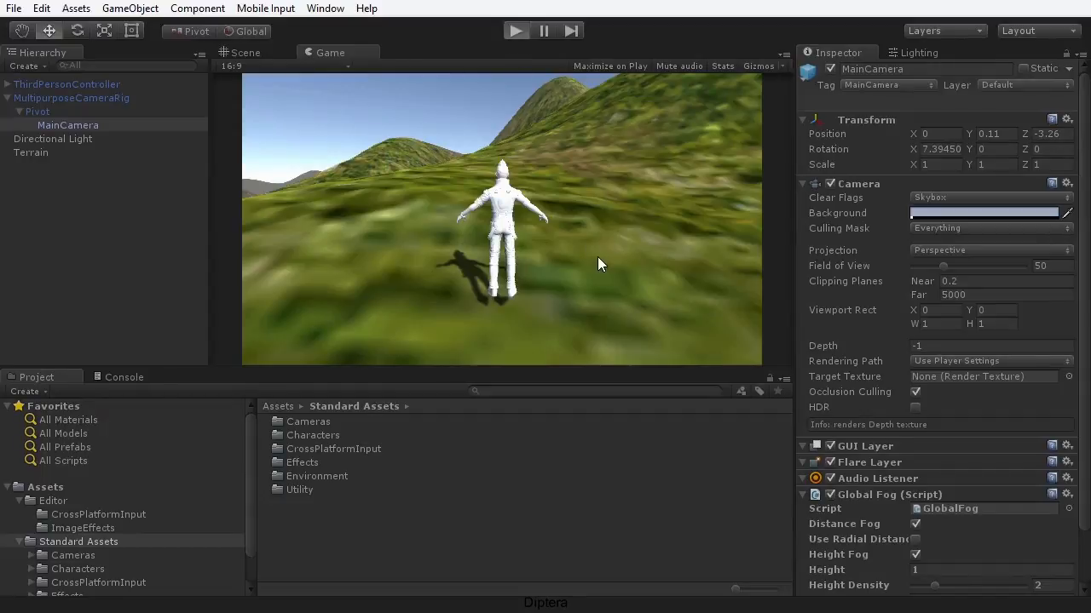
pyautogui.press('a')
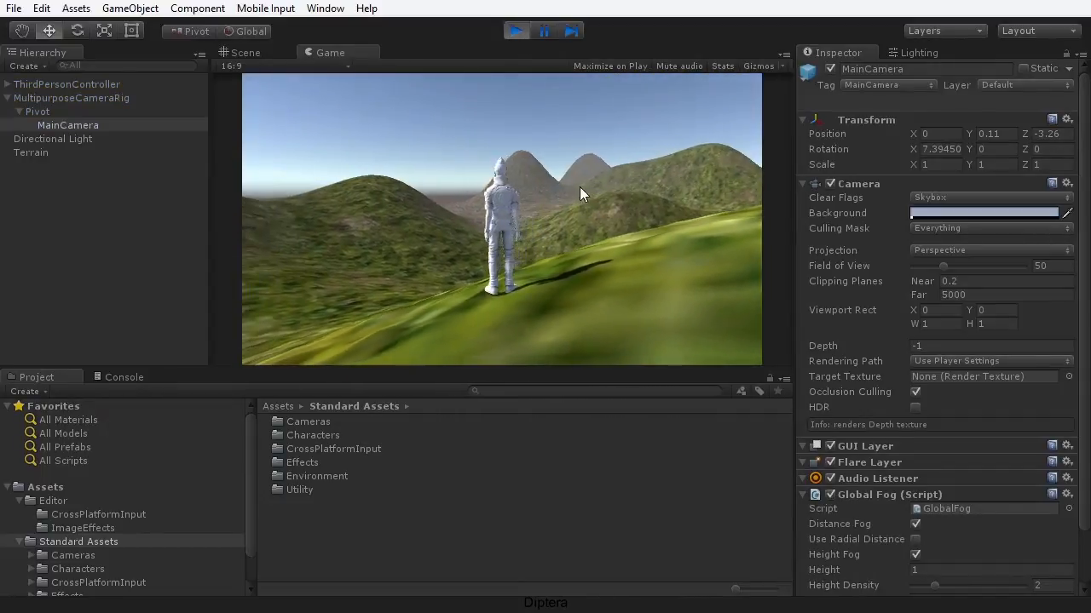
pyautogui.click(832, 494)
pyautogui.click(831, 494)
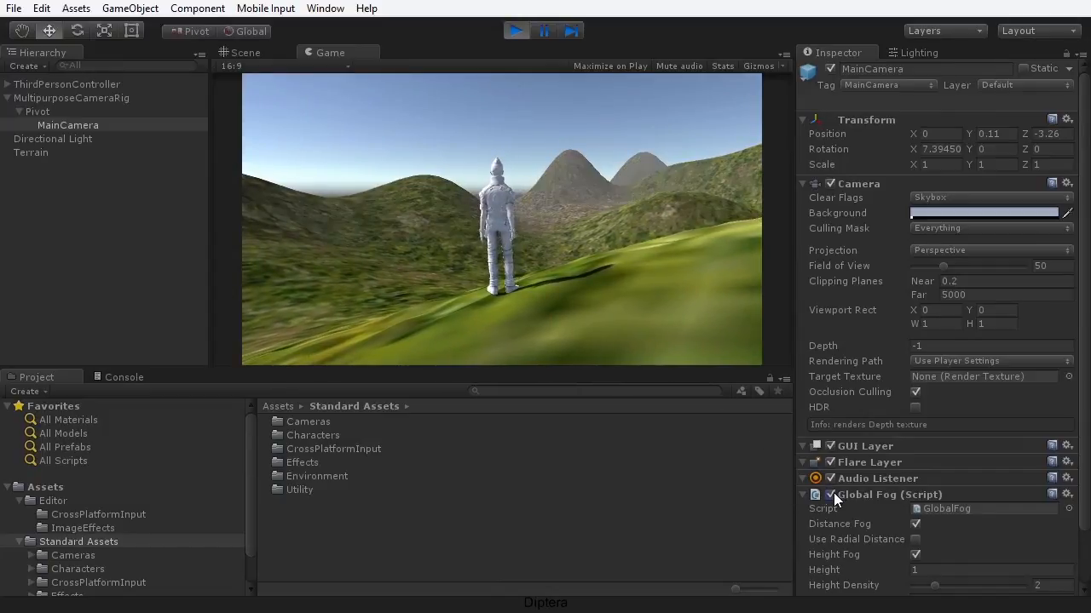
pyautogui.press('w')
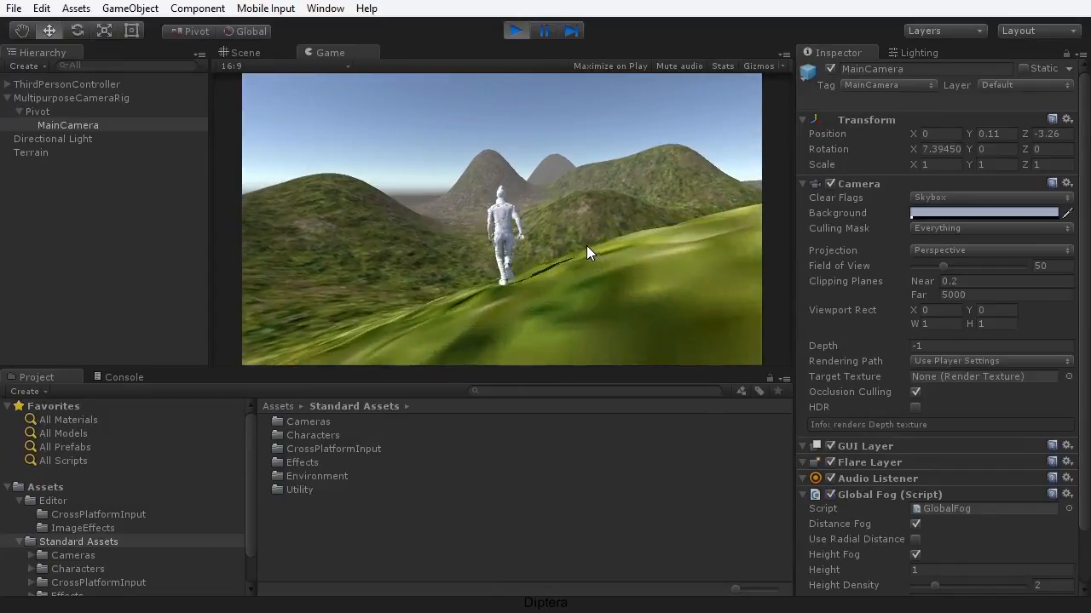
pyautogui.press('w')
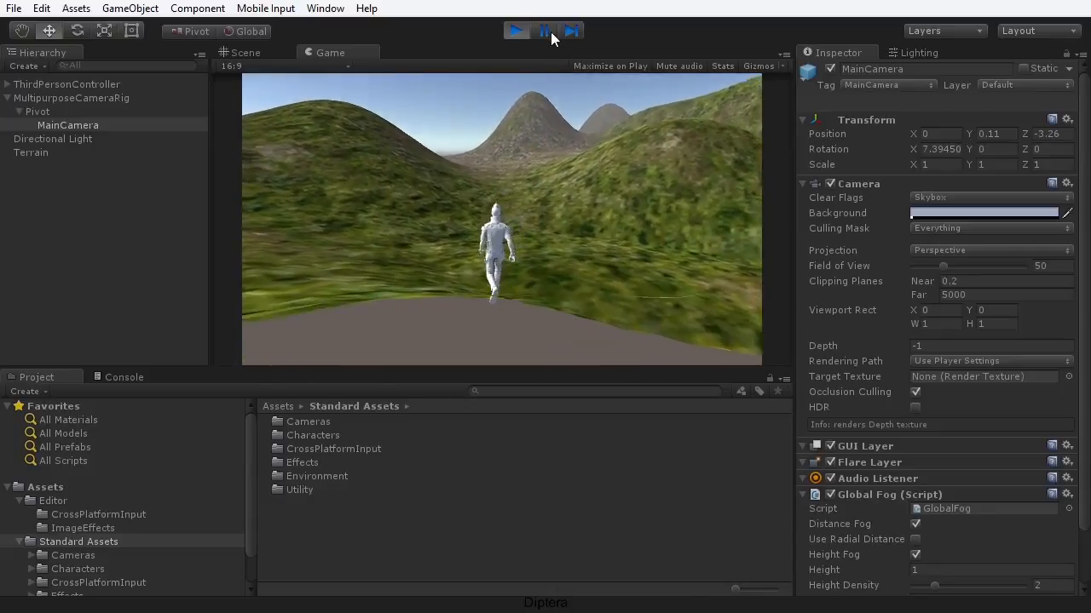
pyautogui.click(516, 31)
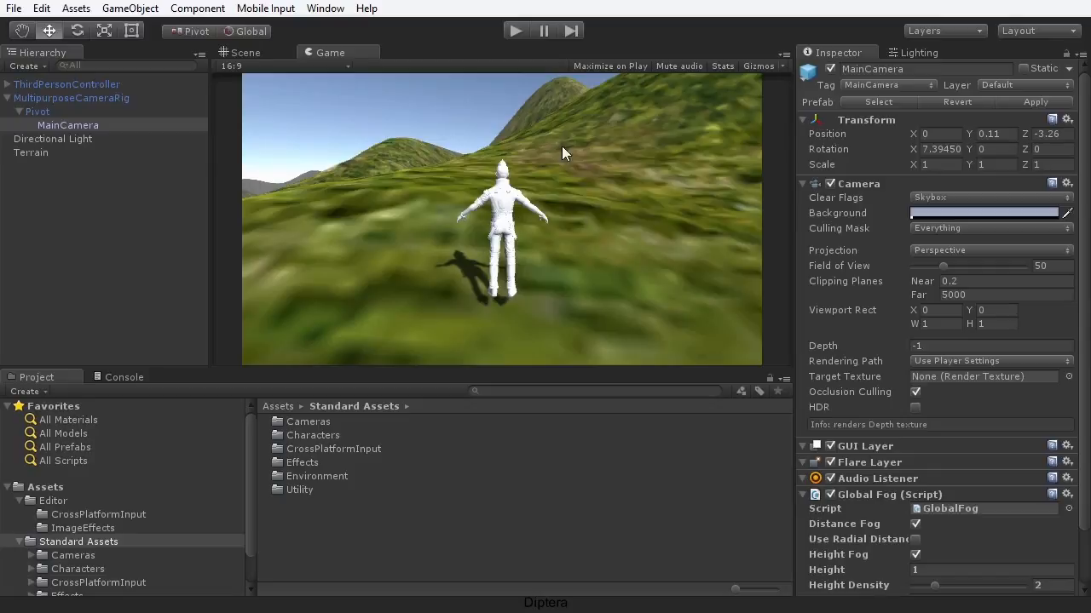
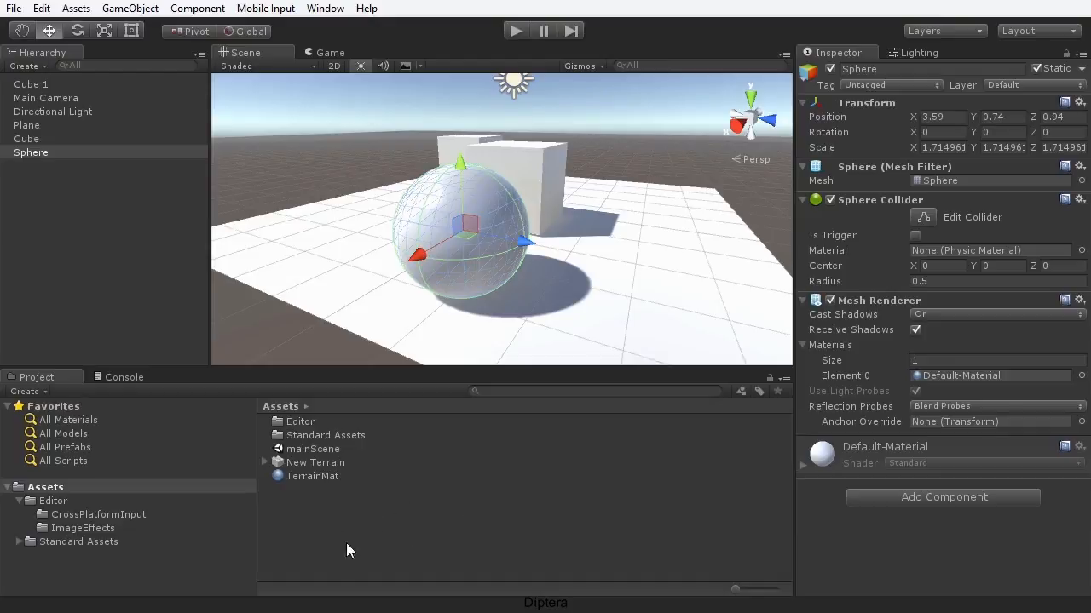
# - Create a material named mat_Trans in the Assets folder and assign it to the sphere
pyautogui.rightClick(326, 504)
pyautogui.moveTo(368, 518)
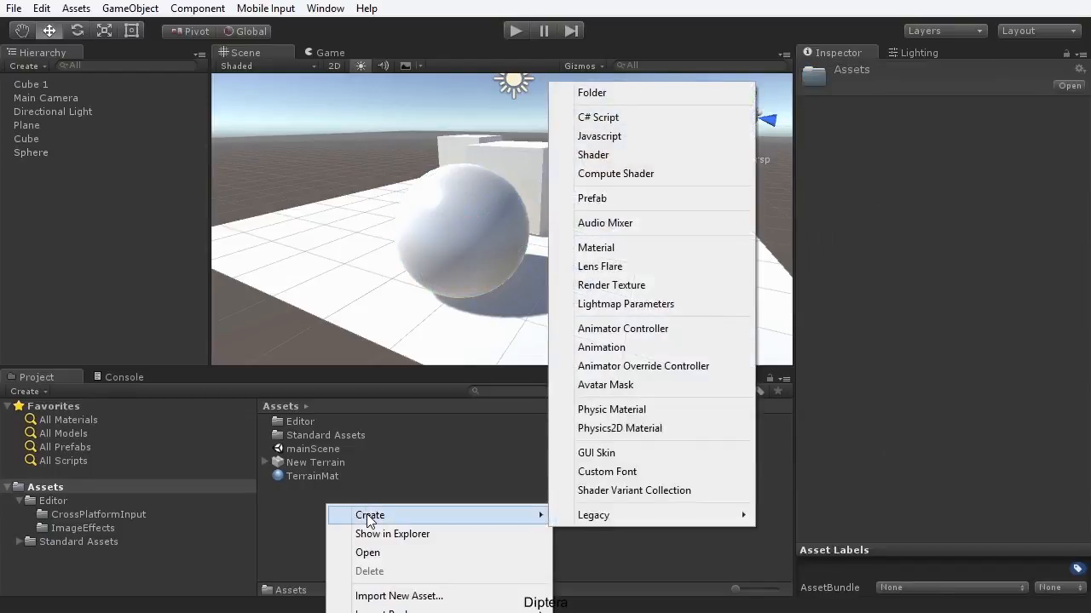
pyautogui.click(599, 252)
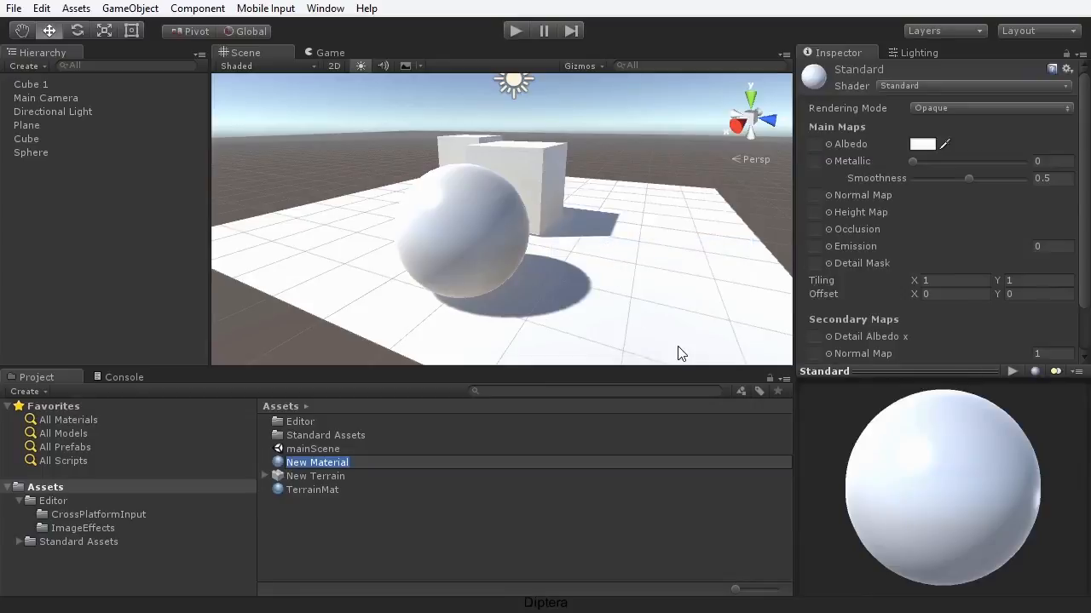
pyautogui.write('mat_Trans')
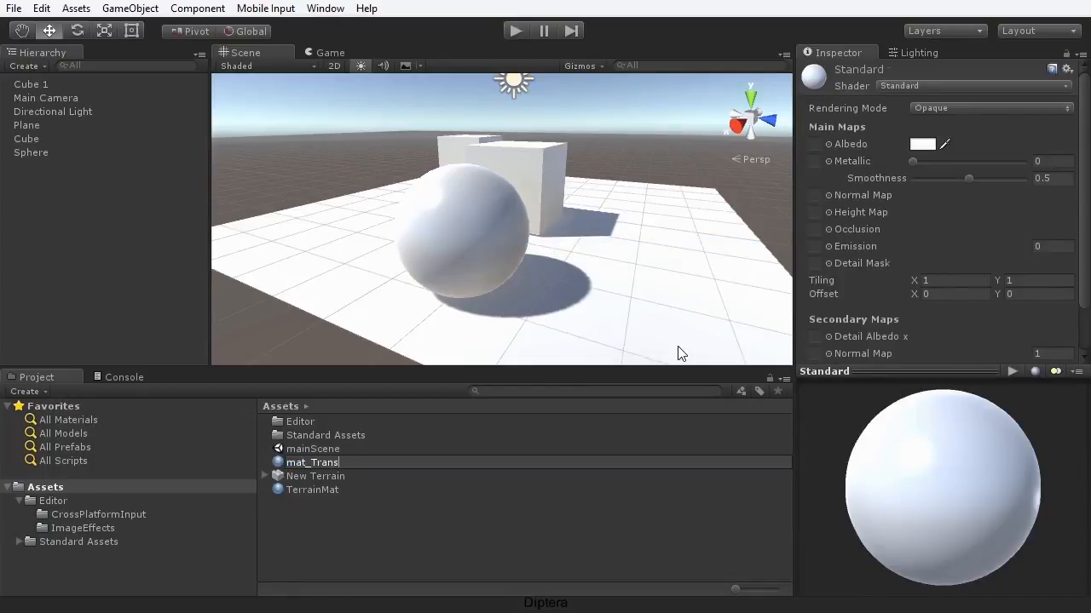
pyautogui.press('Return')
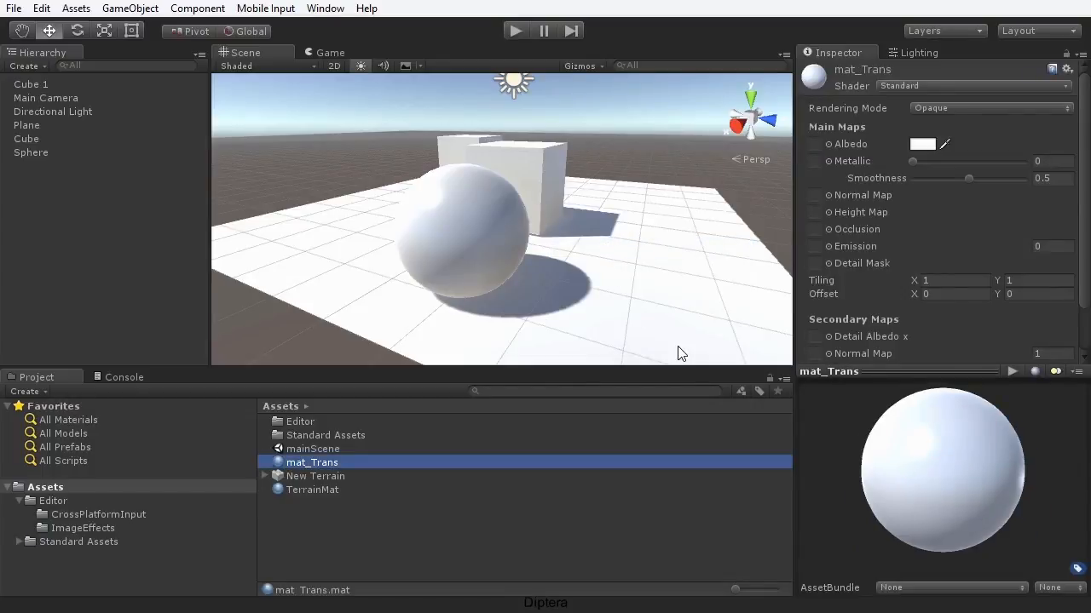
pyautogui.moveTo(284, 464); pyautogui.dragTo(475, 217)
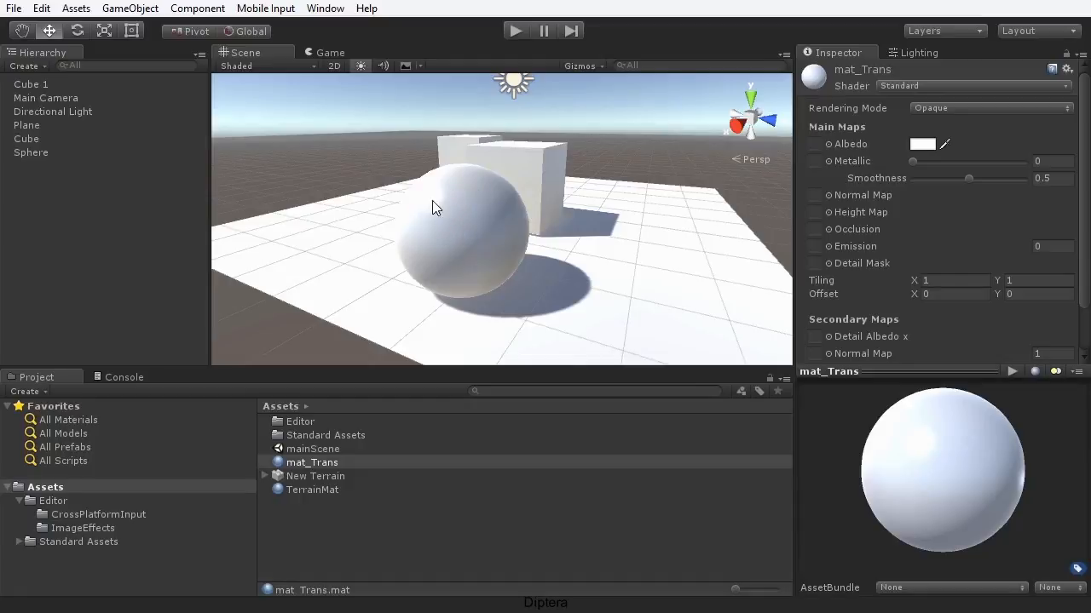
pyautogui.click(446, 201)
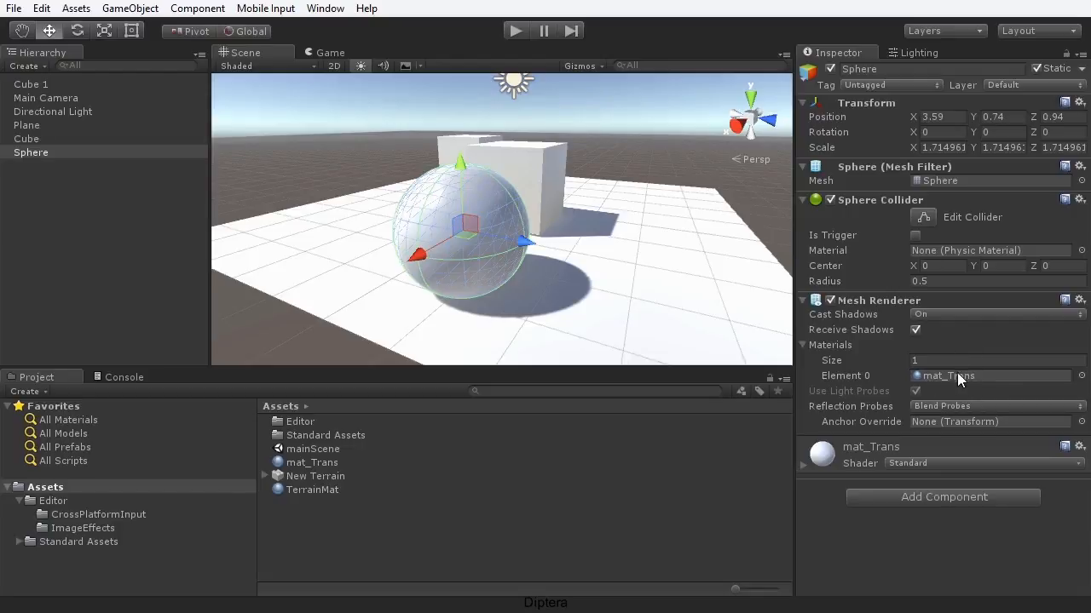
# - Try an albedo alpha of 0 on mat_Trans in Opaque mode and return it to full opacity
pyautogui.click(321, 464)
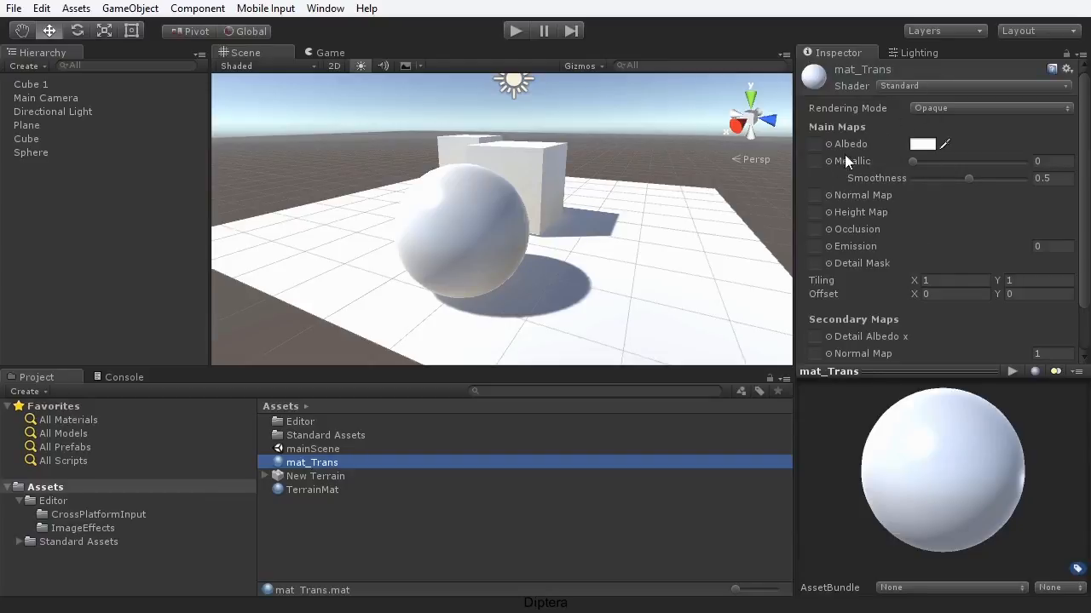
pyautogui.click(921, 146)
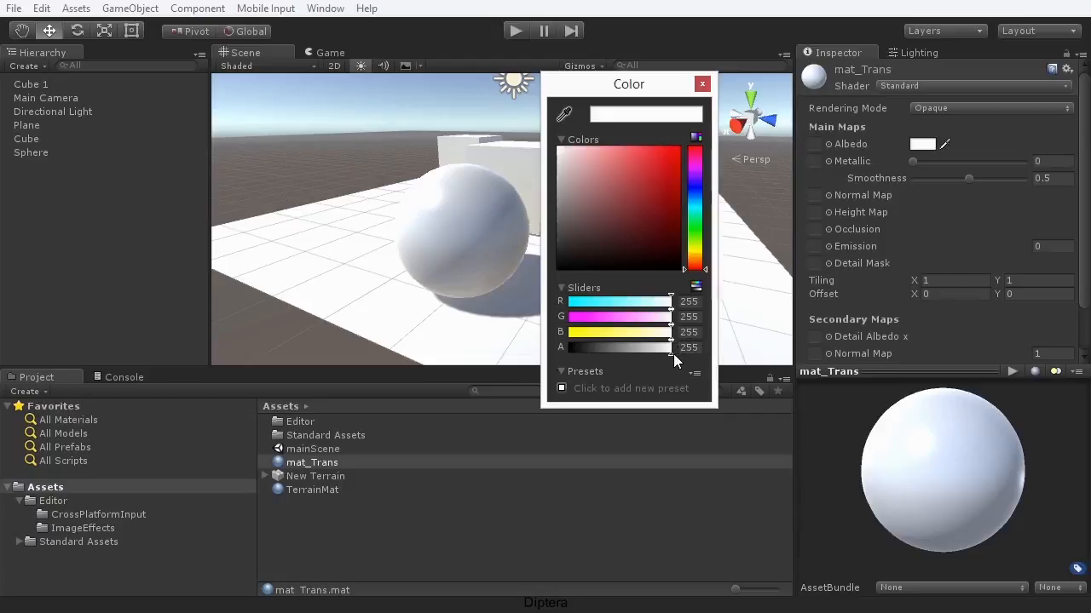
pyautogui.moveTo(643, 346); pyautogui.dragTo(526, 349)
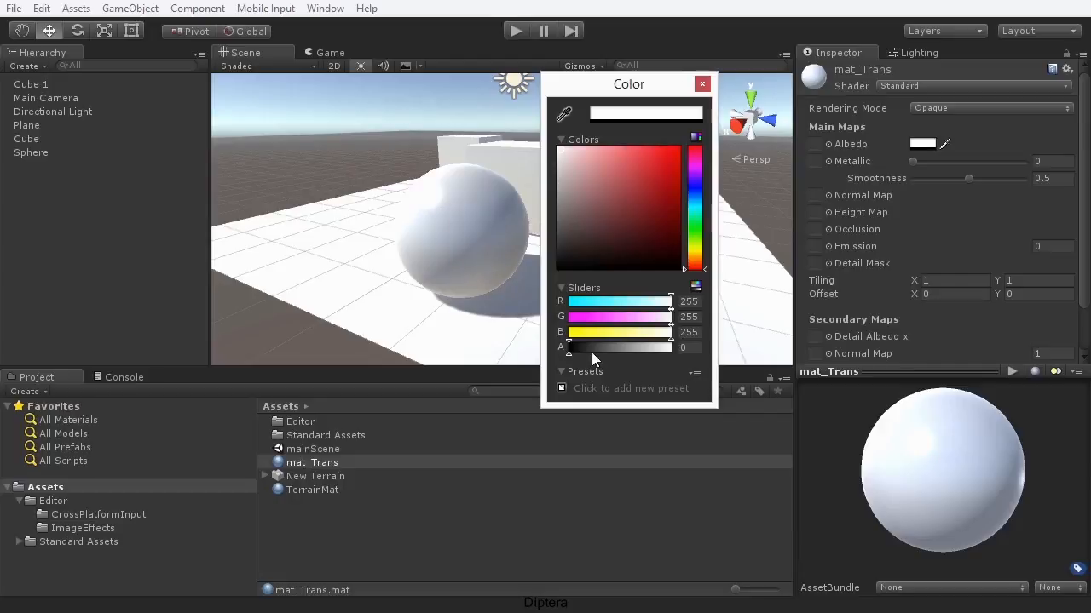
pyautogui.moveTo(568, 352); pyautogui.dragTo(728, 358)
pyautogui.click(702, 84)
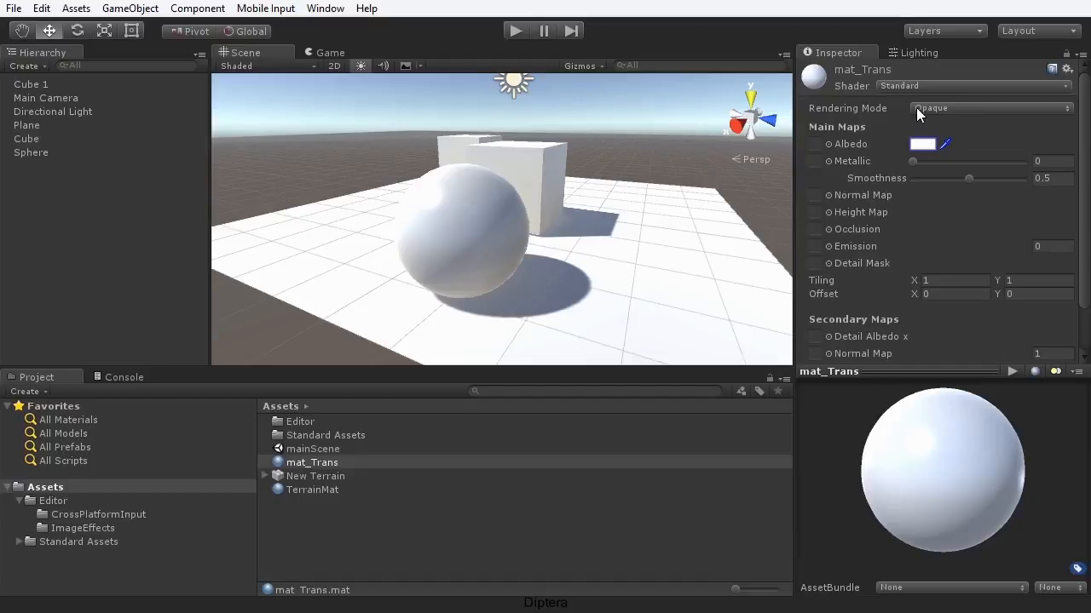
# - Set the rendering mode of mat_Trans to Fade and its albedo alpha to 171
pyautogui.click(965, 108)
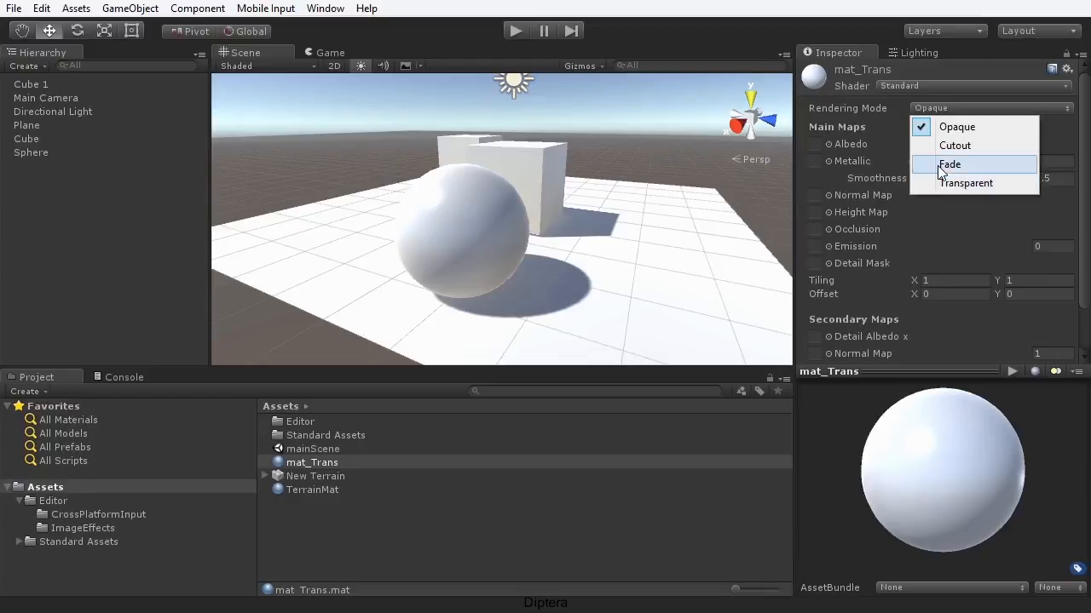
pyautogui.click(970, 169)
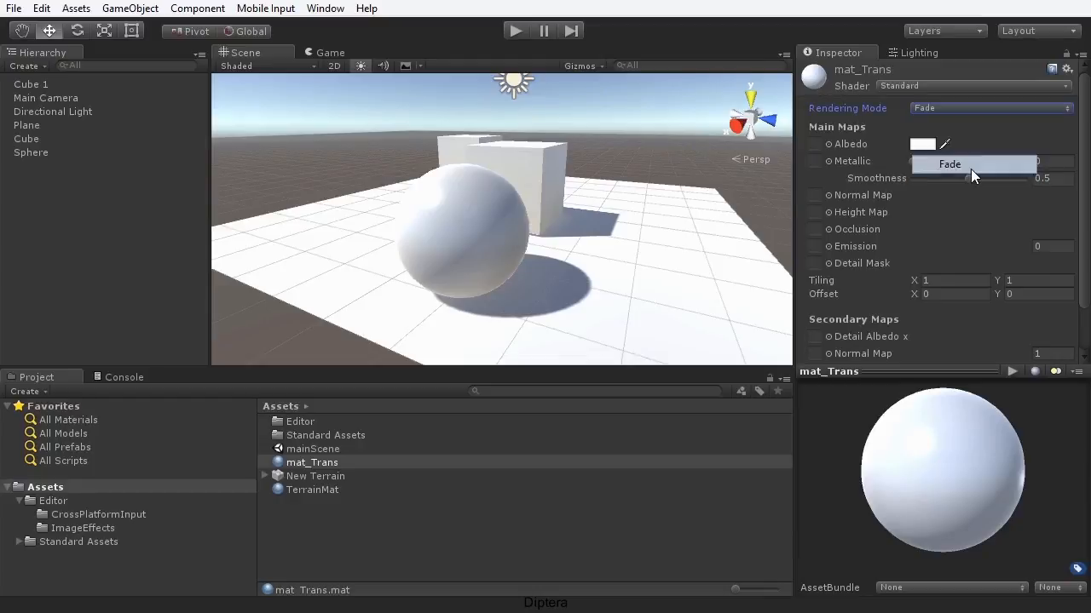
pyautogui.click(922, 145)
pyautogui.moveTo(667, 349); pyautogui.dragTo(636, 349)
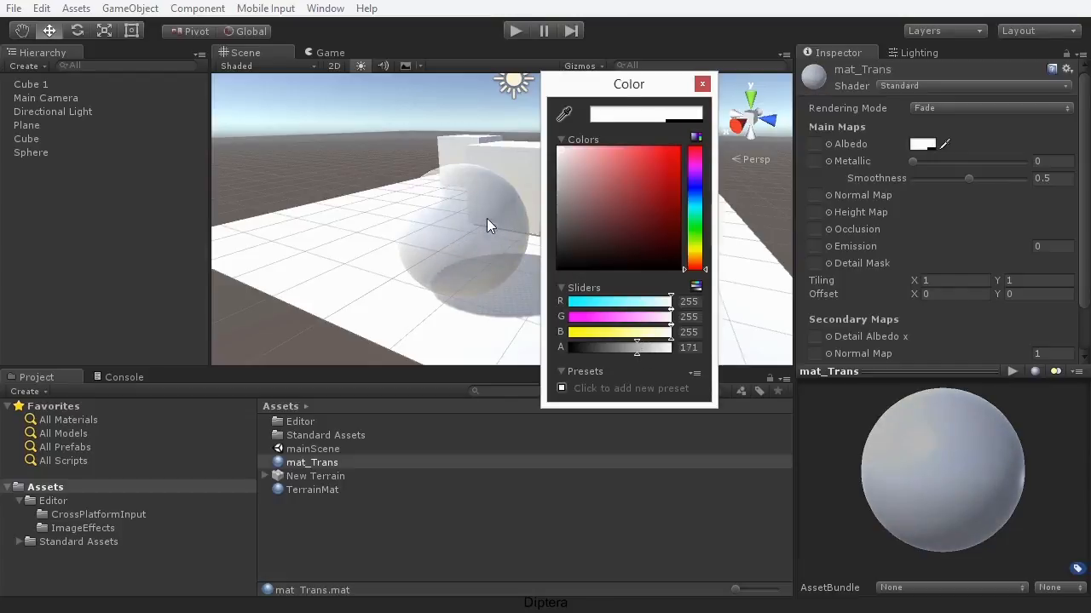
# - Try an albedo alpha of 0 on mat_Trans in Fade mode and return it to 255
pyautogui.moveTo(609, 93); pyautogui.dragTo(843, 80)
pyautogui.moveTo(872, 336); pyautogui.dragTo(804, 344)
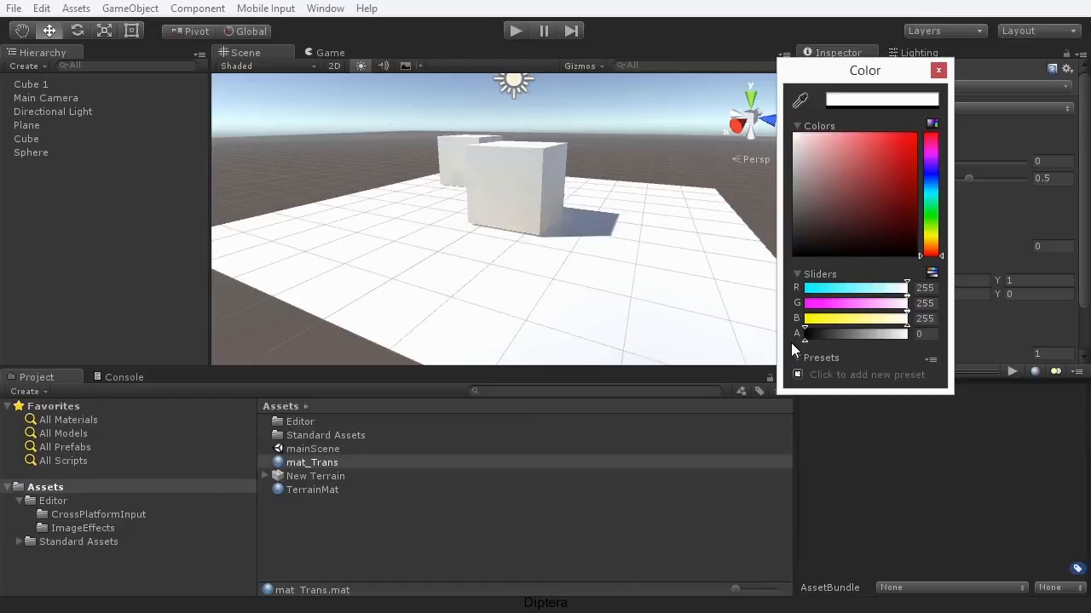
pyautogui.moveTo(791, 343); pyautogui.dragTo(929, 349)
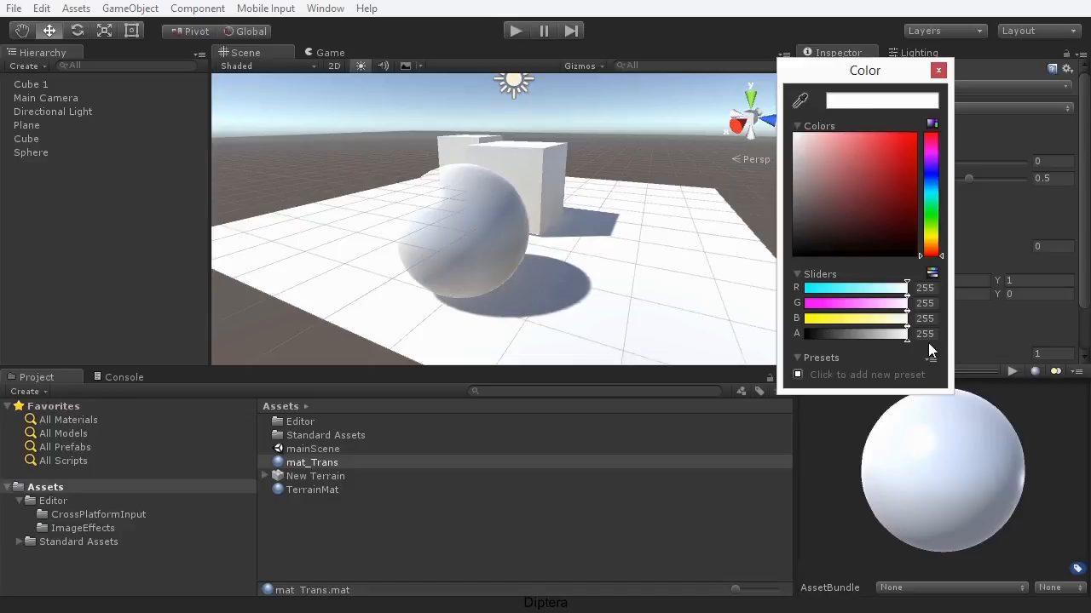
pyautogui.moveTo(899, 337); pyautogui.dragTo(937, 333)
pyautogui.click(530, 271)
pyautogui.moveTo(530, 271)
pyautogui.mouseDown(button='middle')
pyautogui.moveTo(499, 280)
pyautogui.moveTo(526, 266)
pyautogui.mouseUp(button='middle')
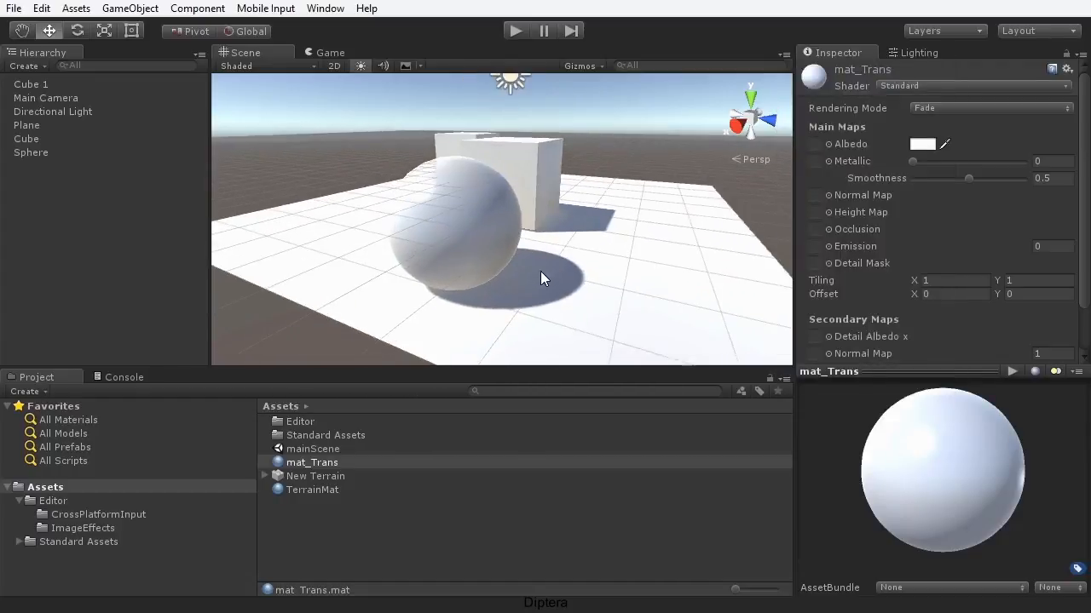
# - Set the rendering mode of mat_Trans to Transparent and its albedo alpha to 0
pyautogui.click(930, 105)
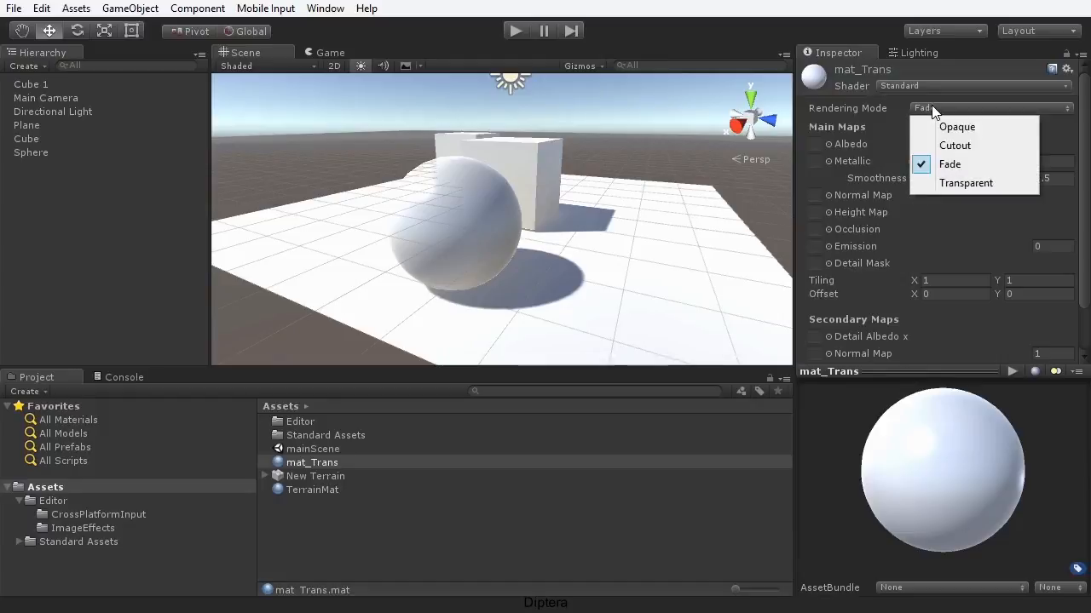
pyautogui.click(958, 184)
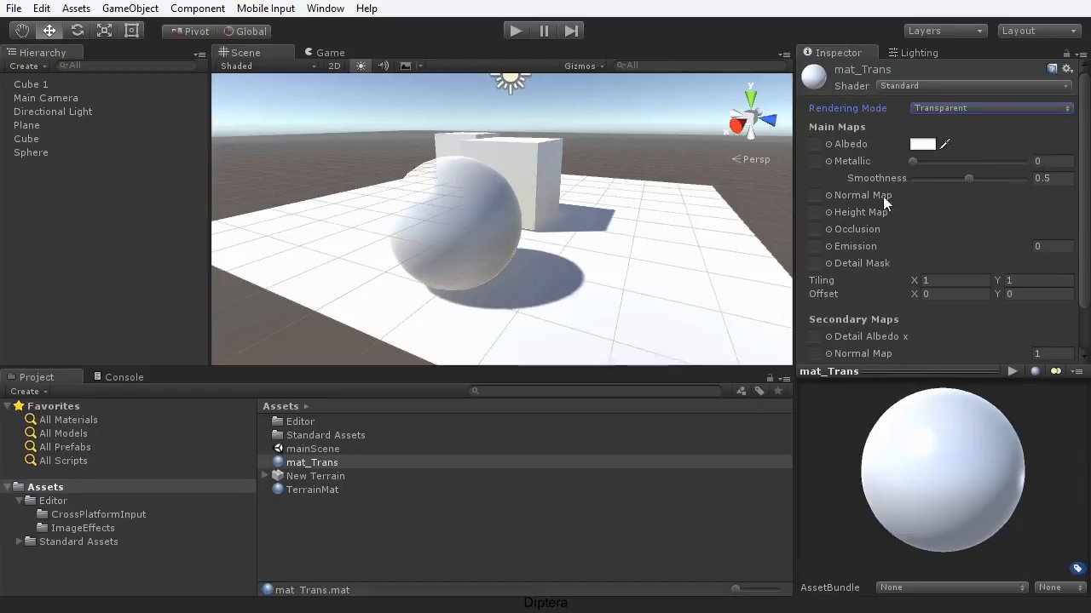
pyautogui.click(920, 144)
pyautogui.moveTo(853, 335); pyautogui.dragTo(780, 345)
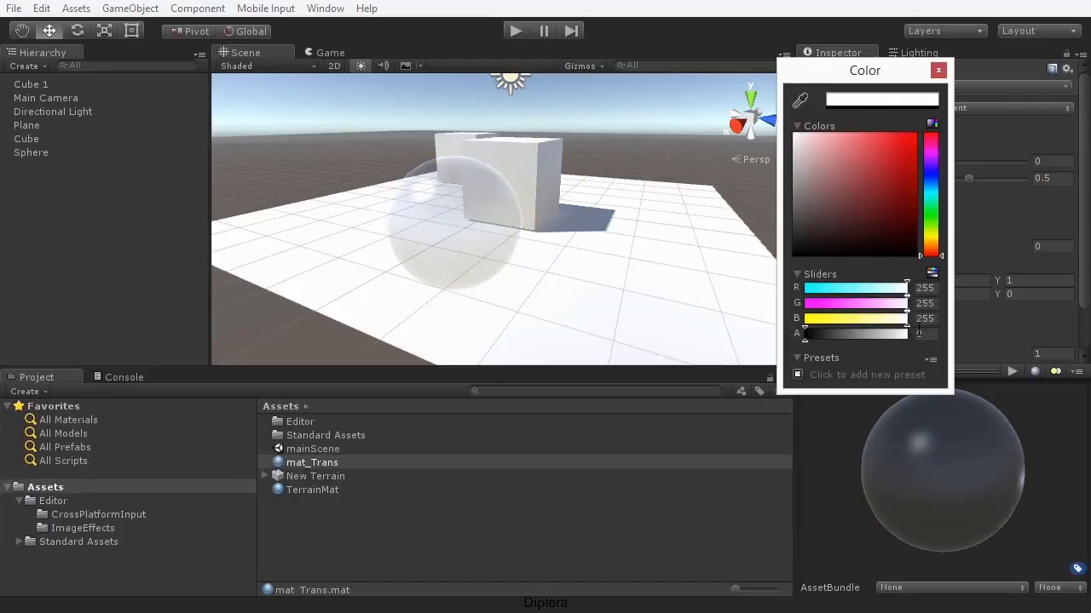
pyautogui.click(938, 70)
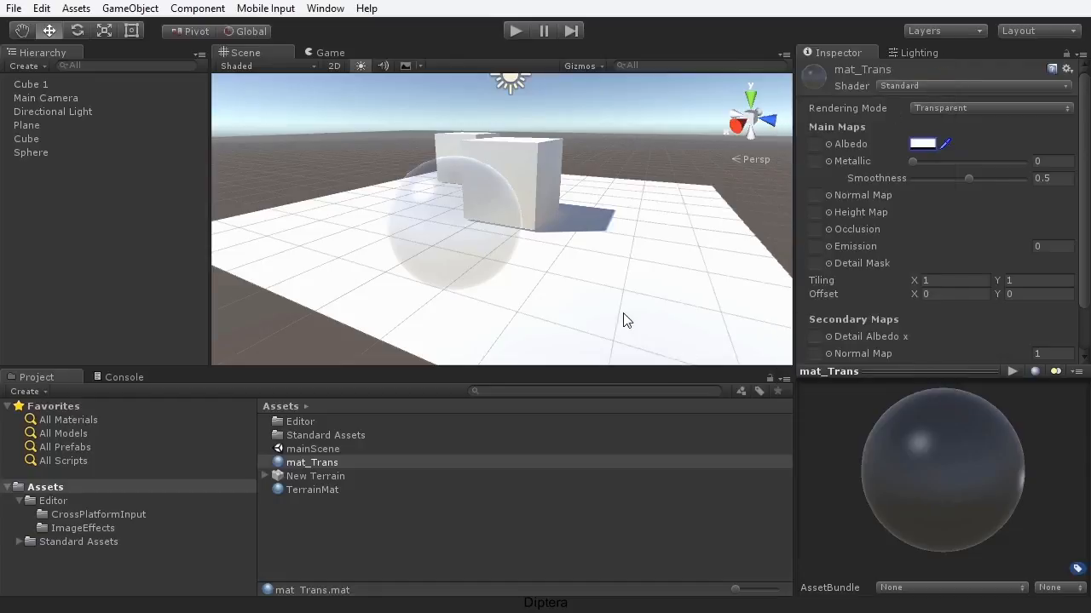
# - Examine the transparent sphere's highlights and the cubes behind it from several angles, and review the available rendering modes
pyautogui.moveTo(562, 273); pyautogui.dragTo(589, 280, button='middle')
pyautogui.keyDown('alt'); pyautogui.moveTo(590, 280); pyautogui.dragTo(641, 298); pyautogui.keyUp('alt')
pyautogui.moveTo(641, 298); pyautogui.dragTo(486, 288, button='middle')
pyautogui.scroll(5, 622, 295)
pyautogui.scroll(-3, 623, 294)
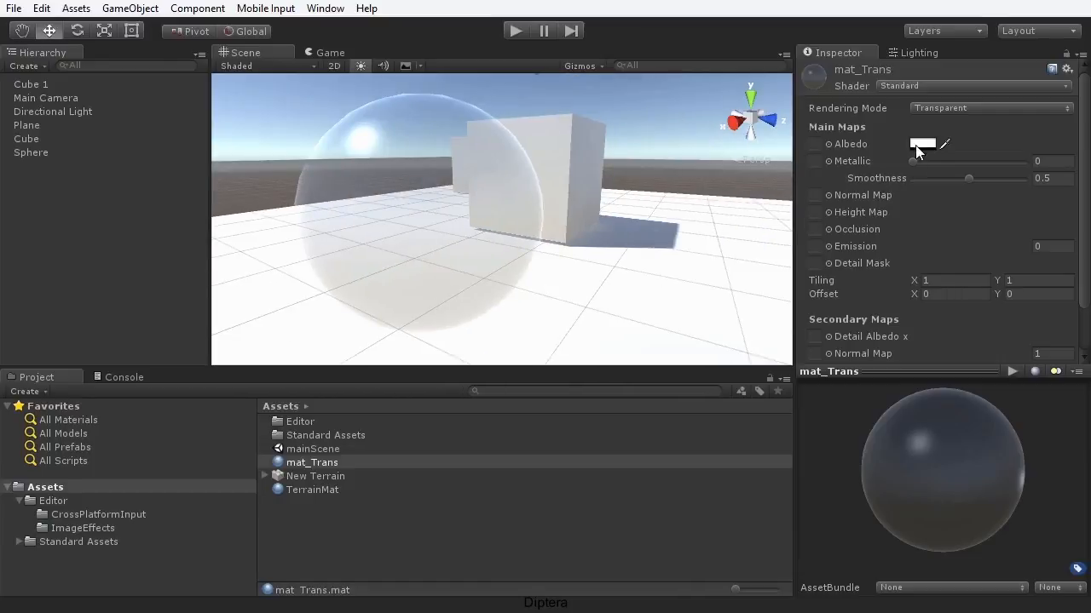
pyautogui.keyDown('alt'); pyautogui.moveTo(616, 260); pyautogui.dragTo(751, 258); pyautogui.keyUp('alt')
pyautogui.keyDown('alt'); pyautogui.moveTo(712, 150); pyautogui.dragTo(646, 149); pyautogui.keyUp('alt')
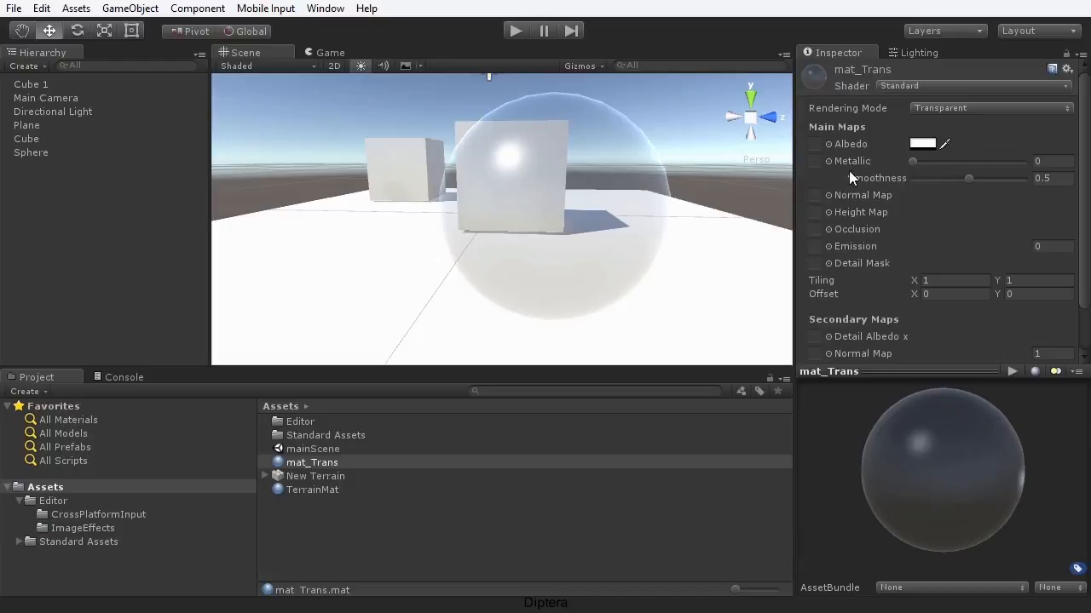
pyautogui.keyDown('alt'); pyautogui.moveTo(562, 260); pyautogui.dragTo(532, 264); pyautogui.keyUp('alt')
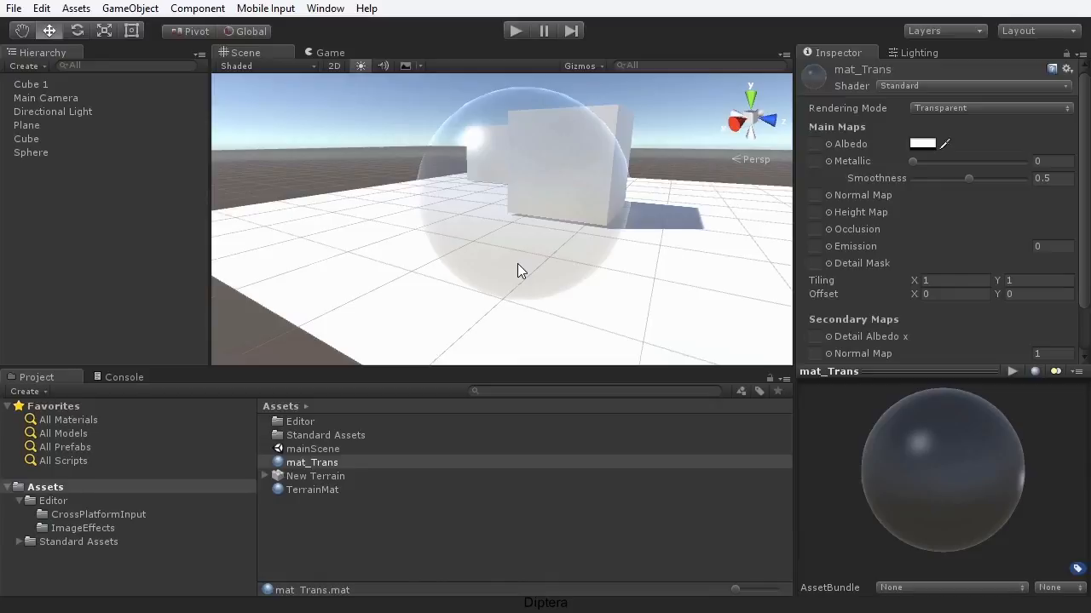
pyautogui.click(937, 109)
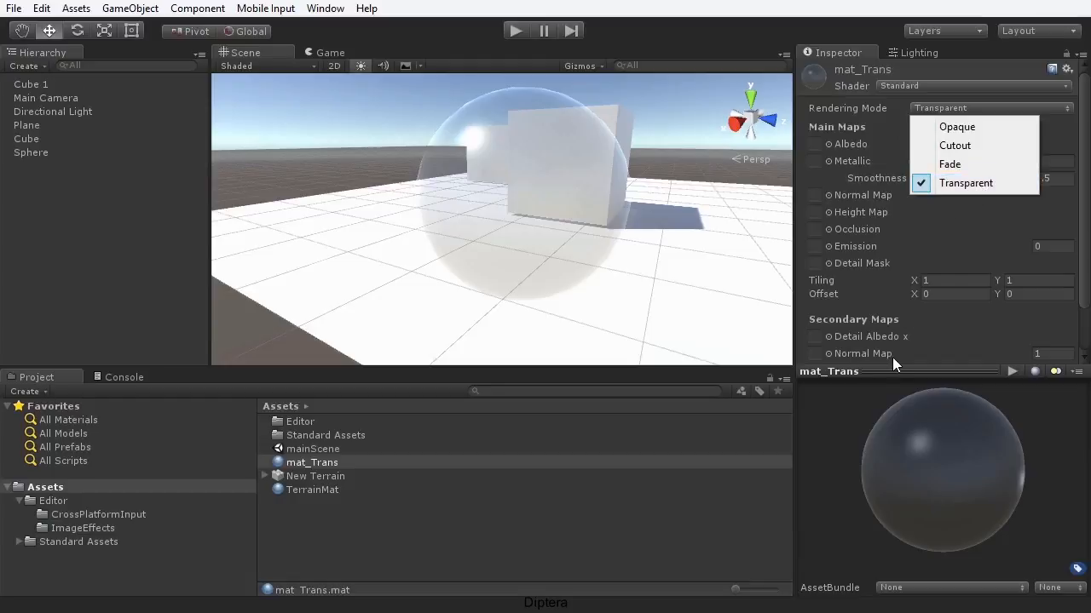
pyautogui.click(687, 38)
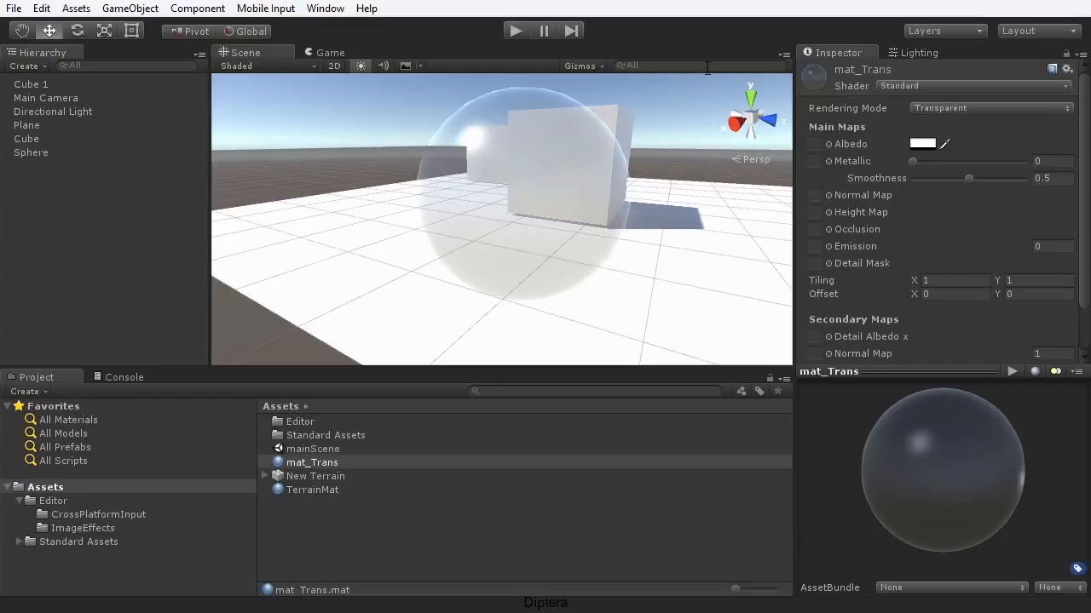